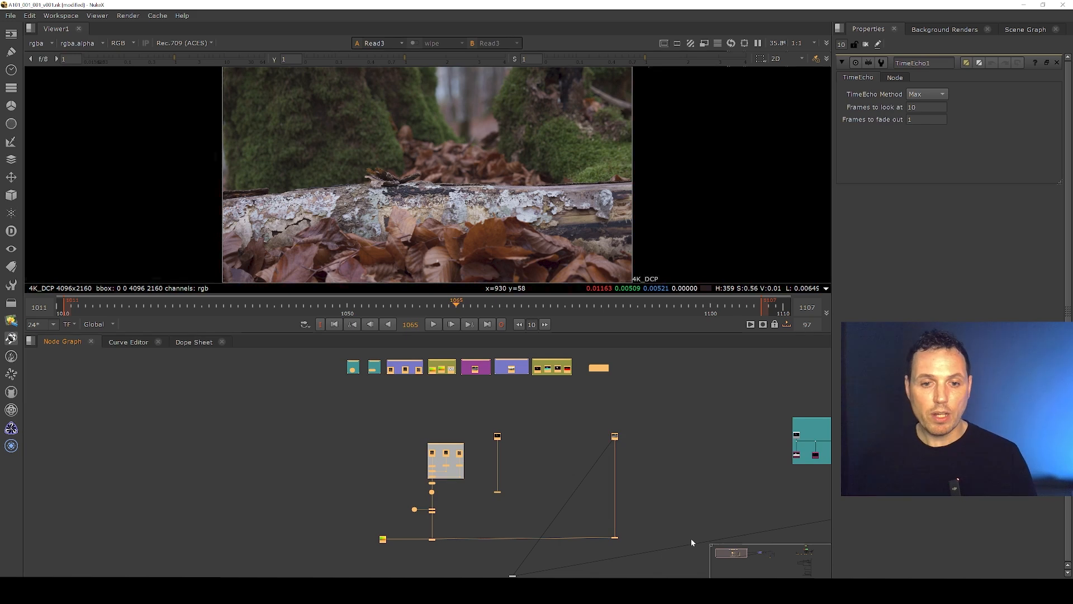
Survey the node graph from the input backdrops to the far branches, ending on the CAM and GEO backdrops.
scroll(295, 431, "down", 3)
scroll(566, 453, "down", 2)
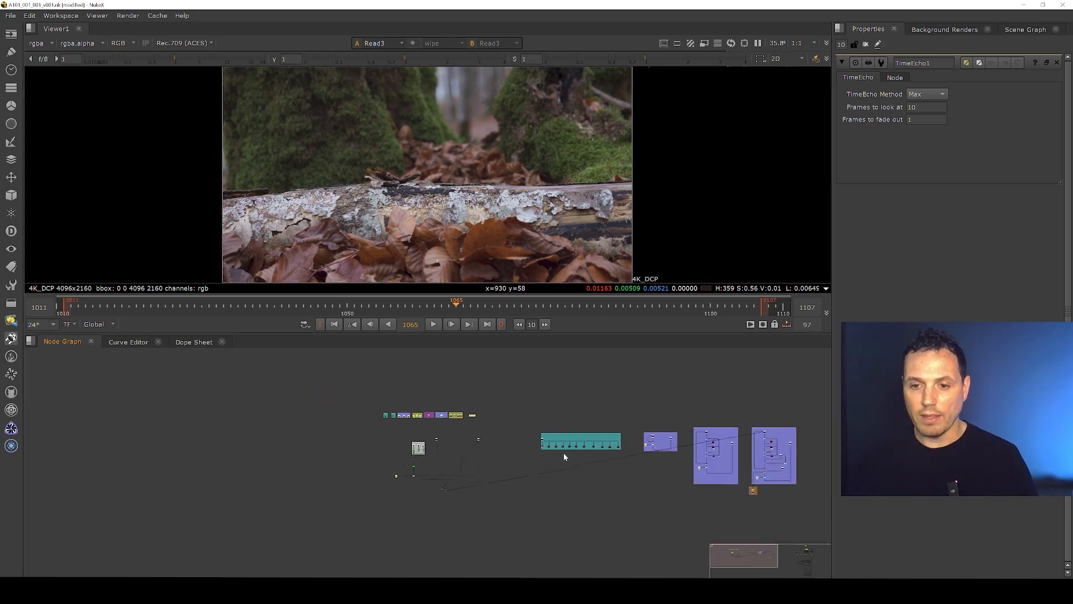
middle_click_drag(555, 472, 263, 464)
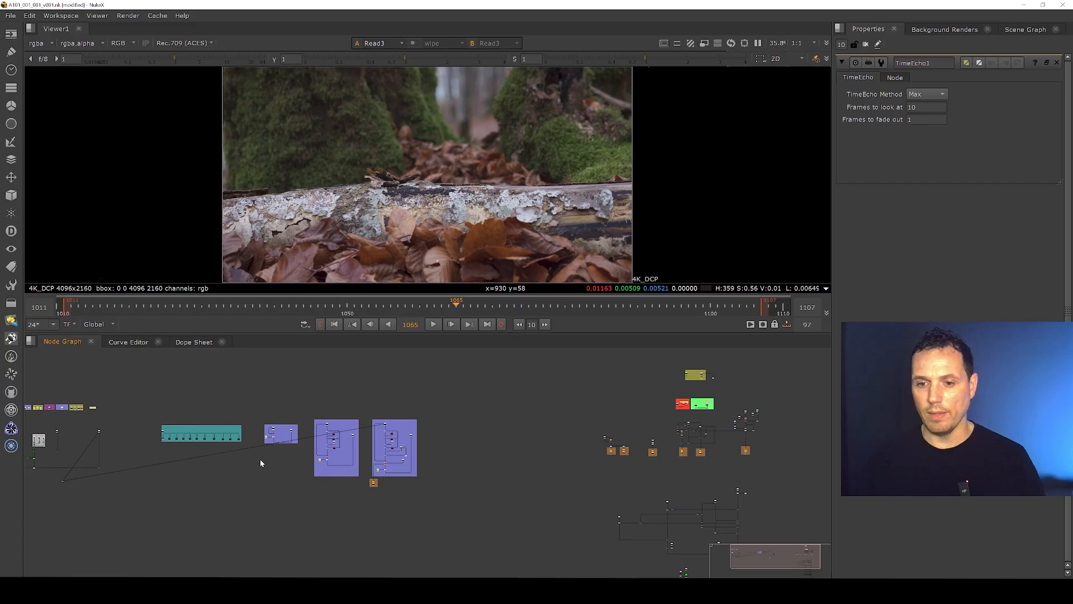
middle_click_drag(202, 465, 535, 467)
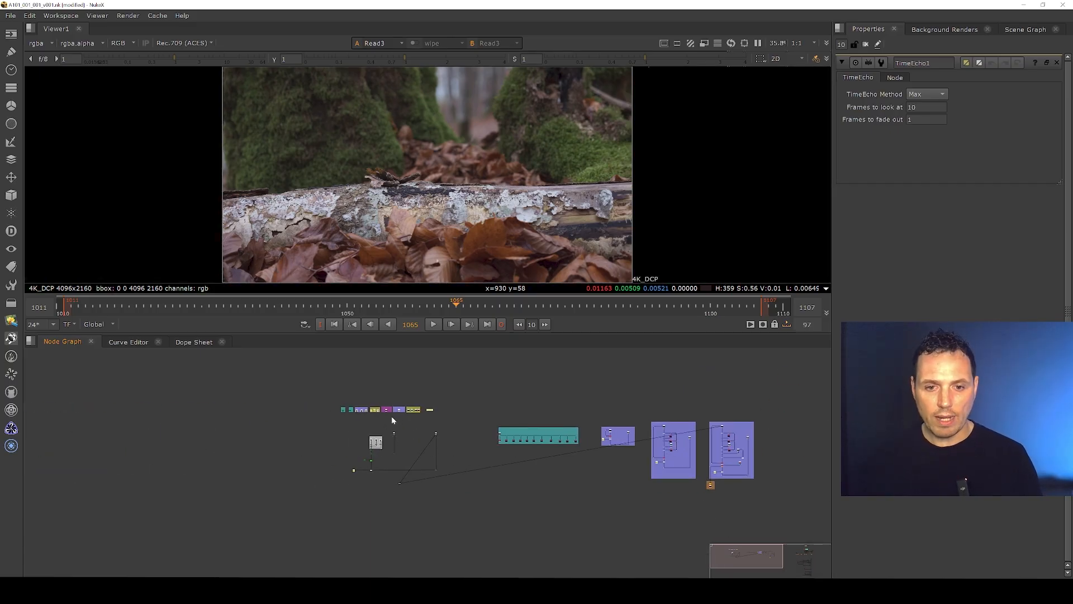
scroll(392, 420, "up", 4)
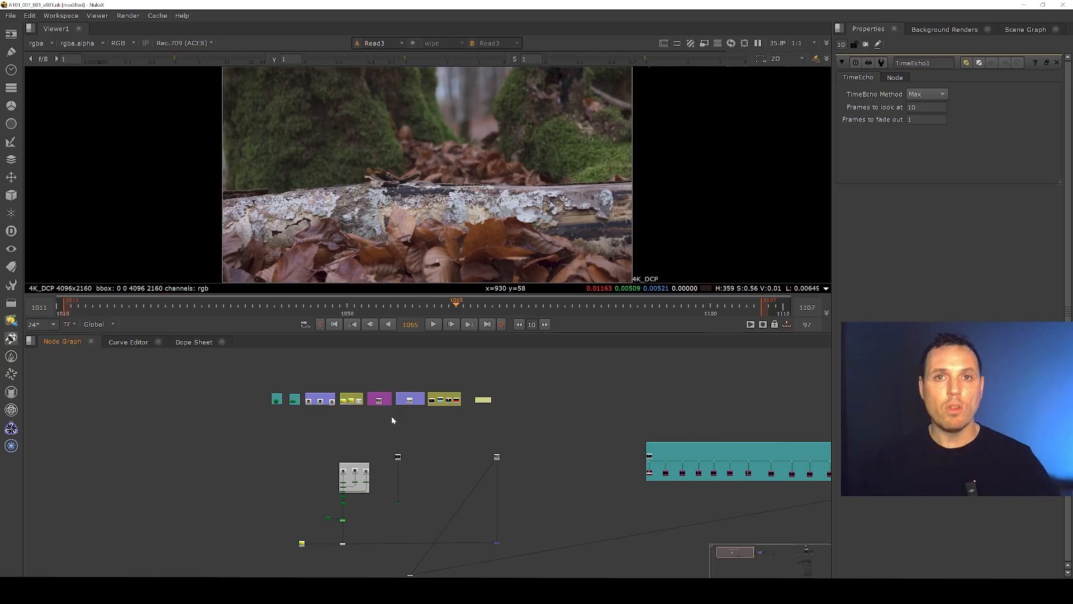
scroll(324, 407, "up", 5)
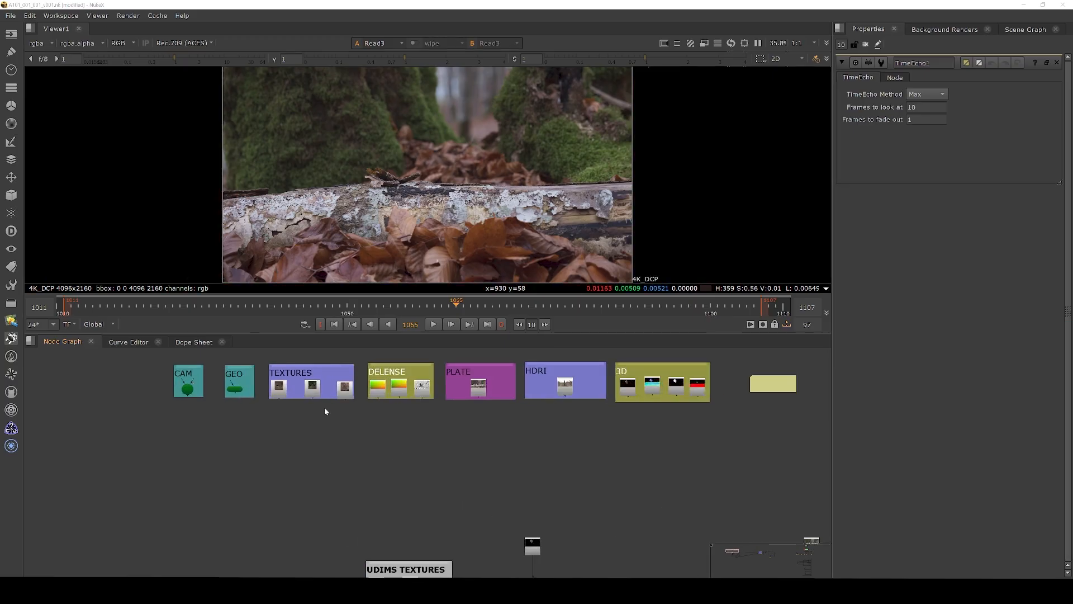
scroll(291, 441, "up", 4)
View the imported camera node in 3D and scrub to frame 1092 to examine its motion.
left_click(182, 436)
key("1")
scroll(457, 188, "down", 6)
left_click_drag(467, 176, 414, 226, "ctrl")
left_click_drag(327, 307, 652, 306)
View the ReadGeo1 geometry in the GEO backdrop and inspect its mesh in 3D from several angles.
left_click(289, 438)
key("1")
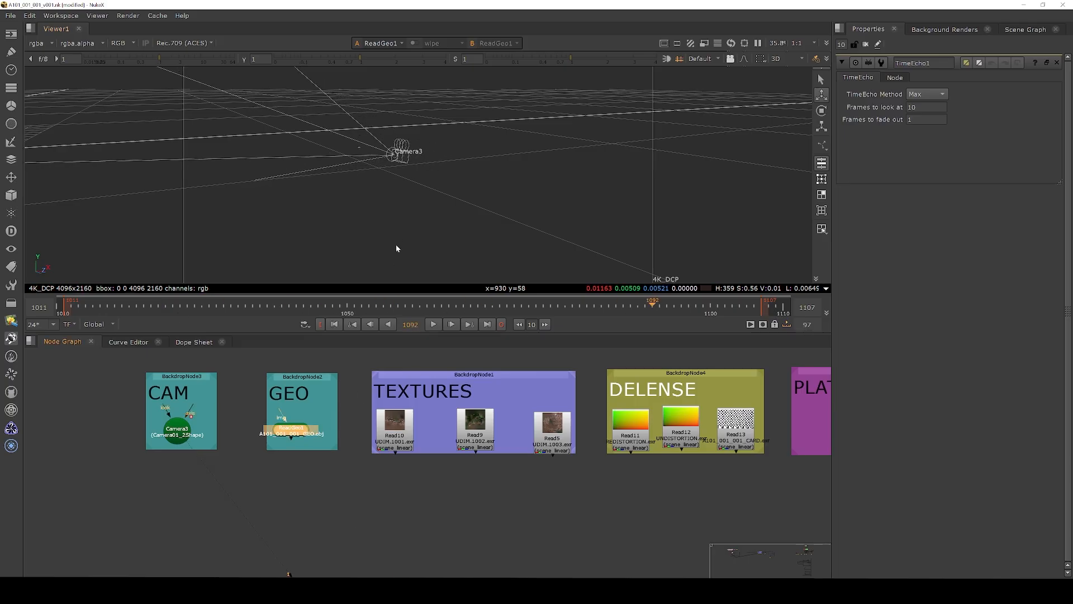
scroll(375, 177, "down", 2)
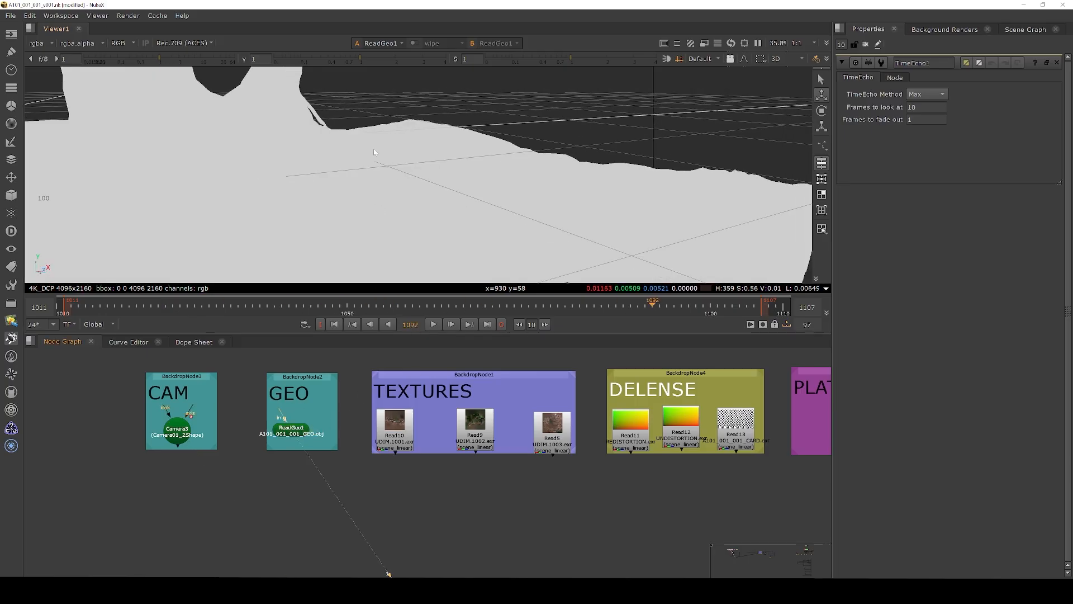
left_click_drag(376, 152, 432, 192, "ctrl")
left_click(409, 183)
scroll(390, 184, "down", 3)
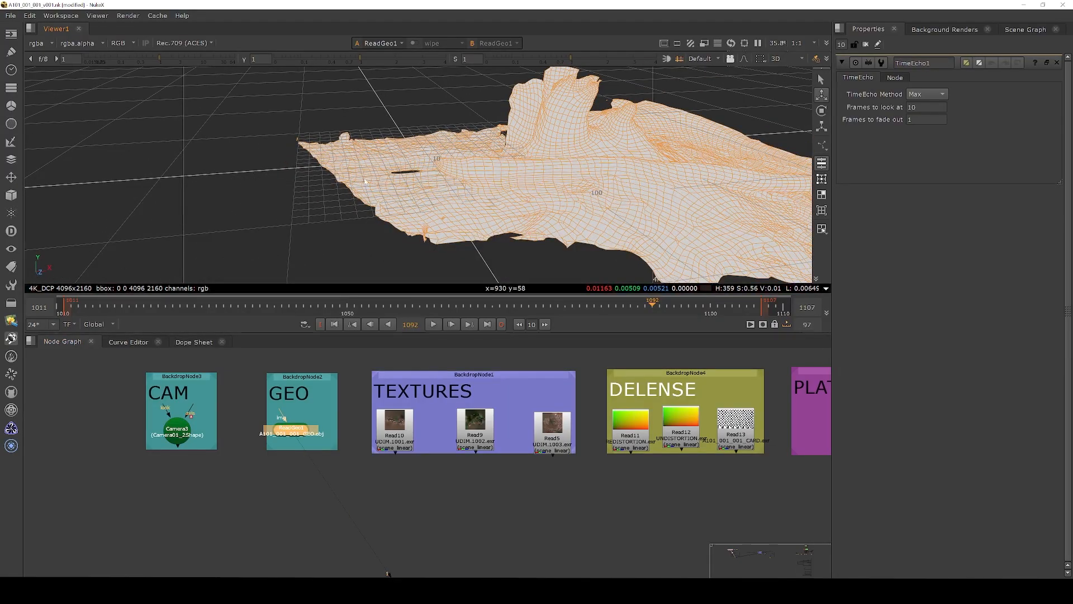
left_click_drag(365, 181, 419, 183, "ctrl")
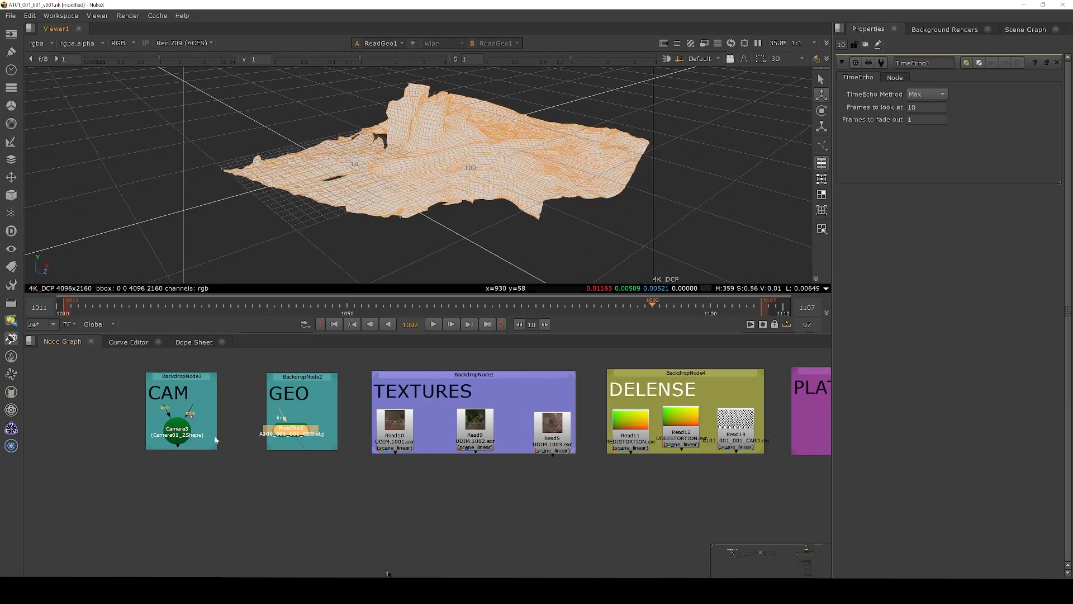
Add a classic 3D Scene node below the backdrops and connect it to the camera and the ReadGeo1 geometry.
left_click(229, 470)
key("Tab")
type("sce")
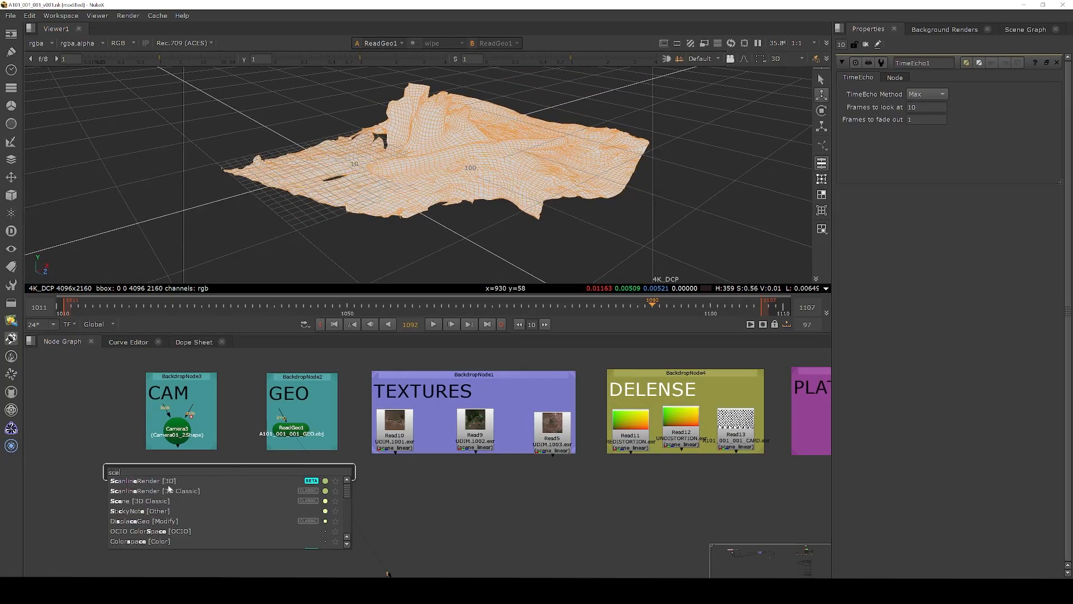
left_click(167, 504)
left_click_drag(216, 457, 176, 440)
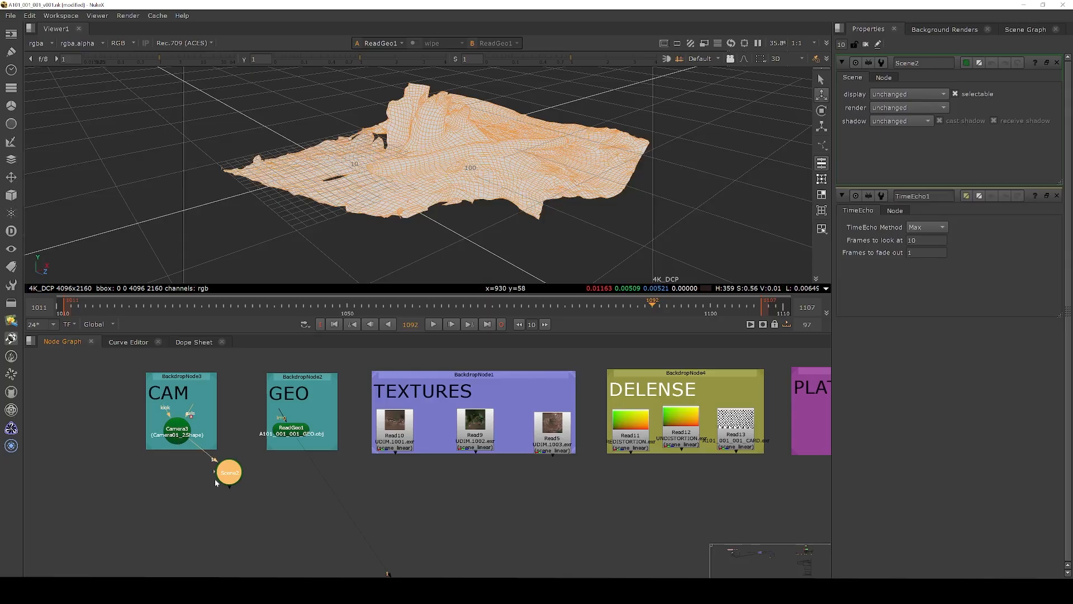
left_click_drag(242, 461, 287, 436)
View the new Scene node and examine the camera's placement relative to the geometry.
key("1")
scroll(395, 214, "down", 3)
left_click_drag(396, 214, 175, 160, "ctrl")
scroll(298, 187, "up", 4)
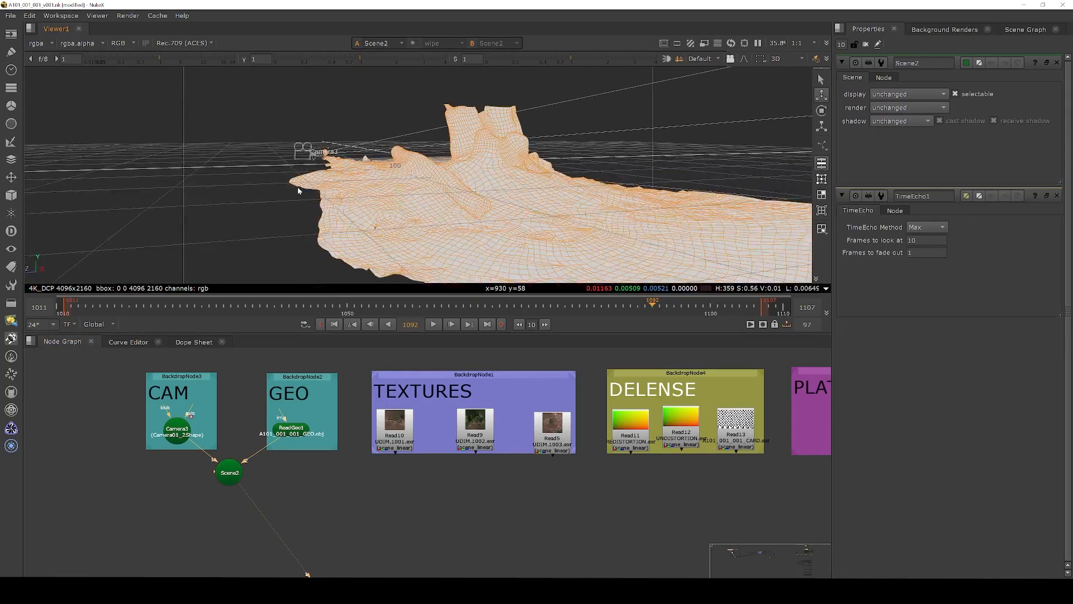
left_click_drag(275, 207, 403, 289, "ctrl")
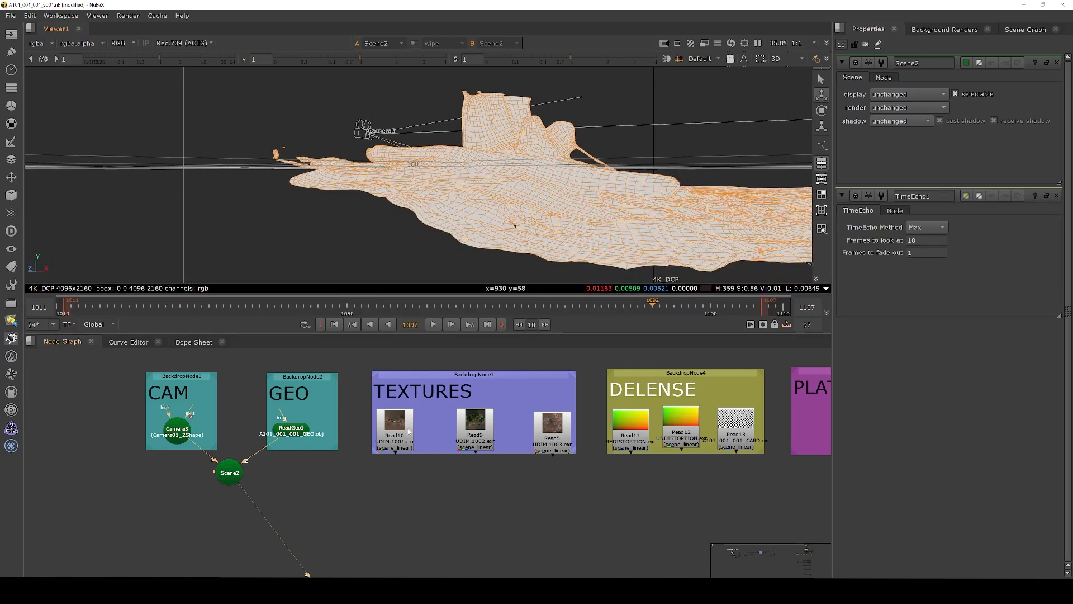
View the three textures in the TEXTURES backdrop one after another: UDIM.1003, UDIM.1002 and UDIM.1001.
scroll(535, 422, "up", 3)
left_click(552, 427)
key("1")
left_click(447, 439)
key("1")
left_click(300, 443)
key("1")
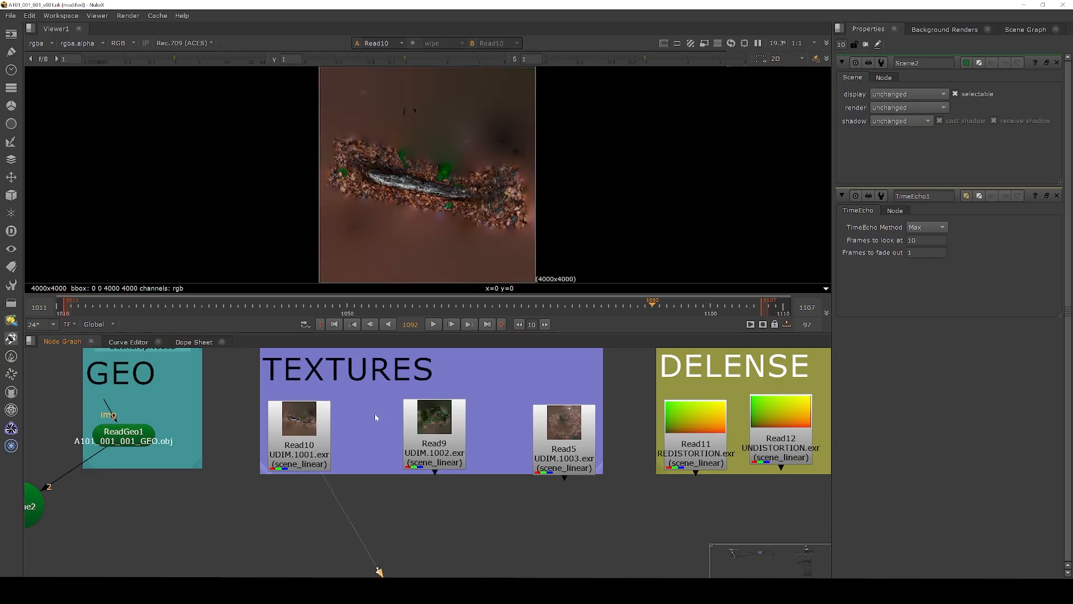
View the ReadGeo4 geometry fed by the UDIMS TEXTURES group in 3D and close all open node properties.
scroll(374, 414, "down", 5)
scroll(423, 499, "up", 4)
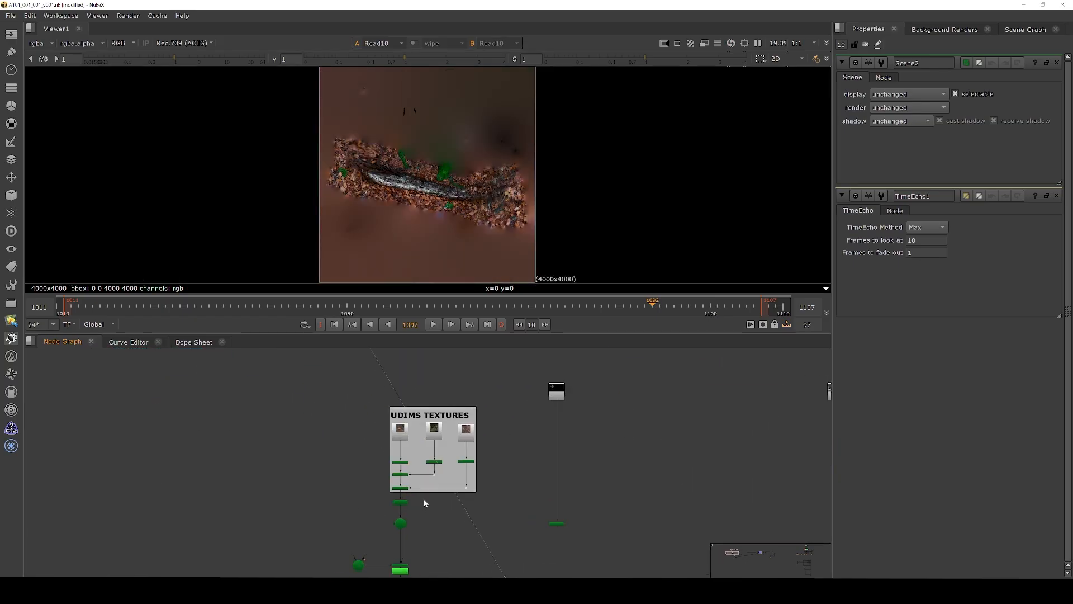
scroll(425, 501, "down", 2)
scroll(413, 499, "up", 1)
scroll(406, 497, "up", 2)
left_click(368, 513)
key("1")
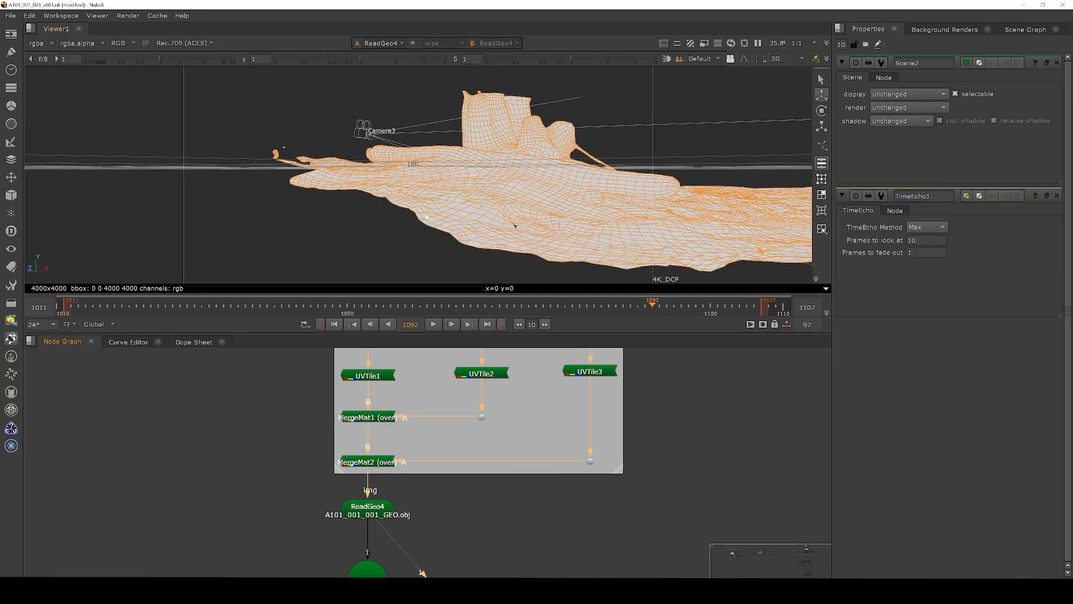
left_click_drag(385, 203, 491, 238, "ctrl")
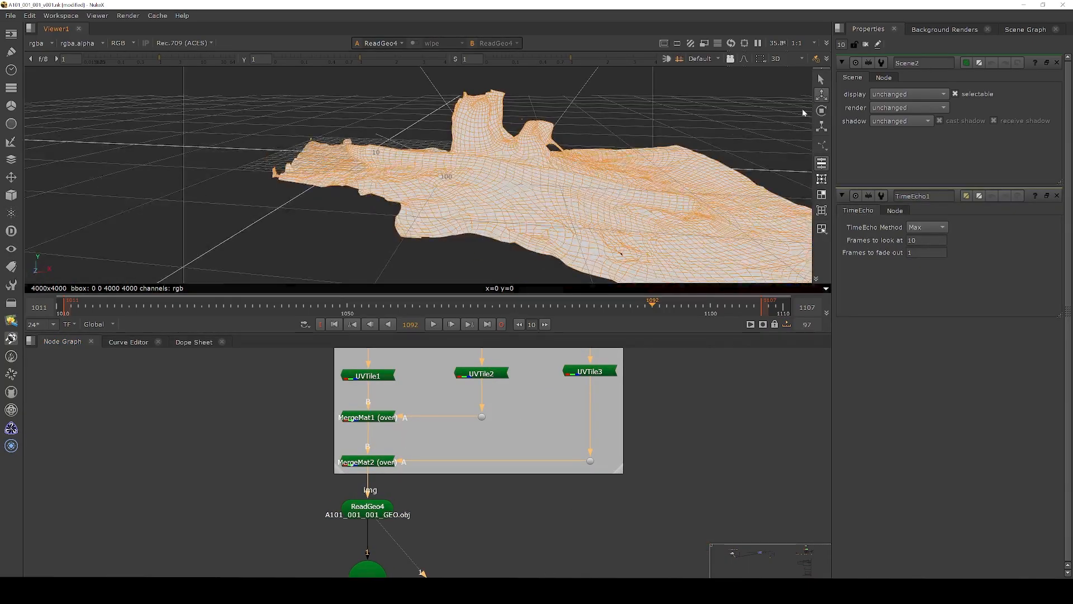
left_click(866, 44)
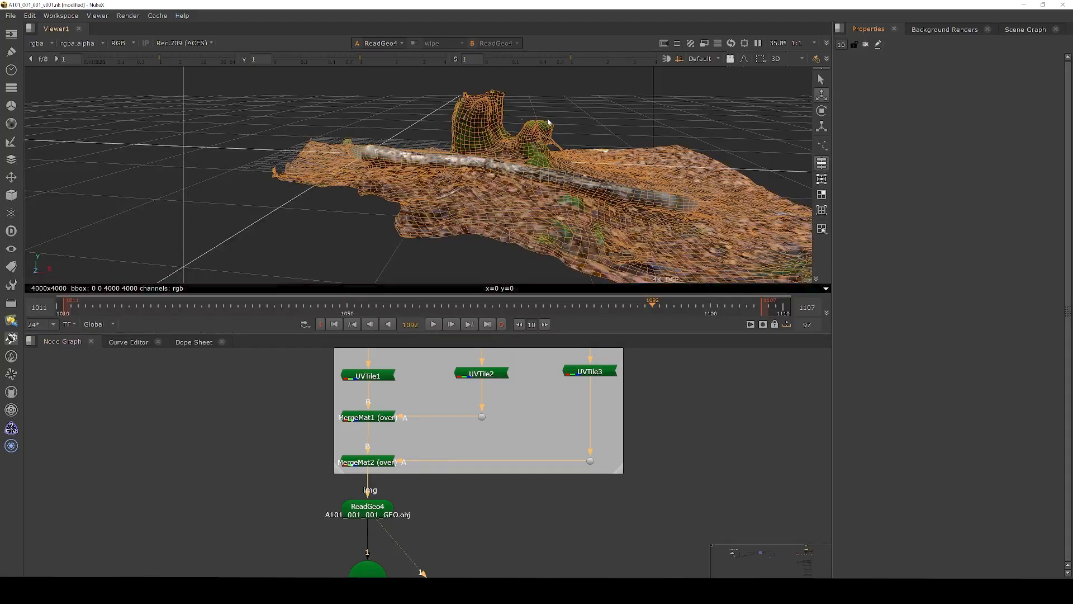
Examine the textured geometry in 3D, moving in close on the log and the tree stumps.
left_click_drag(548, 122, 455, 204, "ctrl")
left_click(459, 208)
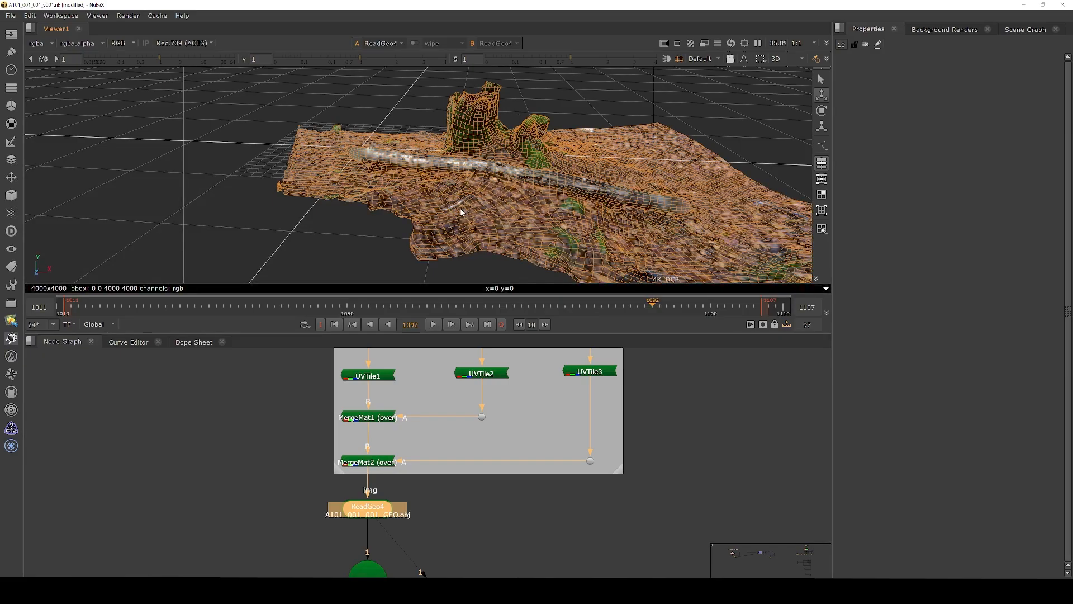
scroll(528, 176, "up", 5)
middle_click_drag(534, 178, 318, 169)
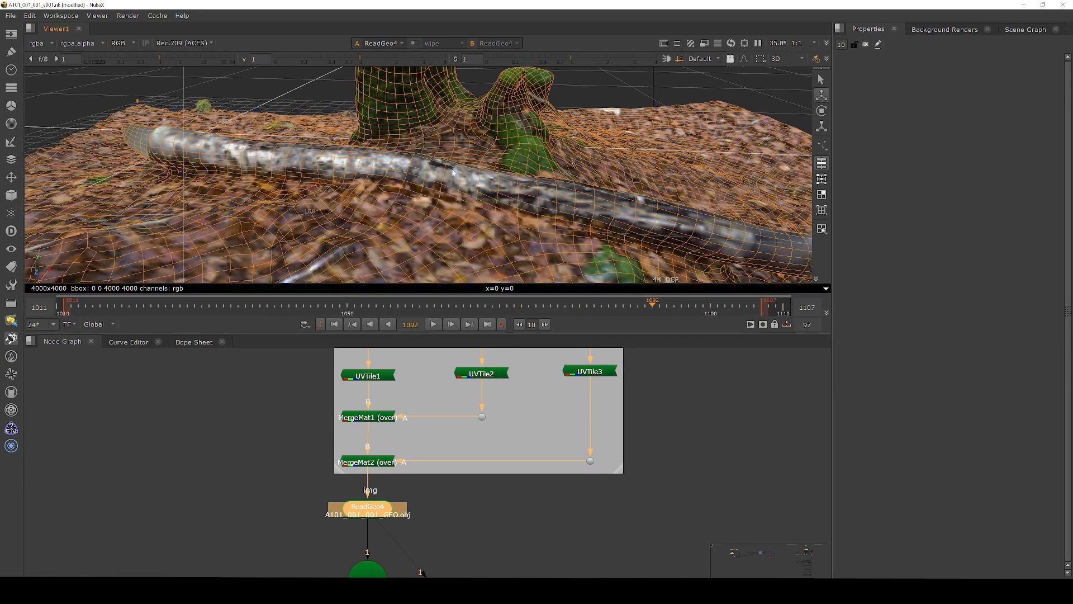
View the Merge1 output in 2D to check the wireframe geometry over the plate.
scroll(412, 446, "down", 4)
middle_click_drag(417, 533, 388, 420)
scroll(389, 420, "down", 2)
scroll(390, 422, "down", 2)
left_click(677, 466)
key("1")
key("Tab")
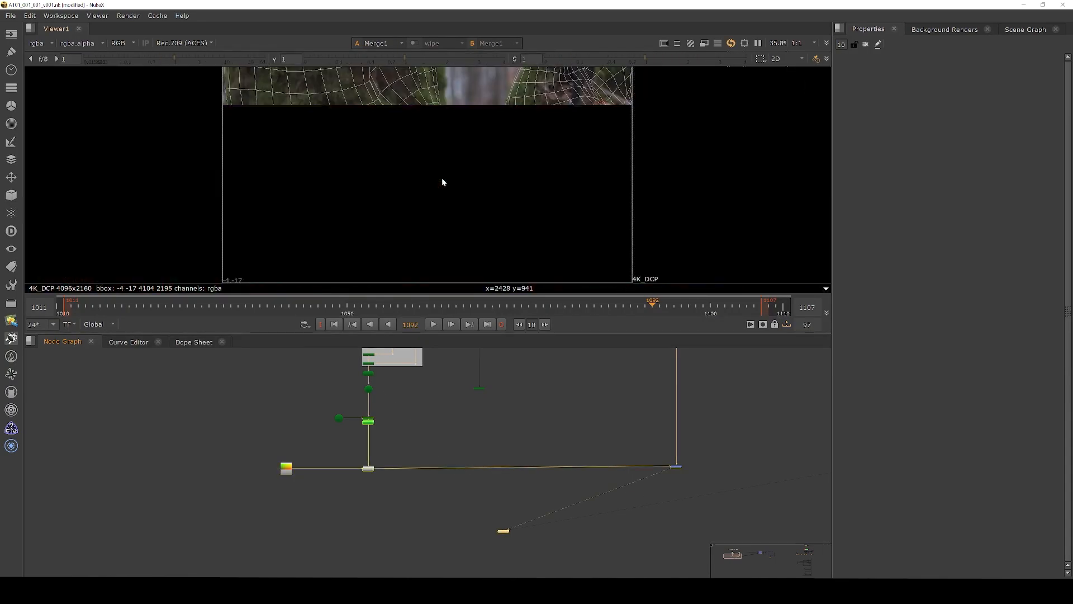
scroll(469, 188, "up", 1)
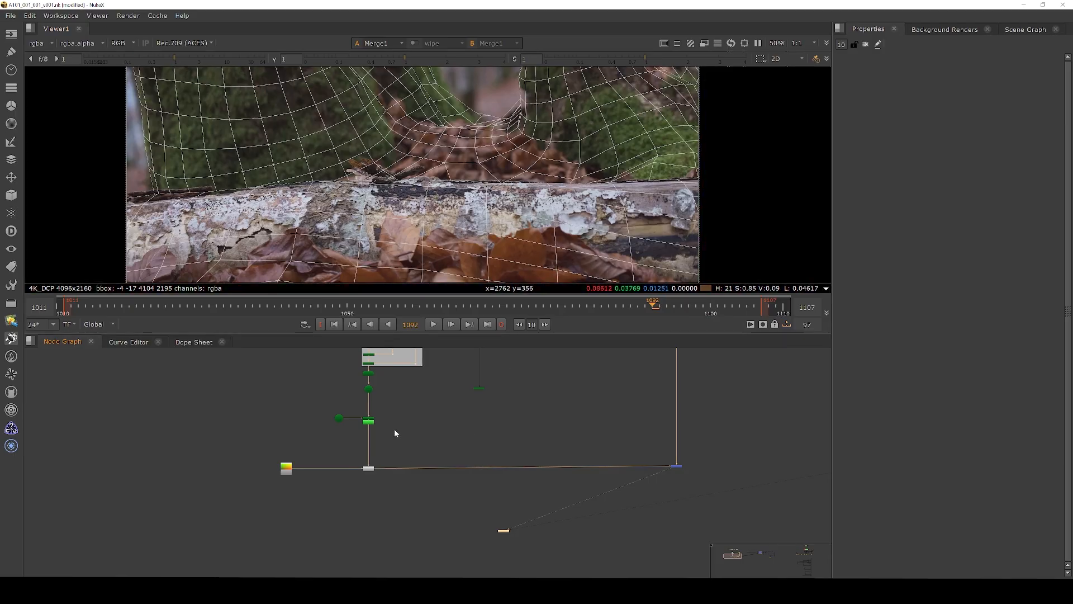
Return to the DELENSE backdrop and view the whole checkerboard lens card from Read13.
middle_click_drag(412, 376, 398, 457)
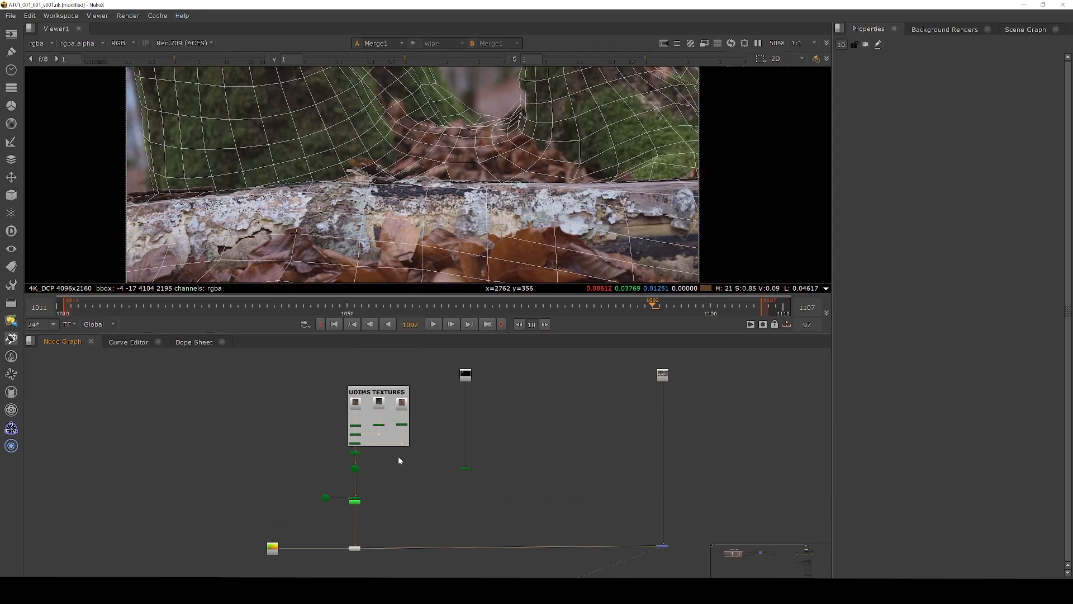
scroll(385, 470, "down", 5)
scroll(369, 387, "up", 7)
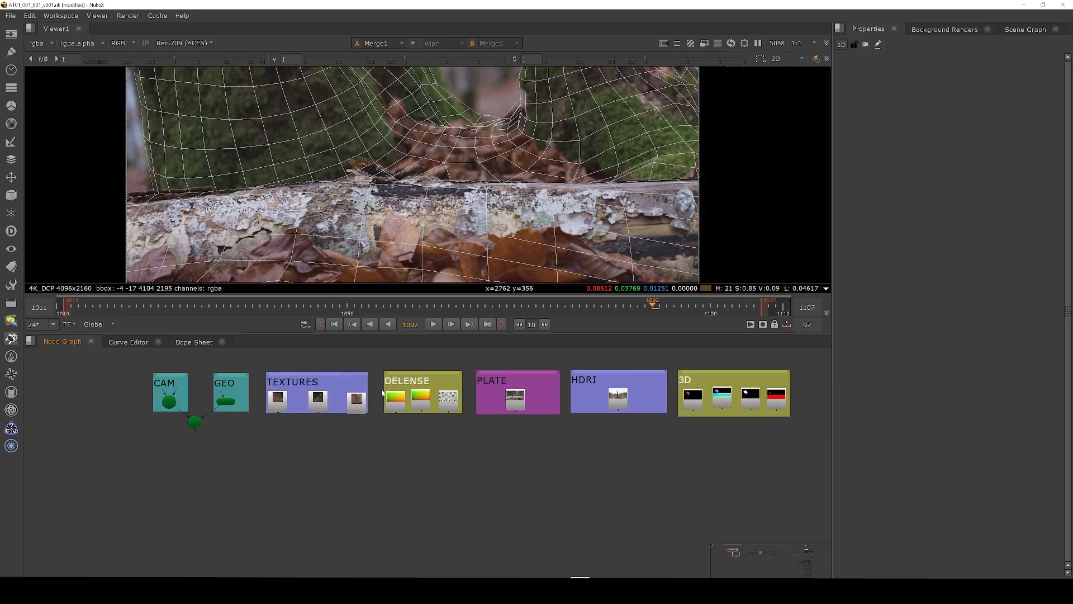
scroll(382, 393, "up", 6)
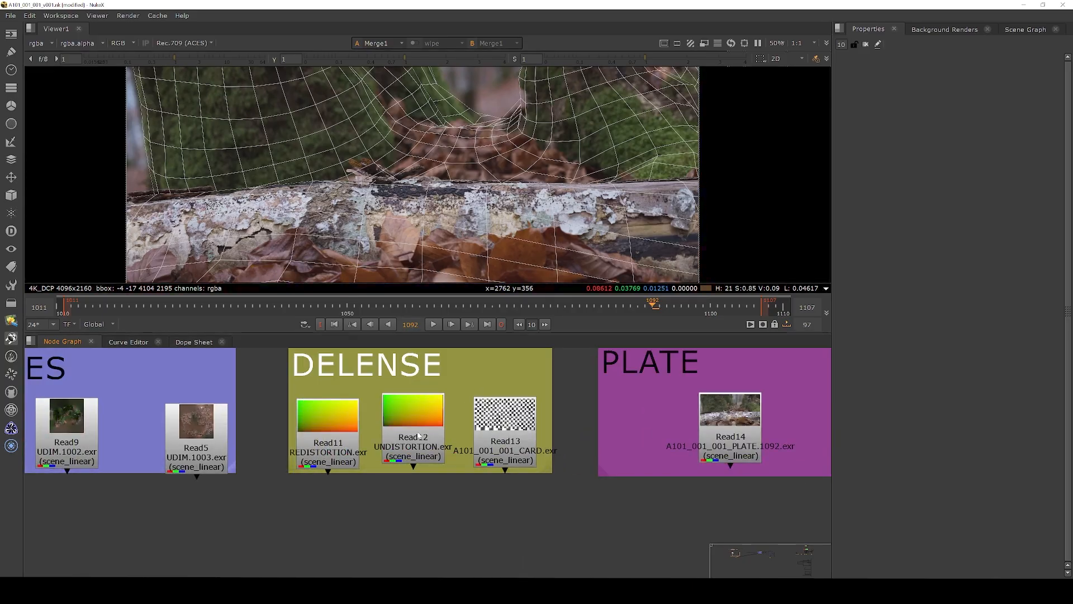
left_click(495, 430)
key("1")
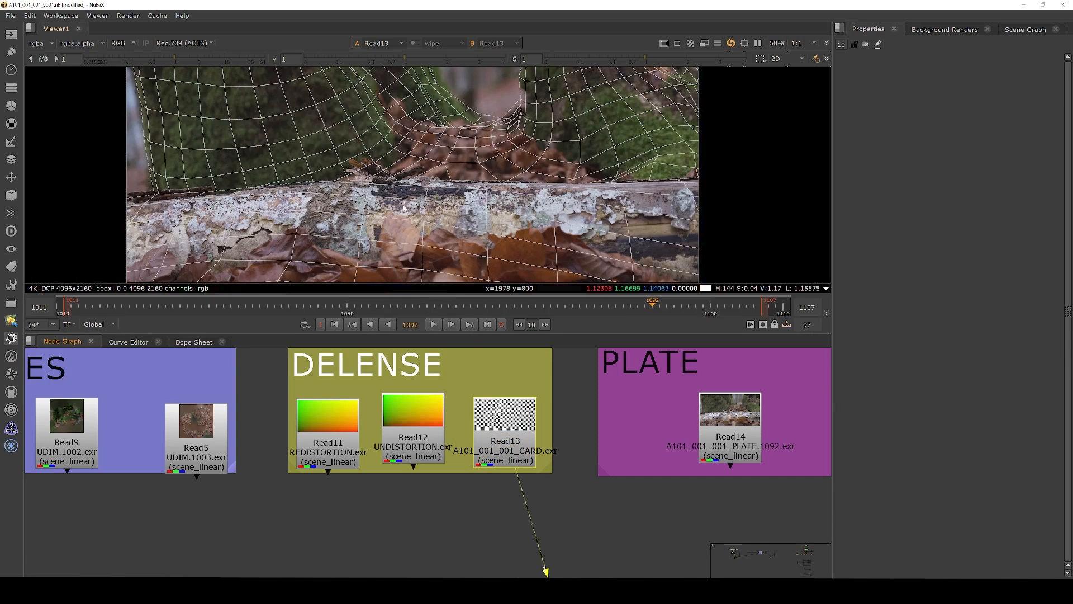
scroll(415, 183, "down", 5)
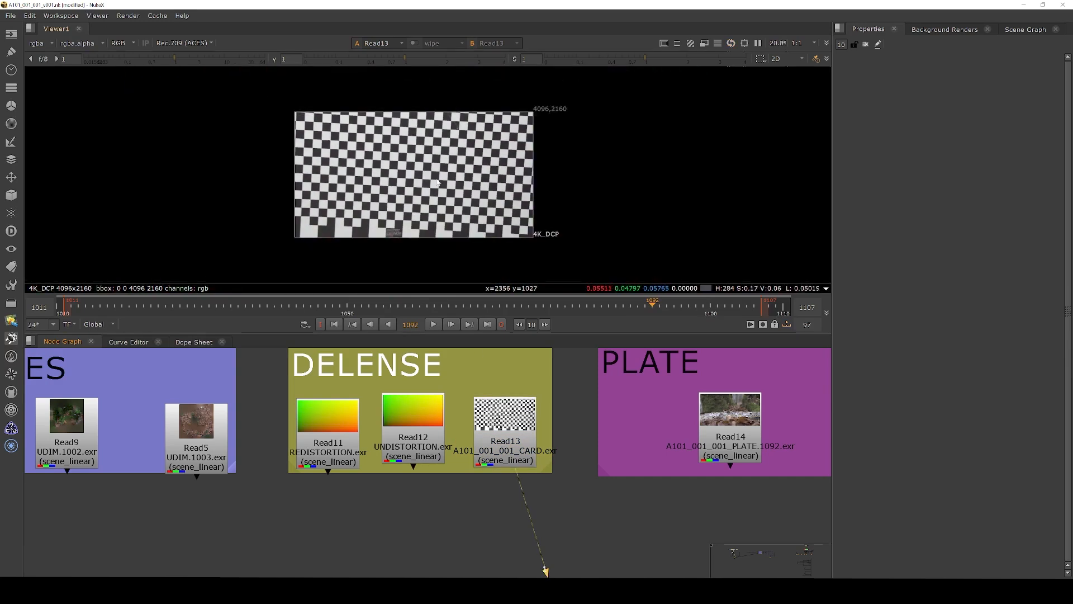
View the UNDISTORTION.exr map, followed by the REDISTORTION.exr map, in the DELENSE backdrop.
left_click(427, 429)
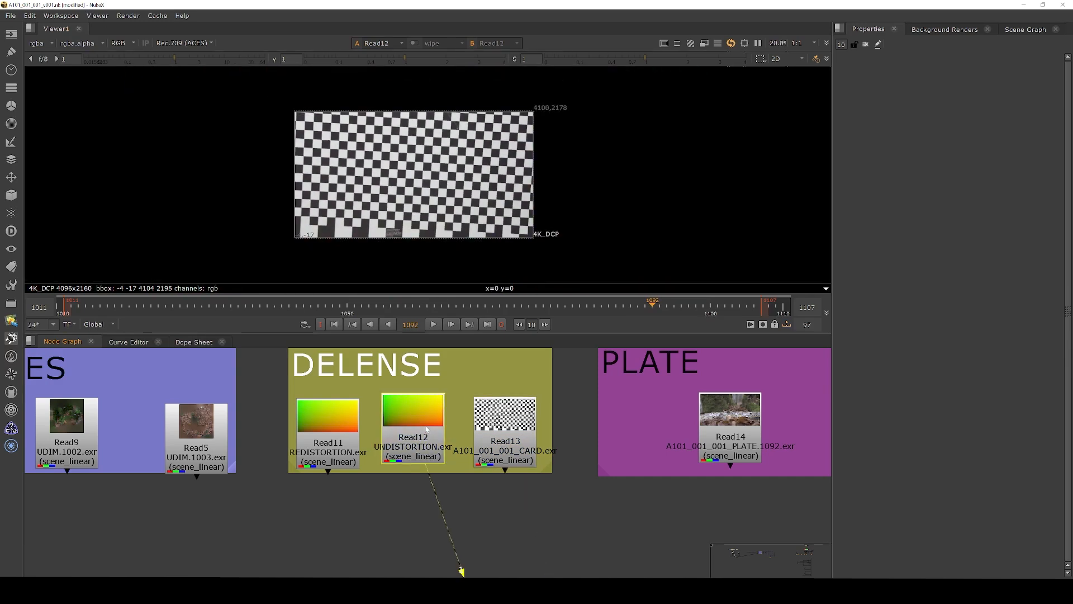
key("1")
left_click(338, 433)
key("1")
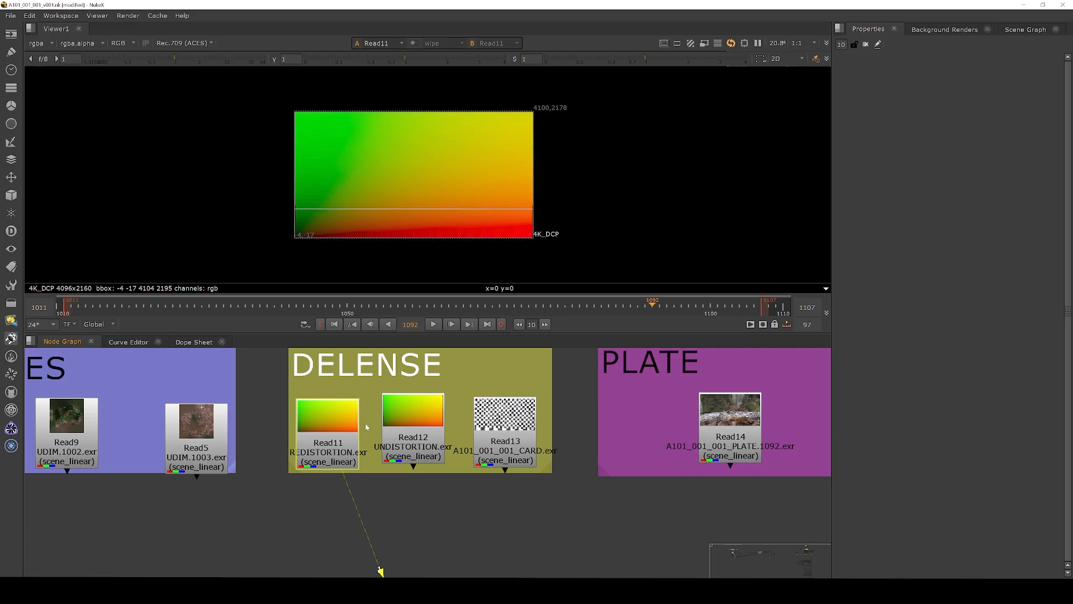
Move the UNDISTORTION.exr and plate Read nodes into the empty space below their backdrops and view the plate.
left_click(435, 427)
scroll(400, 424, "down", 3)
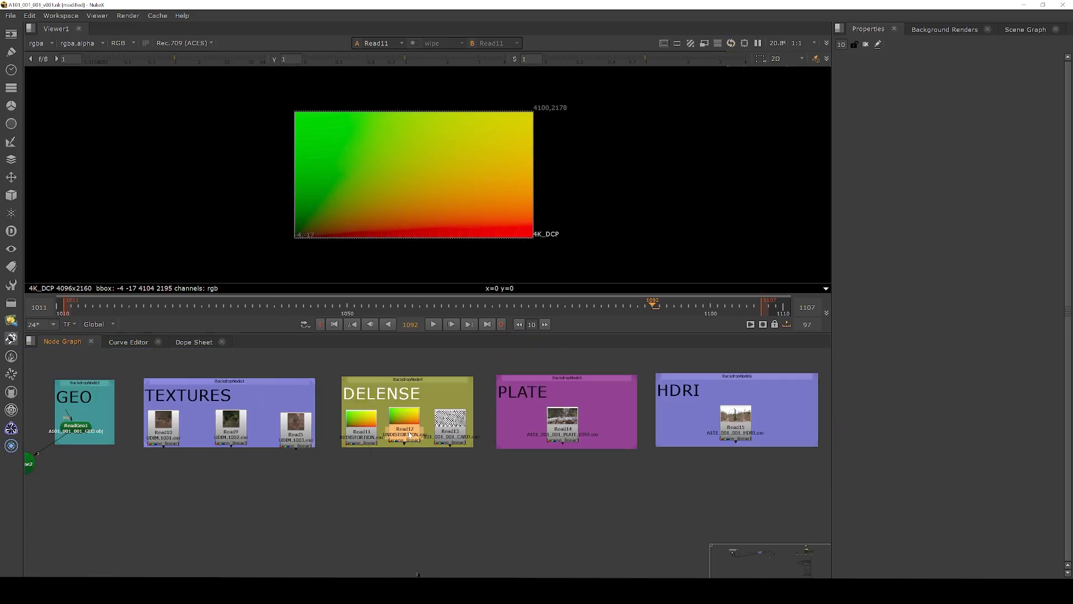
left_click_drag(409, 434, 424, 502)
left_click_drag(543, 438, 497, 490)
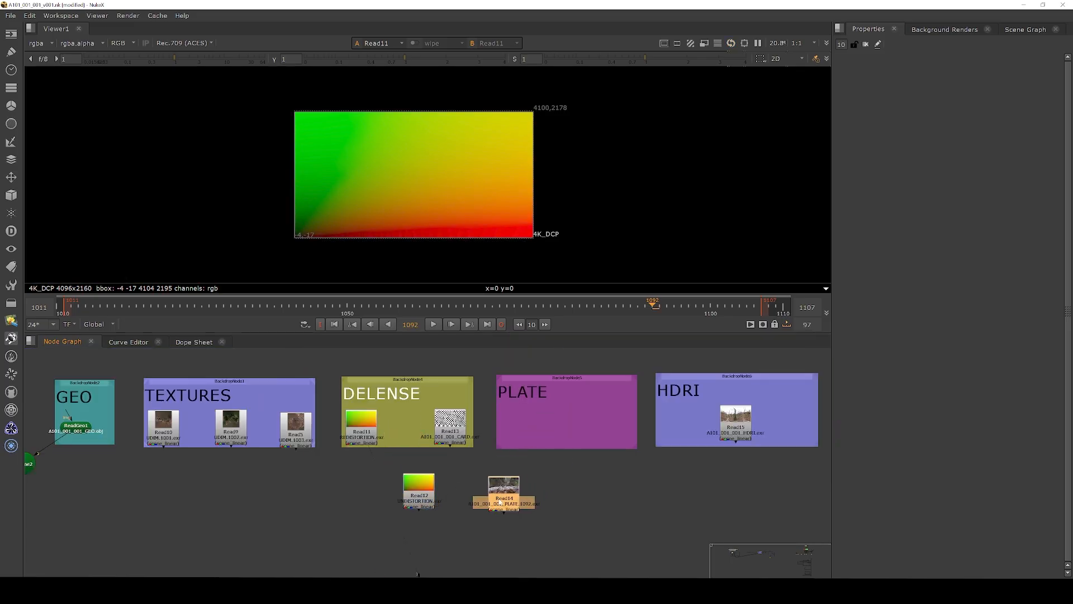
scroll(481, 520, "up", 3)
middle_click_drag(437, 502, 437, 492)
left_click_drag(503, 460, 503, 456)
key("1")
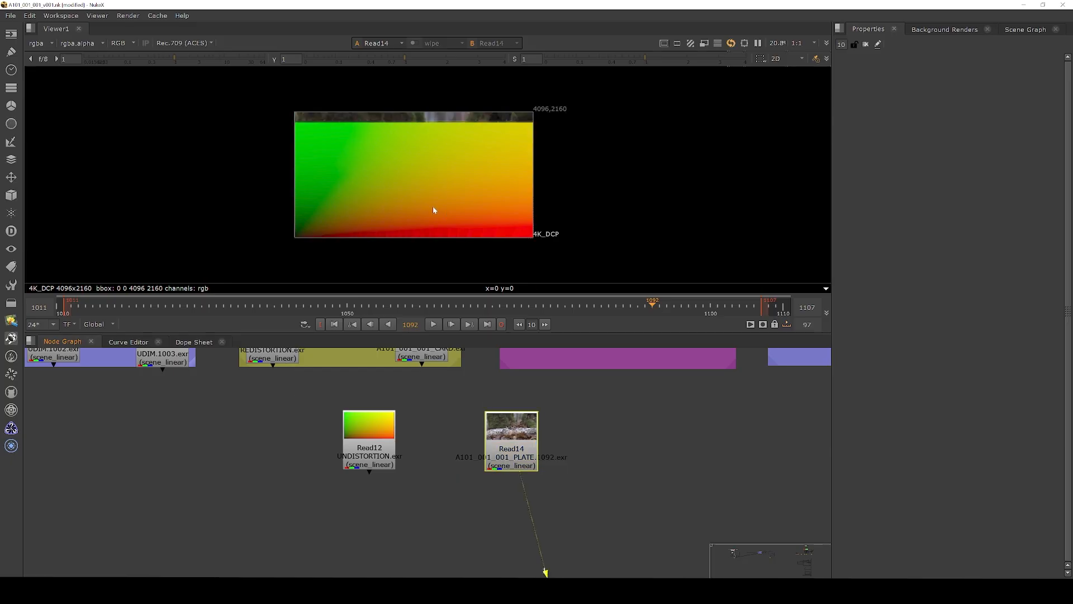
scroll(426, 210, "up", 2)
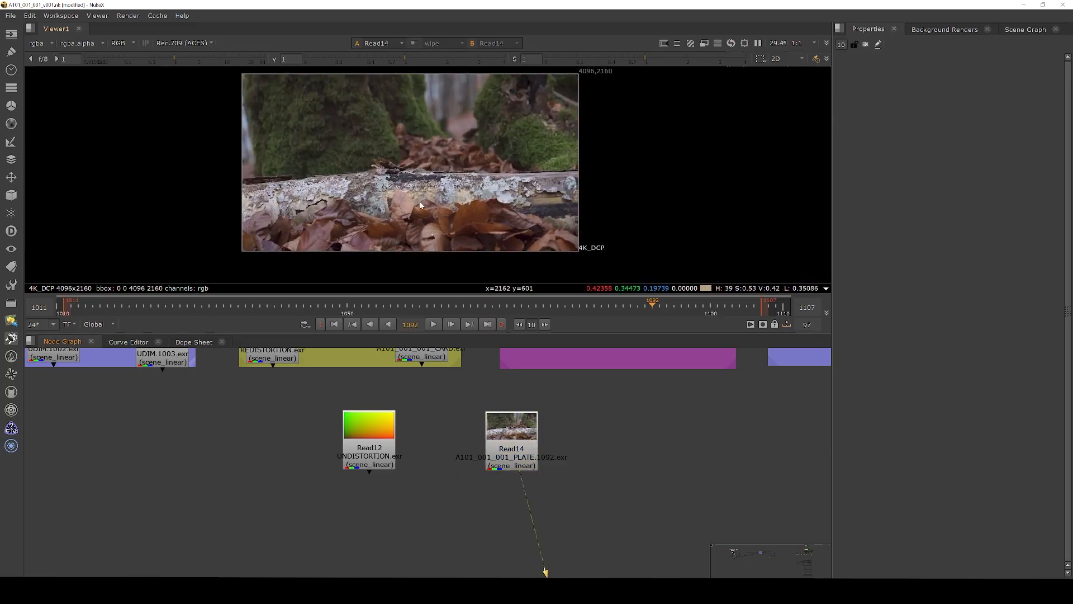
Add an STMap node, connect its stmap input to UNDISTORTION.exr and its src input to the plate, and arrange the three nodes.
left_click_drag(358, 423, 381, 427)
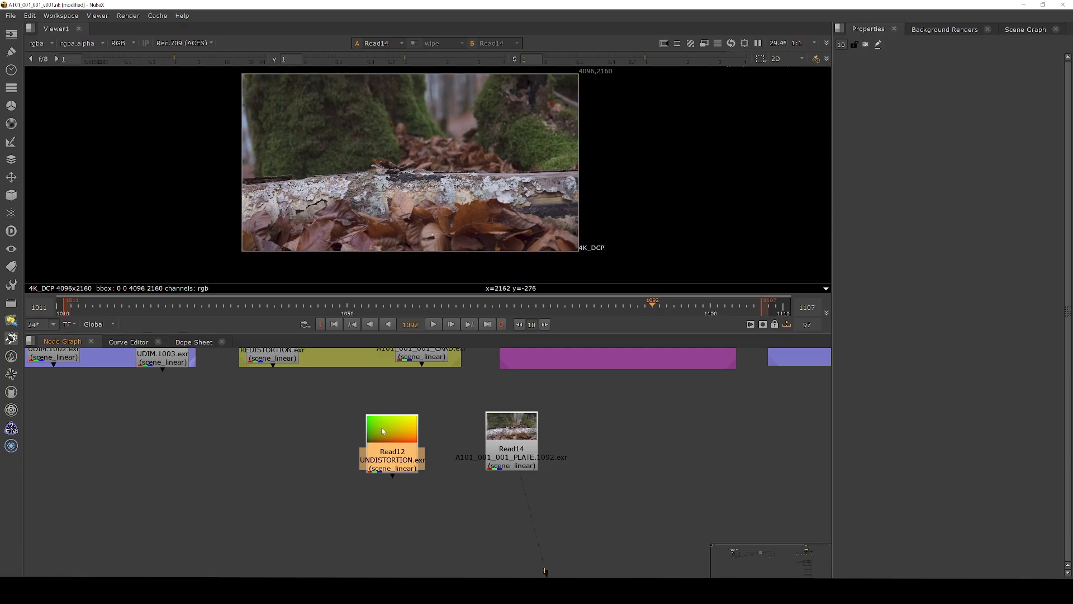
key("Tab")
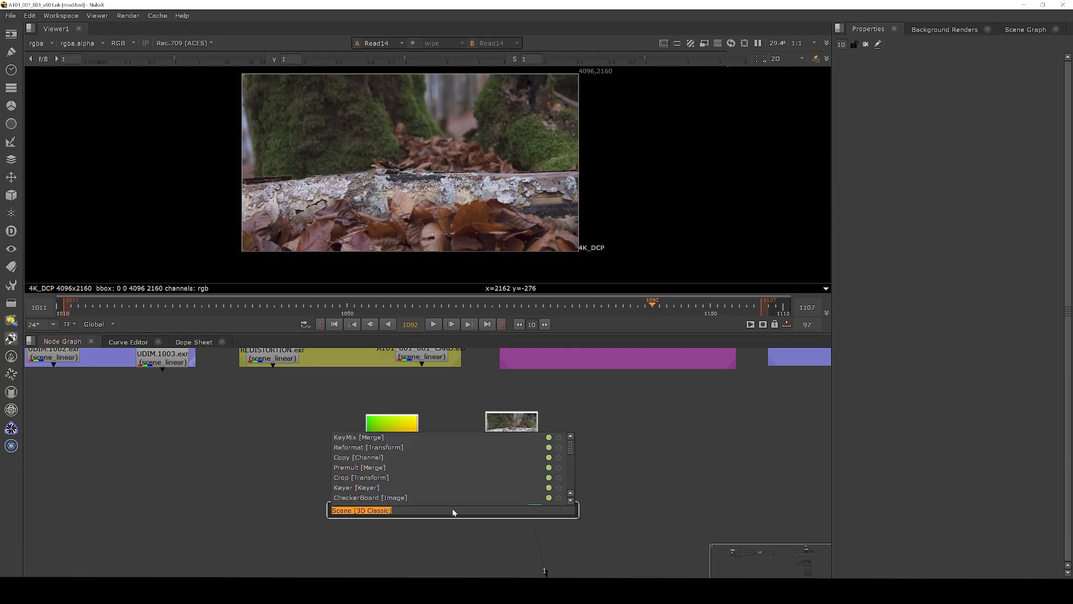
type("stm")
key("Return")
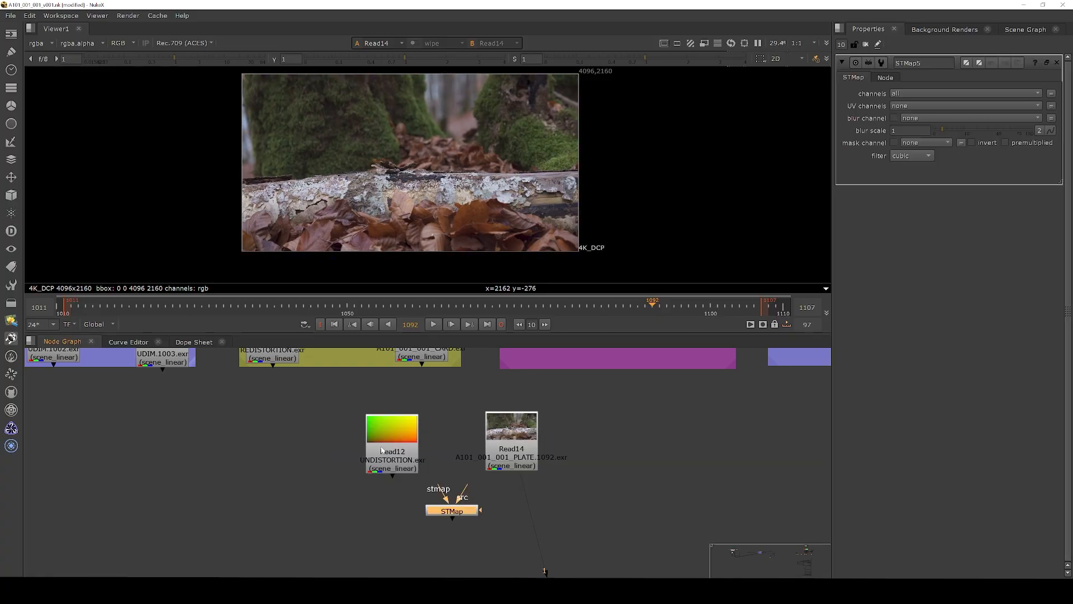
left_click_drag(458, 508, 341, 516)
left_click_drag(480, 494, 501, 454)
left_click_drag(501, 453, 462, 449)
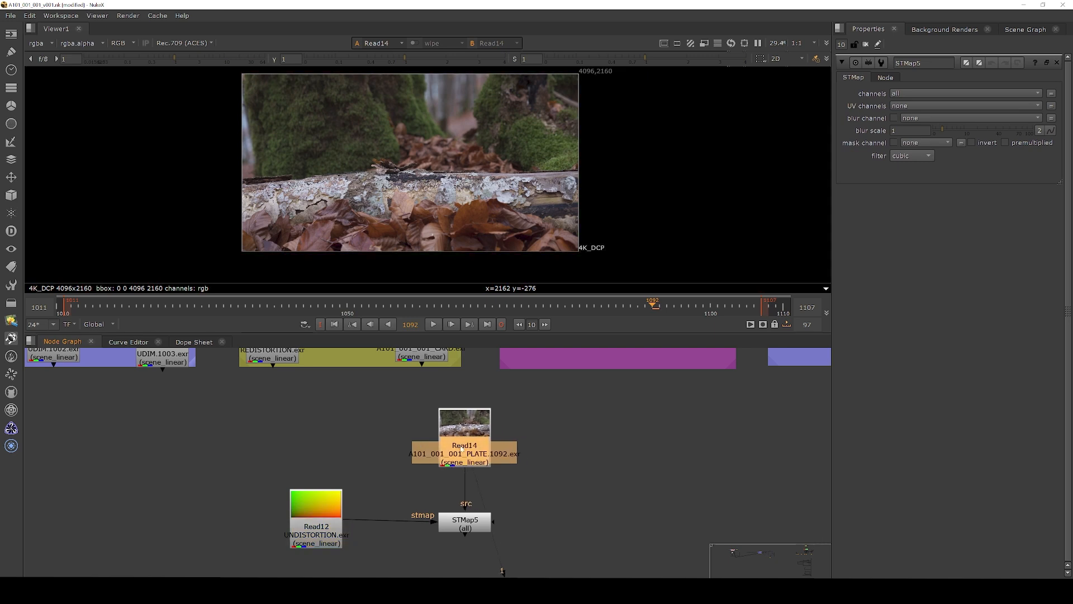
View the STMap output and set its UV channels to rgb.
left_click(450, 529)
key("1")
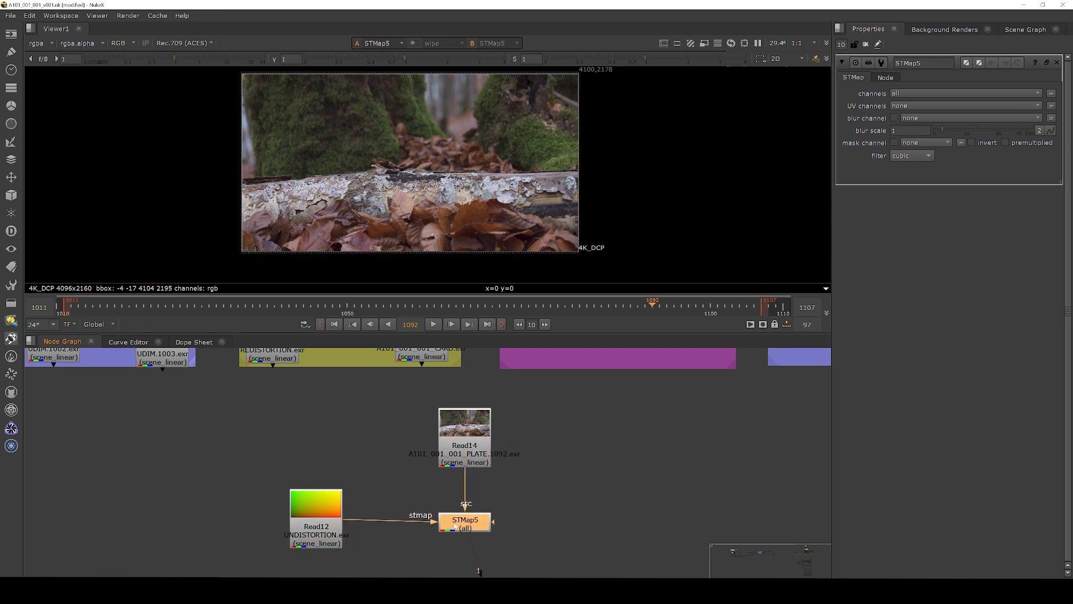
left_click(900, 106)
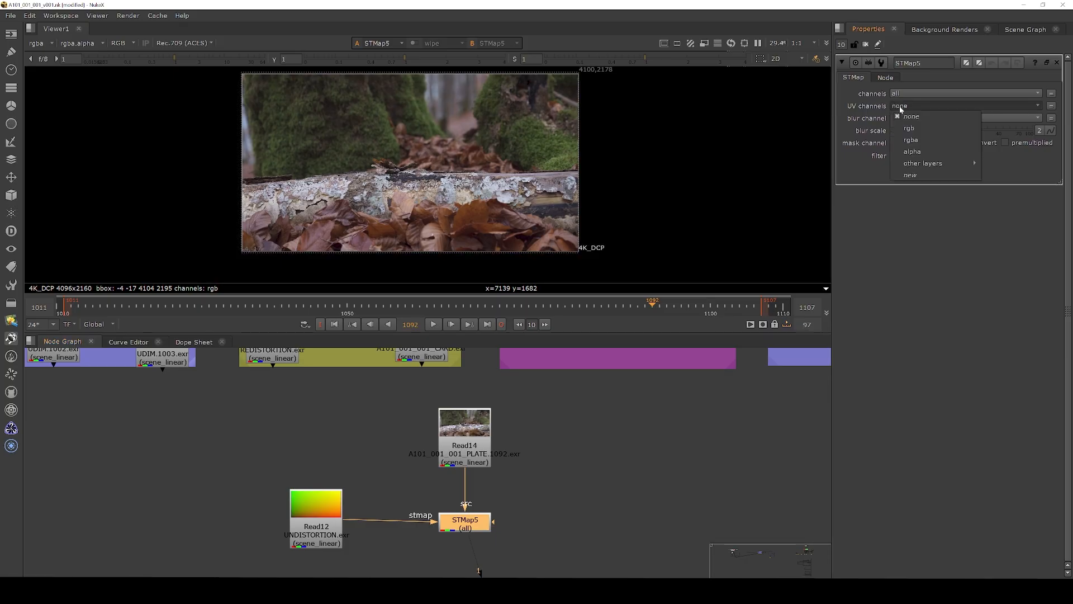
left_click(922, 128)
left_click(479, 568)
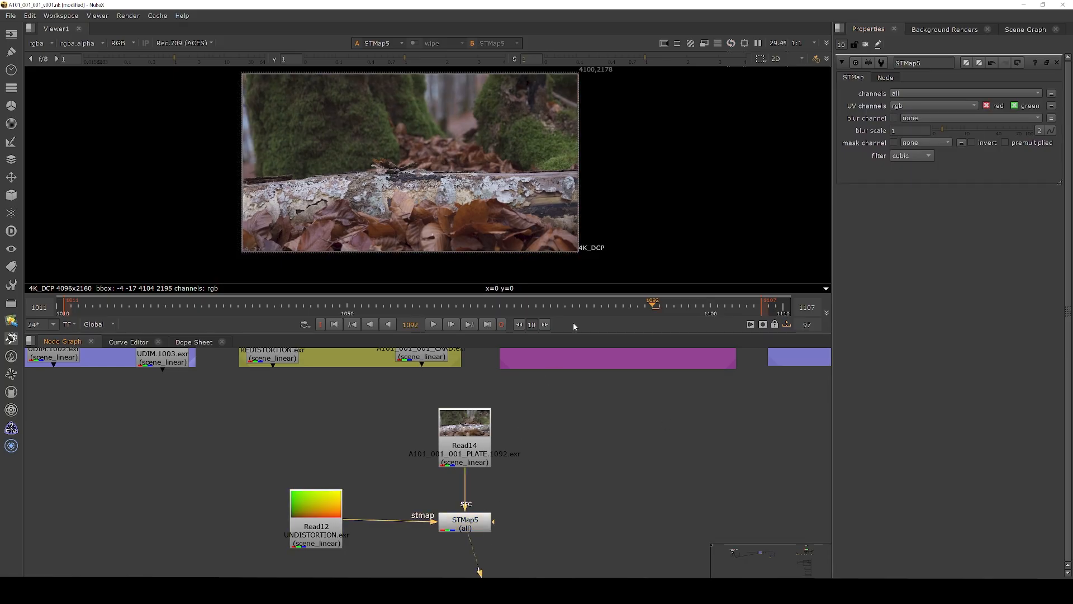
Toggle the STMap node off and on repeatedly to compare the original and undistorted plate at the frame's edge.
scroll(582, 168, "up", 6)
left_click(472, 527)
key("d")
key("d")
key("d")
key("d")
key("d")
key("d")
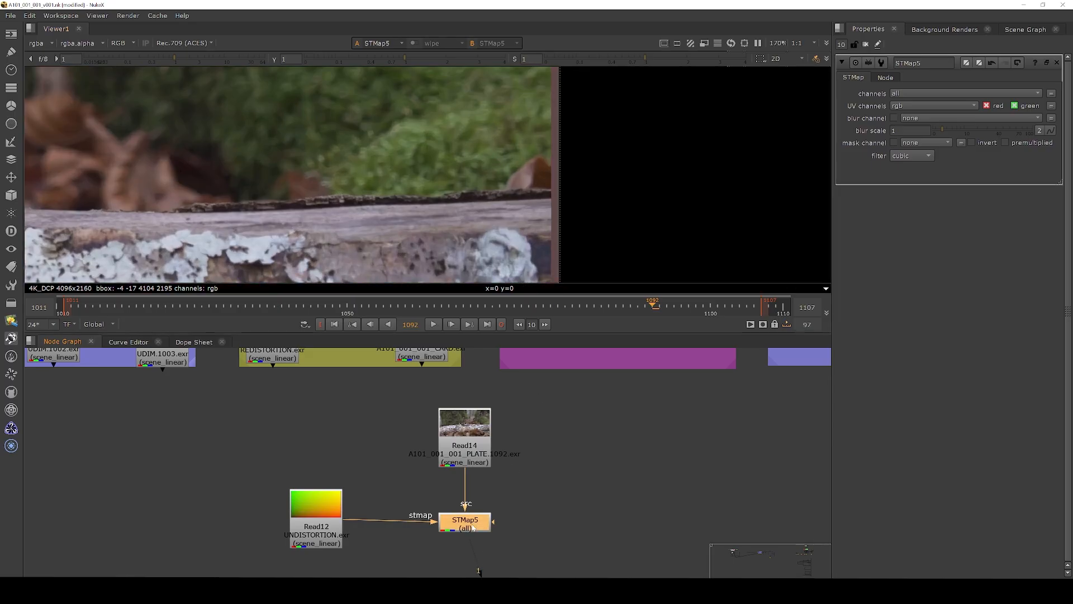
Add a Write node after the STMap that undistorts the plate.
key("w")
middle_click_drag(495, 535, 507, 477)
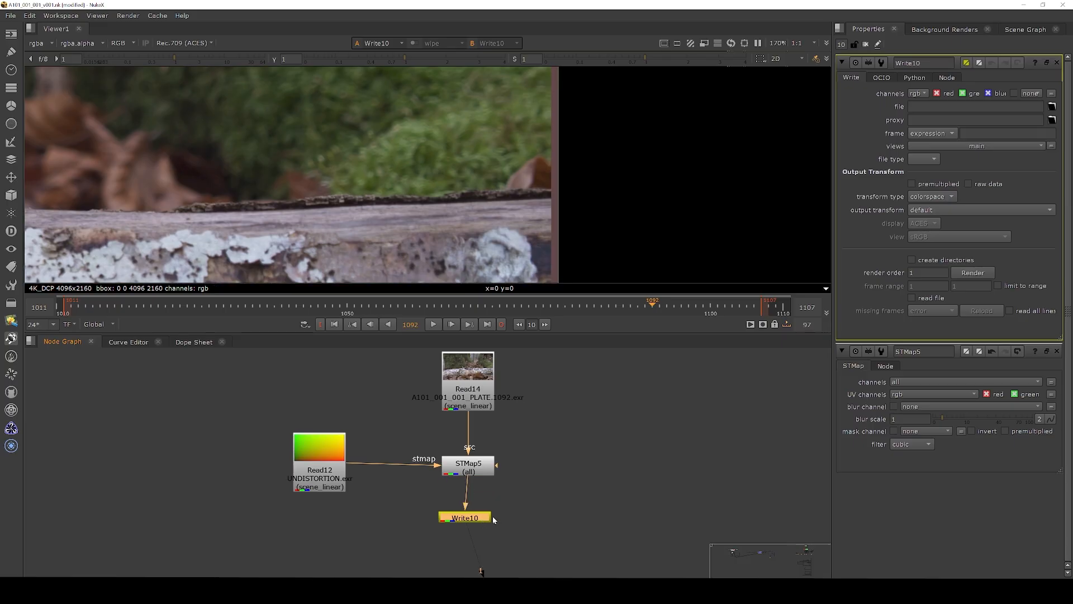
scroll(521, 512, "down", 4)
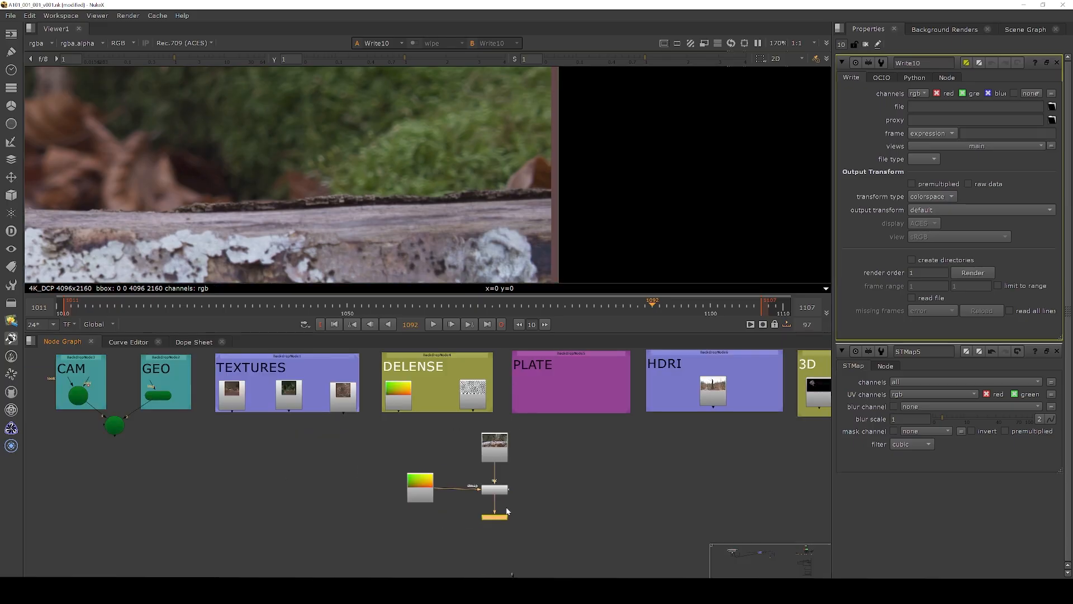
scroll(507, 512, "up", 2)
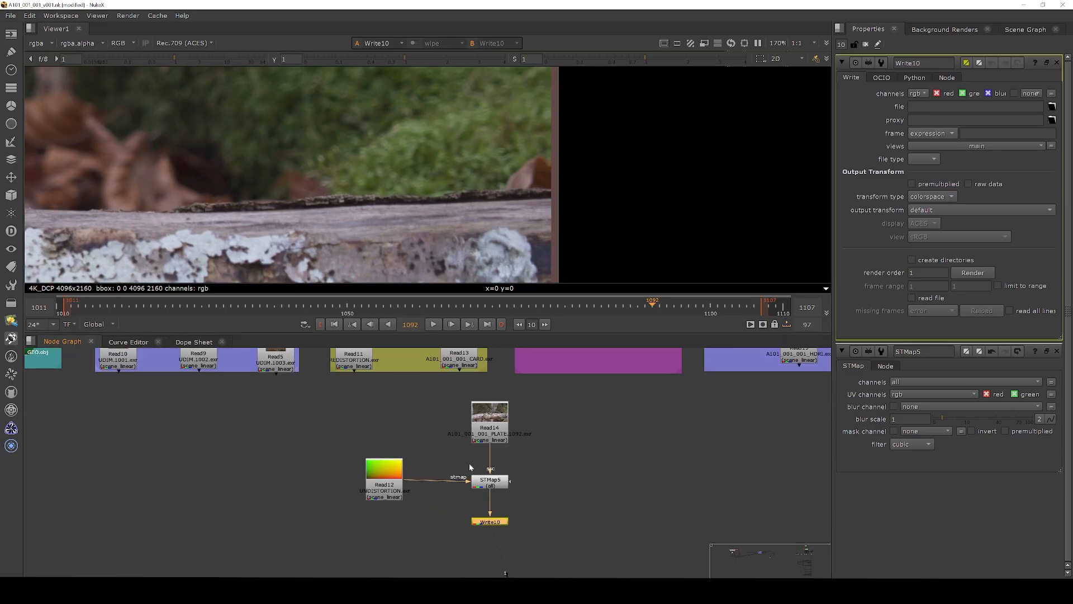
Find the REDISTORTION.exr Read node that feeds STMap1 further down the comp.
scroll(501, 419, "down", 3)
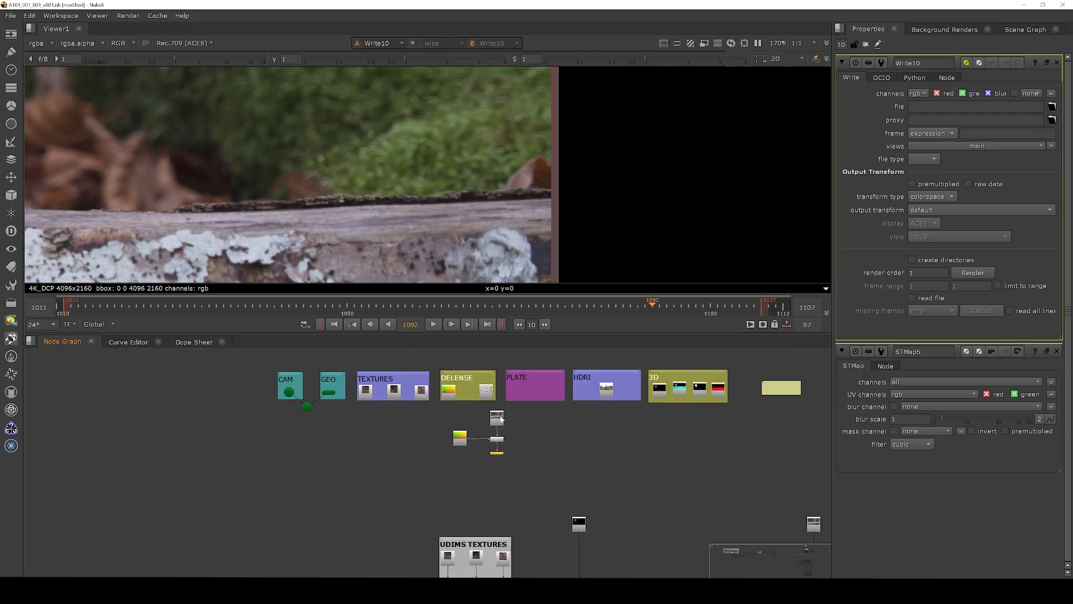
scroll(502, 438, "up", 1)
middle_click_drag(529, 517, 528, 431)
middle_click_drag(528, 490, 505, 400)
middle_click_drag(481, 508, 482, 488)
scroll(425, 501, "up", 4)
middle_click_drag(220, 526, 287, 511)
scroll(253, 502, "up", 3)
left_click(228, 499)
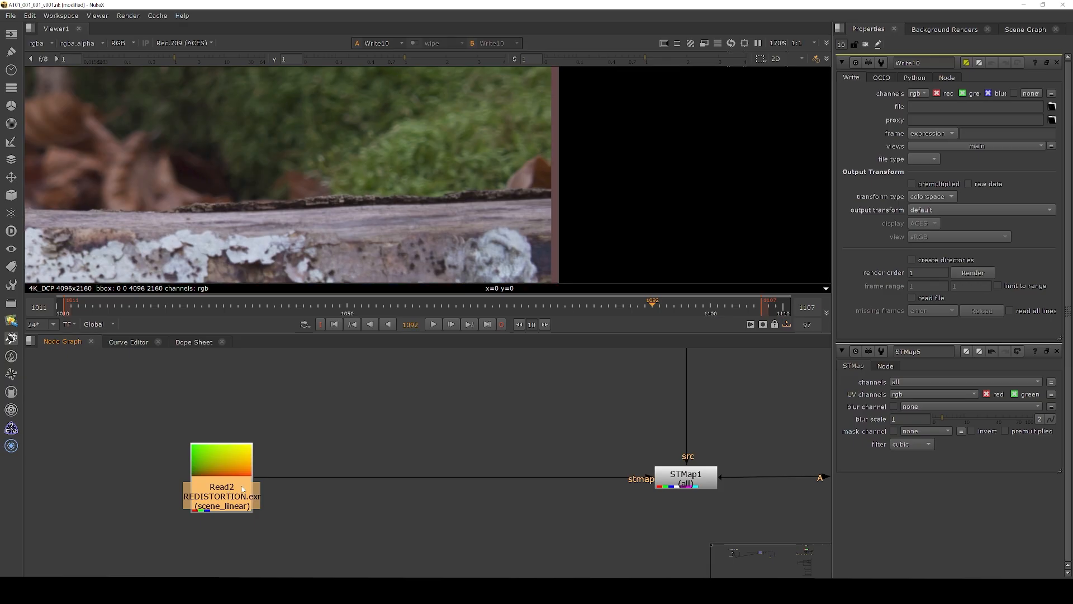
scroll(305, 523, "down", 5)
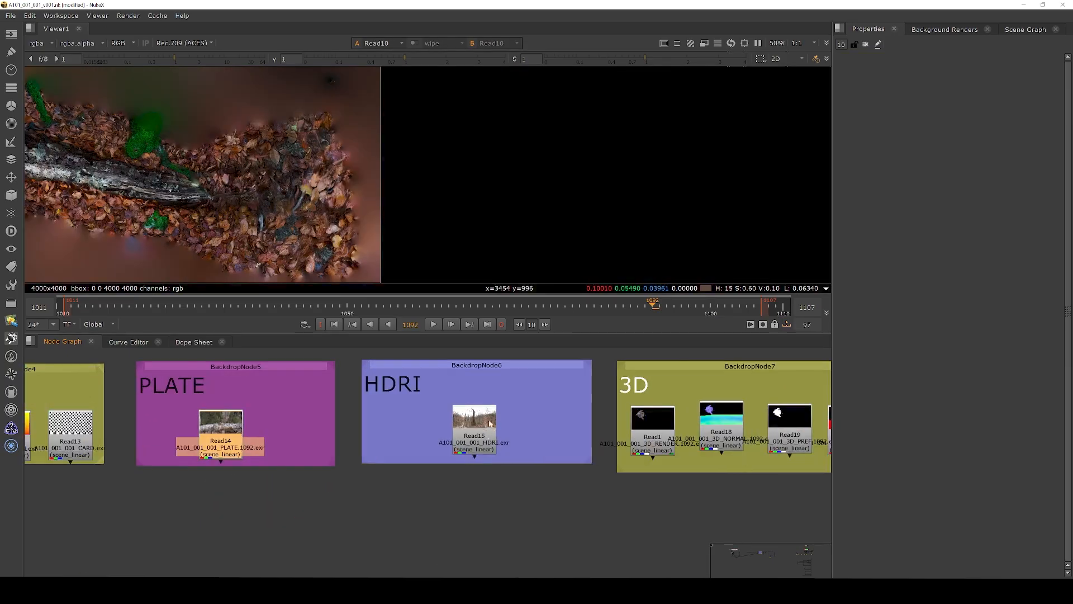
View the HDRI panorama from Read15 and inspect its forest floor up close.
left_click(474, 425)
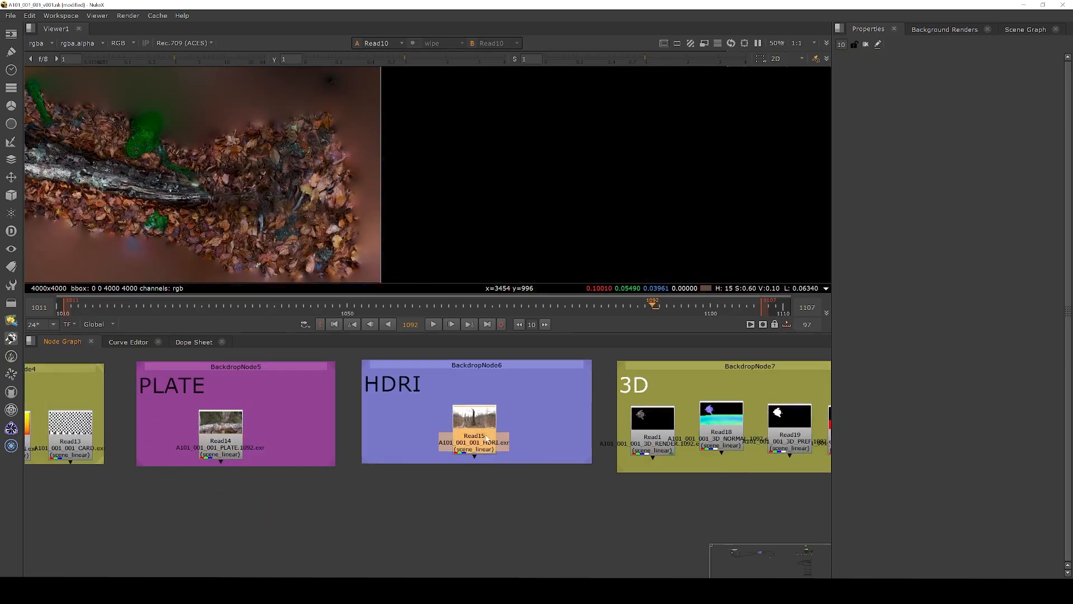
key("1")
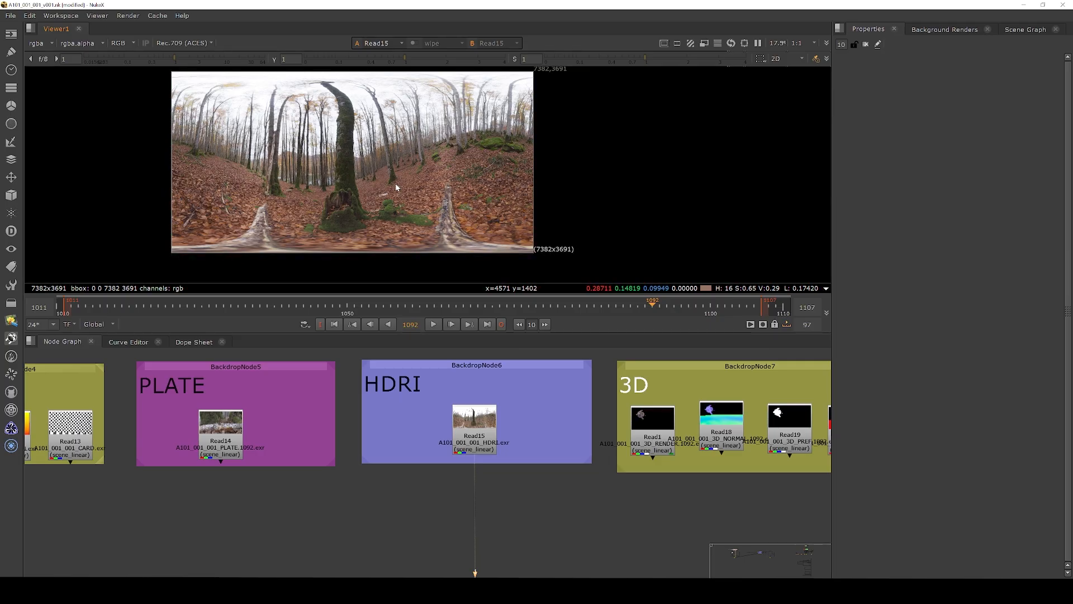
scroll(395, 175, "up", 5)
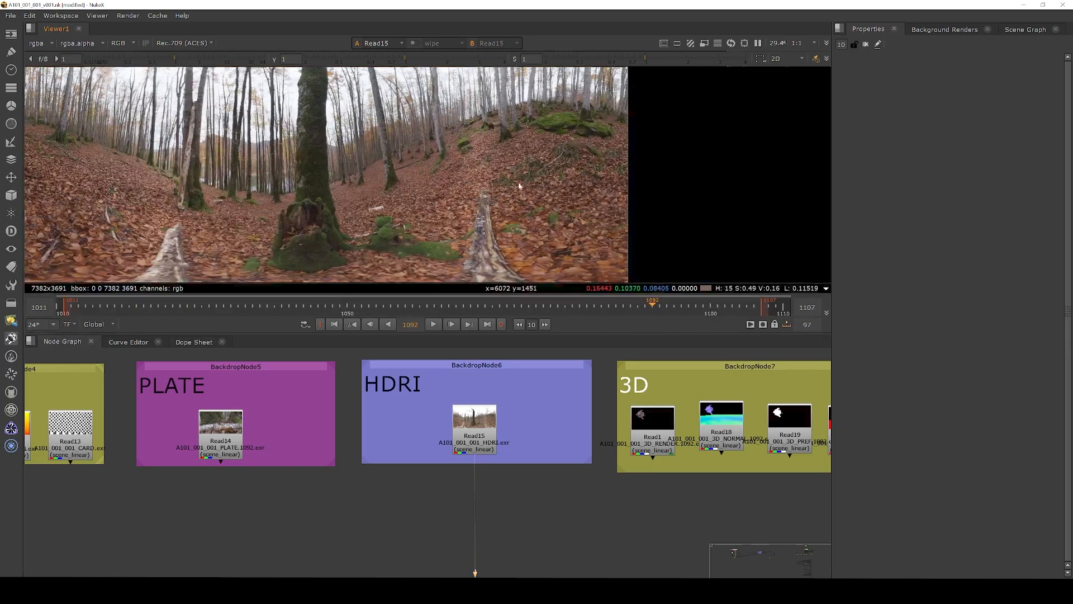
scroll(519, 187, "down", 5)
Lower the viewer gamma to 0.028 to check the HDRI's bright areas, reset it to 1, and examine the whole panorama.
left_click_drag(395, 60, 321, 55)
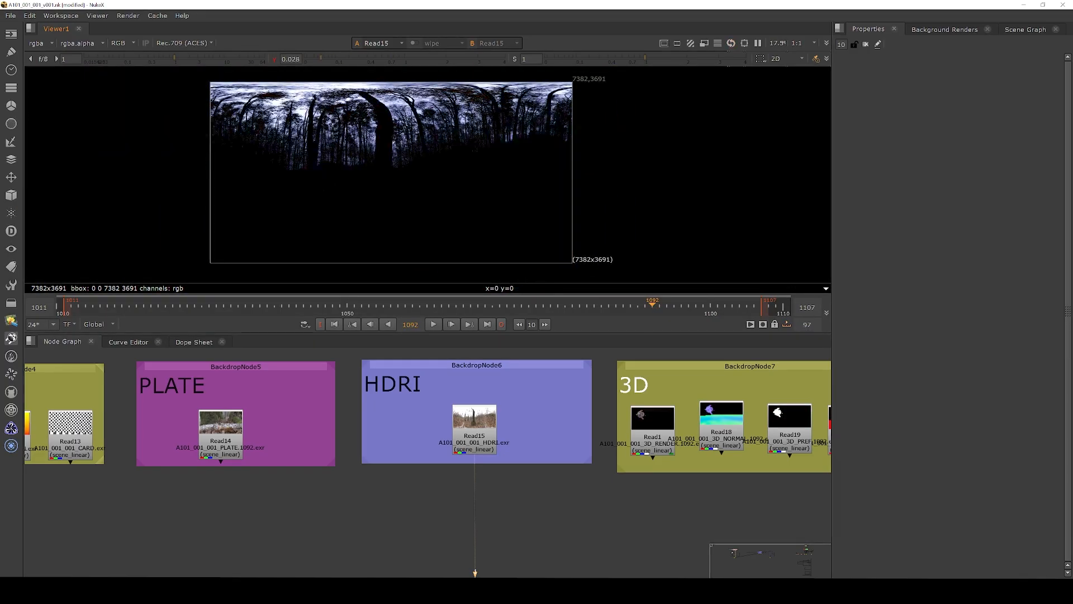
left_click(274, 58)
scroll(351, 145, "up", 3)
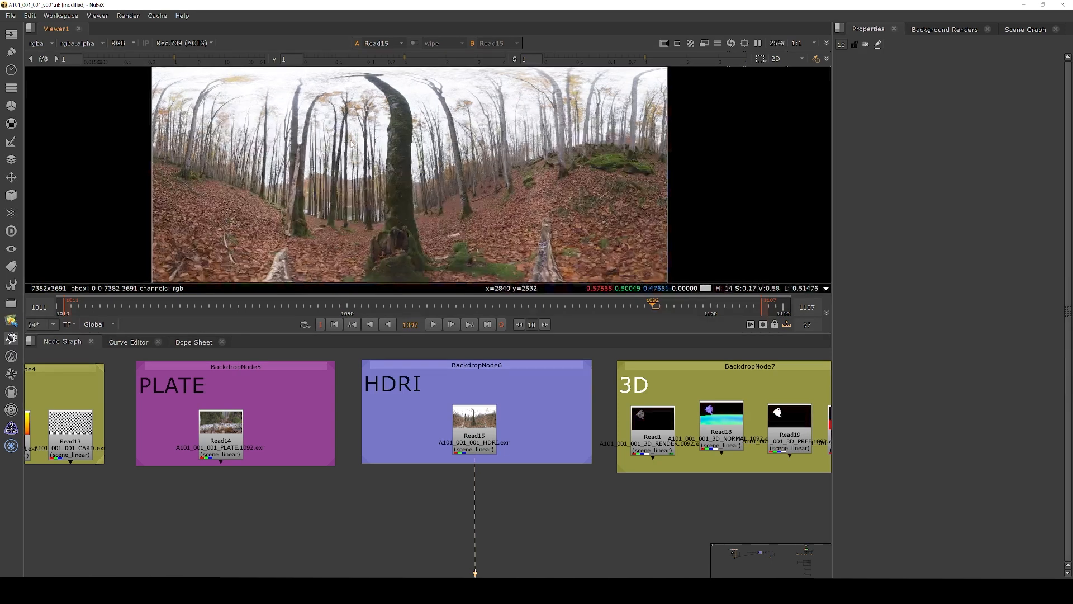
scroll(354, 143, "down", 1)
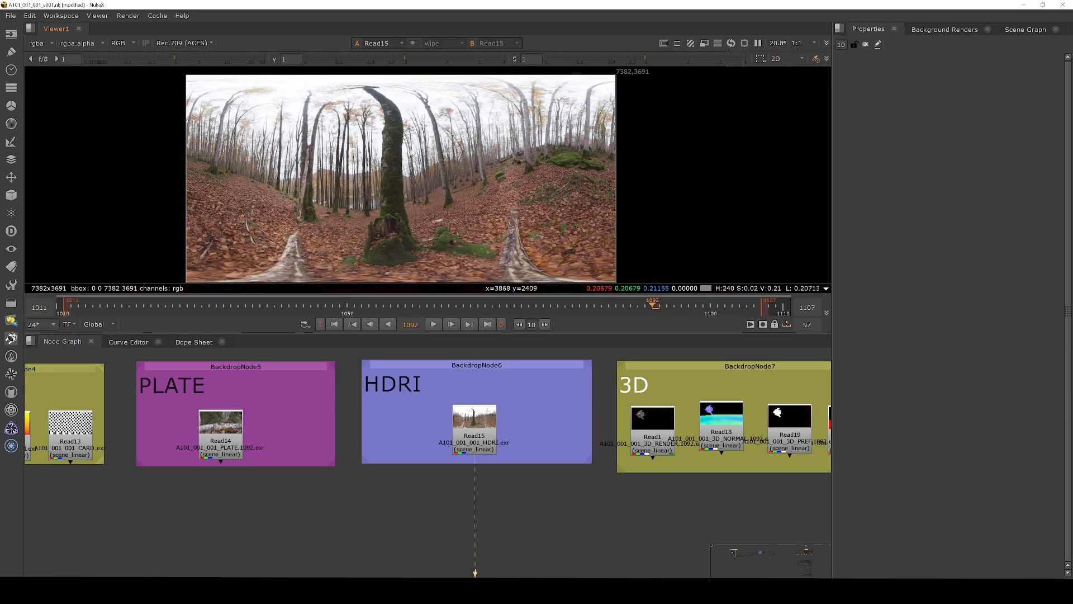
left_click_drag(583, 192, 506, 249)
left_click_drag(221, 211, 252, 237)
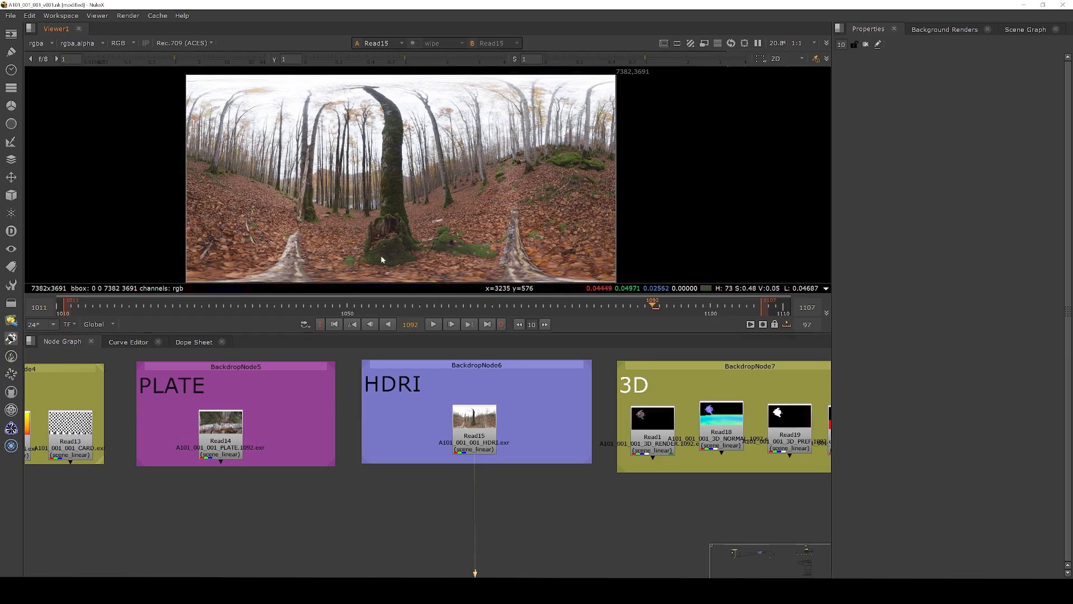
left_click_drag(411, 238, 380, 262)
View the 3D render from Read1 in the 3D backdrop at frame 1055 and inspect the creature up close.
scroll(431, 419, "down", 3)
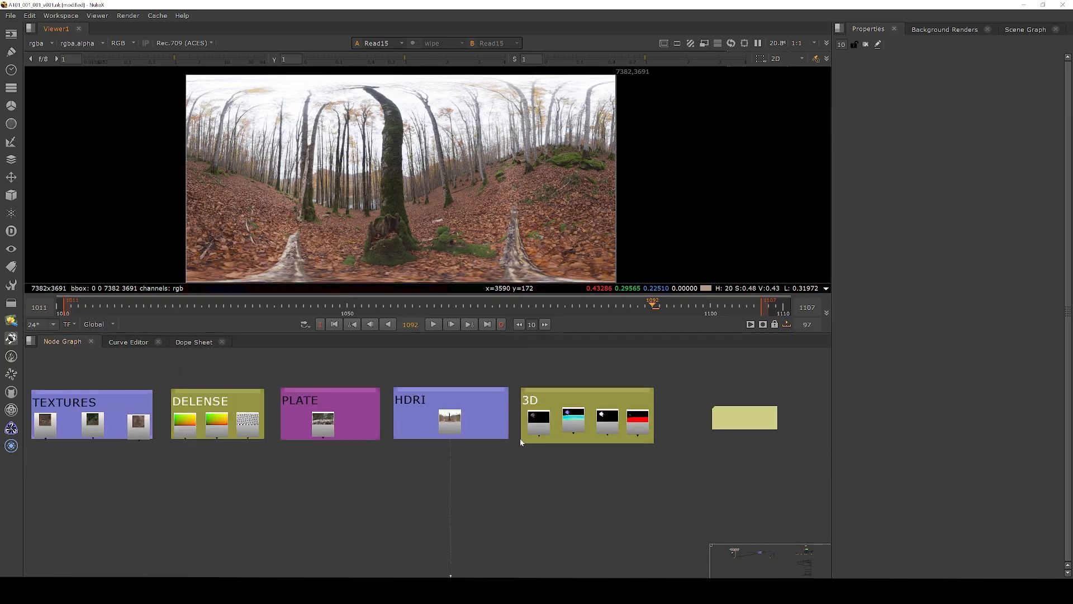
scroll(496, 459, "up", 5)
left_click(428, 420)
key("1")
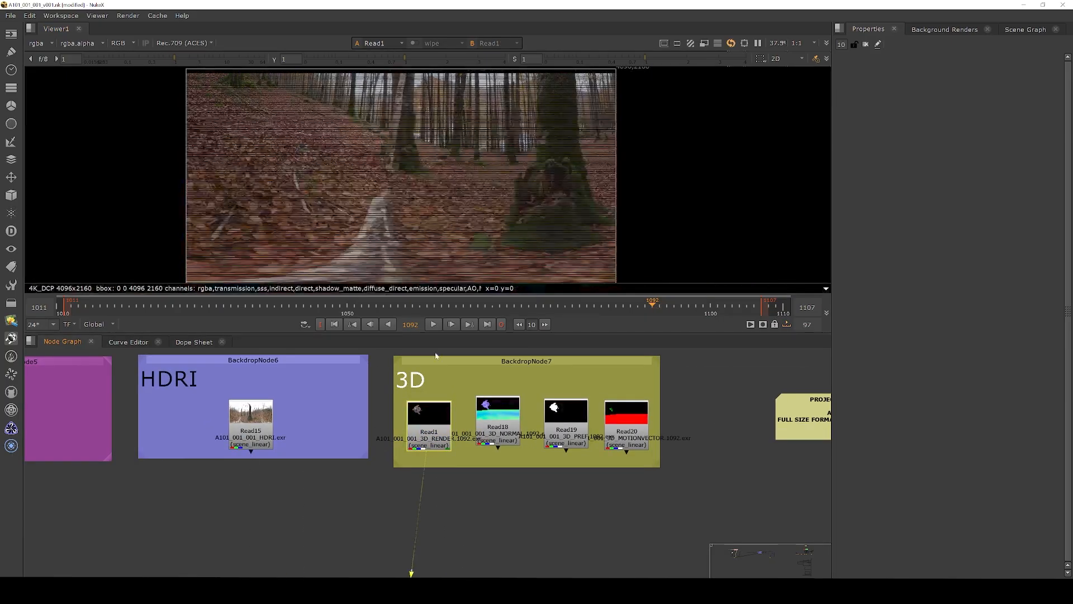
left_click(384, 307)
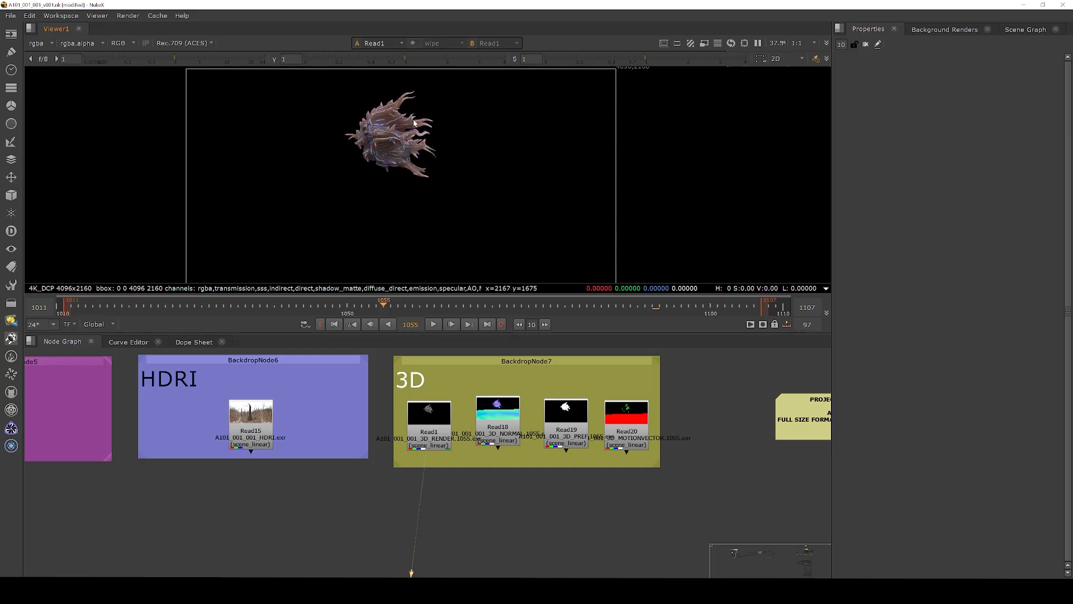
scroll(406, 133, "up", 4)
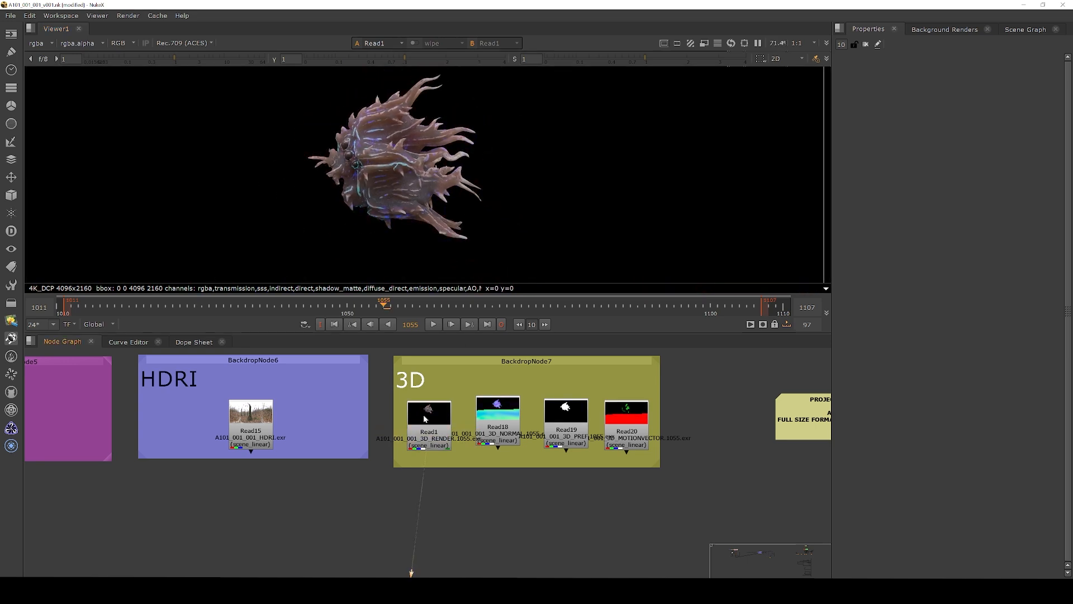
View the render's AO layer, followed by a close look at its Mask_Eyes layer.
left_click(40, 43)
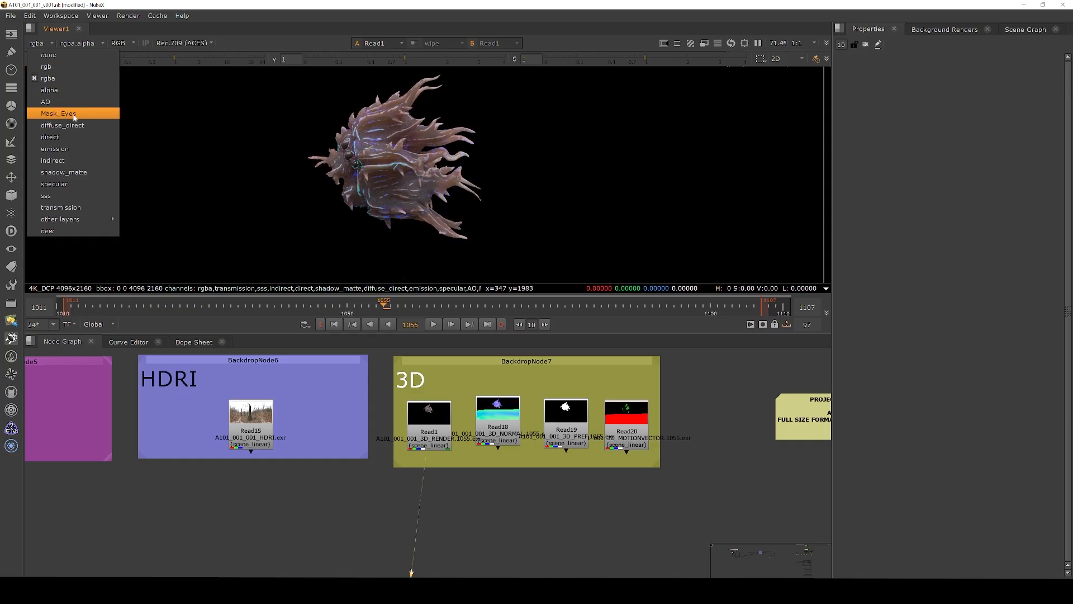
mouse_move(84, 224)
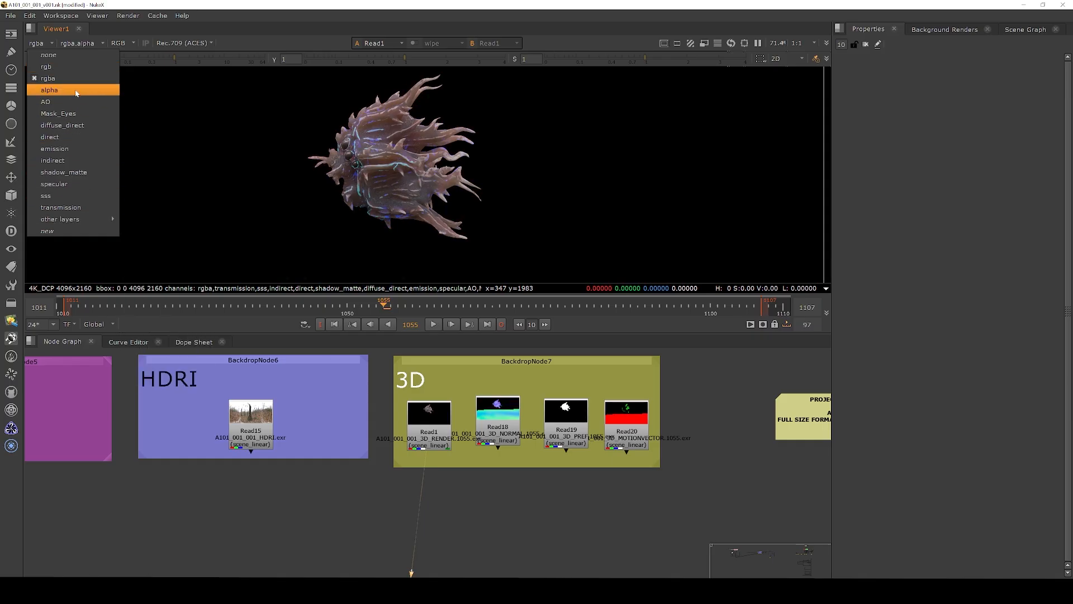
left_click(75, 102)
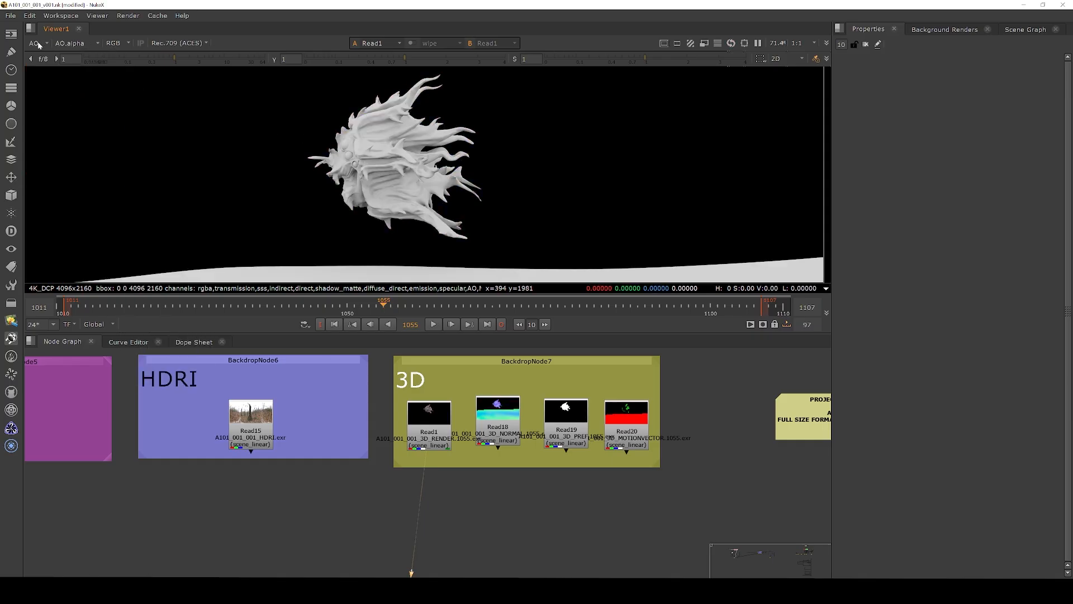
left_click(38, 43)
left_click(66, 113)
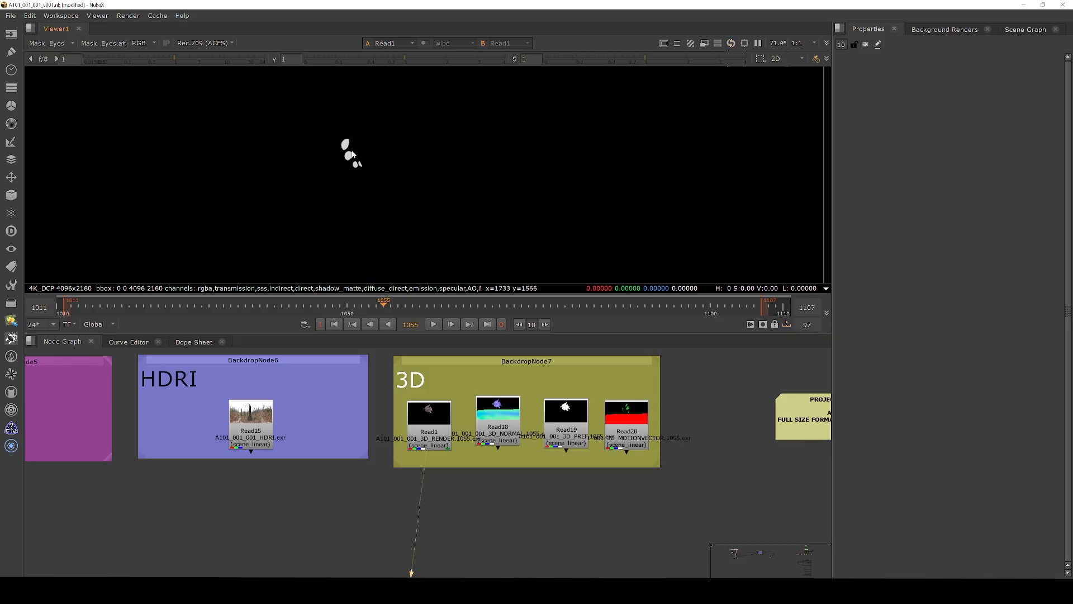
scroll(352, 155, "up", 5)
View the render's diffuse_direct layer with the viewer gain raised to 6.6 and inspect the creature's surface detail.
left_click(58, 45)
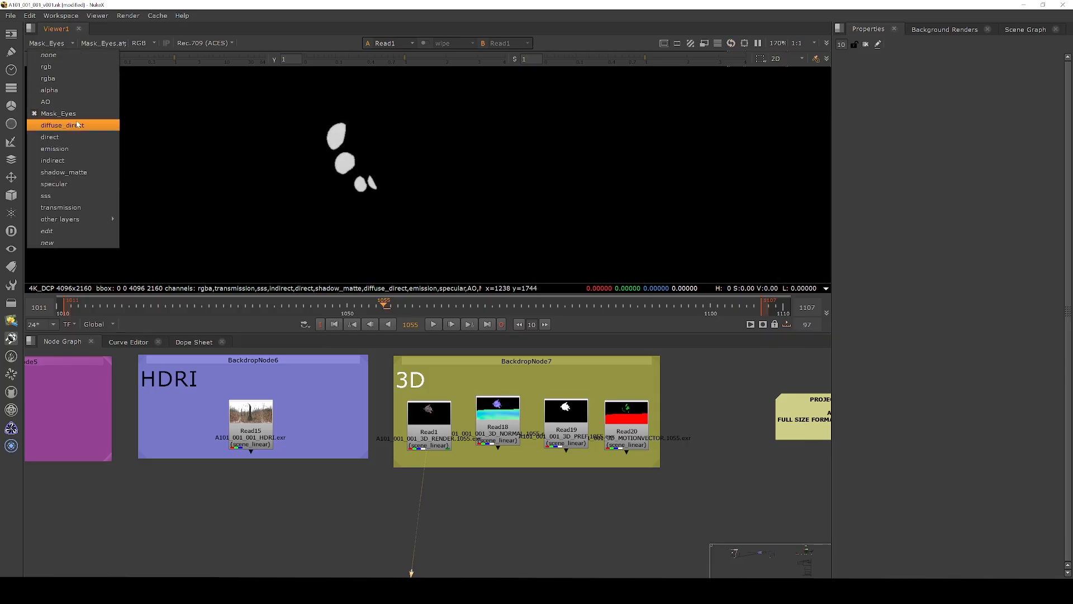
left_click(76, 119)
scroll(328, 161, "down", 2)
left_click_drag(186, 57, 220, 63)
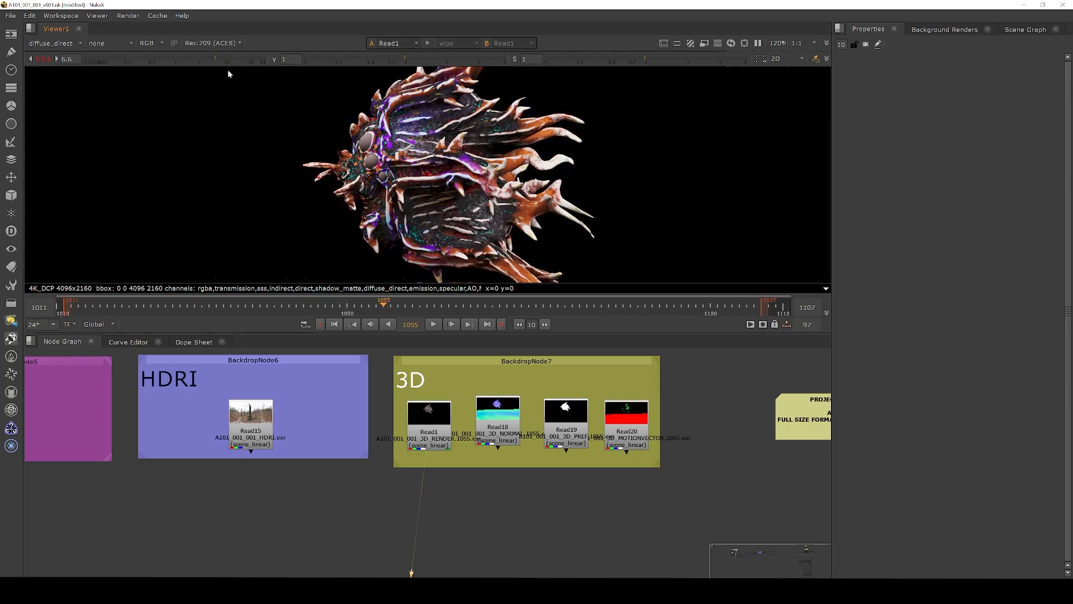
scroll(445, 167, "up", 3)
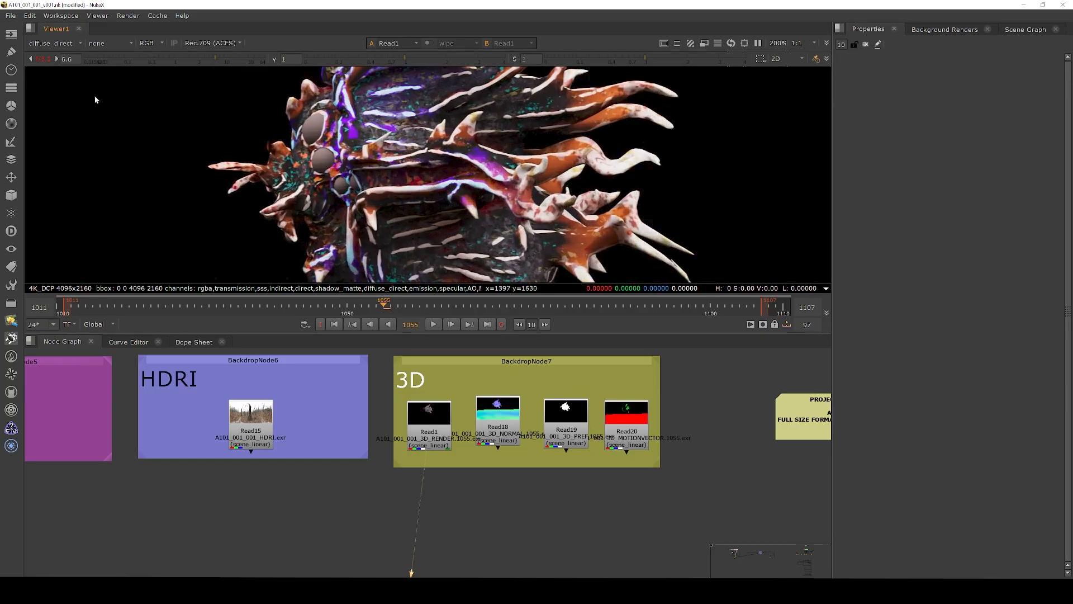
Return the viewer to rgba, view the normal pass from Read18 with the gain reset to 1, and inspect it closely.
left_click(56, 44)
left_click(44, 73)
middle_click_drag(502, 433, 444, 438)
key("1")
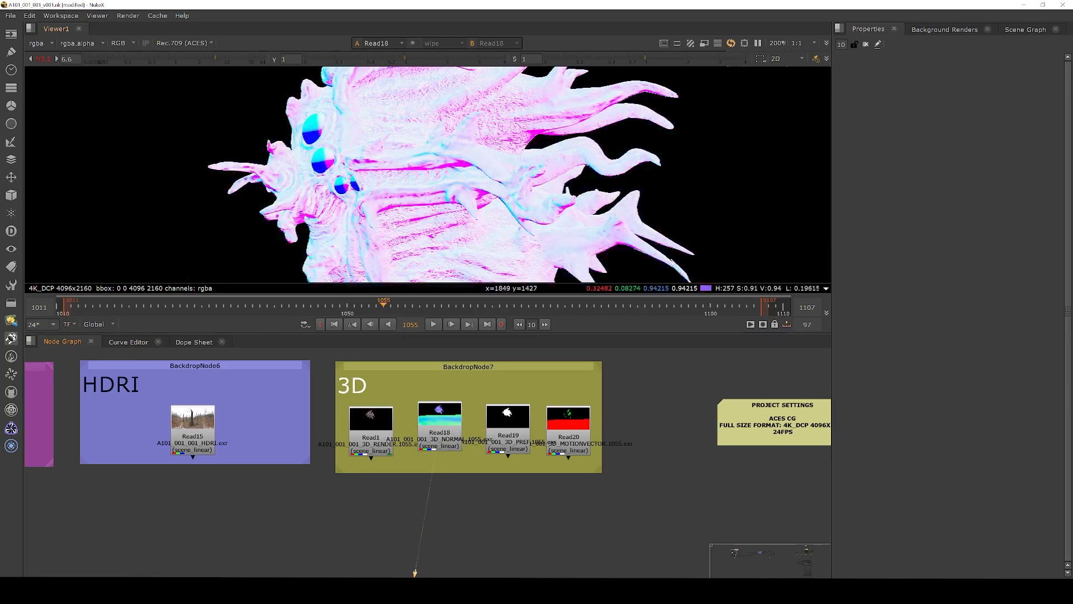
scroll(425, 150, "up", 3)
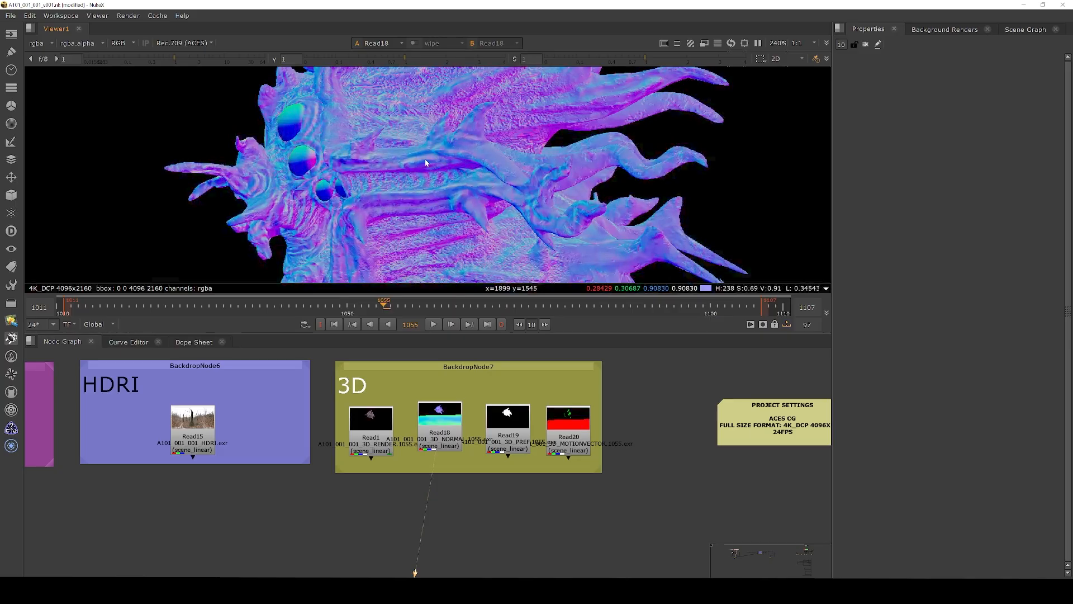
scroll(391, 121, "up", 2)
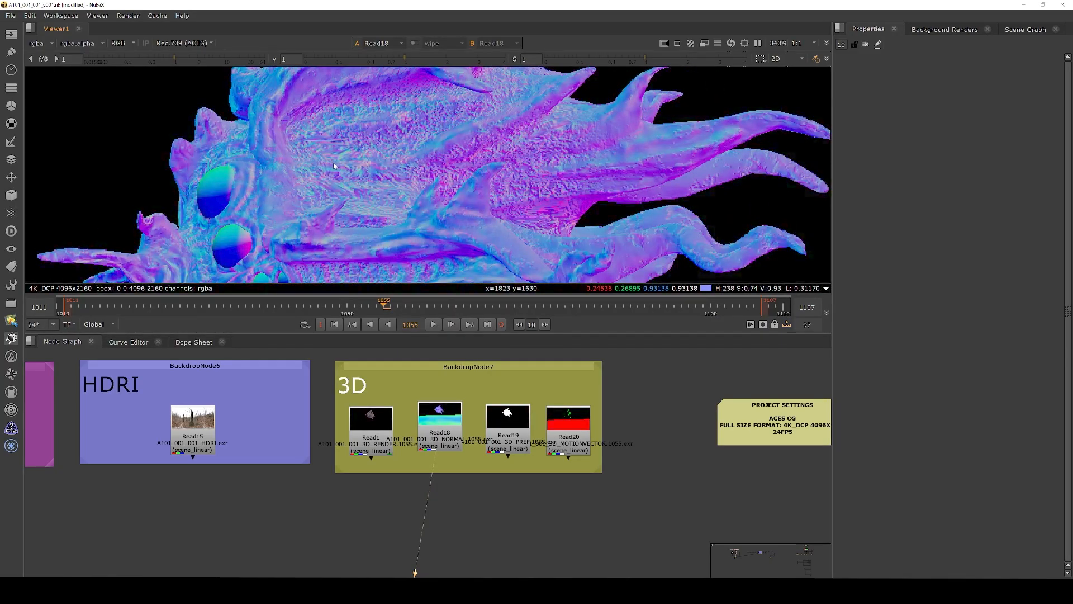
View the PREF pass from Read19 with the whole creature silhouette framed in the viewer.
left_click(512, 428)
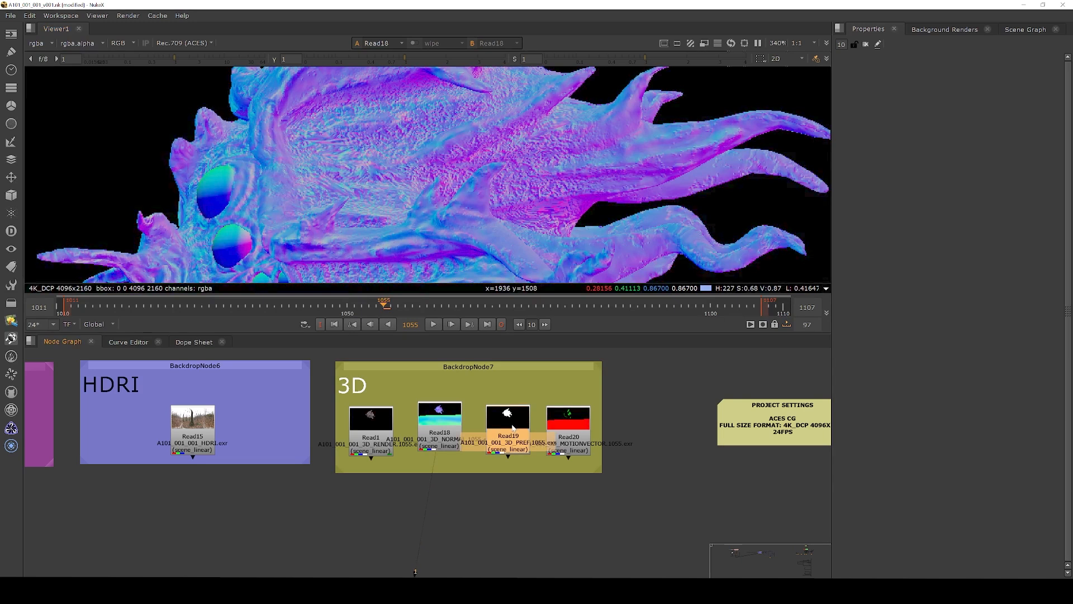
key("1")
scroll(384, 132, "down", 5)
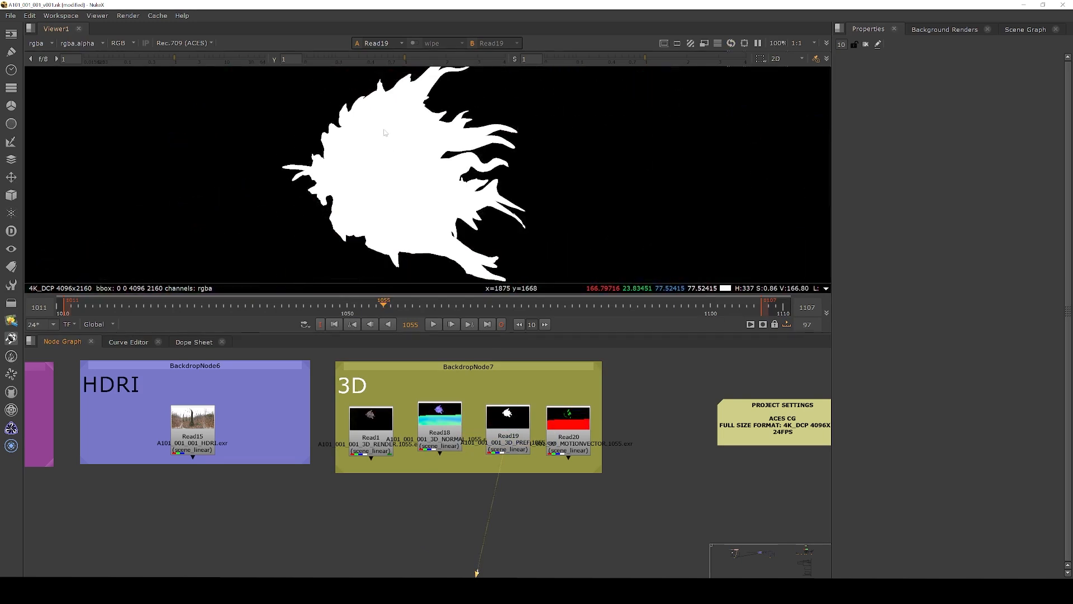
scroll(384, 133, "down", 1)
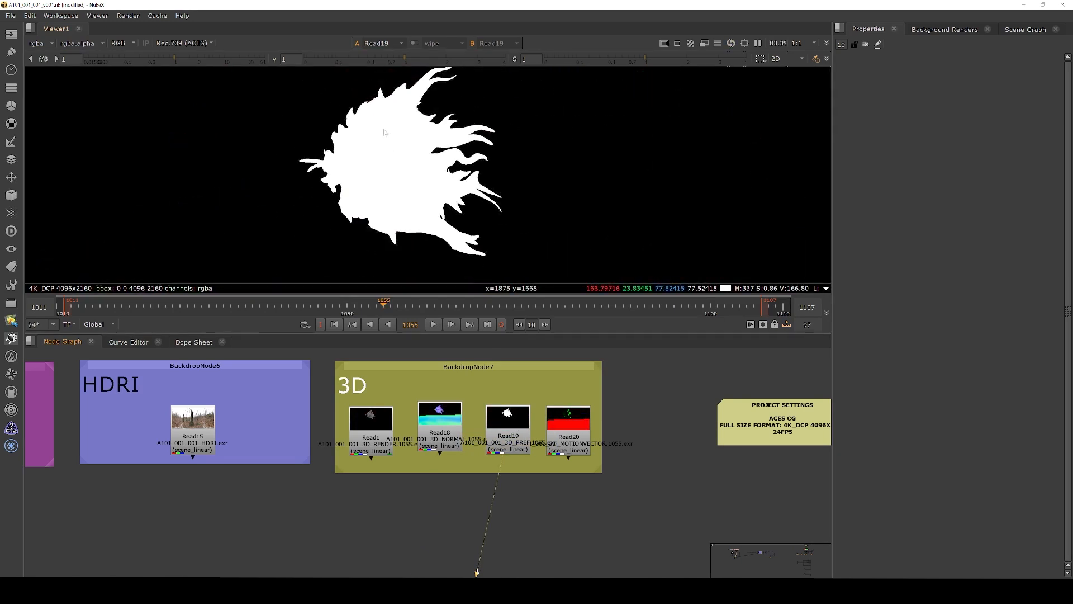
middle_click_drag(398, 148, 382, 157)
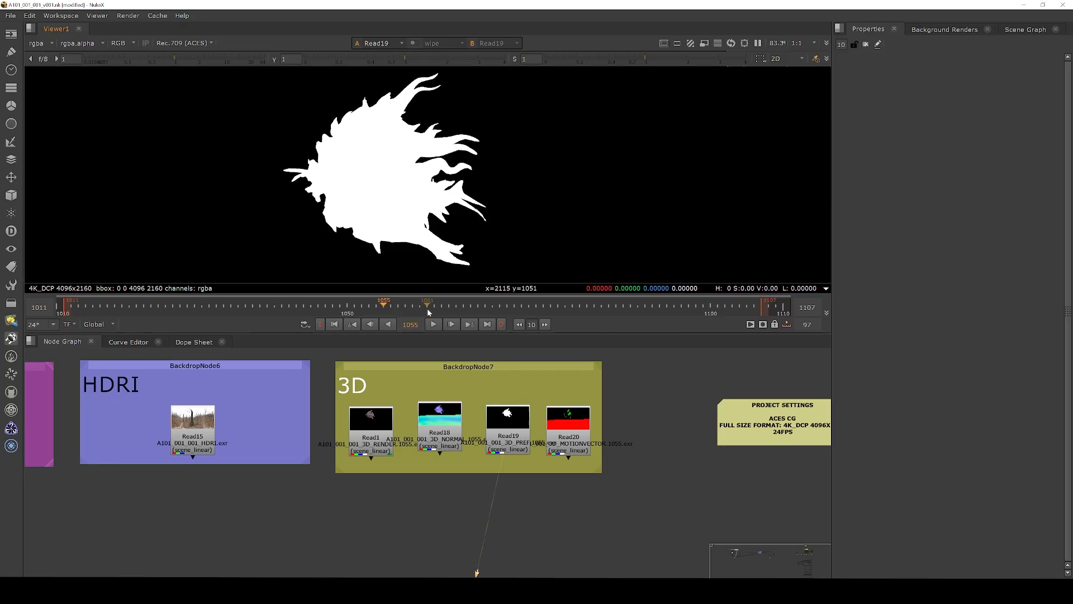
Check the PREF pass at several frames along the shot, ending at frame 1054.
left_click(427, 307)
left_click(485, 306)
left_click(558, 307)
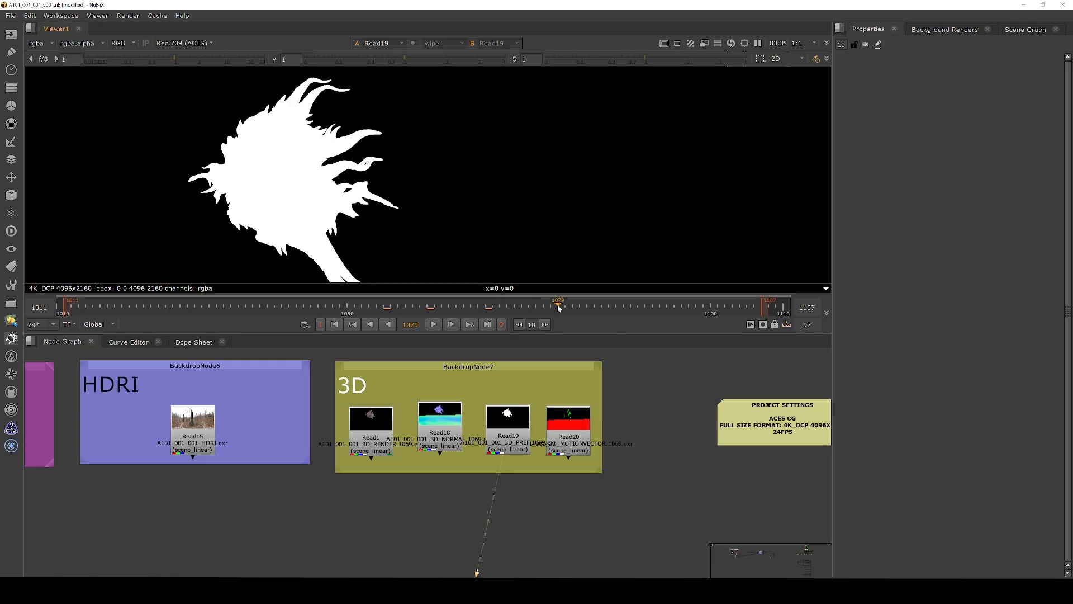
left_click(610, 307)
left_click(377, 311)
View the motion vector pass from Read20 and inspect the creature in it.
scroll(571, 441, "up", 3)
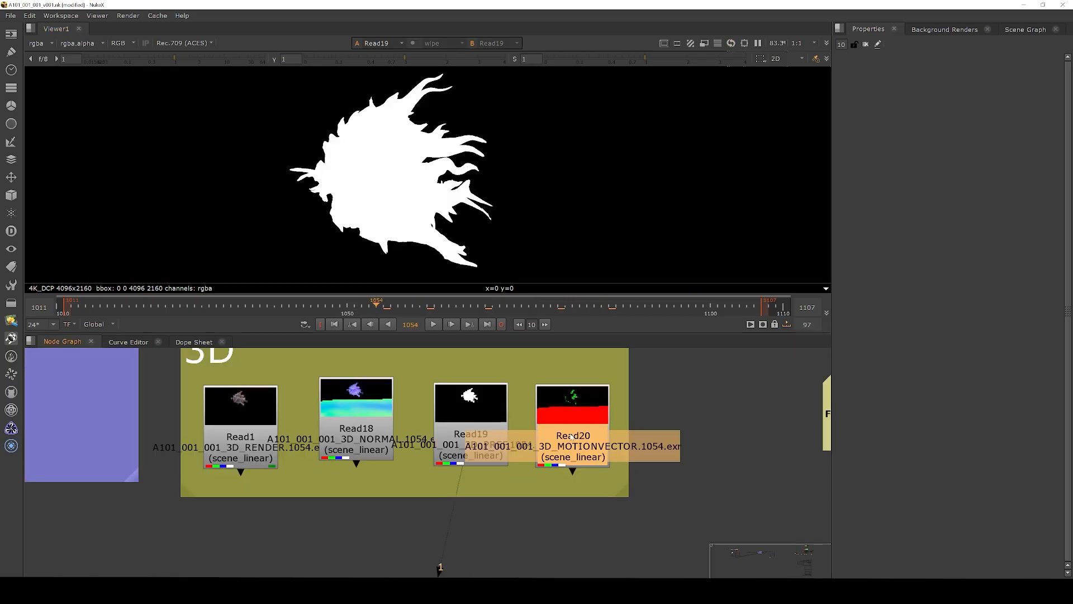
key("1")
scroll(474, 193, "down", 2)
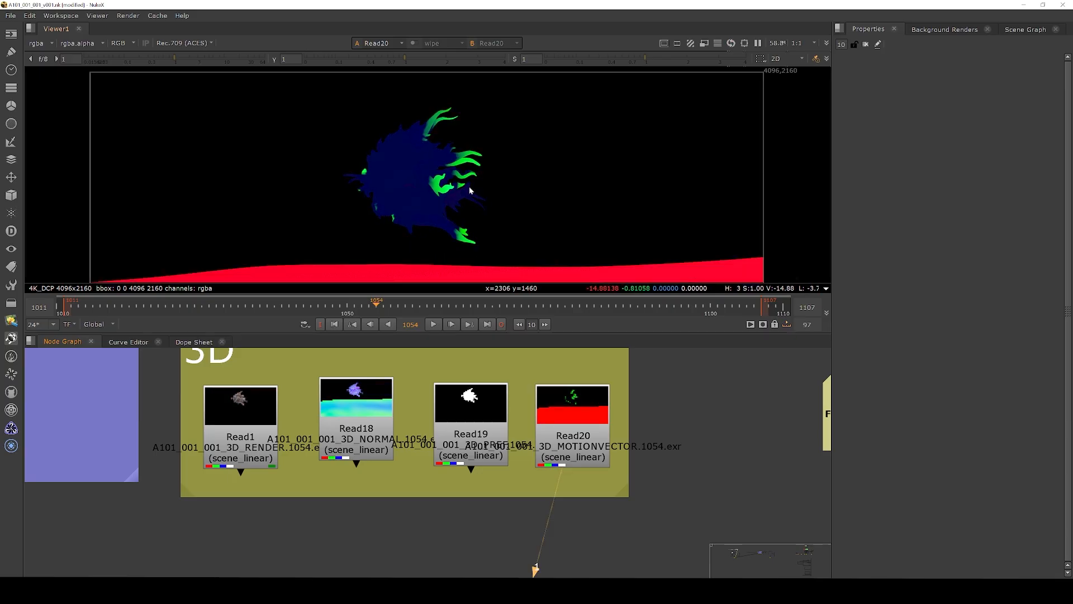
scroll(422, 164, "up", 3)
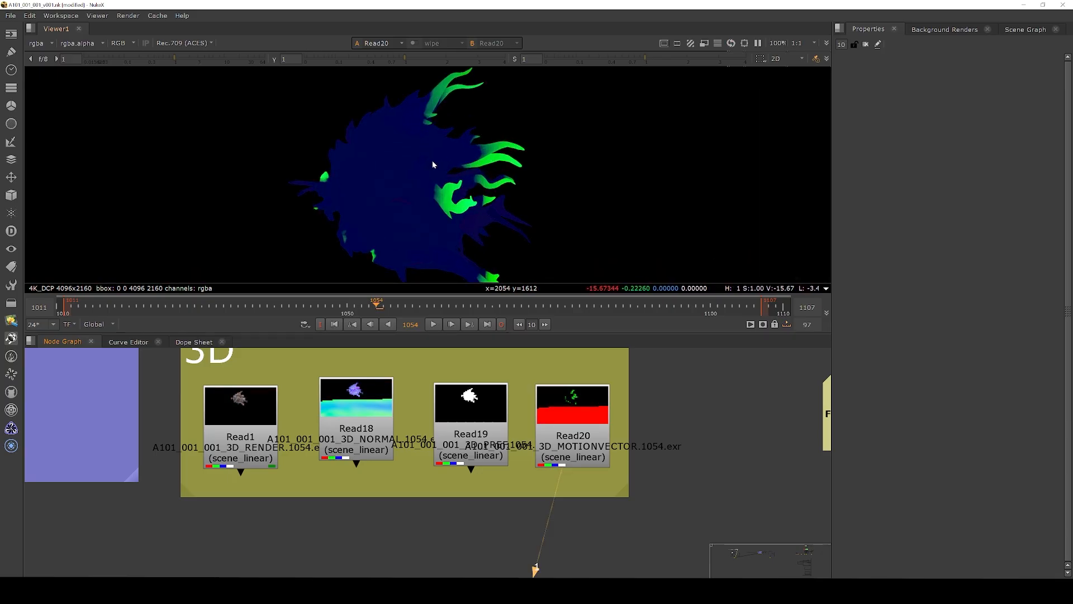
Read the PROJECT SETTINGS note, open the script's project settings and review their color management and root settings.
scroll(425, 433, "down", 5)
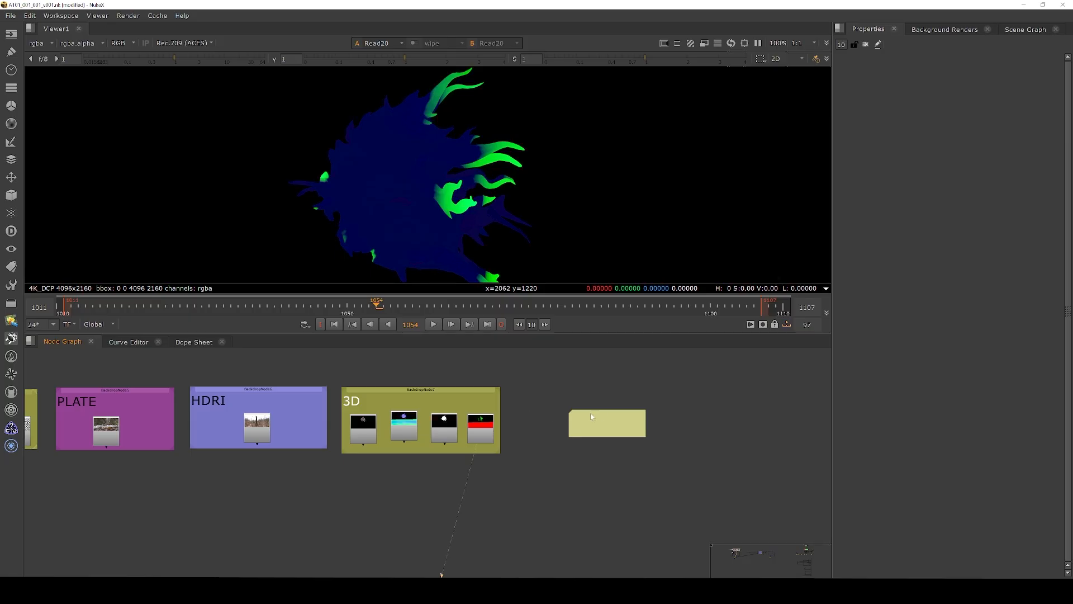
scroll(662, 413, "up", 5)
left_click_drag(291, 388, 679, 541)
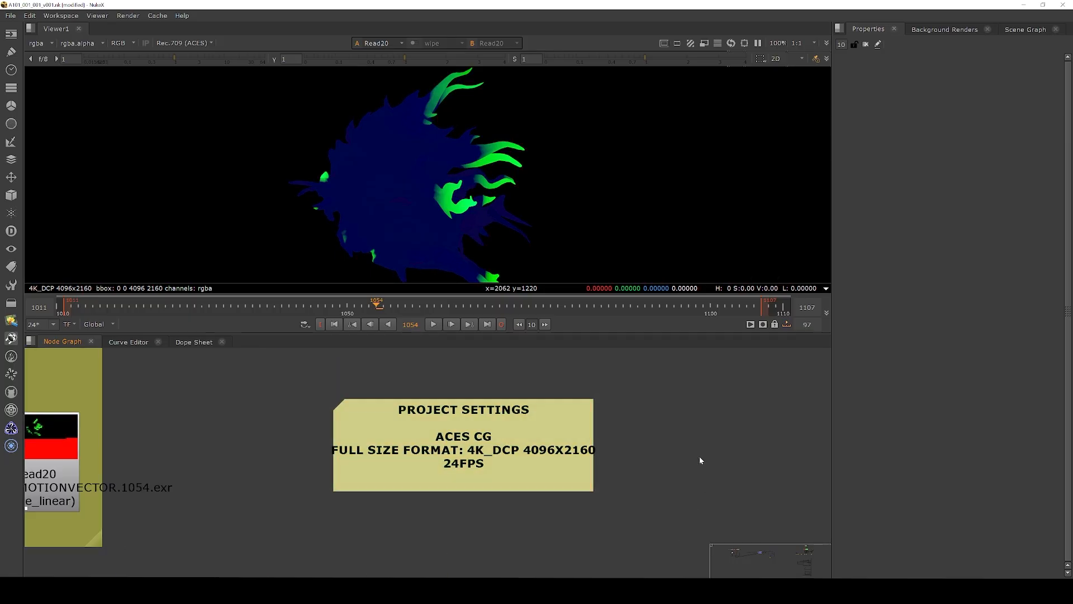
key("s")
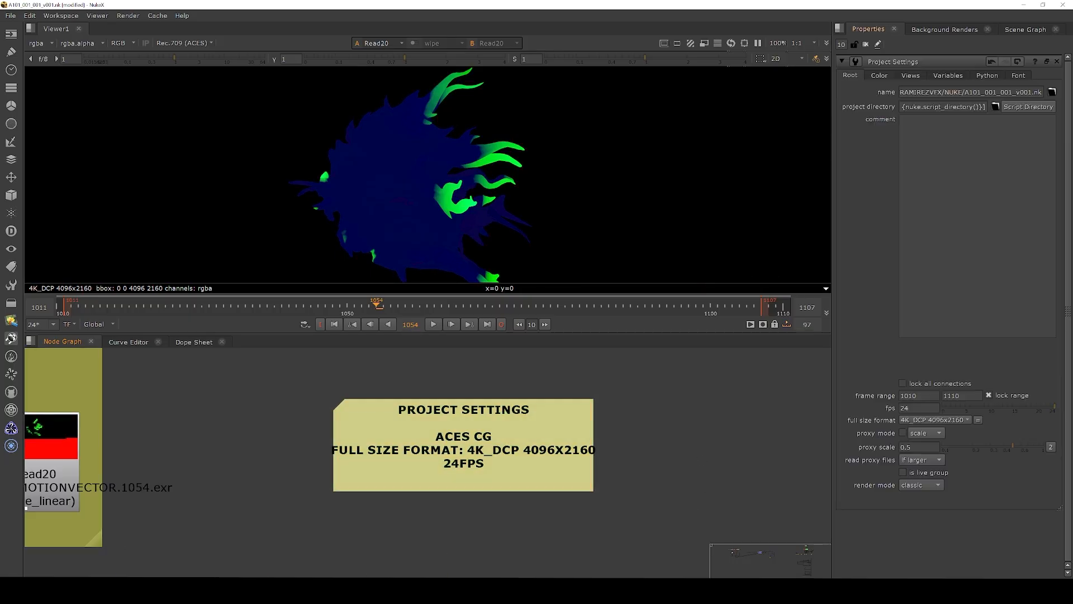
left_click(879, 76)
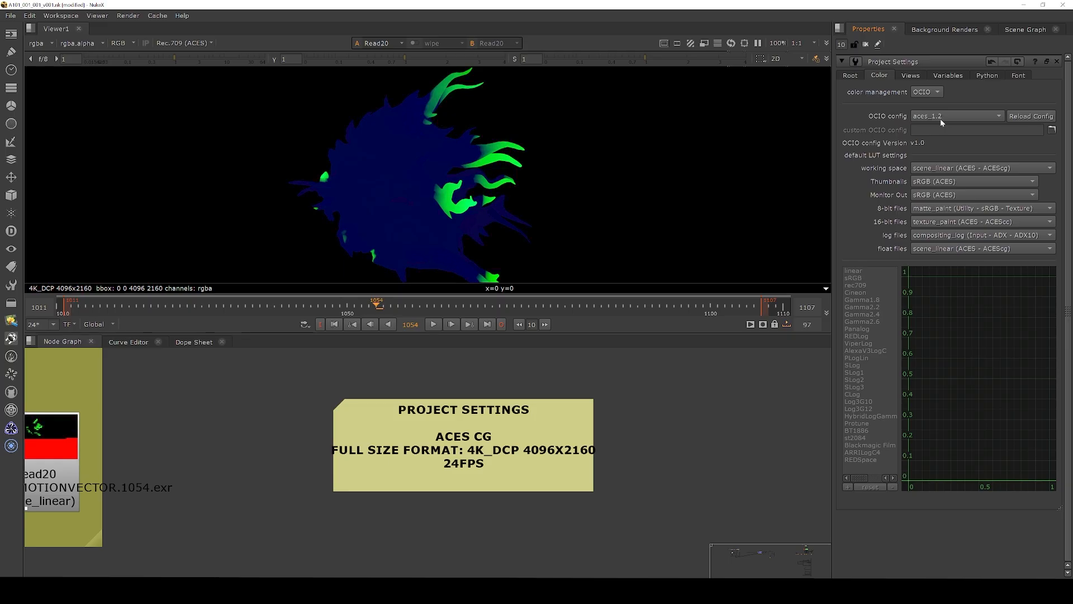
left_click(852, 78)
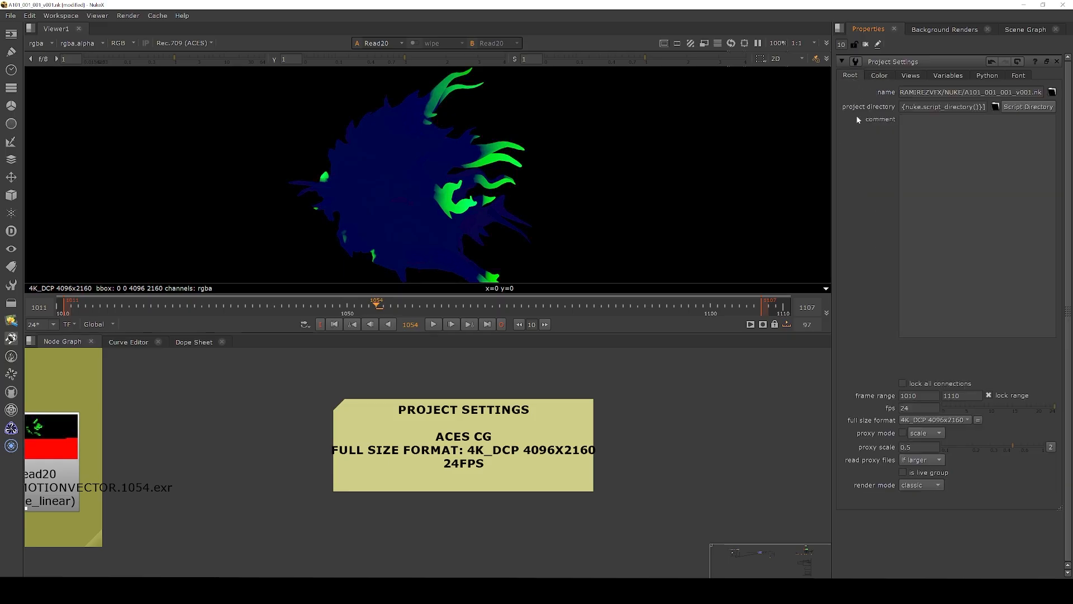
Widen the project settings area and highlight the script's full file path in its name field.
left_click_drag(832, 116, 736, 116)
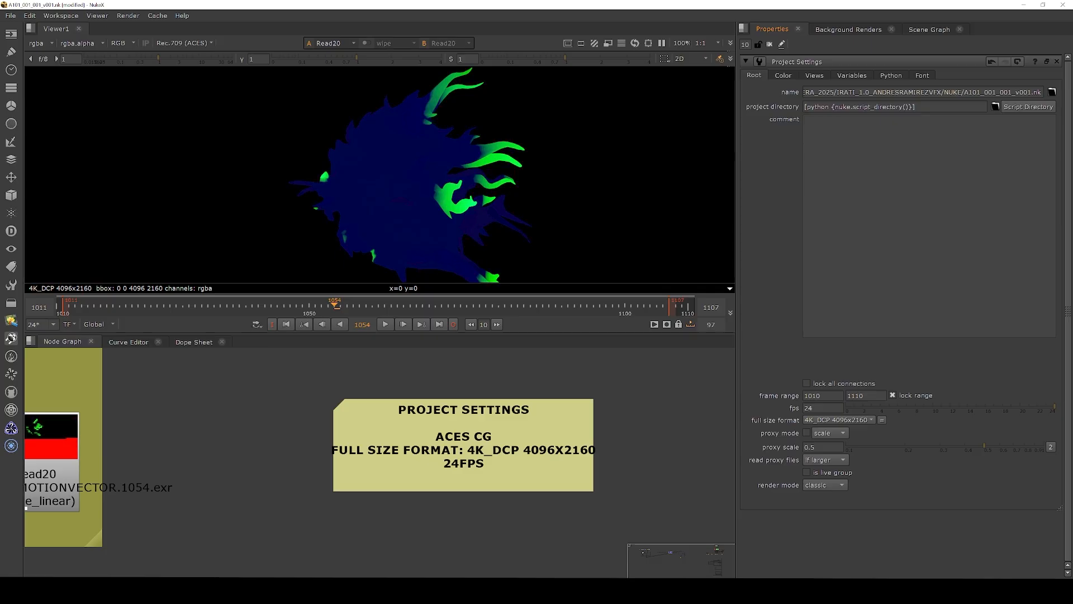
left_click_drag(1011, 92, 771, 92)
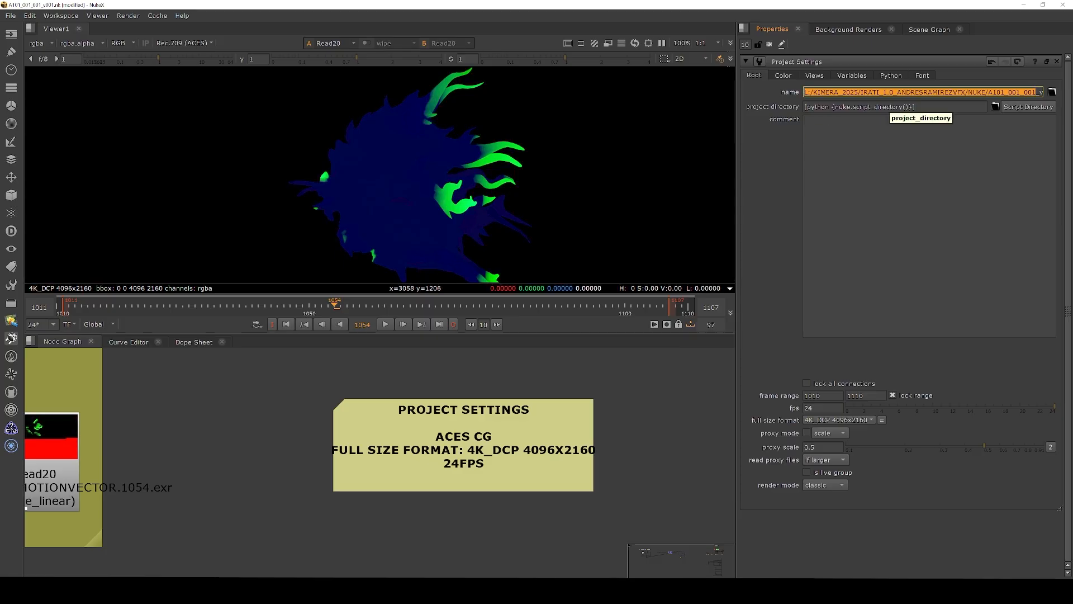
left_click(805, 91)
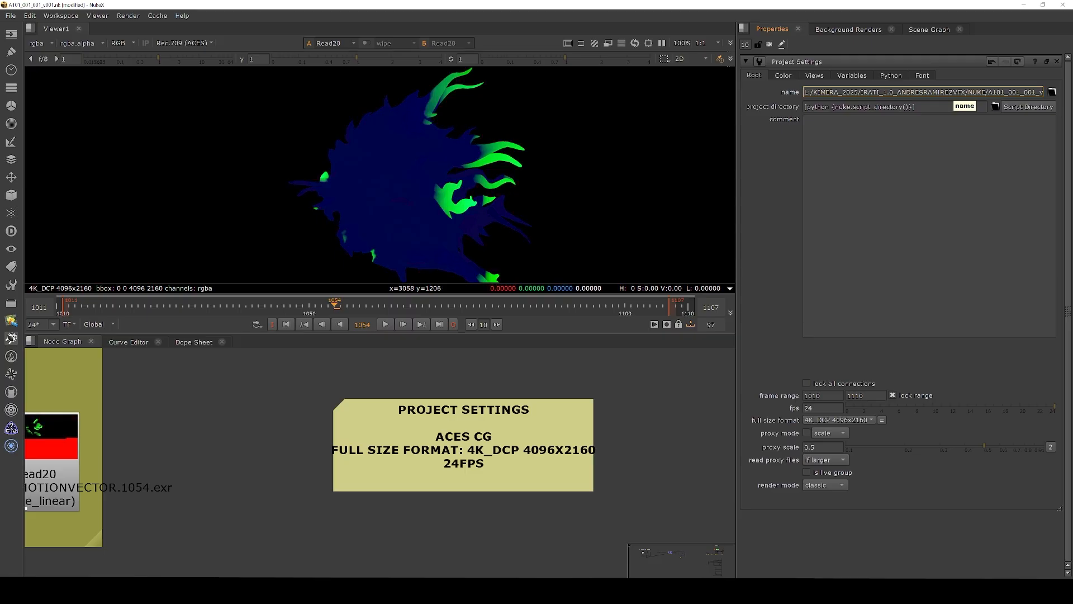
Go to the PASSES backdrop, view the render from its Read21 node and look through its list of layers.
scroll(625, 378, "down", 5)
scroll(427, 442, "up", 2)
left_click(427, 440)
middle_click_drag(295, 443, 411, 435)
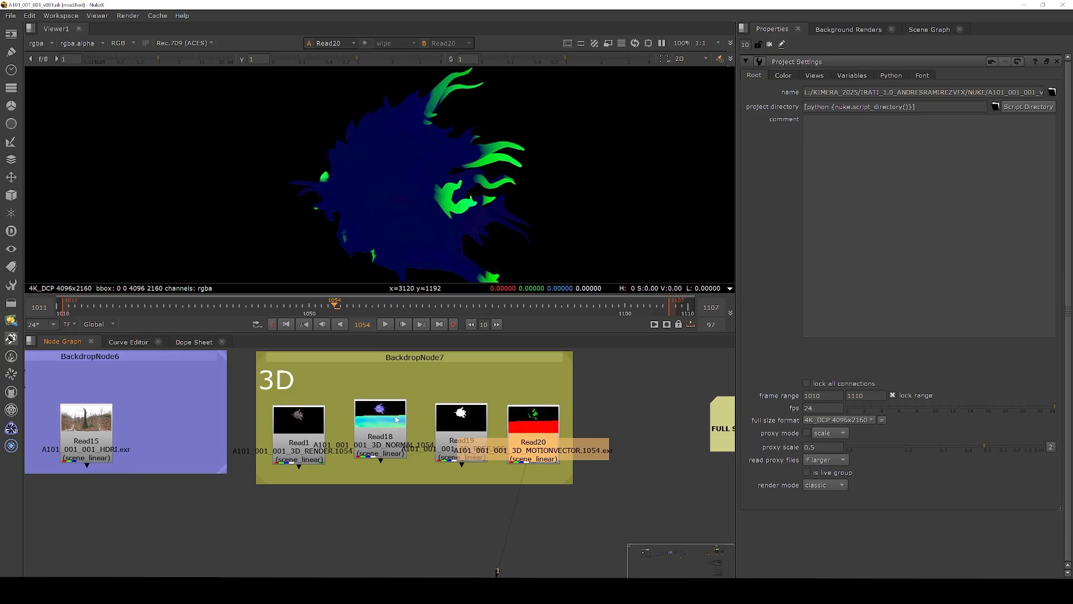
scroll(502, 420, "down", 8)
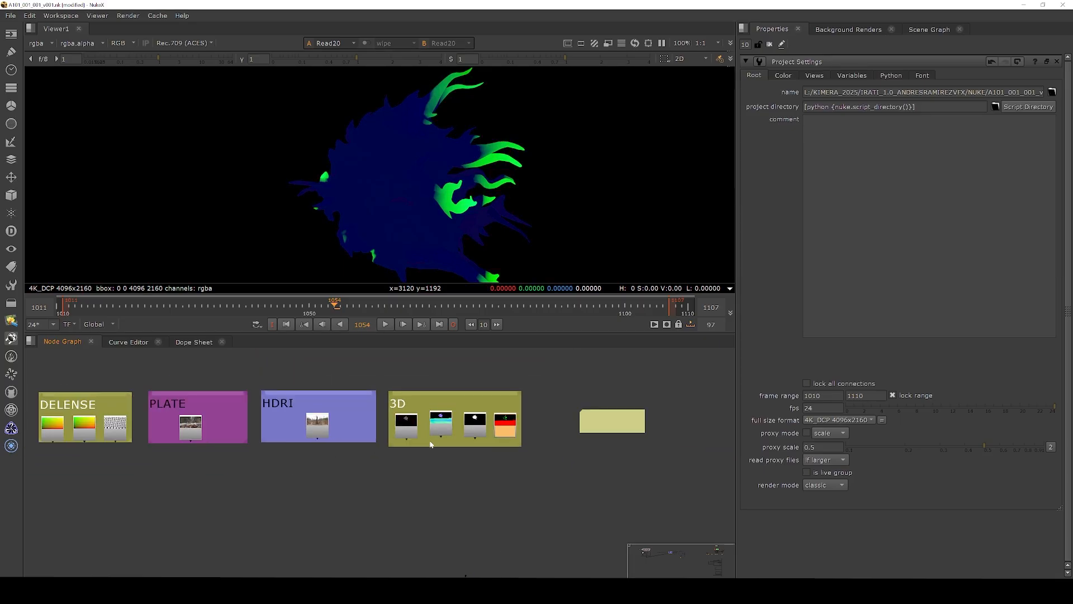
left_click_drag(298, 358, 565, 540)
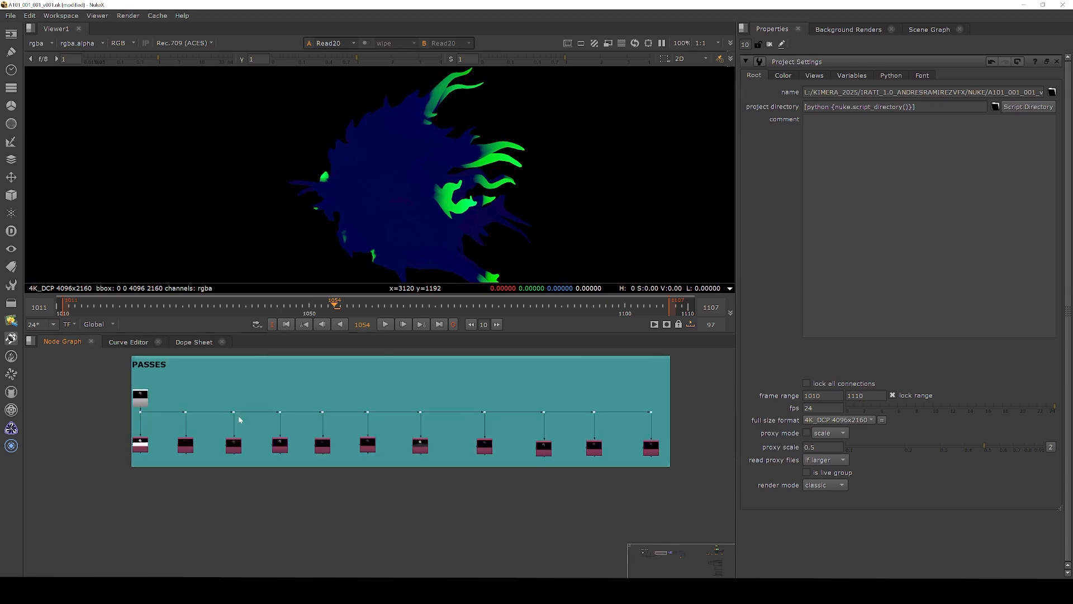
middle_click_drag(238, 415, 207, 441)
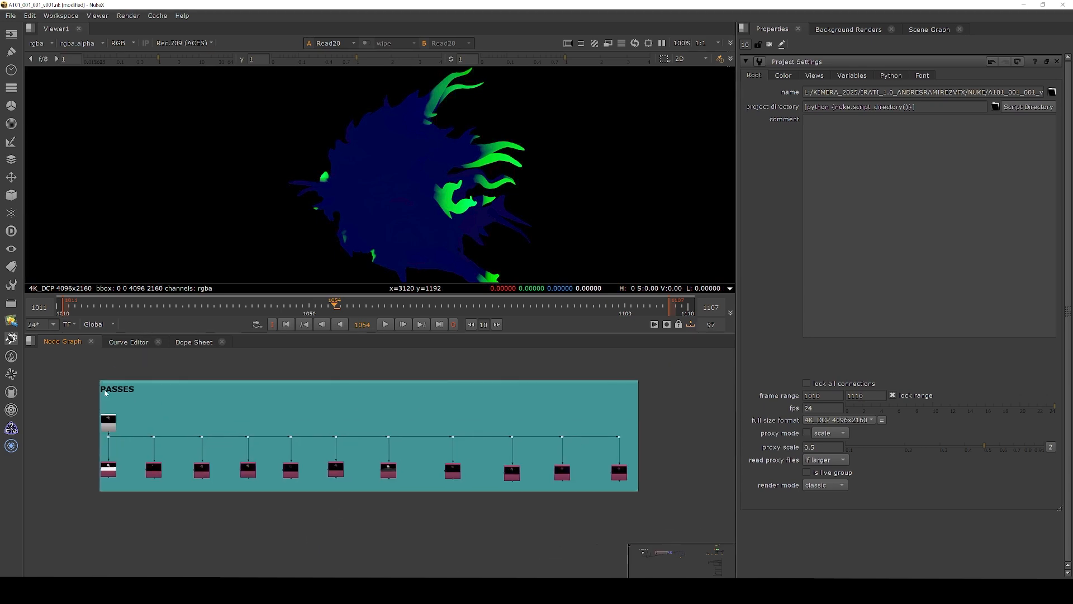
scroll(109, 435, "up", 3)
left_click(107, 417)
key("1")
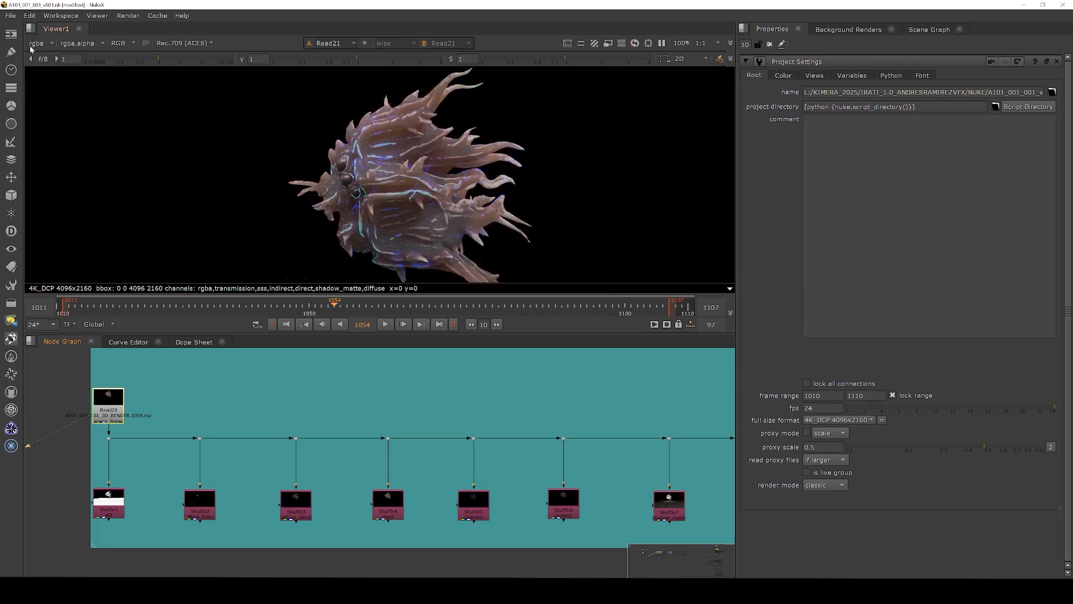
left_click(36, 43)
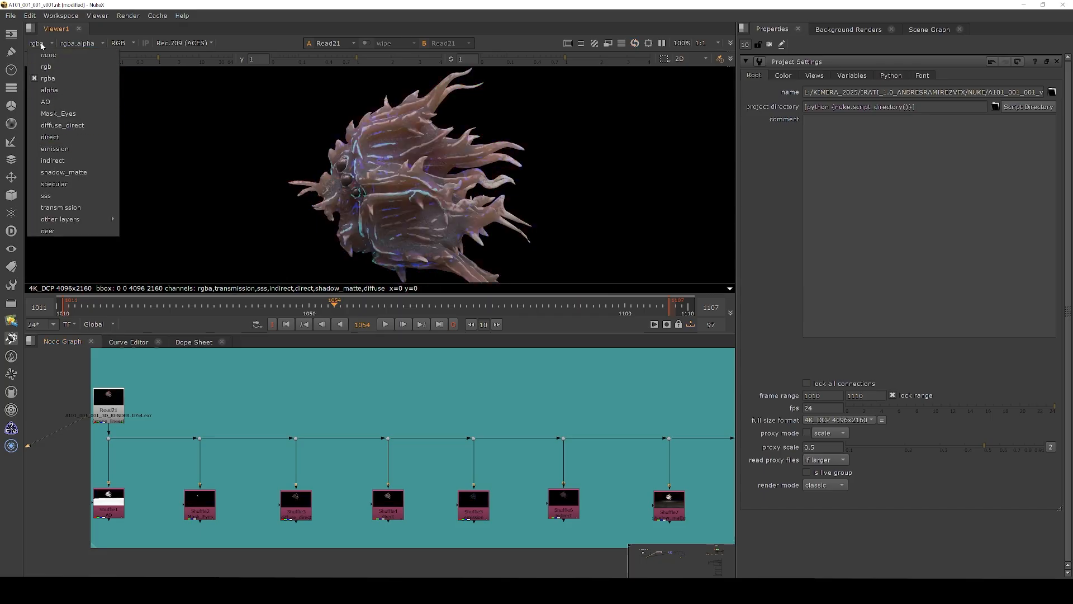
left_click(42, 46)
View the AO, Mask_Eyes and diffuse_direct passes from Shuffle1, Shuffle2 and Shuffle3 in turn.
scroll(111, 505, "up", 2)
left_click(111, 510)
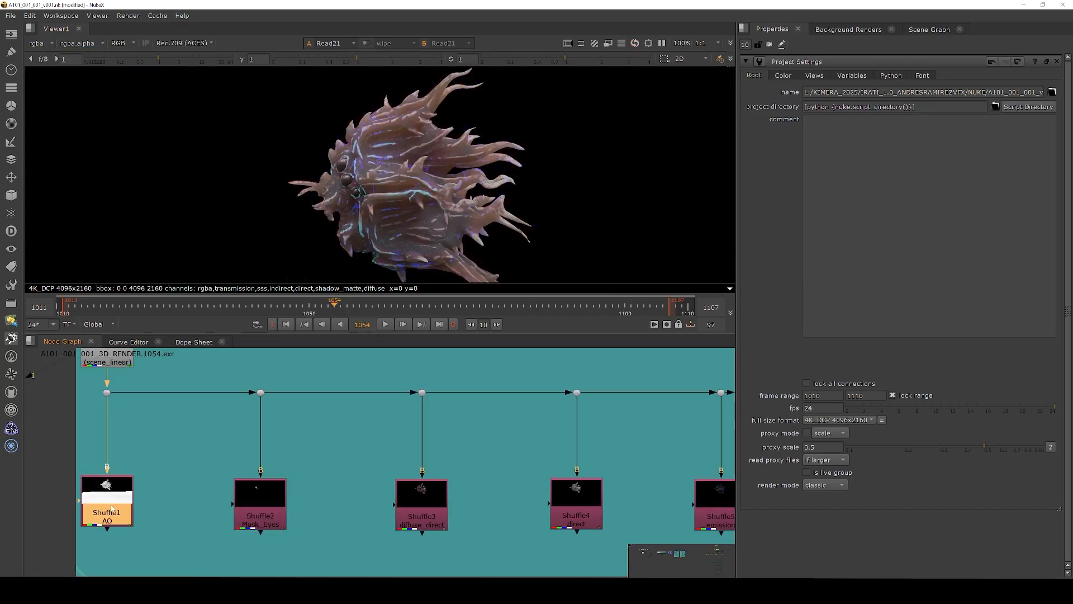
key("1")
left_click(258, 516)
key("1")
left_click(414, 512)
key("1")
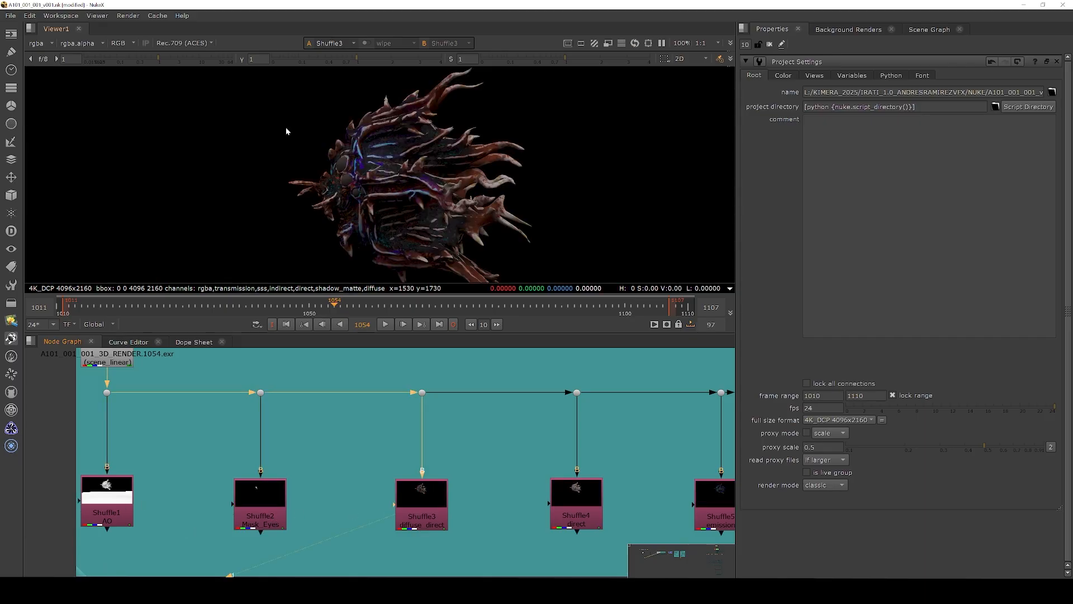
View the direct pass from Shuffle4, followed by the diffuse_direct pass from Shuffle3 for comparison.
scroll(286, 127, "down", 1)
scroll(423, 447, "down", 1)
scroll(423, 445, "down", 1)
middle_click_drag(500, 549, 456, 514)
scroll(489, 461, "up", 3)
left_click(489, 460)
key("1")
left_click(266, 461)
key("1")
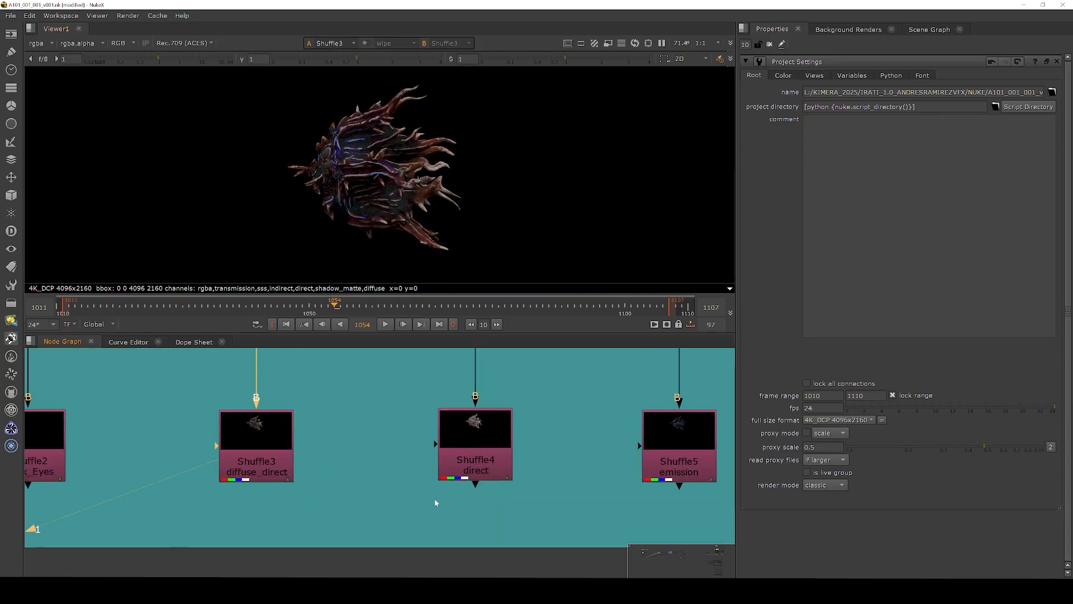
Add a Merge node below Shuffle4 with its B input on the direct pass and A input on diffuse_direct.
middle_click_drag(462, 551, 453, 515)
key("m")
left_click_drag(465, 511, 465, 417)
left_click_drag(457, 497, 268, 425)
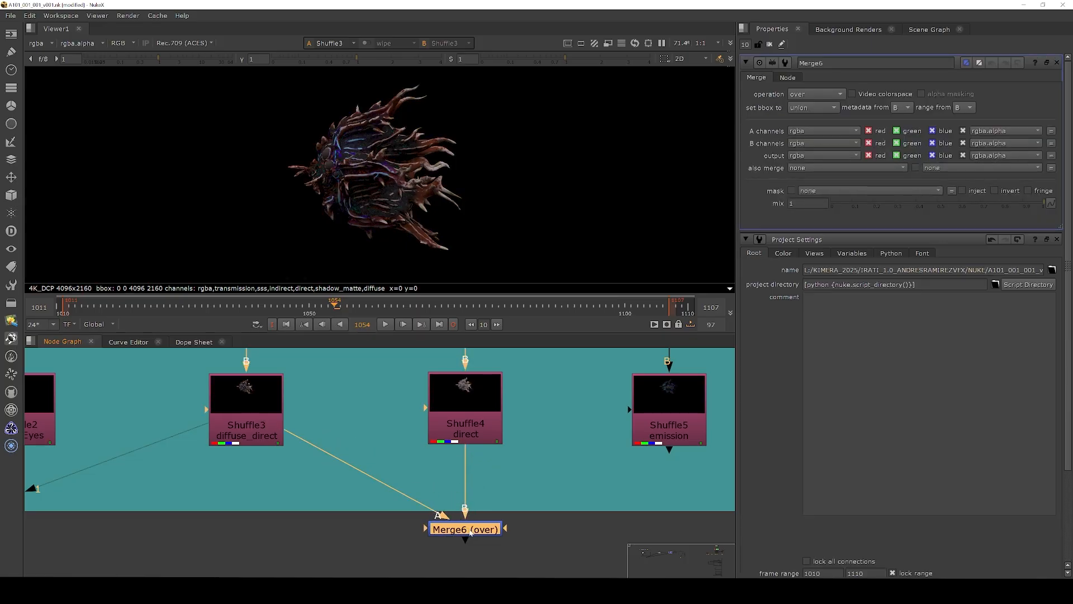
Set the Merge operation to from and view the result of subtracting diffuse_direct from the direct pass.
left_click(816, 94)
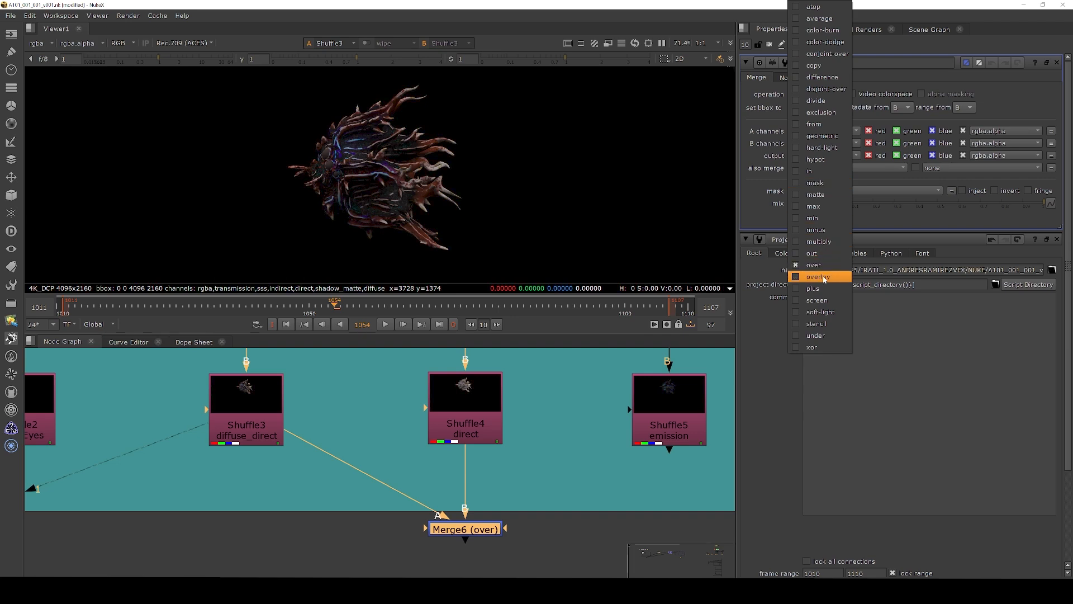
left_click(825, 126)
left_click_drag(561, 479, 434, 559)
key("1")
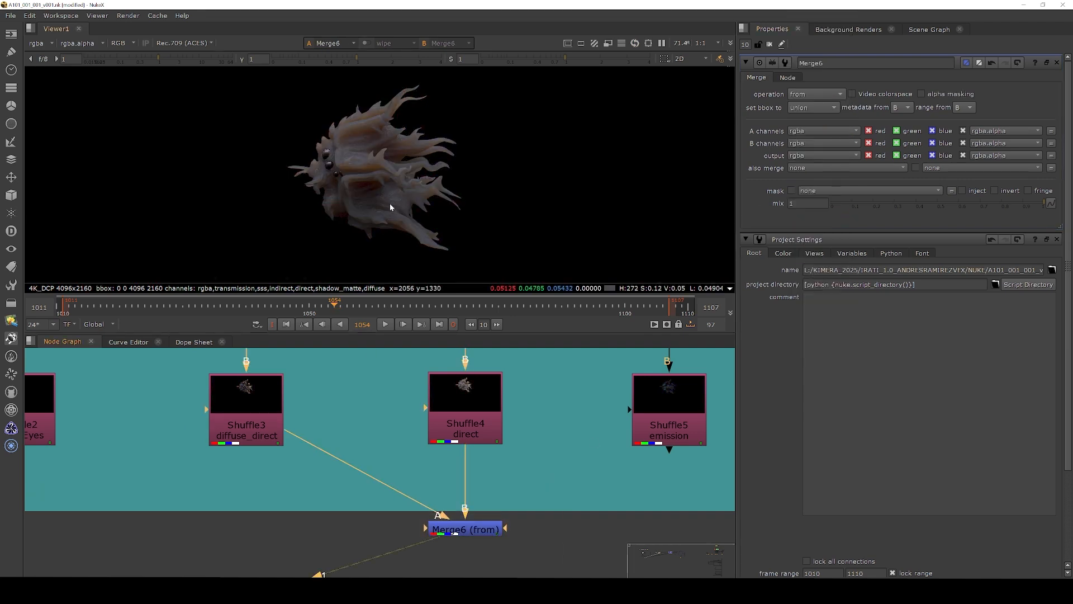
Assign Shuffle4's direct pass to viewer input 2 and compare it repeatedly with the Merge result on input 1.
left_click(490, 414)
key("2")
scroll(371, 168, "up", 3)
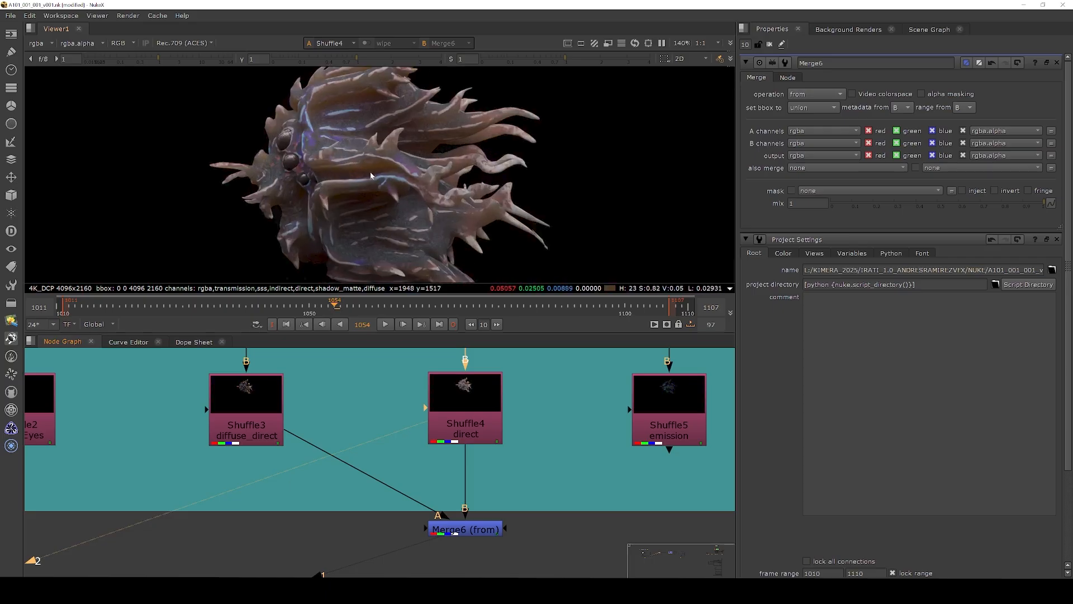
left_click(482, 531)
key("1")
key("2")
key("1")
key("2")
key("1")
key("2")
key("1")
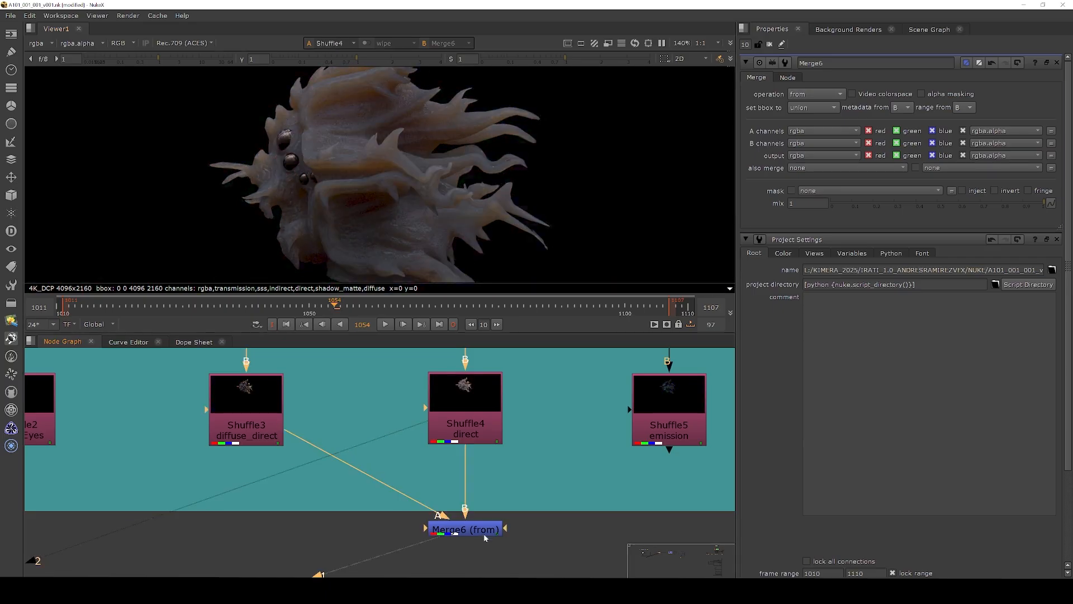
Raise the viewer gain to 3.2 and inspect the creature's remaining surface detail in the Merge result.
left_click_drag(159, 58, 178, 57)
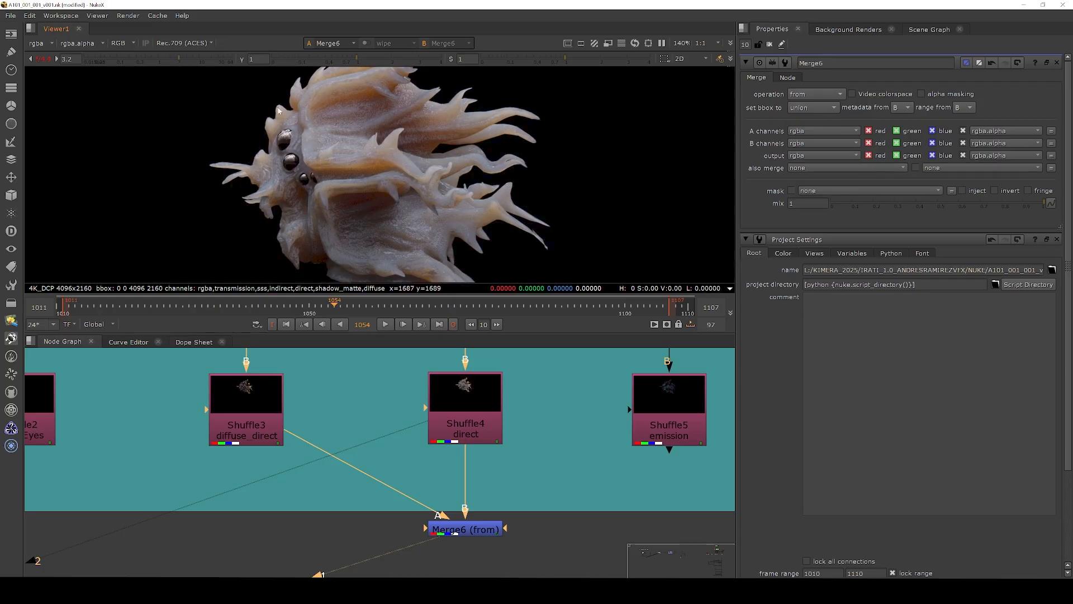
scroll(343, 162, "up", 2)
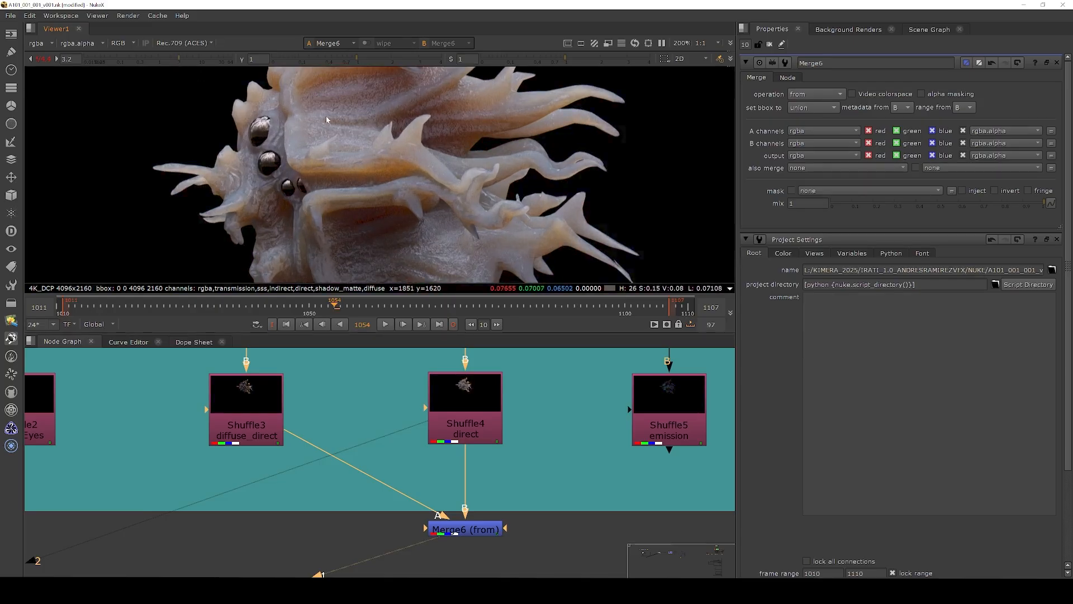
scroll(340, 105, "up", 1)
scroll(340, 105, "up", 3)
left_click_drag(339, 134, 479, 190)
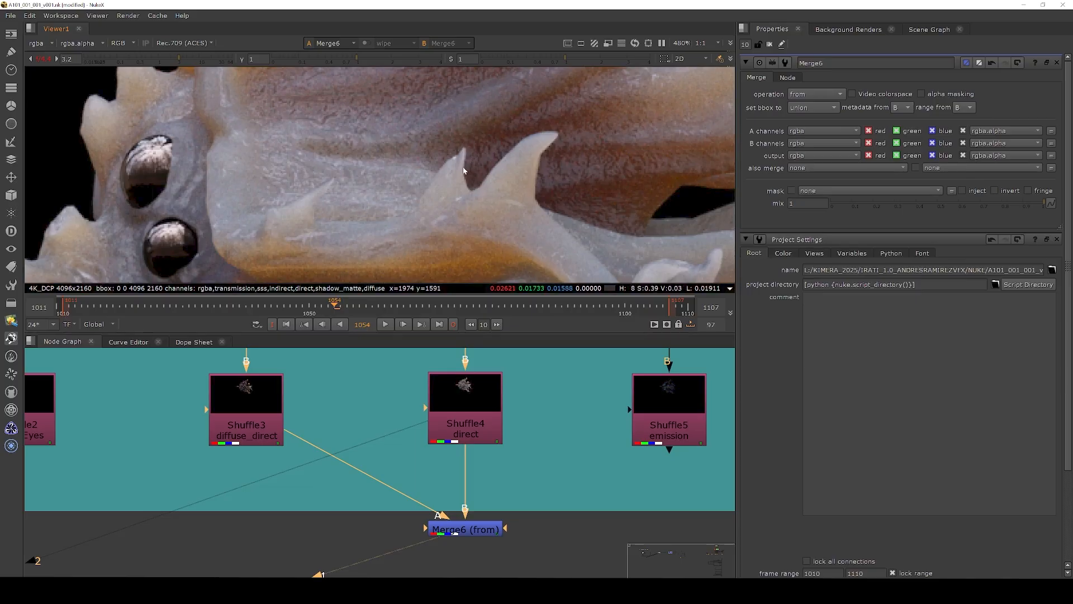
scroll(456, 159, "down", 3)
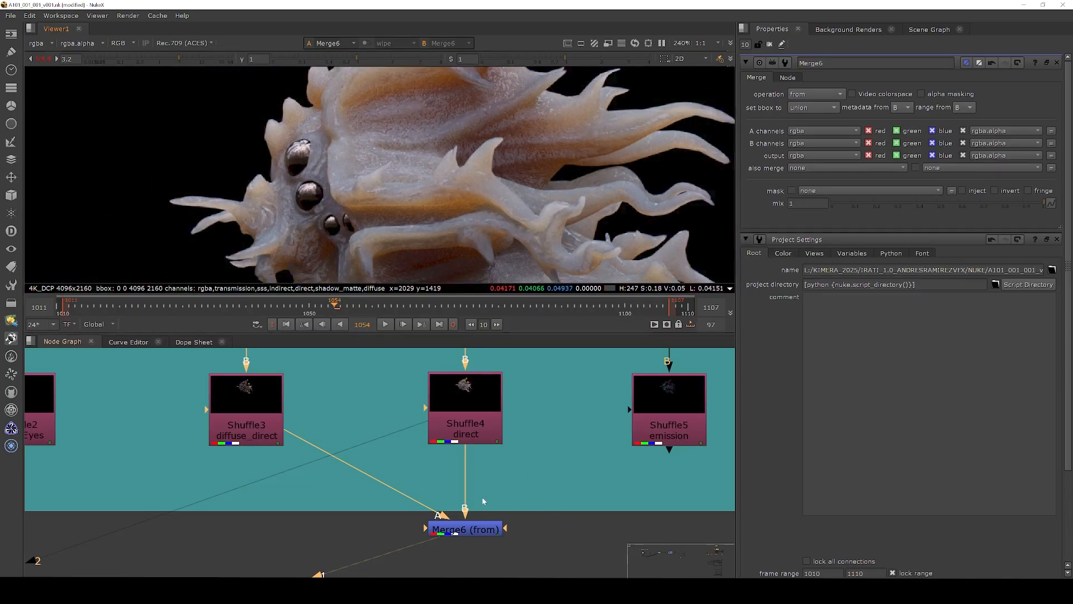
scroll(483, 501, "down", 3)
scroll(483, 524, "up", 2)
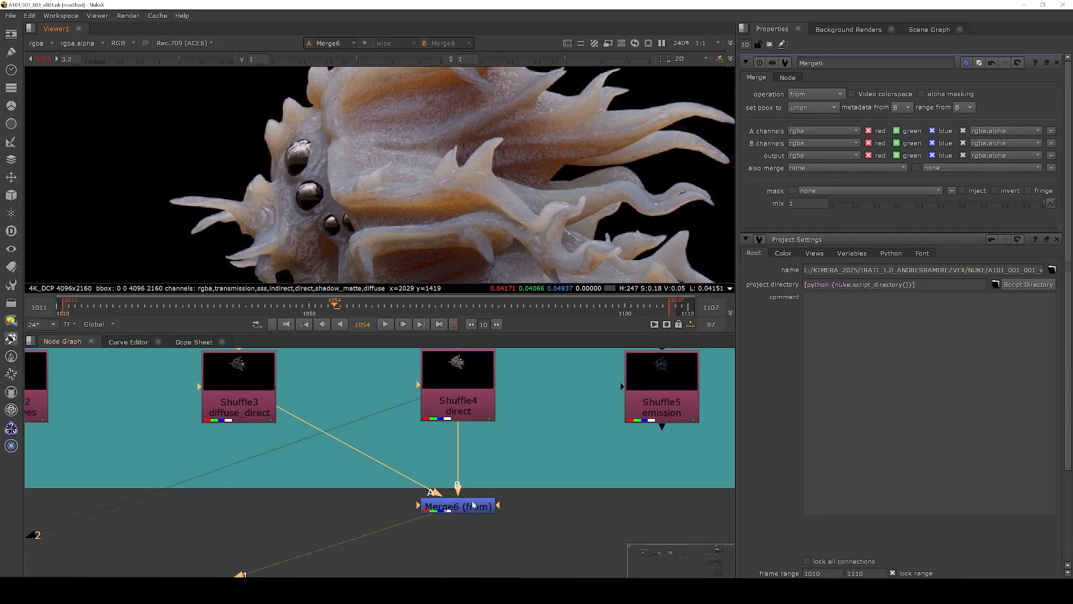
scroll(464, 428, "down", 5)
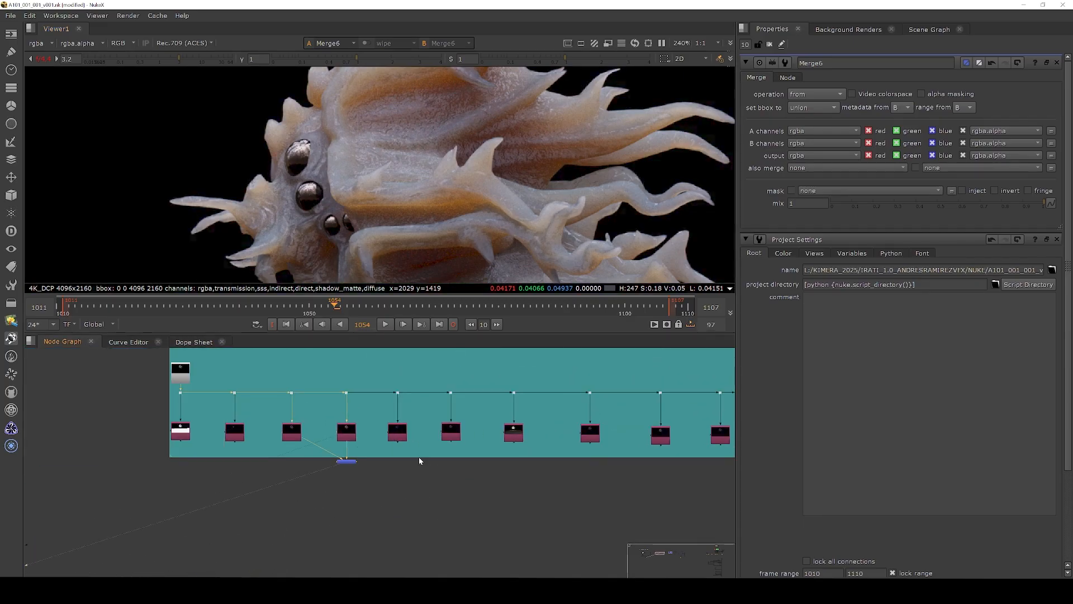
scroll(418, 457, "down", 2)
left_click_drag(657, 432, 263, 480)
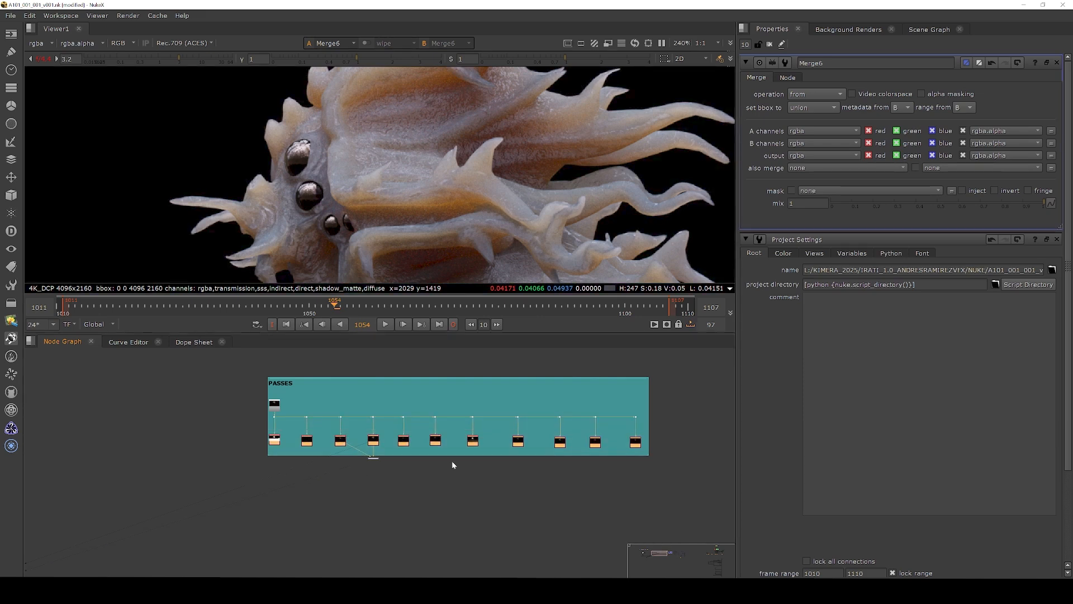
scroll(377, 461, "up", 6)
left_click(371, 444)
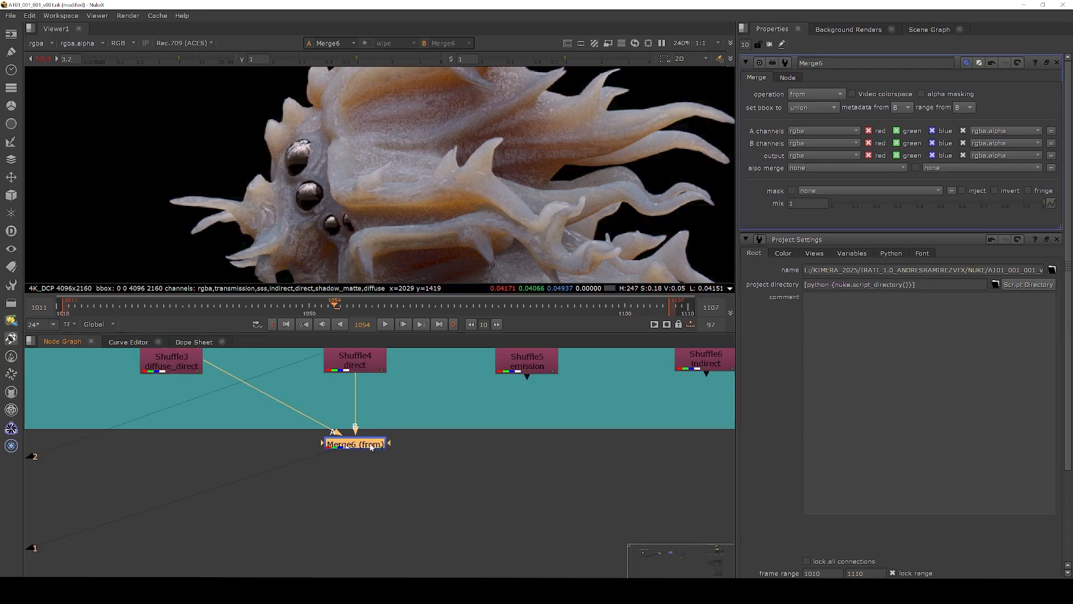
View Shuffle5's emission pass on viewer input 1, lower the viewer gain to 2.9 and inspect the creature's glowing details.
scroll(409, 180, "down", 4)
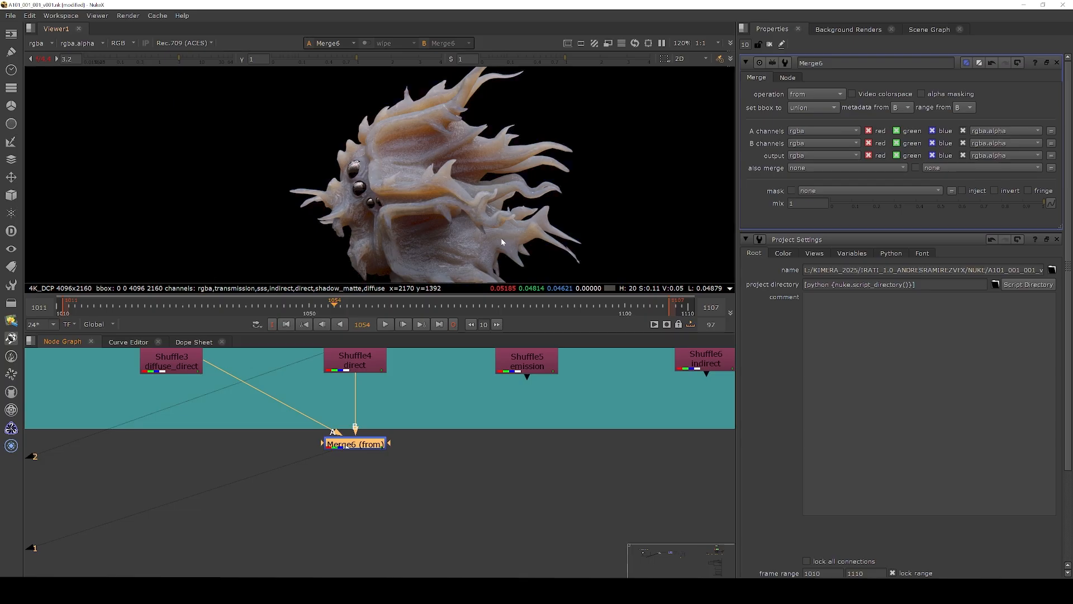
scroll(503, 486, "down", 4)
scroll(513, 431, "up", 3)
left_click(505, 412)
key("1")
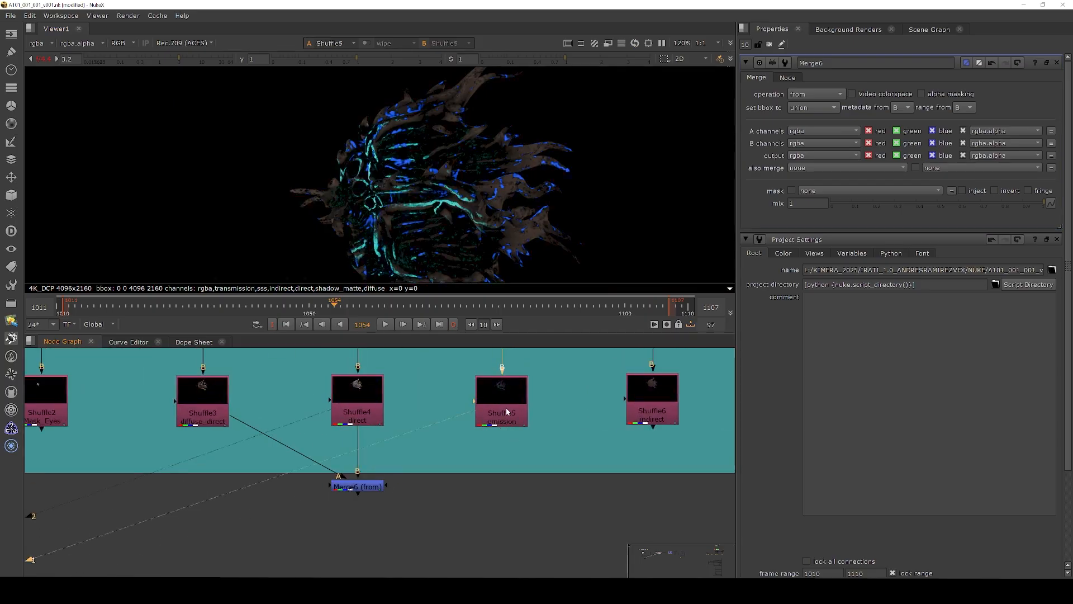
scroll(426, 179, "up", 2)
mouse_move(183, 55)
left_mouse_down()
mouse_move(213, 56)
mouse_move(176, 55)
left_mouse_up()
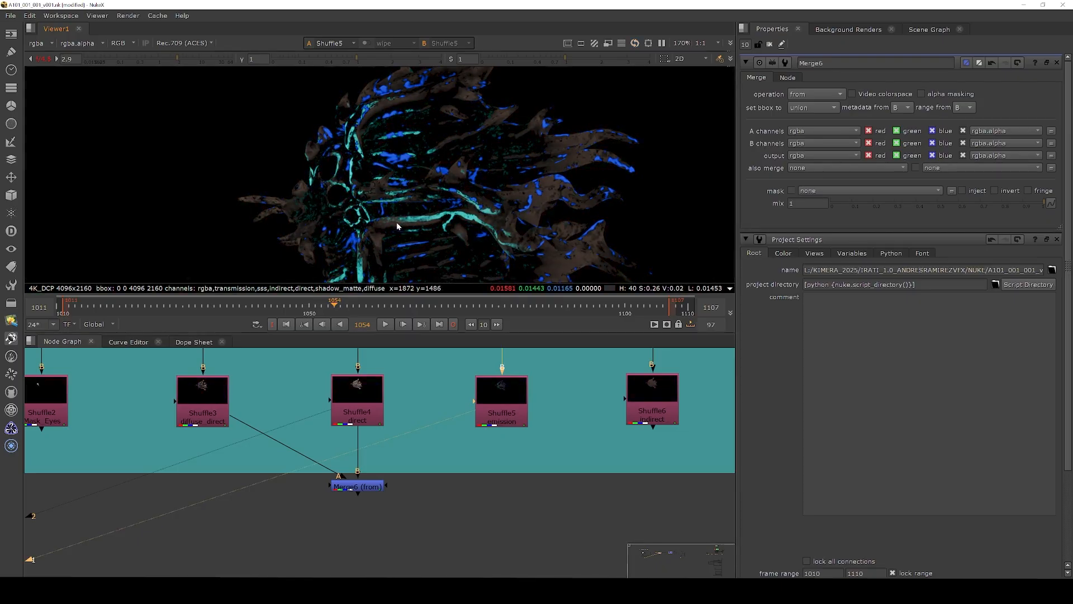
scroll(396, 223, "up", 3)
scroll(374, 457, "down", 2)
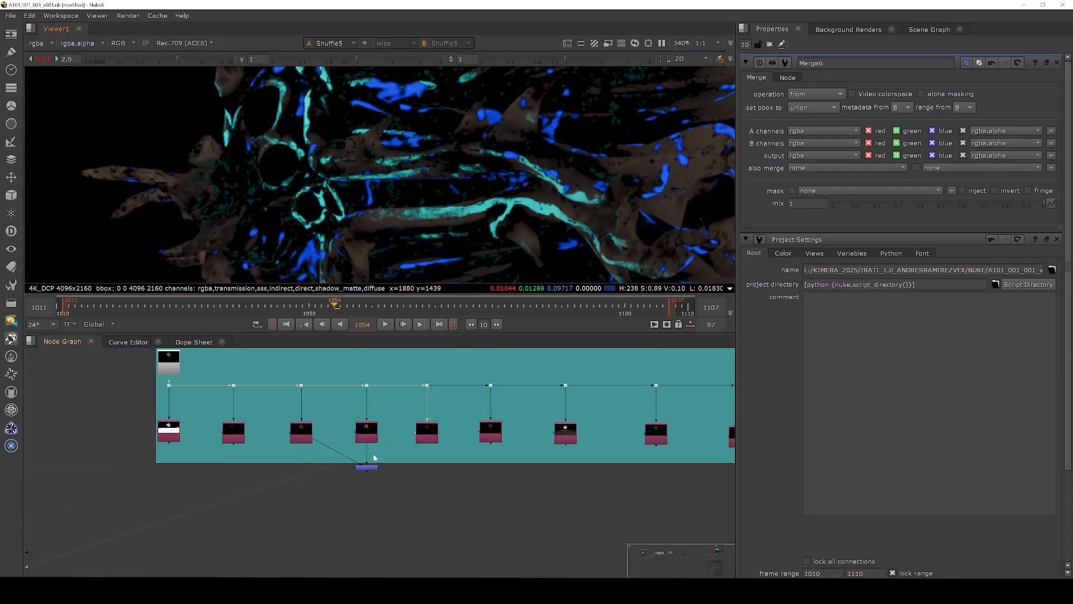
Survey the node graph, relating the PASSES shuffles to the BASE group, the larger lighting group and the earlier texture nodes.
left_click_drag(135, 424, 719, 465)
middle_click_drag(661, 492, 454, 470)
scroll(280, 442, "down", 5)
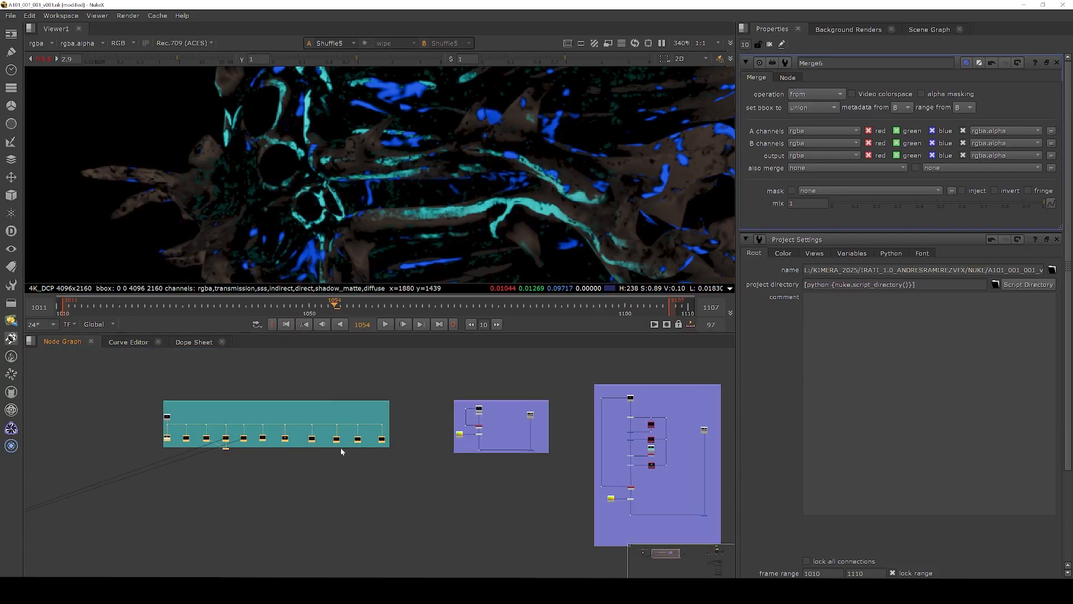
scroll(527, 417, "up", 4)
scroll(475, 413, "up", 3)
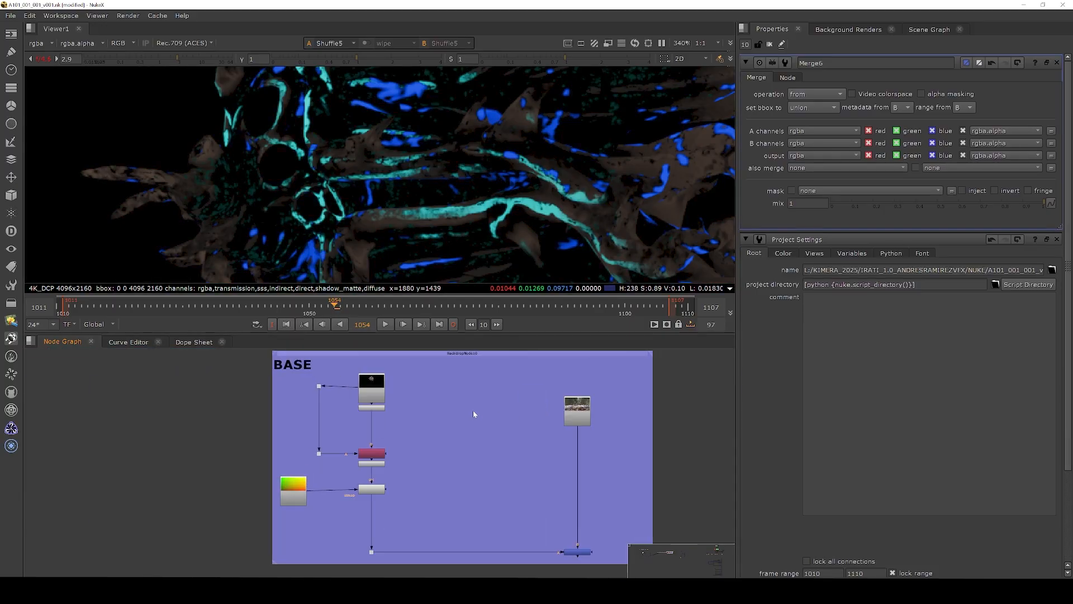
middle_click_drag(473, 410, 438, 416)
scroll(413, 412, "down", 4)
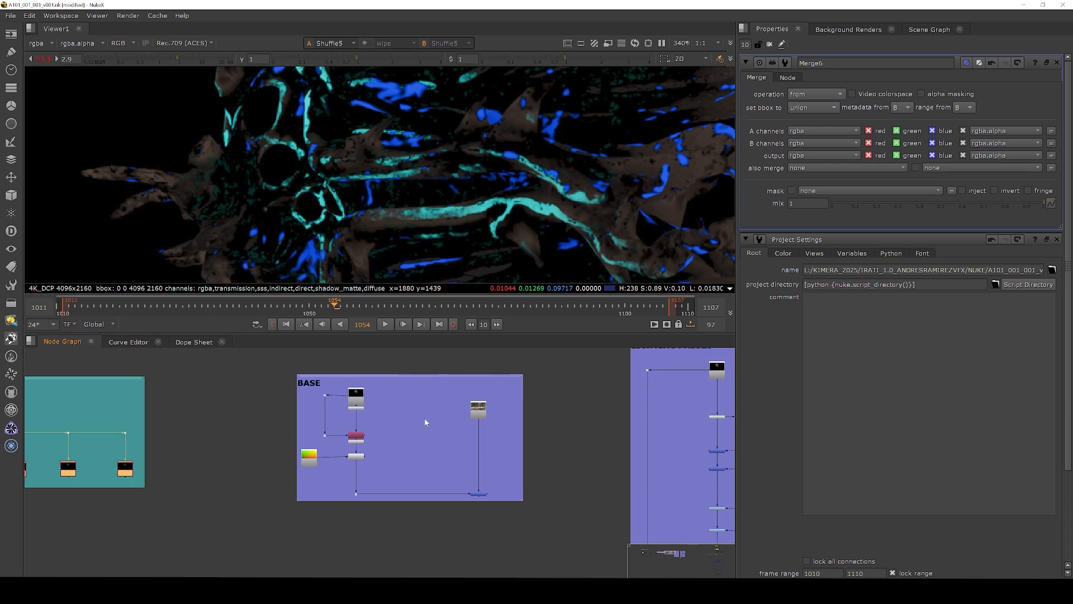
scroll(269, 379, "up", 4)
scroll(455, 414, "down", 8)
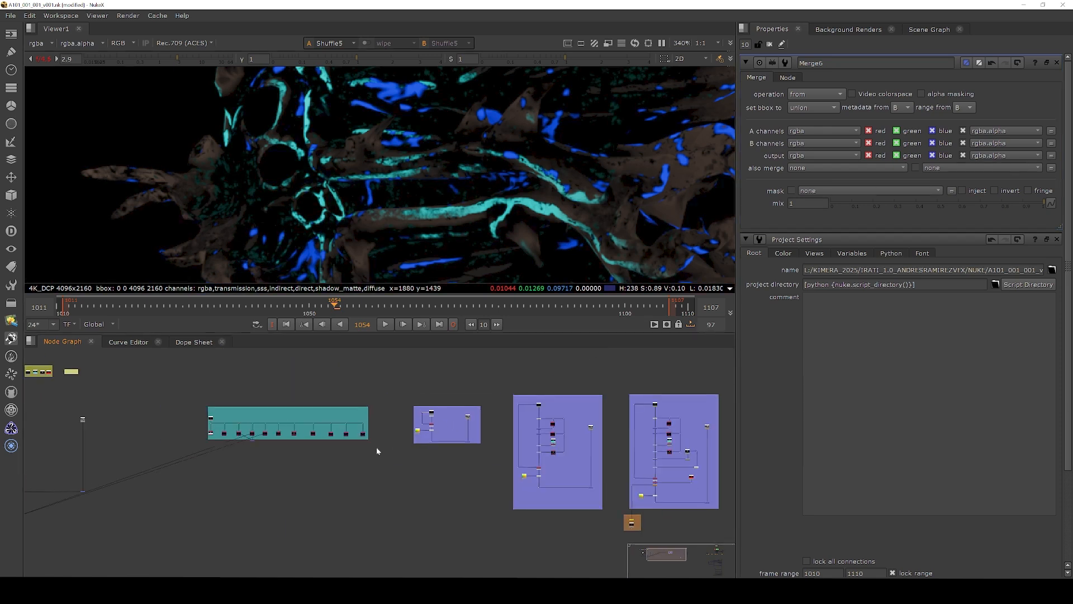
middle_click_drag(230, 474, 381, 465)
scroll(269, 438, "up", 5)
left_click_drag(239, 409, 326, 502)
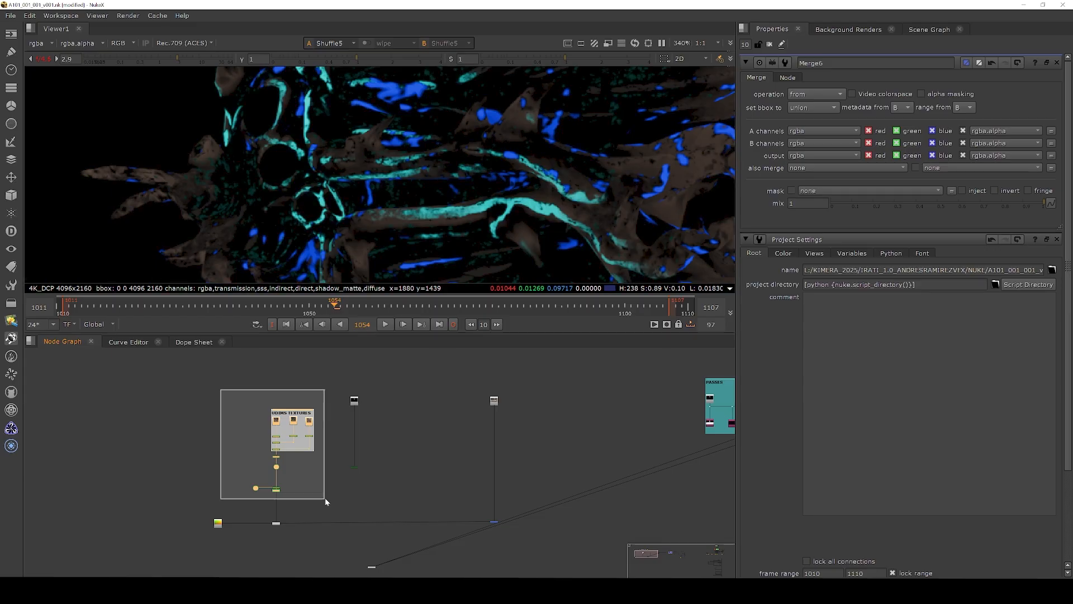
scroll(282, 471, "down", 5)
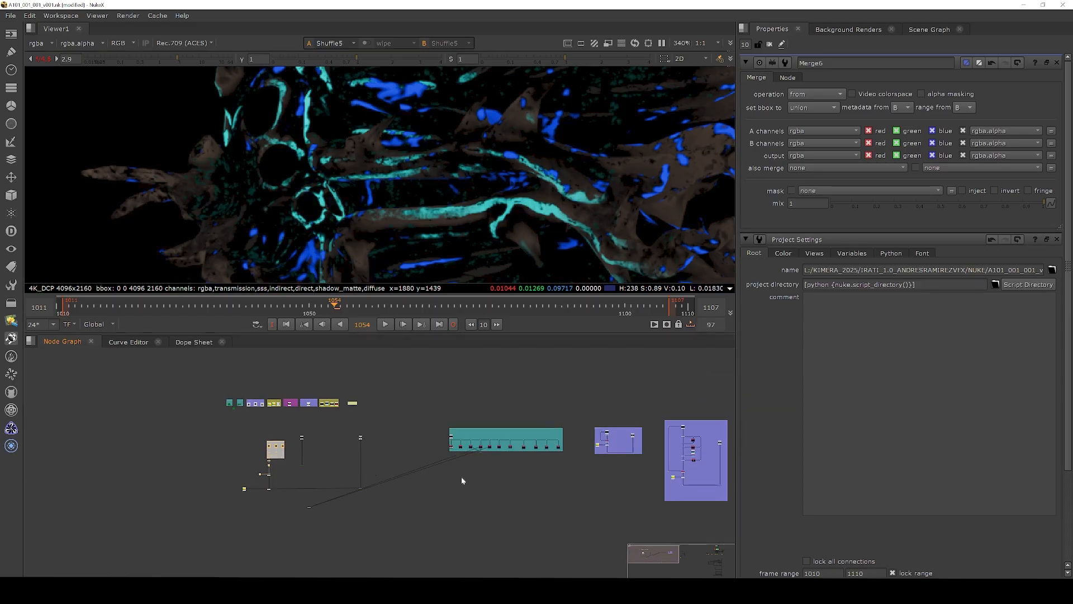
View the 3D render from Read23 in the BASE group on viewer input 1 and examine the whole creature.
middle_click_drag(577, 473, 356, 473)
scroll(401, 430, "up", 4)
scroll(400, 433, "up", 5)
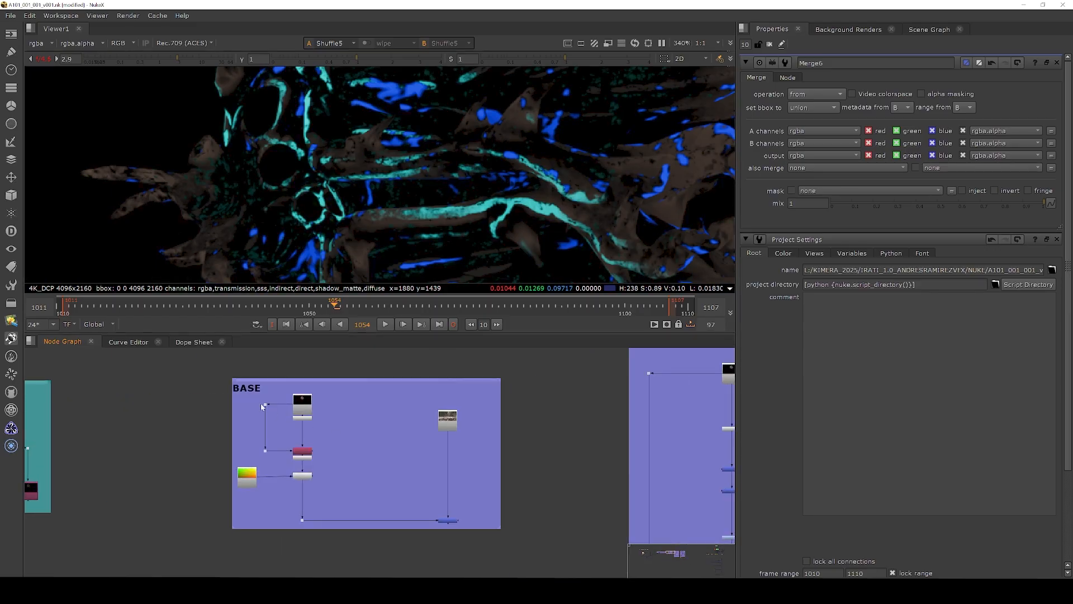
left_click_drag(220, 372, 310, 456)
scroll(302, 417, "up", 6)
left_click(302, 399)
key("1")
scroll(359, 168, "down", 3)
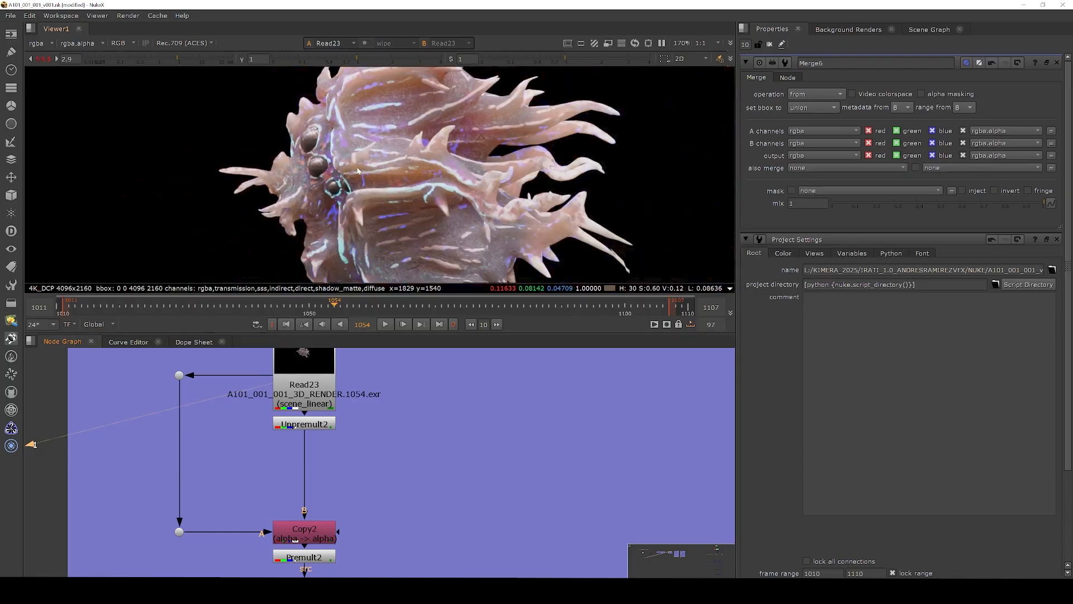
View the output of Unpremult2 and examine the pixels along the creature's edge up close.
left_click(322, 429)
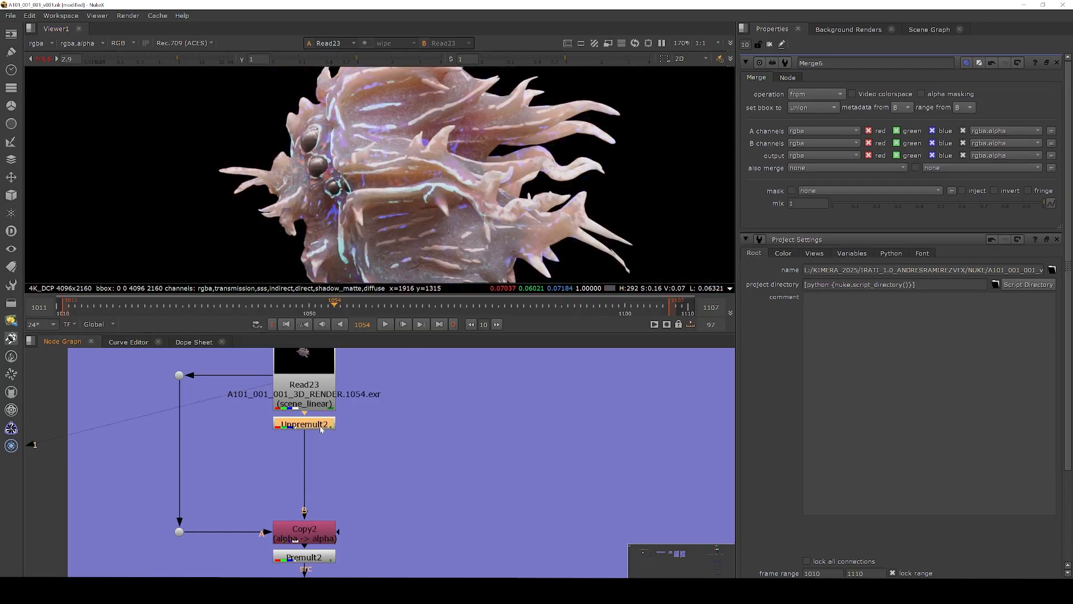
key("1")
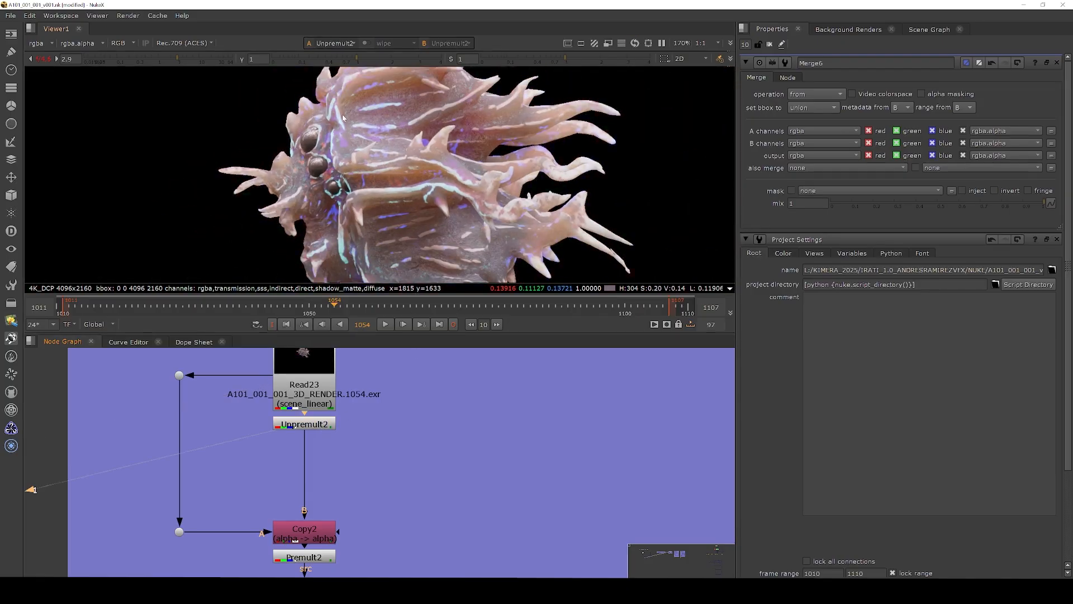
scroll(324, 130, "up", 10)
scroll(324, 130, "up", 2)
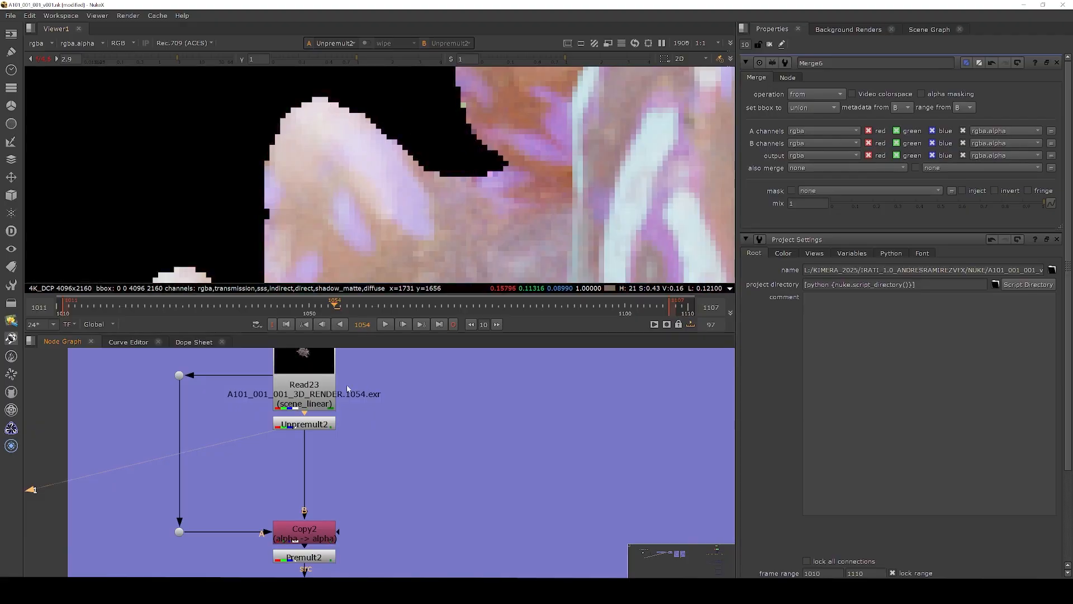
Disable and re-enable Unpremult2 to compare the creature's edge pixels with and without unpremultiplication.
left_click(313, 430)
key("d")
scroll(356, 131, "up", 4)
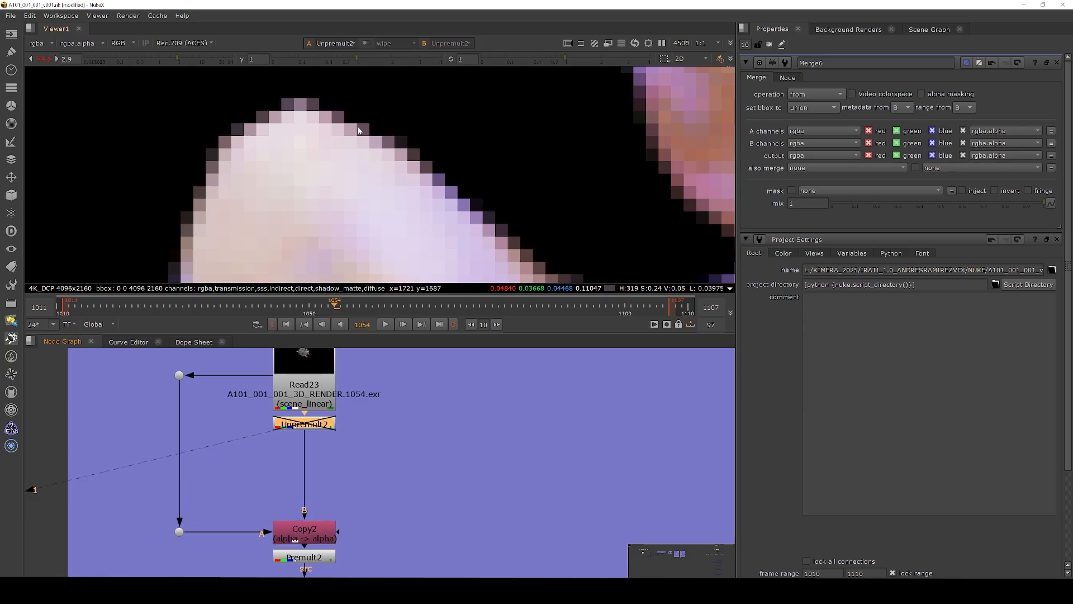
left_click(308, 426)
key("d")
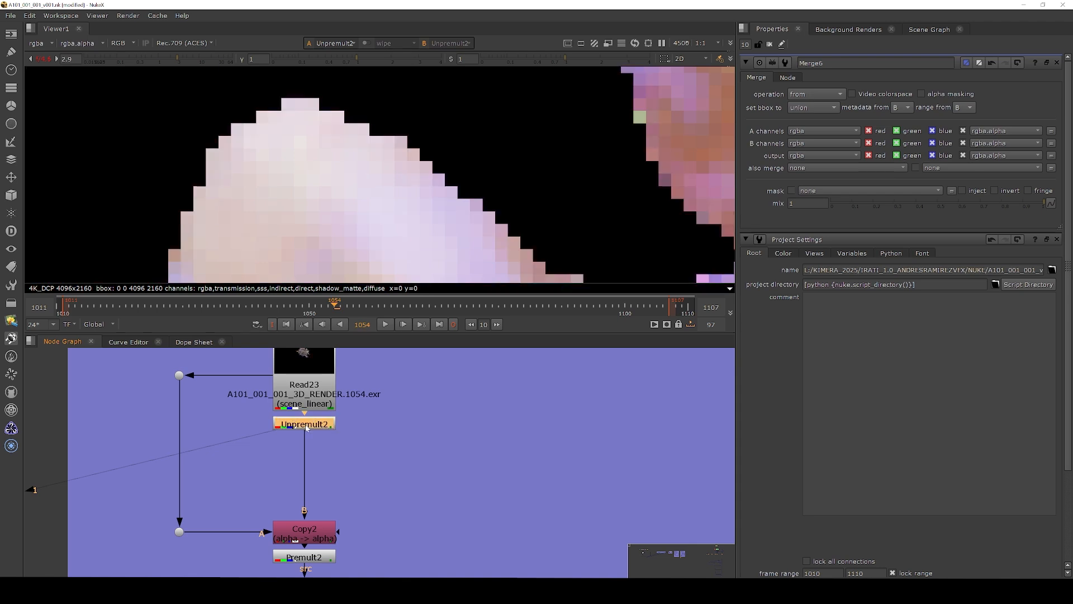
Add two Grade nodes in sequence directly below Unpremult2 in the BASE group.
key("g")
key("g")
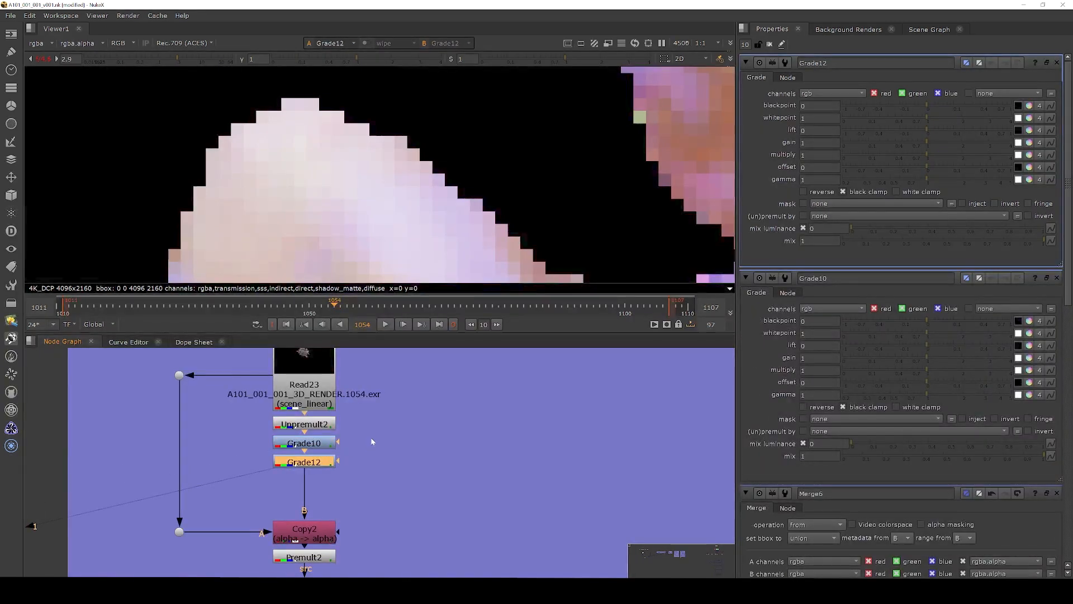
middle_click_drag(366, 505, 373, 447)
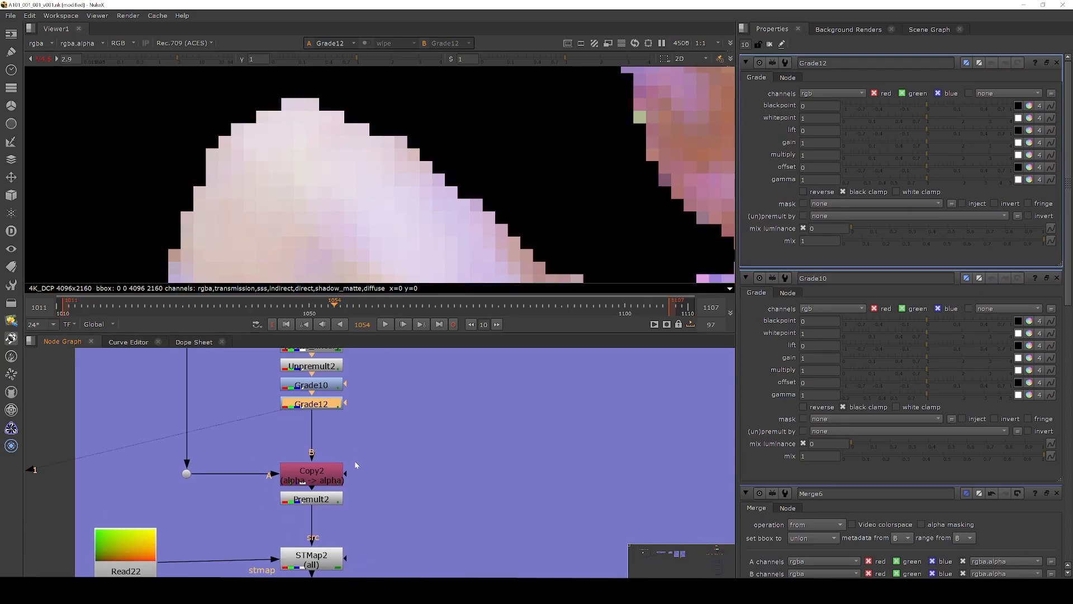
View Copy2, Premult2 and STMap2 in turn to compare how each node affects the creature's edge.
left_click(317, 534)
key("1")
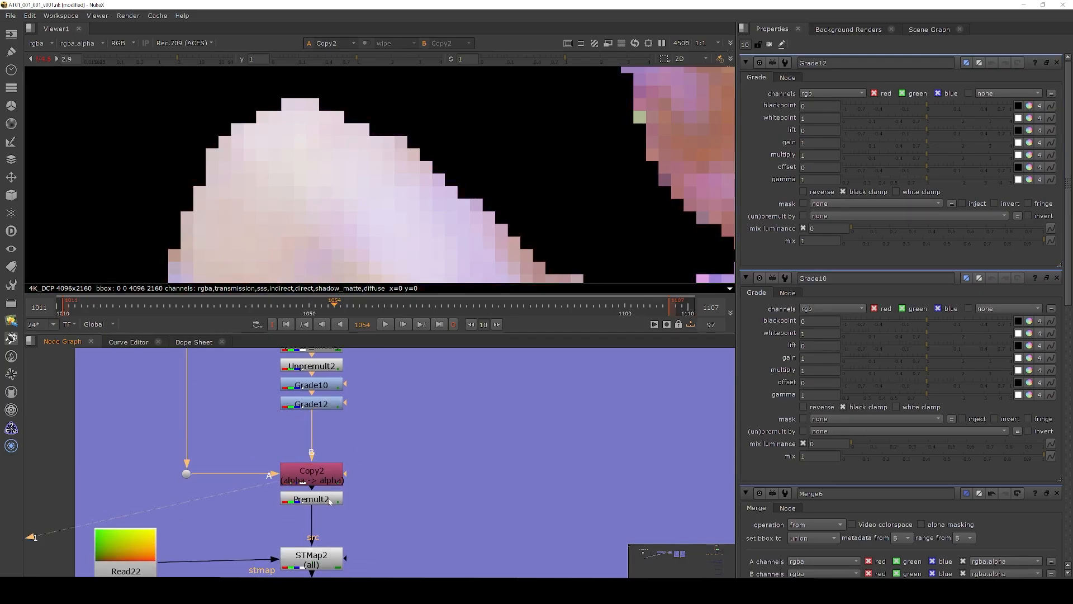
left_click(330, 501)
key("1")
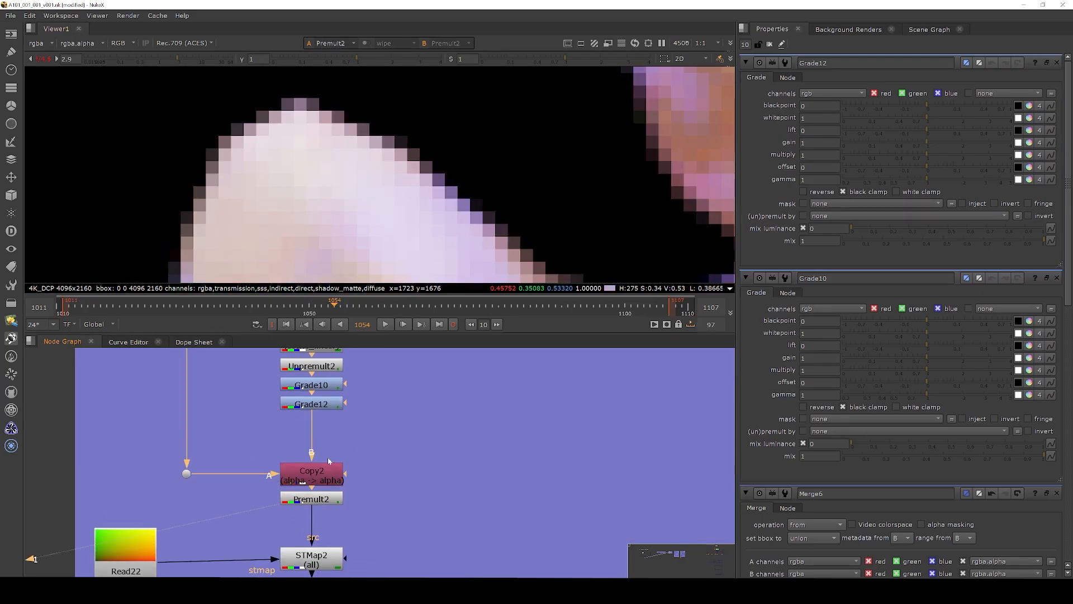
middle_click_drag(334, 562, 330, 513)
left_click(329, 514)
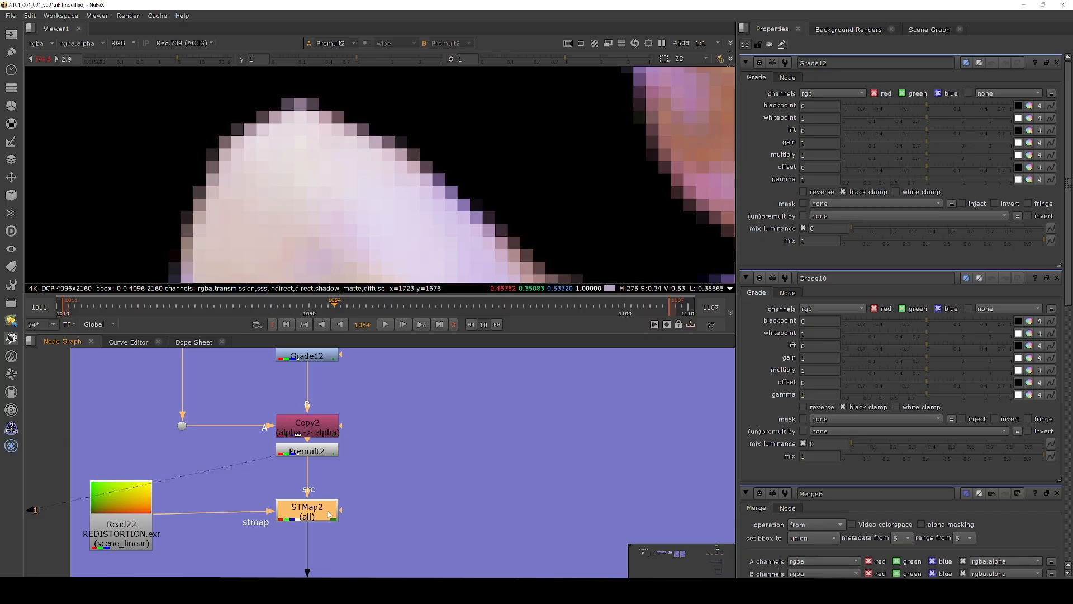
key("1")
View Merge2's output at the end of the BASE group and examine the creature composited over the forest plate.
scroll(276, 465, "down", 5)
scroll(310, 447, "up", 3)
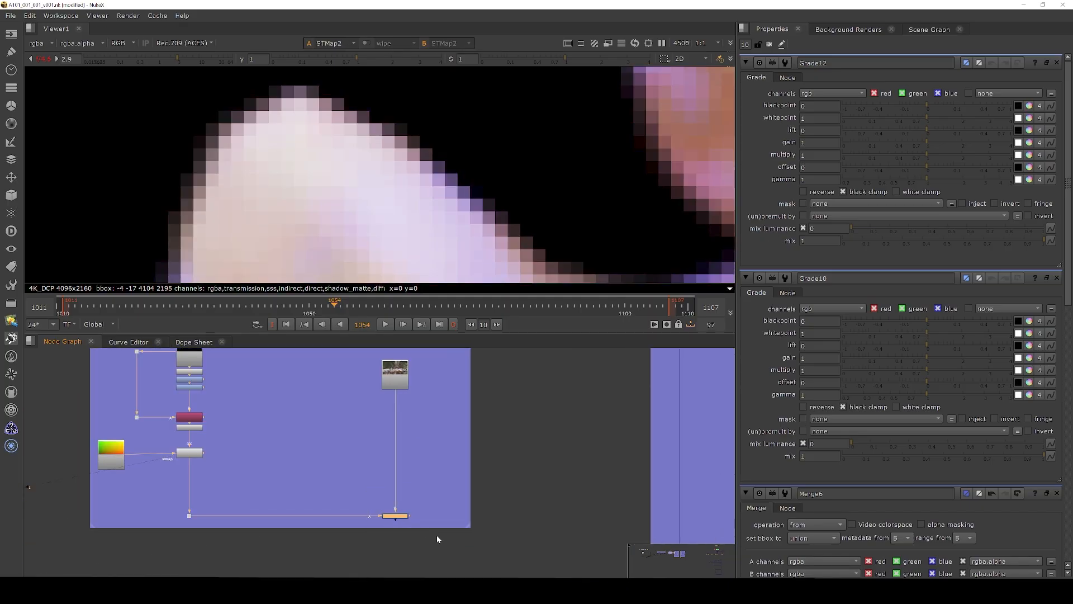
key("1")
left_click(437, 535)
scroll(325, 180, "down", 14)
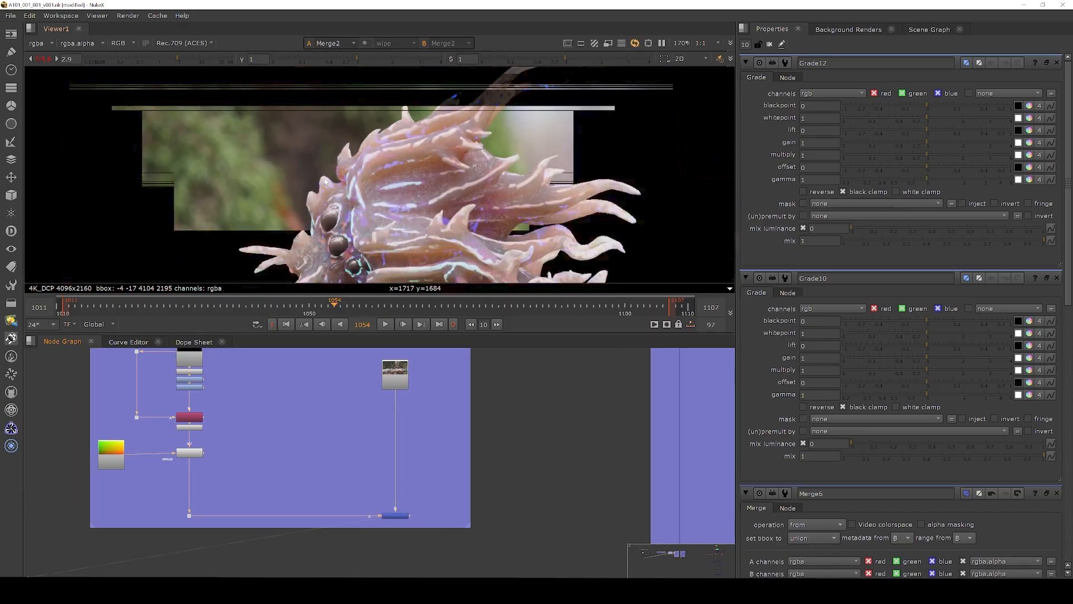
scroll(335, 163, "down", 3)
scroll(364, 431, "down", 3)
Delete the Grade10 and Grade12 nodes below Unpremult2 in the BASE group.
left_click_drag(188, 373, 415, 525)
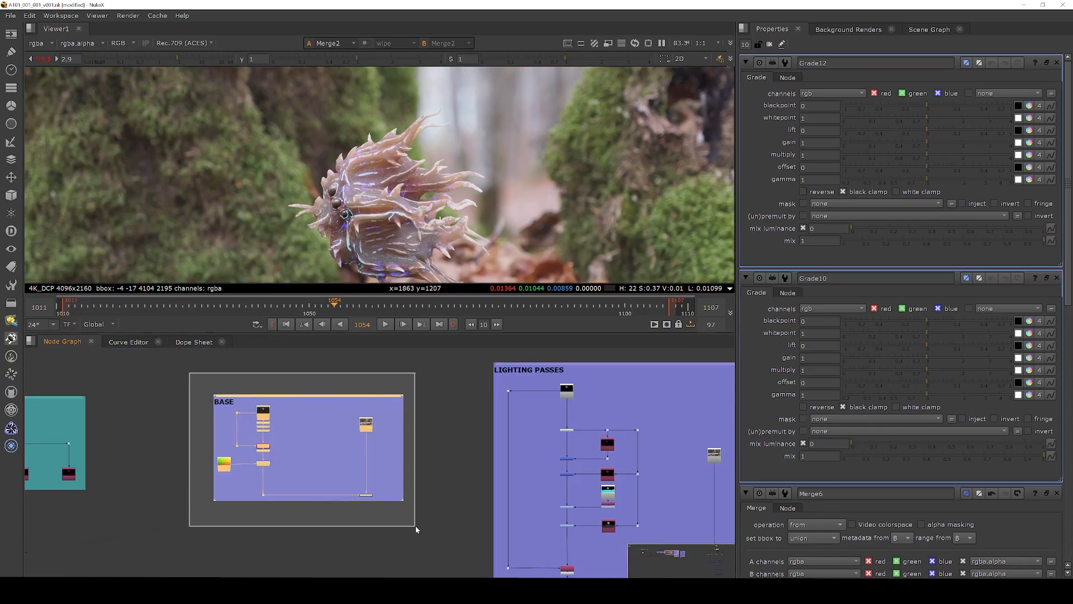
left_click_drag(415, 526, 415, 525)
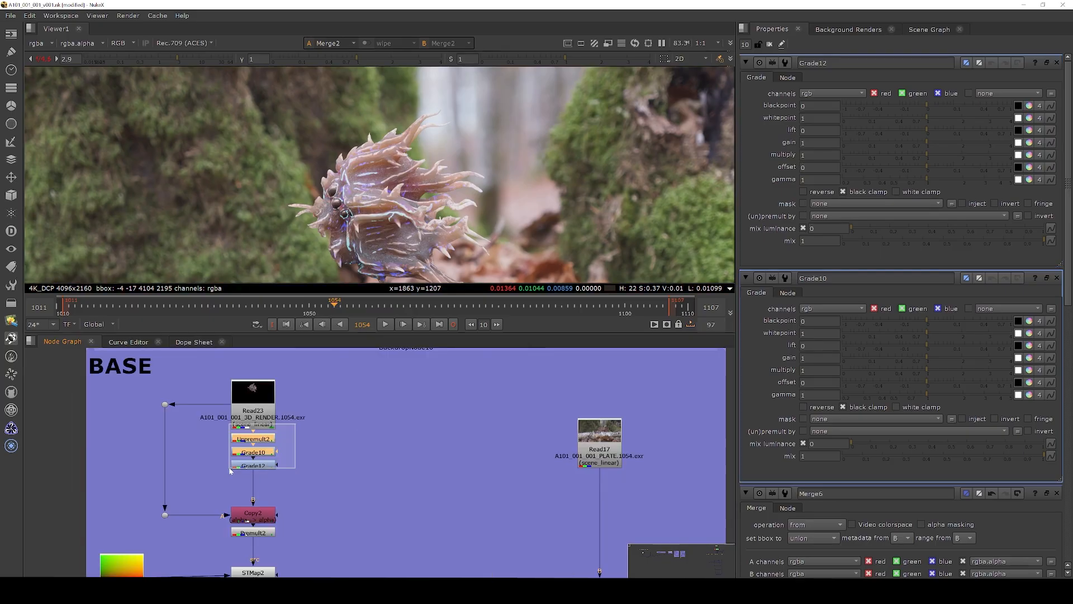
left_click_drag(309, 446, 218, 476)
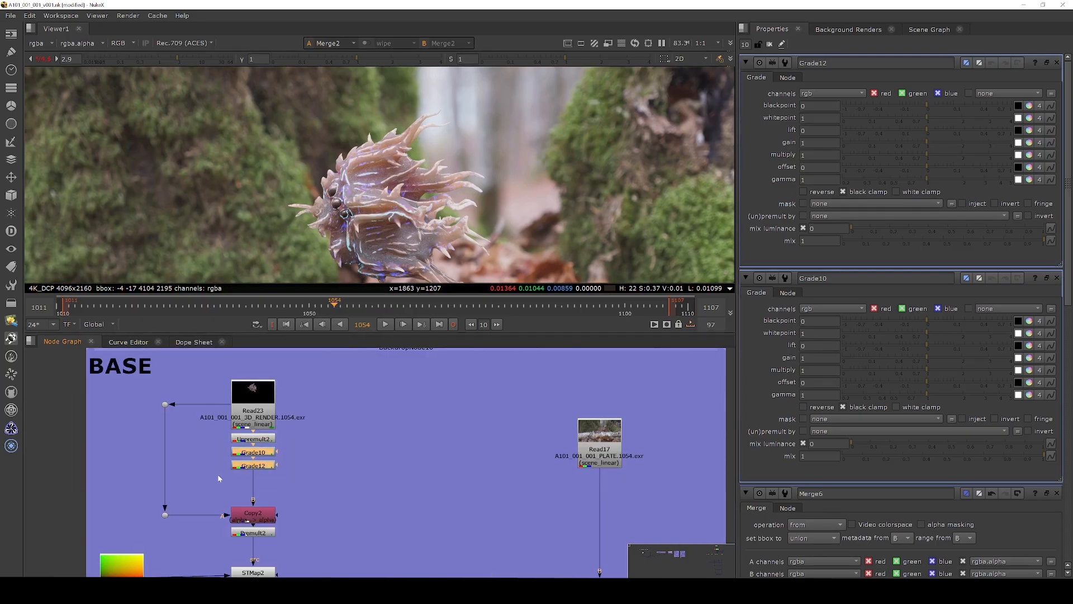
key("s")
Compare the BASE, LIGHTING PASSES and PASSES groups and examine the pass branches inside LIGHTING PASSES.
scroll(218, 423, "down", 5)
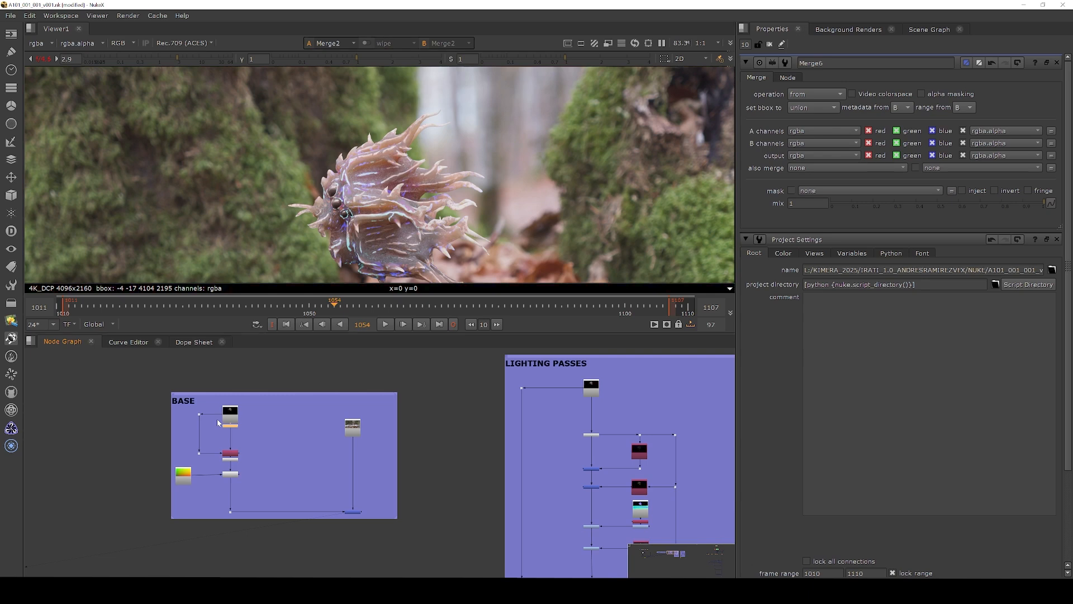
scroll(220, 422, "down", 3)
middle_click_drag(463, 455, 354, 441)
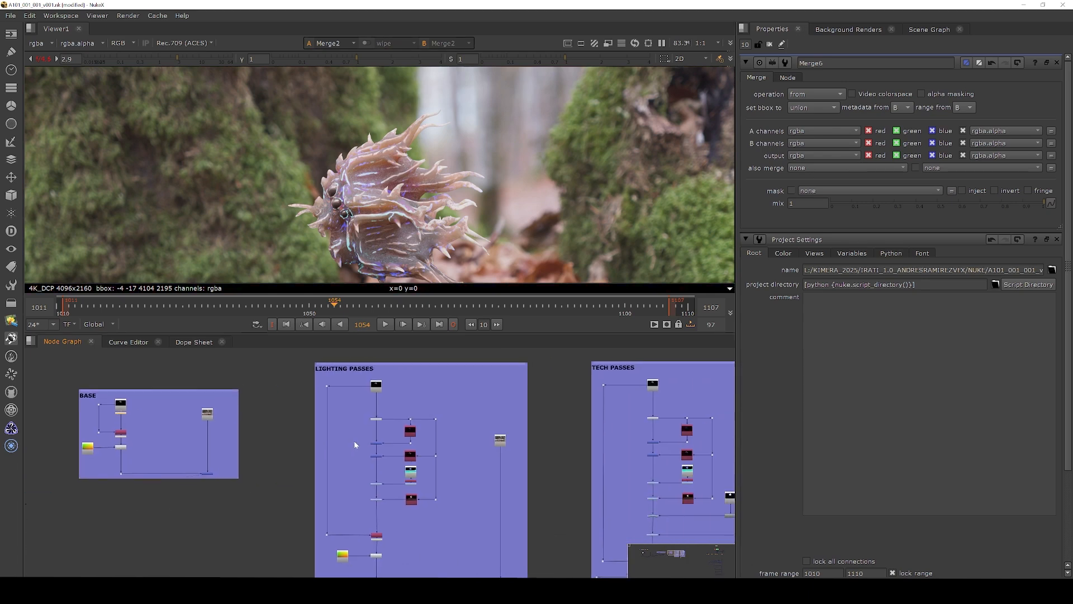
left_click_drag(369, 412, 446, 509)
scroll(465, 459, "down", 5)
middle_click_drag(190, 476, 310, 477)
scroll(285, 464, "up", 4)
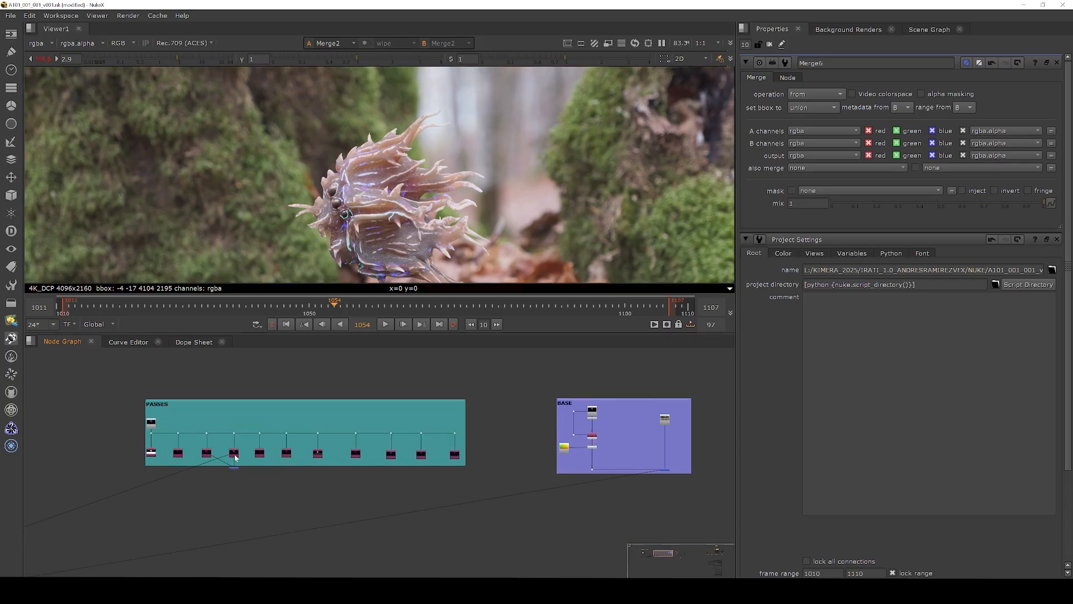
left_click_drag(125, 441, 467, 483)
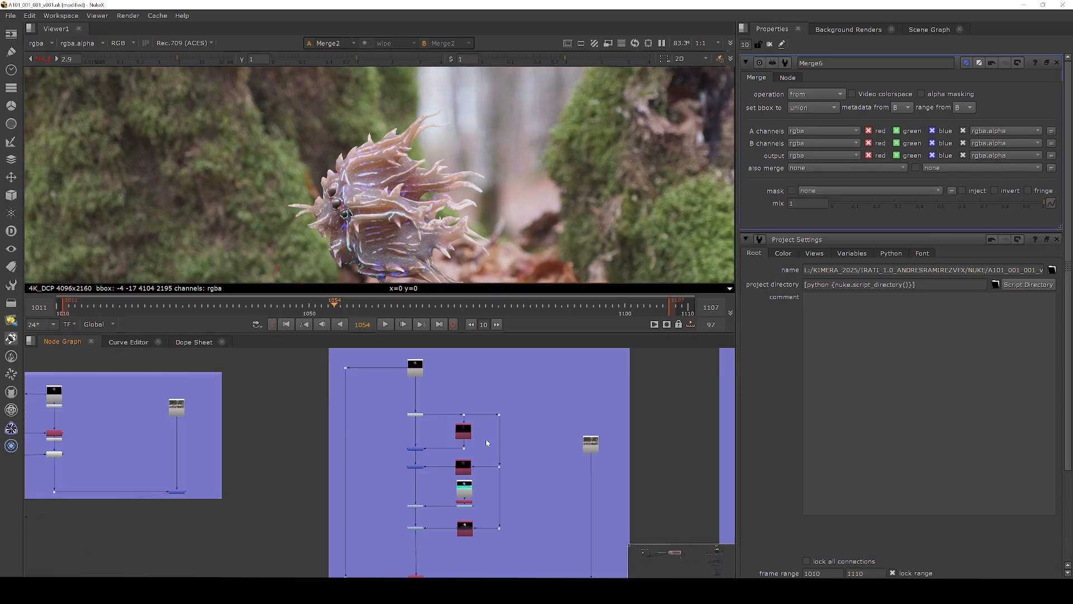
scroll(486, 442, "up", 2)
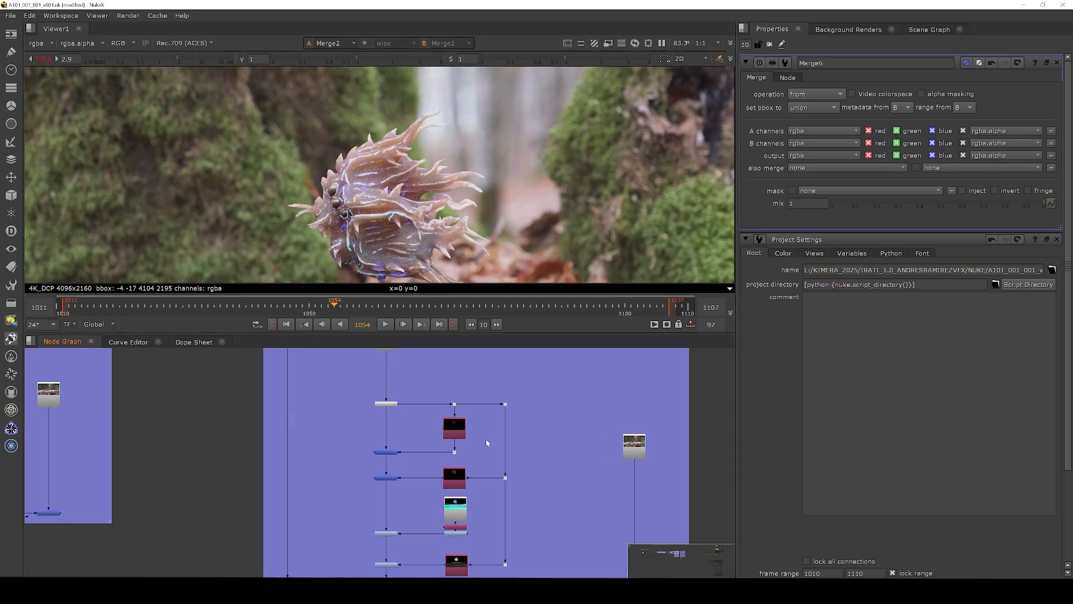
View Unpremult1 in the LIGHTING PASSES group and reset the viewer gain to 1.
scroll(436, 429, "up", 3)
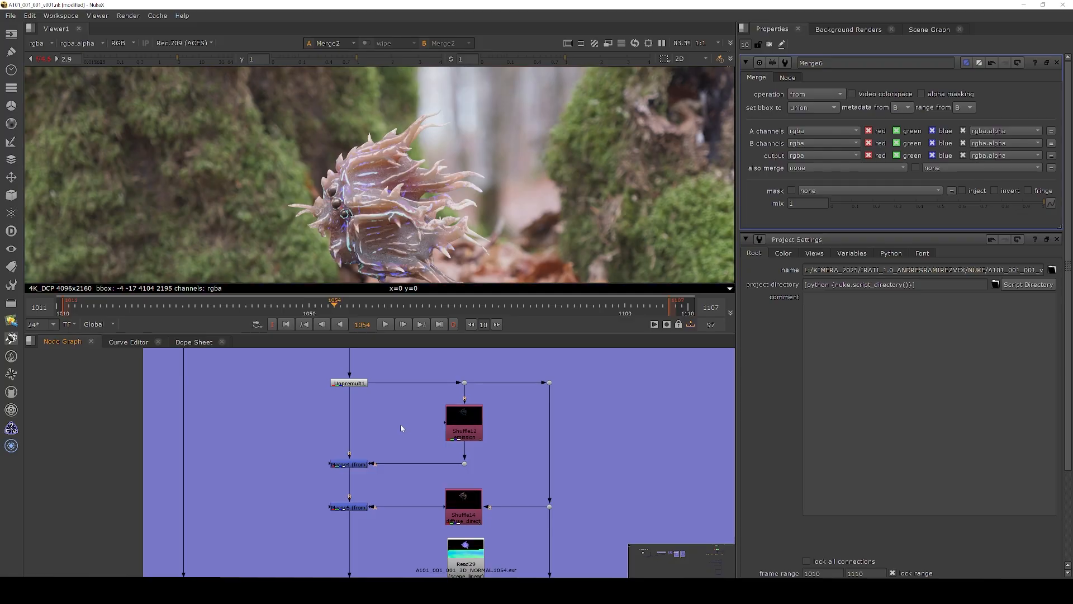
left_click(347, 384)
key("1")
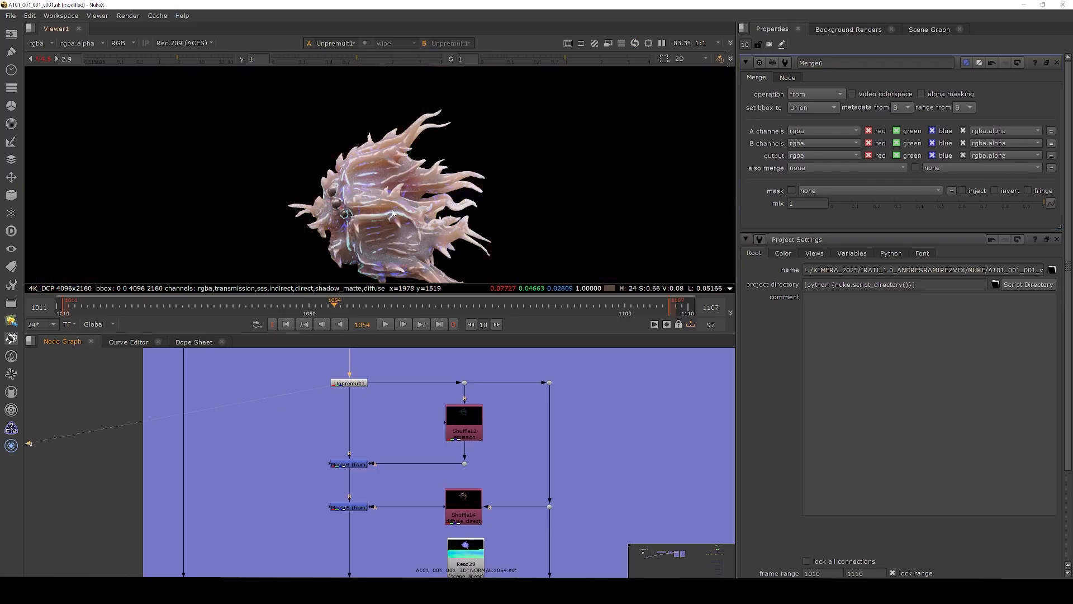
left_click(42, 58)
scroll(401, 210, "up", 2)
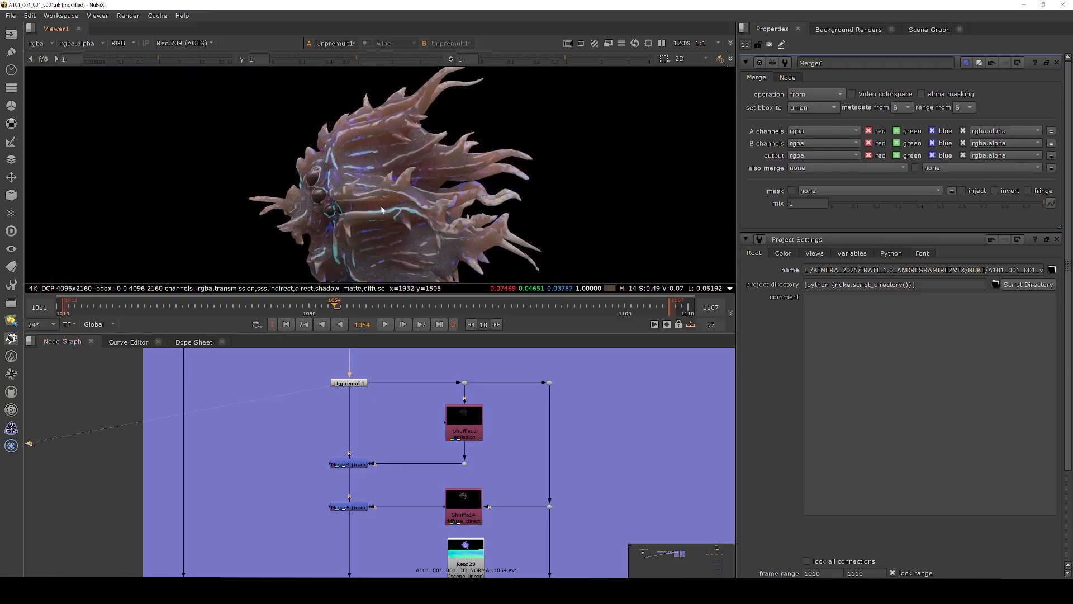
View Merge4 and toggle it to compare the creature with and without the emission pass subtracted.
scroll(407, 463, "up", 2)
left_click_drag(414, 436, 294, 482)
key("1")
key("d")
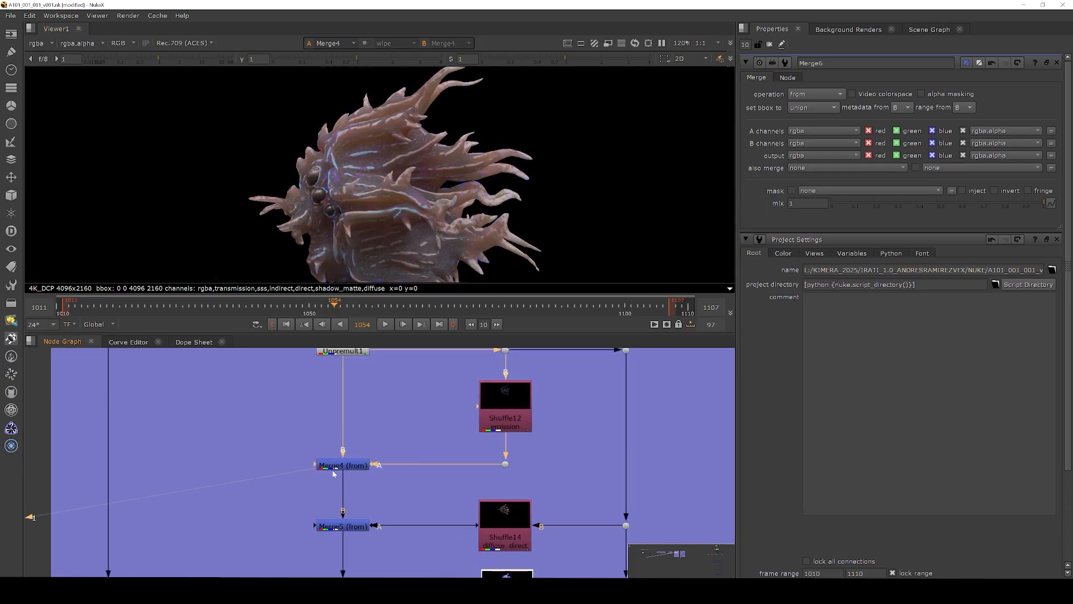
View Merge5 and examine the creature's skin up close with the diffuse_direct pass subtracted.
middle_click_drag(384, 490, 363, 450)
left_click_drag(375, 470, 249, 515)
key("1")
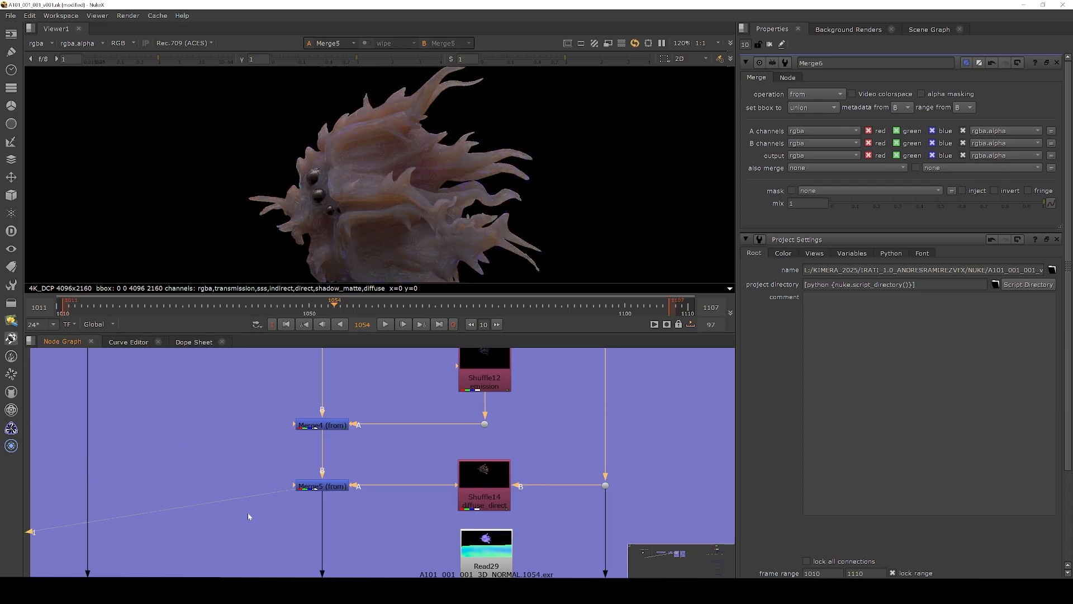
scroll(391, 207, "up", 2)
scroll(391, 206, "up", 1)
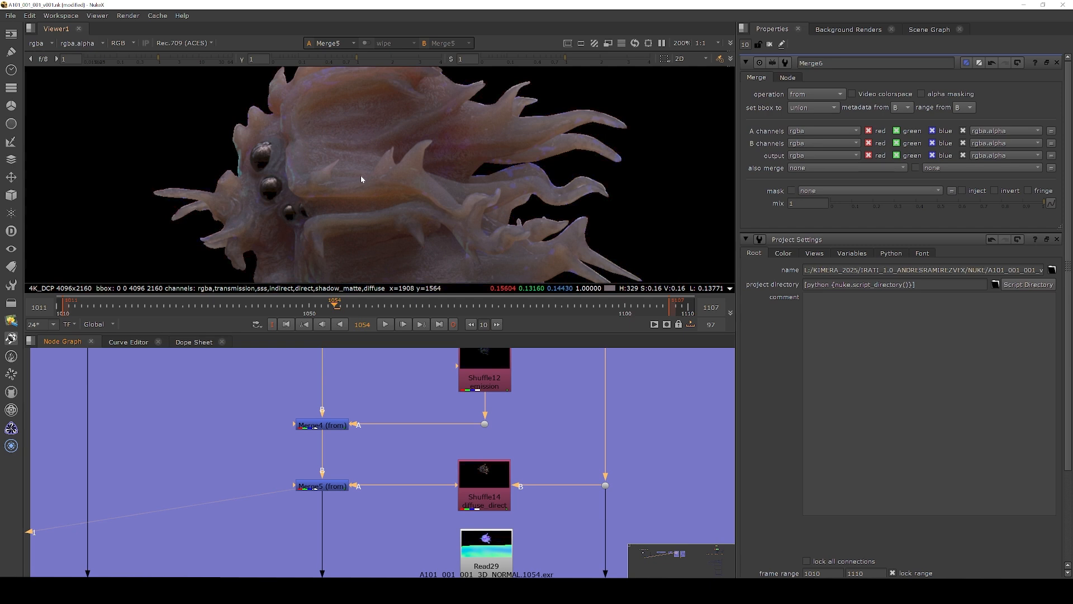
scroll(385, 442, "down", 3)
scroll(363, 531, "up", 3)
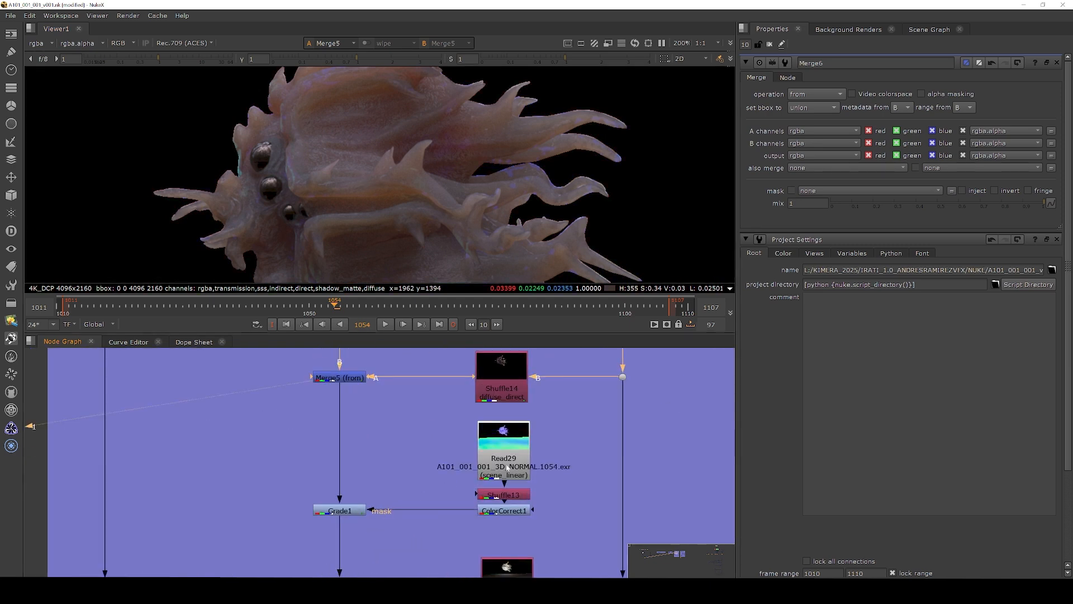
View the Read29 normal pass and inspect how Shuffle13 routes its red channel into all output channels.
left_click(509, 464)
key("1")
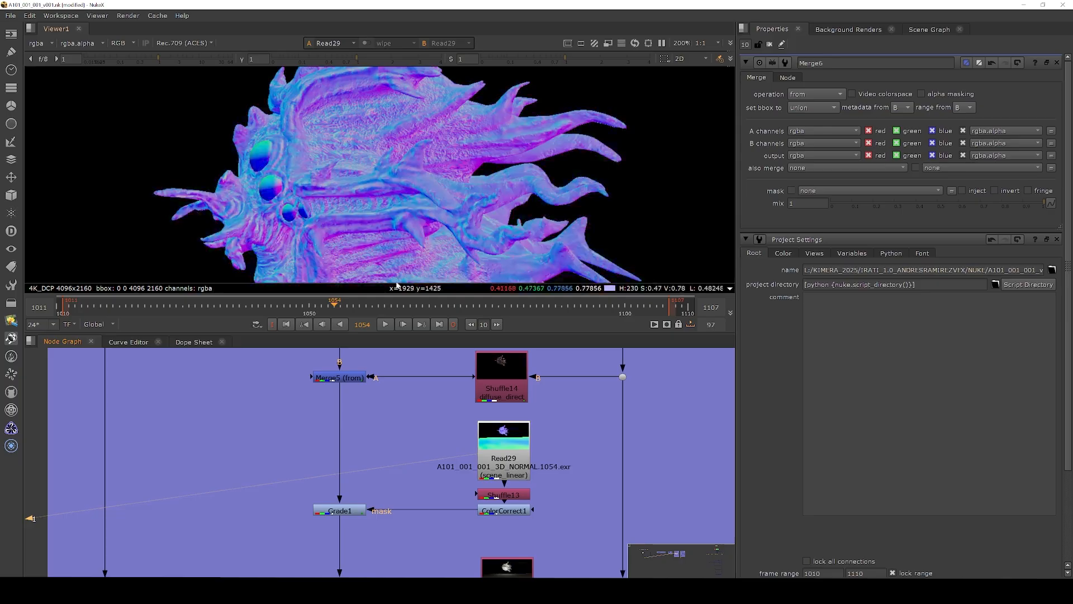
double_click(506, 495)
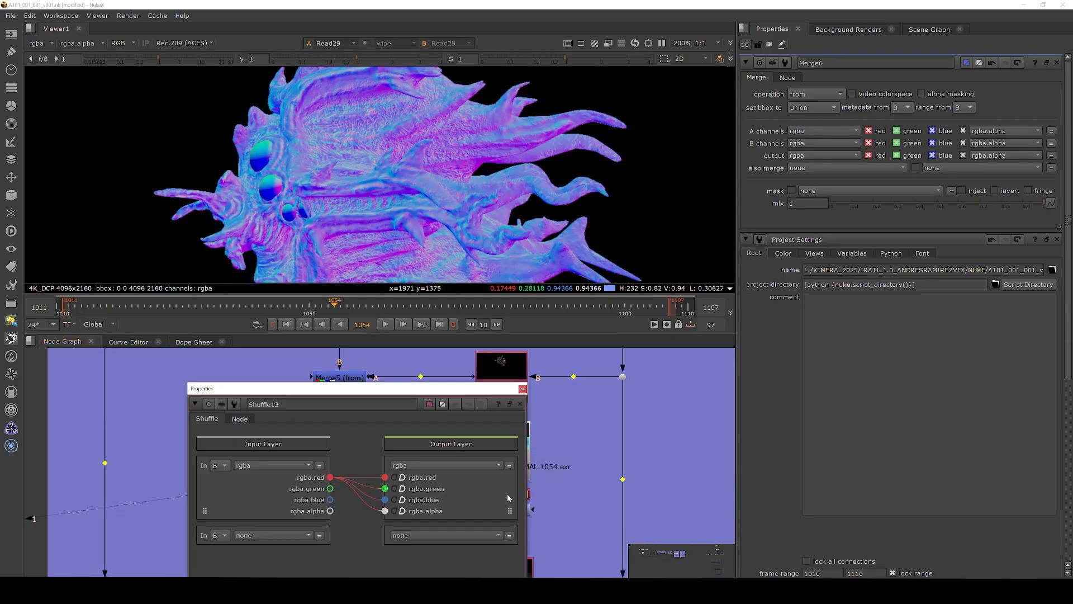
left_click_drag(370, 394, 730, 223)
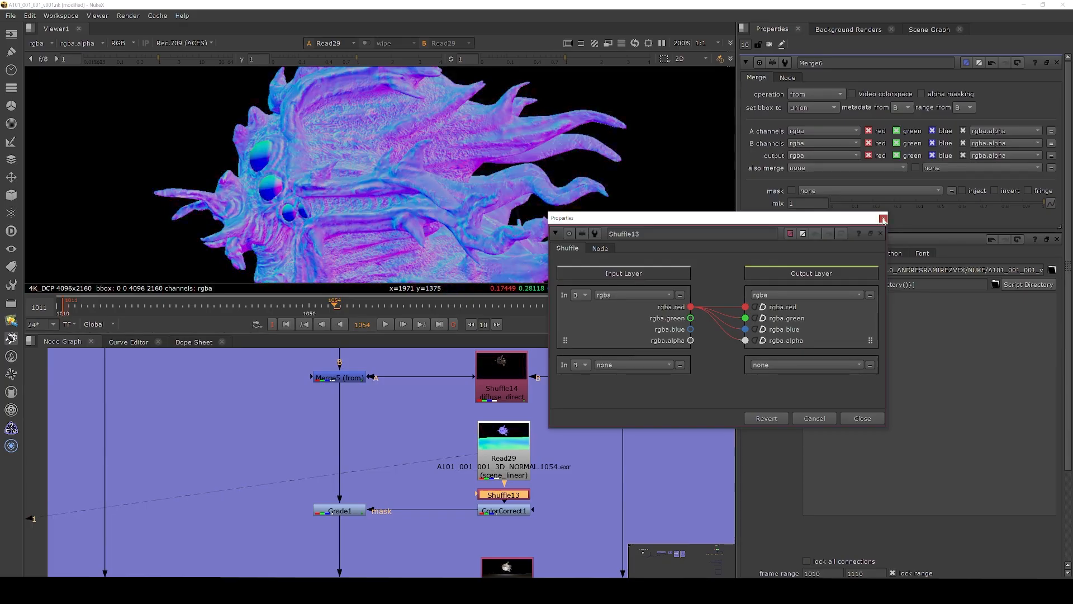
left_click(883, 218)
Open ColorCorrect1's settings, view its output and toggle it to compare the normal-based mask.
left_click(509, 512)
double_click(509, 512)
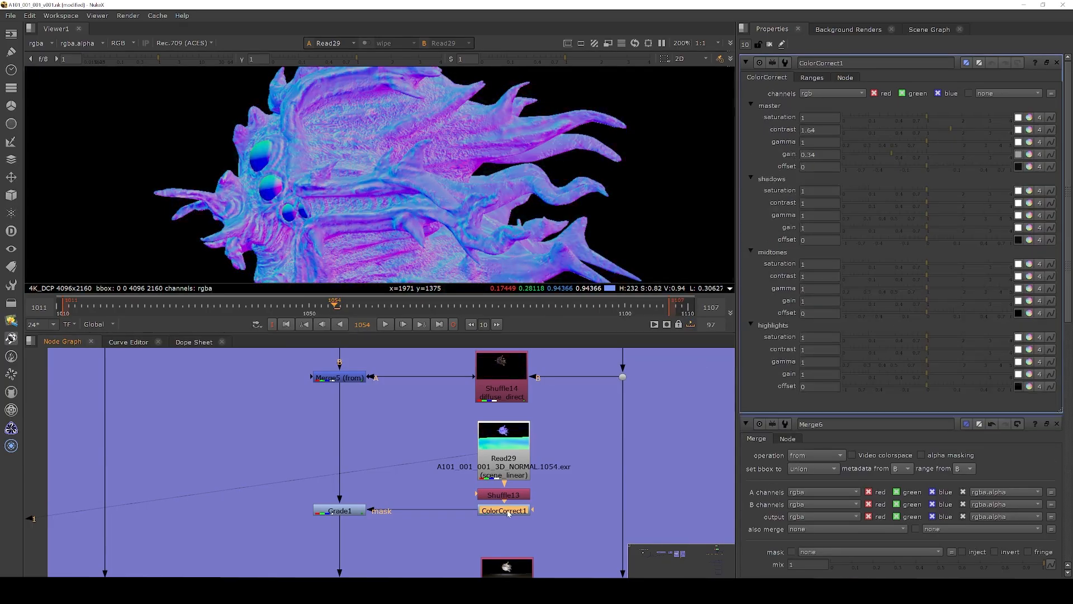
key("1")
left_click(509, 513)
key("d")
key("d")
key("d")
key("d")
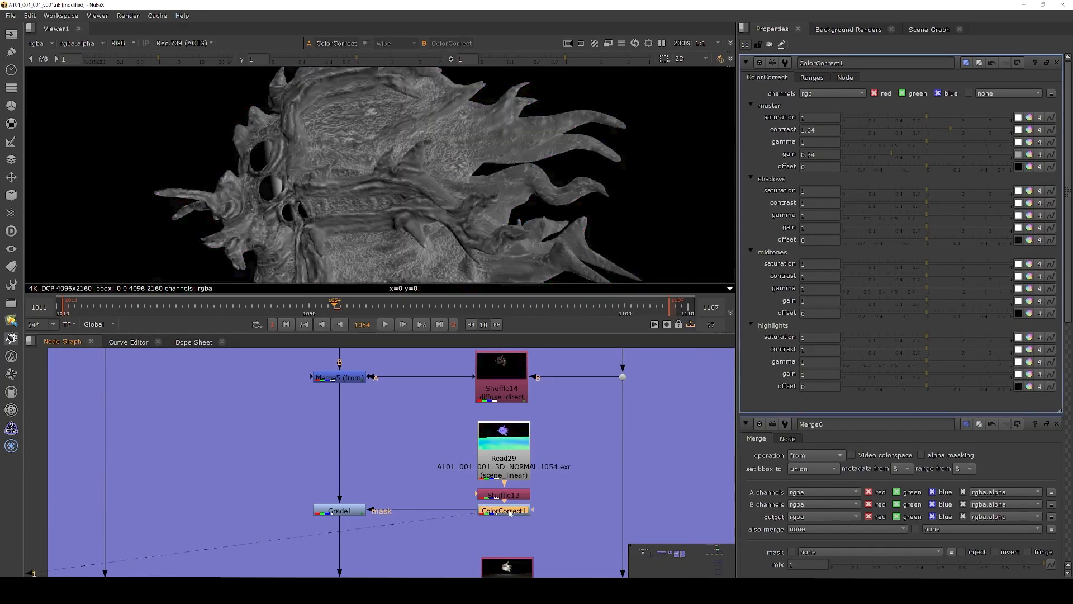
key("d")
key("d")
scroll(354, 137, "up", 1)
scroll(354, 137, "up", 4)
View Grade1 and toggle it to compare the effect of the normal-based mask on the creature.
left_click(346, 511)
key("1")
scroll(351, 207, "down", 4)
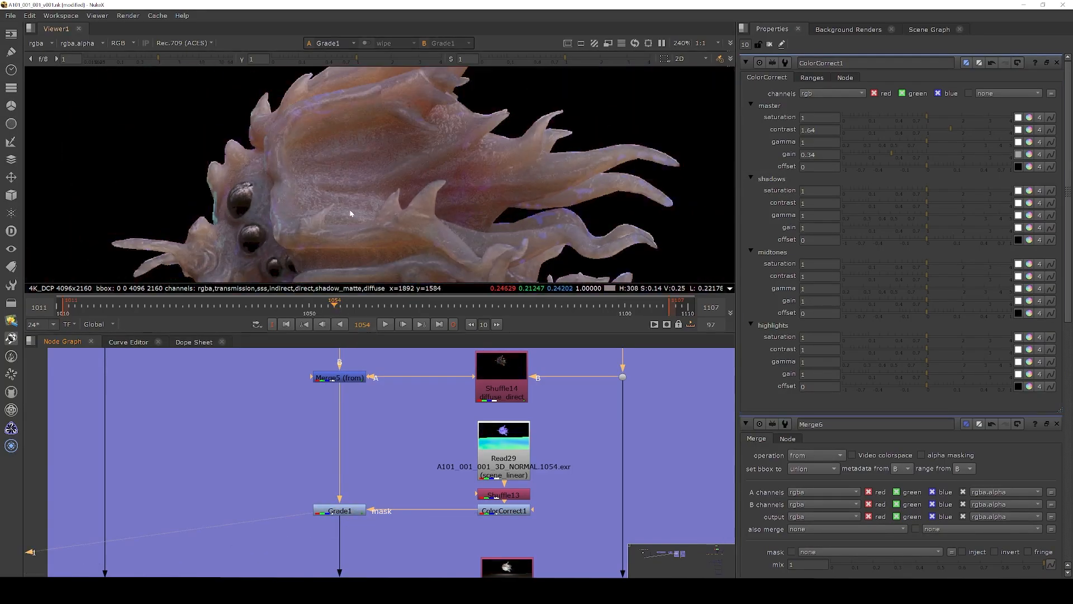
left_click_drag(383, 470, 278, 544)
key("d")
key("d")
key("d")
key("d")
Toggle Grade1 again at close range to inspect the fine skin detail, then look at the whole creature.
scroll(354, 135, "up", 4)
scroll(343, 182, "up", 1)
key("d")
key("d")
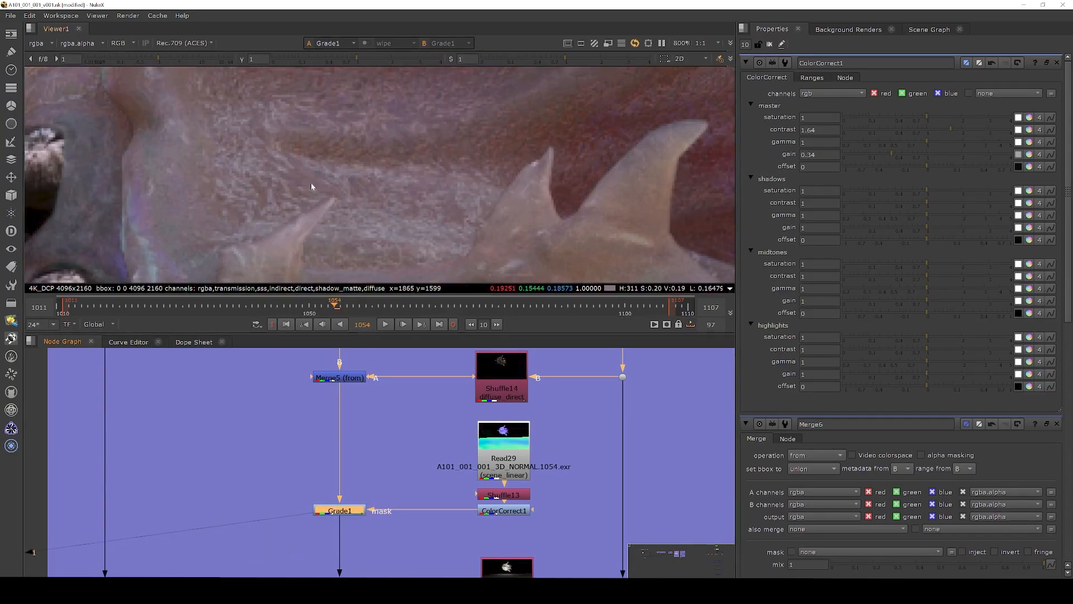
scroll(313, 182, "down", 2)
middle_click_drag(337, 133, 337, 177)
scroll(337, 180, "down", 2)
left_click_drag(296, 118, 530, 243, "ctrl+shift")
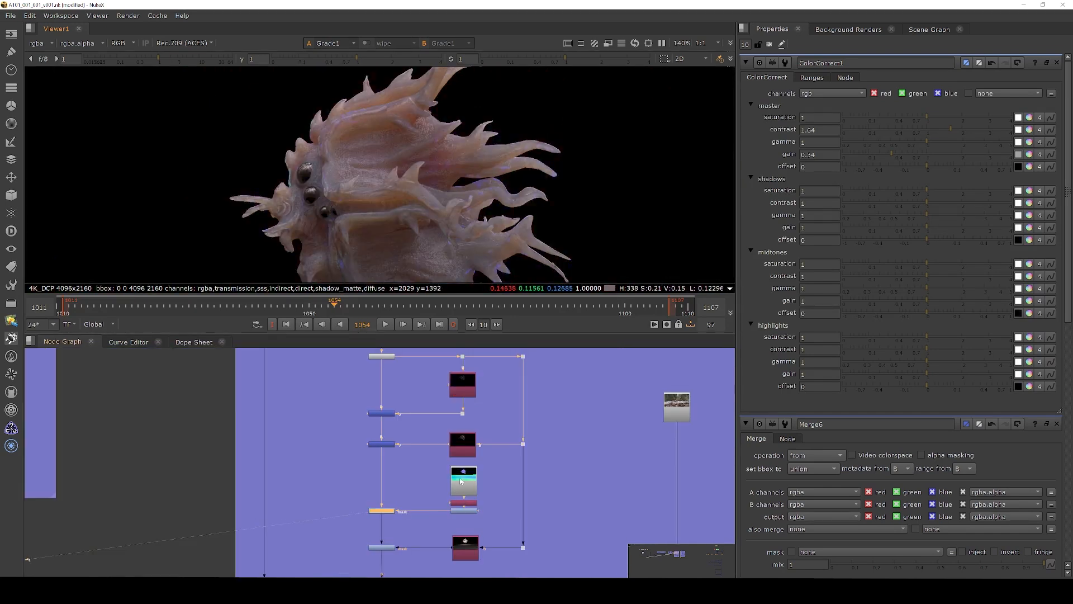
Select the nodes from Unpremult1 down to the last masked grade in LIGHTING PASSES and examine the pass branches.
scroll(456, 449, "down", 3)
left_click_drag(383, 388, 503, 515)
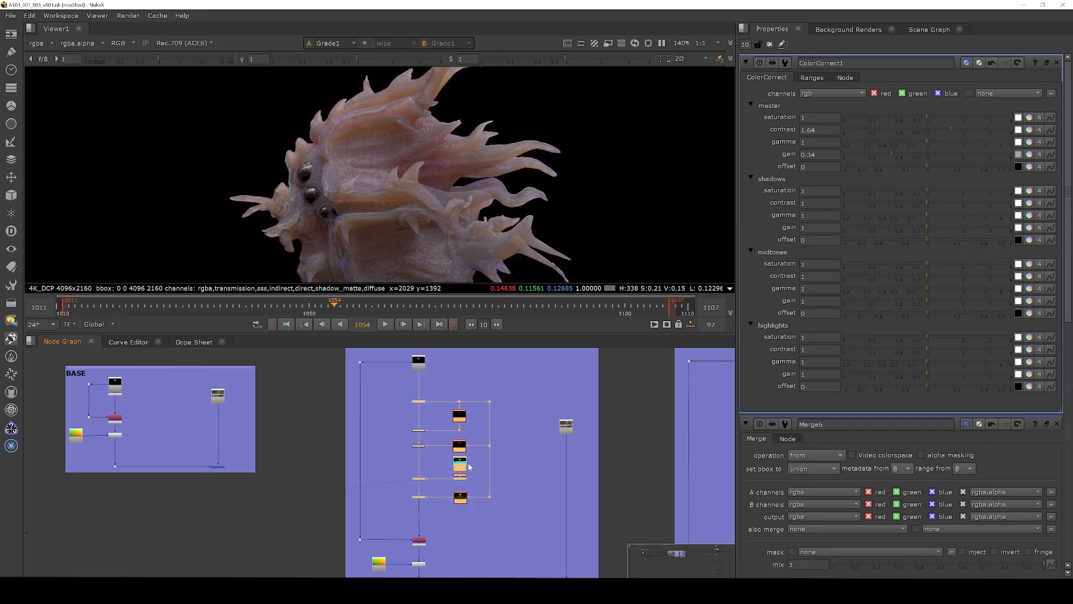
scroll(465, 451, "up", 3)
scroll(458, 456, "down", 3)
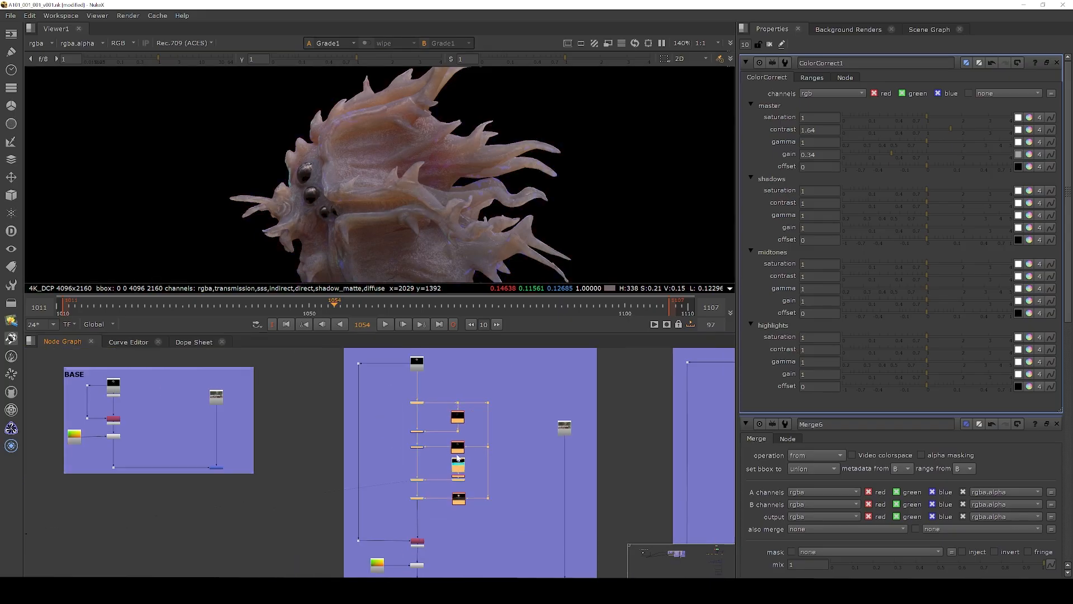
scroll(430, 366, "up", 5)
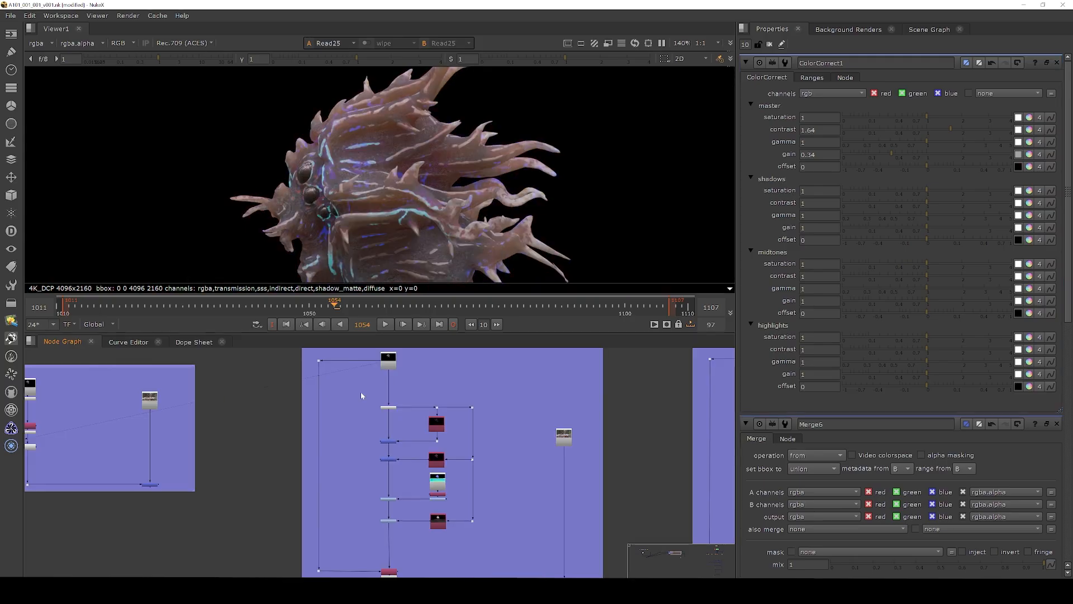
left_click_drag(360, 391, 501, 535)
scroll(445, 471, "up", 4)
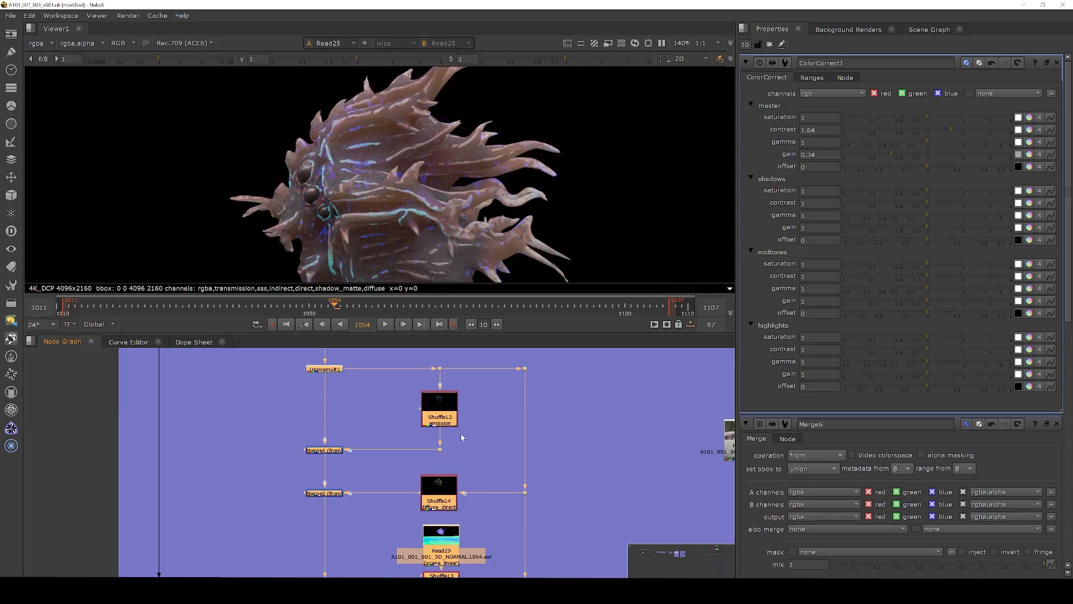
scroll(461, 434, "down", 4)
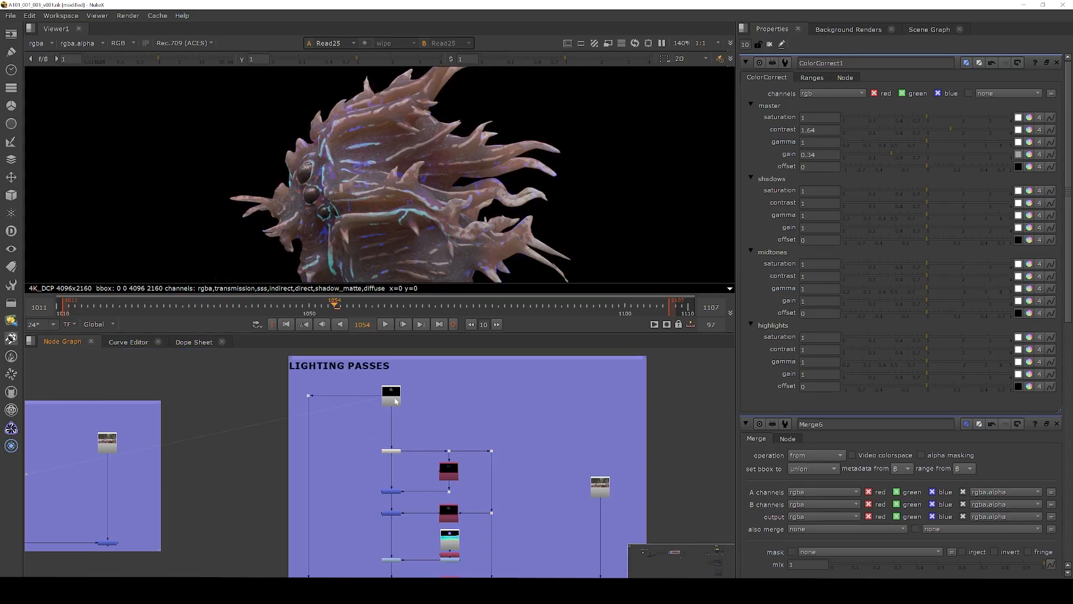
View the Merge4 and Merge5 subtractions in turn to compare the creature as lighting passes are removed.
left_click_drag(407, 476, 414, 527)
key("1")
key("1")
left_click(416, 523)
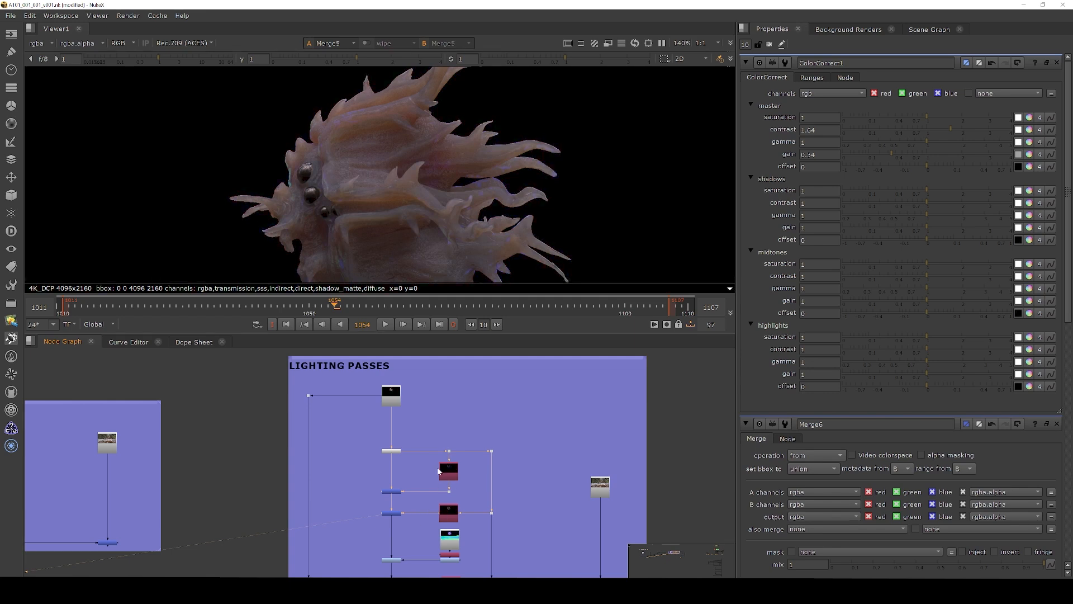
Compare the LIGHTING PASSES node structure with the BASE group, selecting each in turn.
scroll(438, 470, "down", 4)
scroll(428, 497, "up", 4)
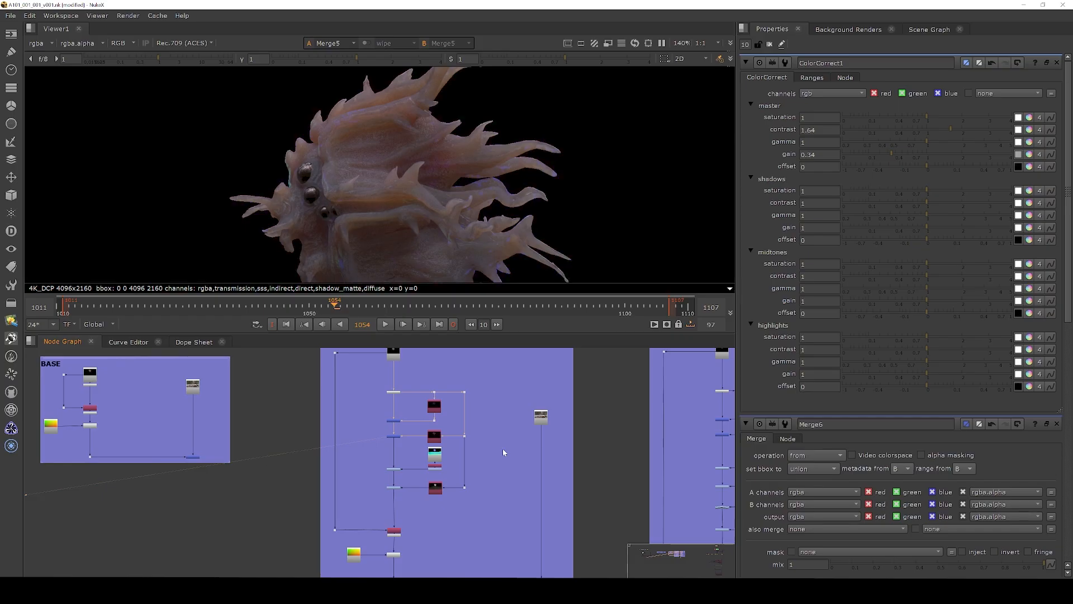
middle_click_drag(419, 529, 401, 537)
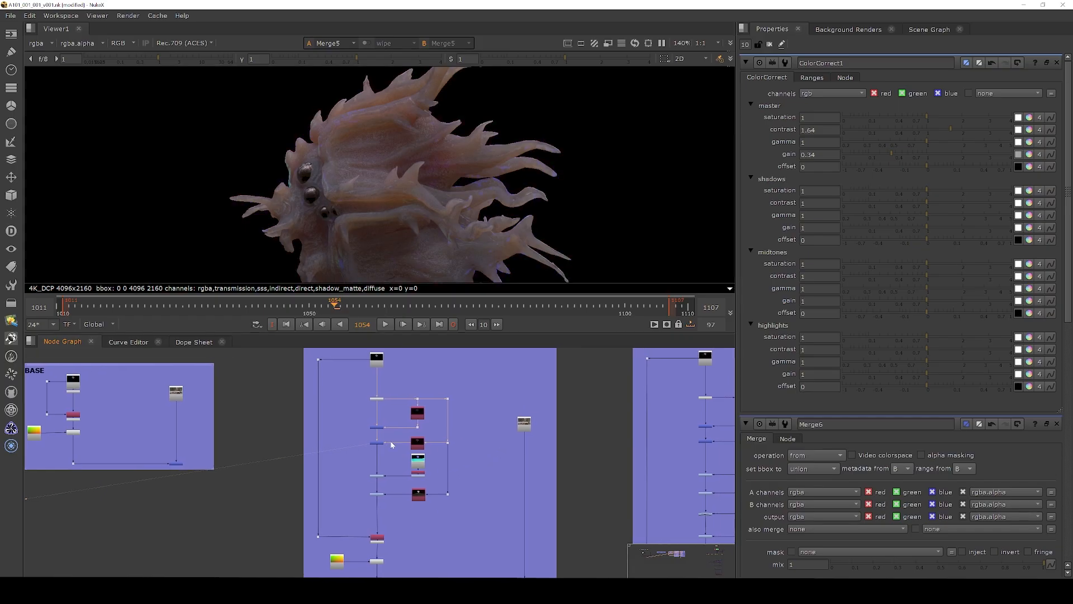
scroll(391, 443, "up", 3)
scroll(388, 412, "down", 3)
scroll(383, 533, "up", 3)
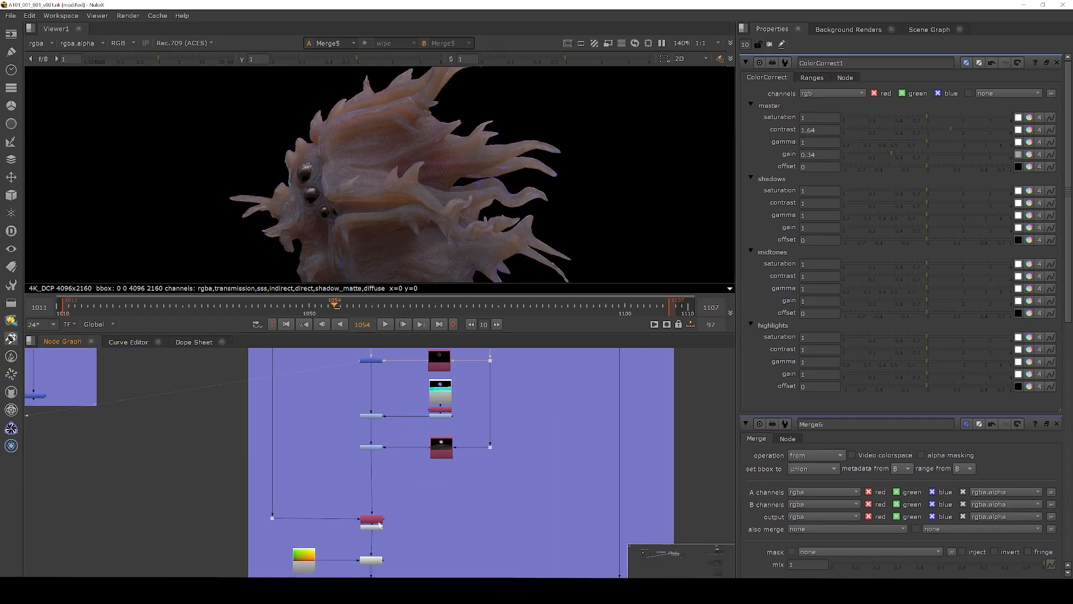
scroll(394, 515, "down", 3)
left_click_drag(325, 360, 482, 552)
left_click_drag(71, 366, 285, 481)
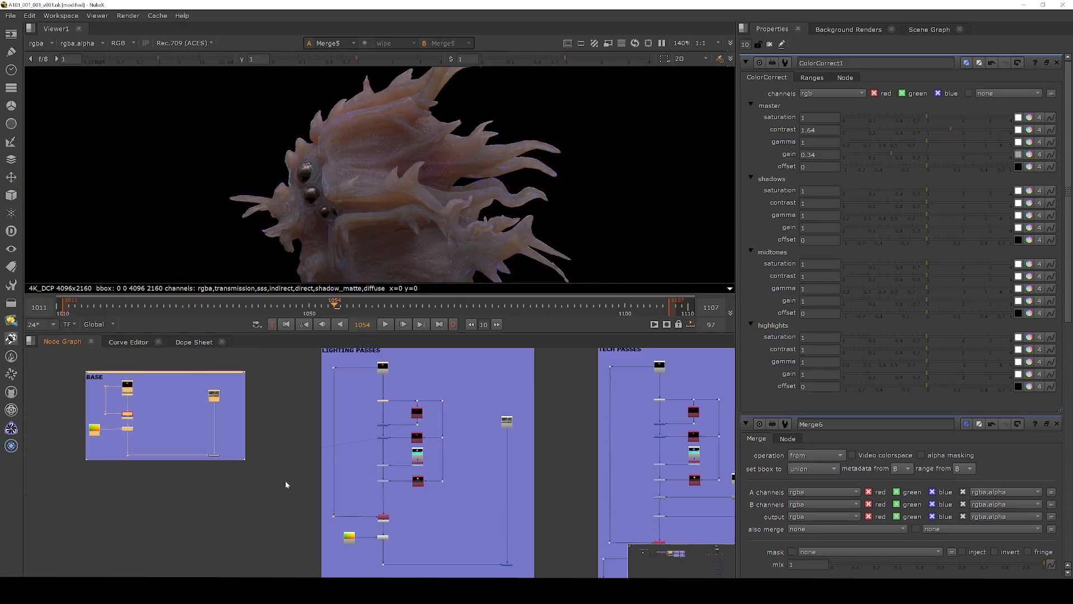
Examine Copy1 below the pass branches in LIGHTING PASSES and view Premult1's output.
scroll(358, 507, "up", 5)
left_click_drag(354, 502, 429, 534)
key("1")
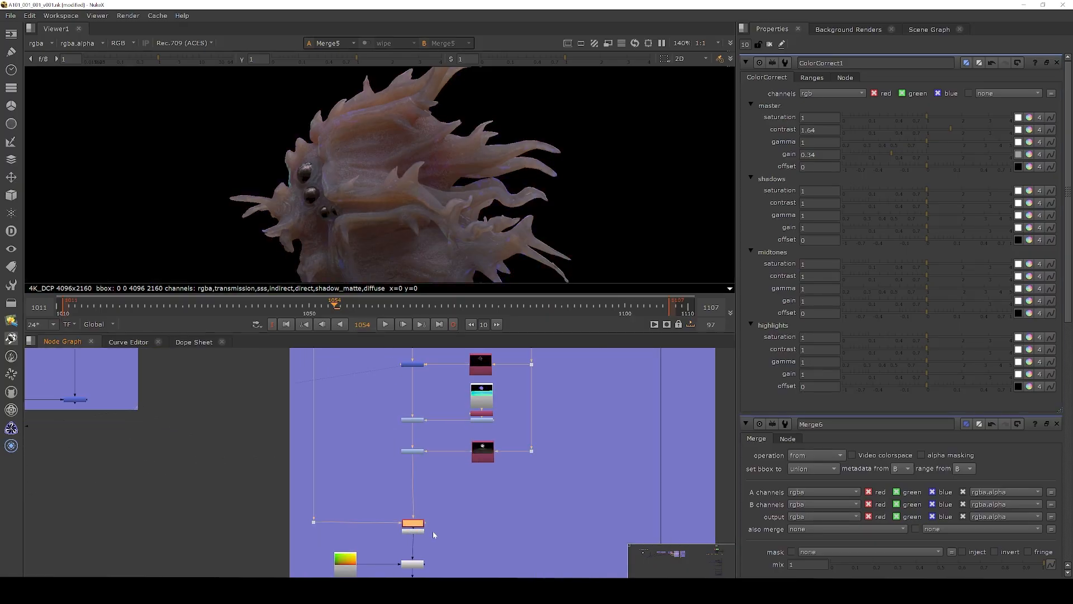
scroll(426, 530, "up", 4)
left_click(407, 533)
key("1")
left_click(355, 450)
scroll(355, 450, "down", 1)
scroll(355, 449, "down", 2)
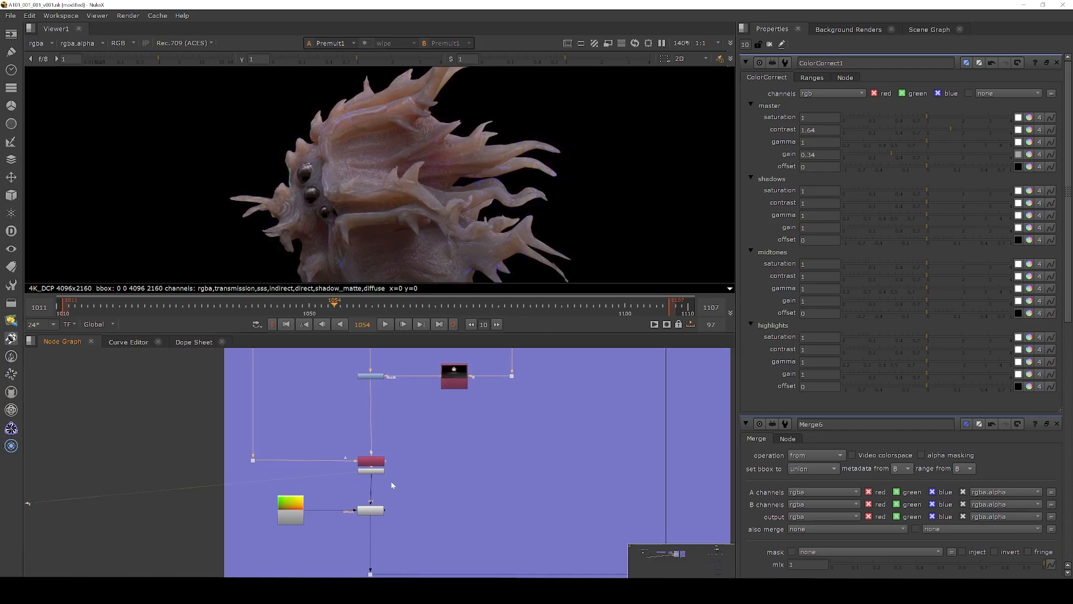
View STMap3's output and examine the Read24 redistortion map that feeds it.
scroll(372, 520, "up", 4)
left_click(336, 486)
key("1")
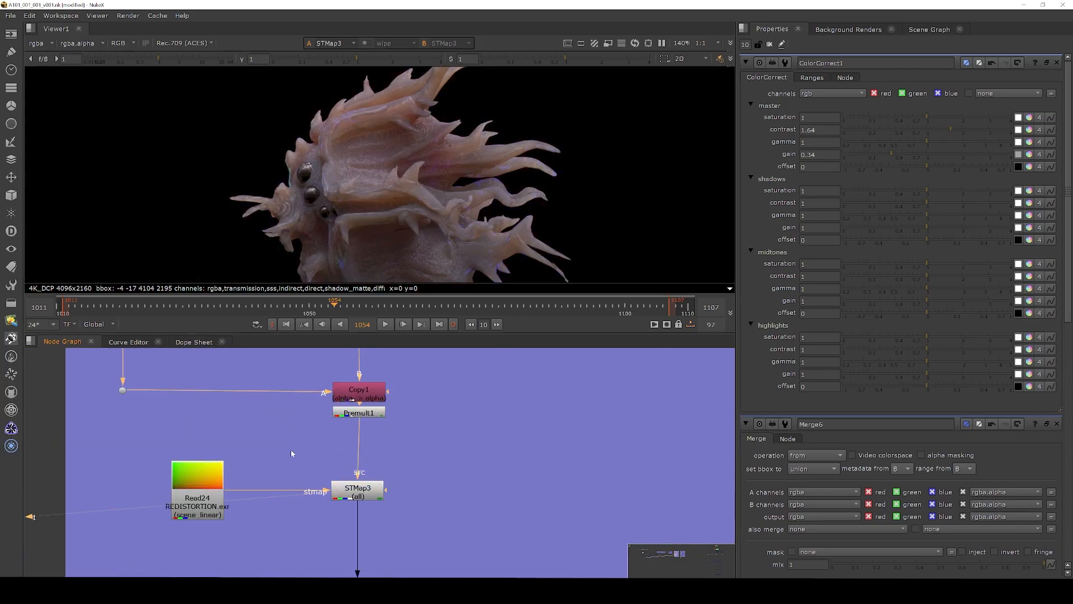
scroll(305, 464, "down", 4)
scroll(261, 456, "up", 6)
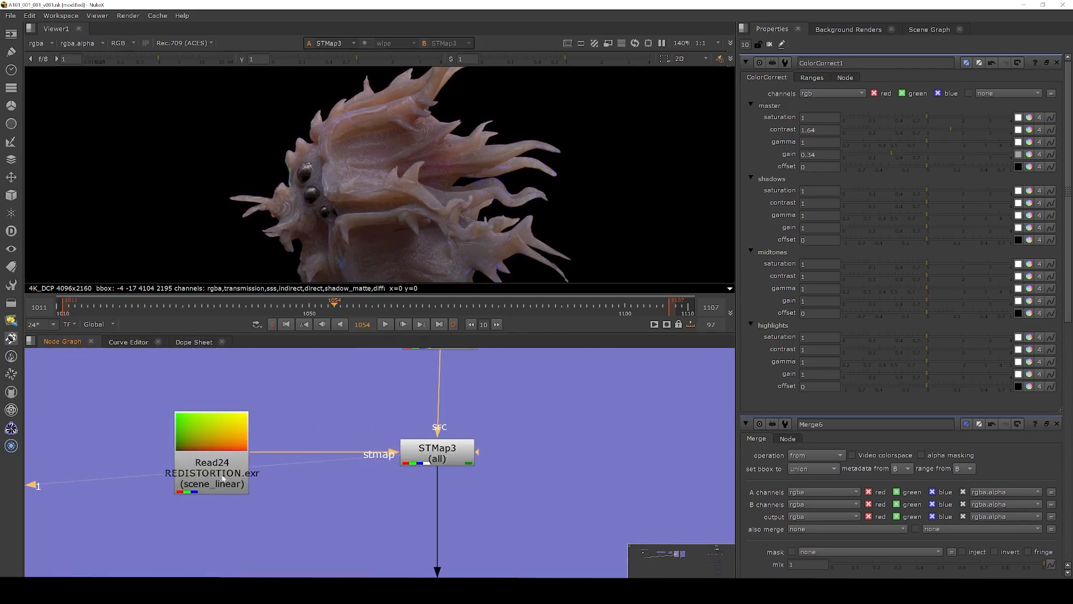
View Merge3's output at the end of LIGHTING PASSES and frame the full composite over the forest plate.
scroll(216, 451, "down", 7)
left_click_drag(384, 456, 431, 502)
key("1")
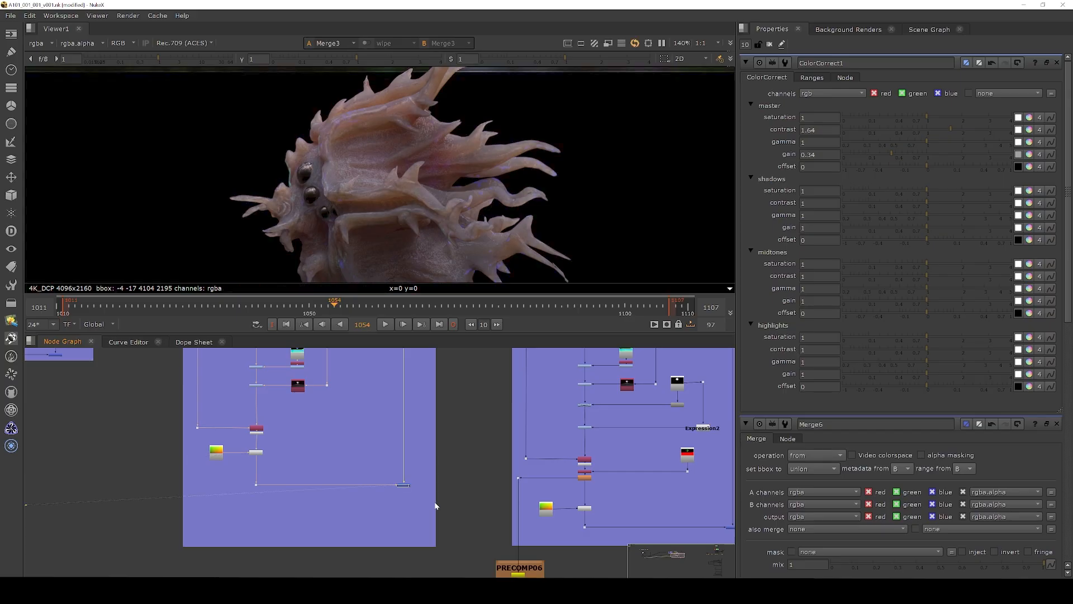
key("f")
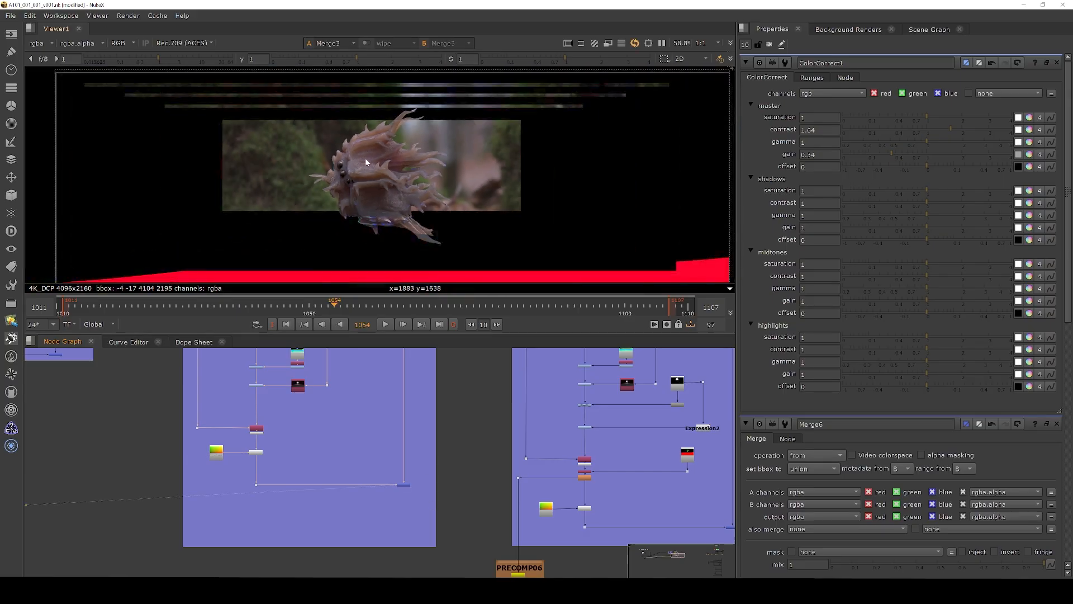
scroll(370, 497, "down", 2)
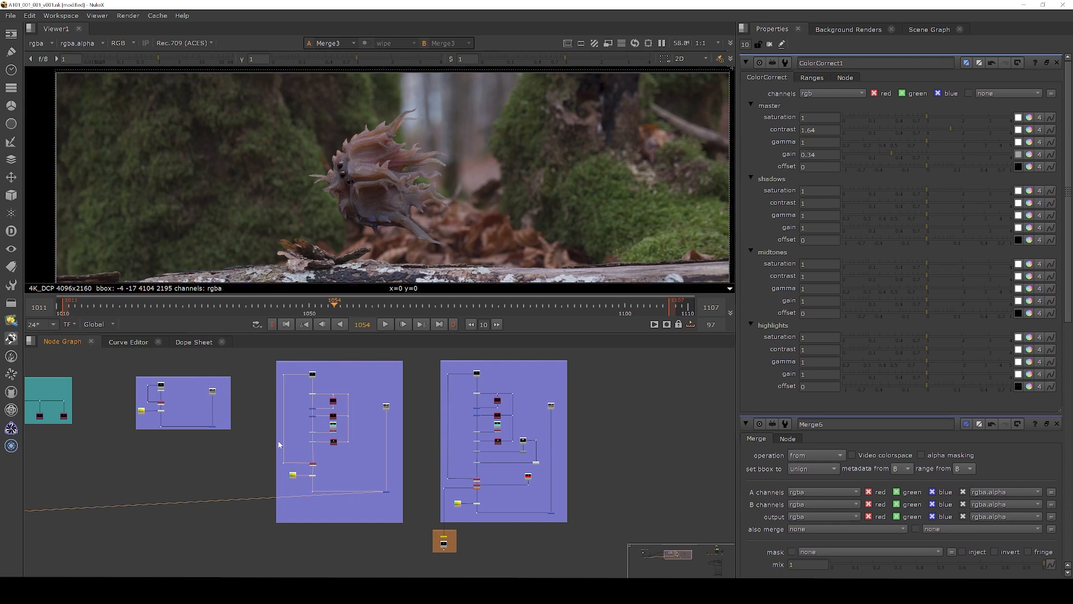
Examine the BASE and LIGHTING PASSES groups once more, marking out the nodes that differ between them.
scroll(241, 446, "up", 4)
left_click_drag(191, 382, 332, 484)
scroll(281, 418, "down", 3)
left_click_drag(384, 367, 560, 554)
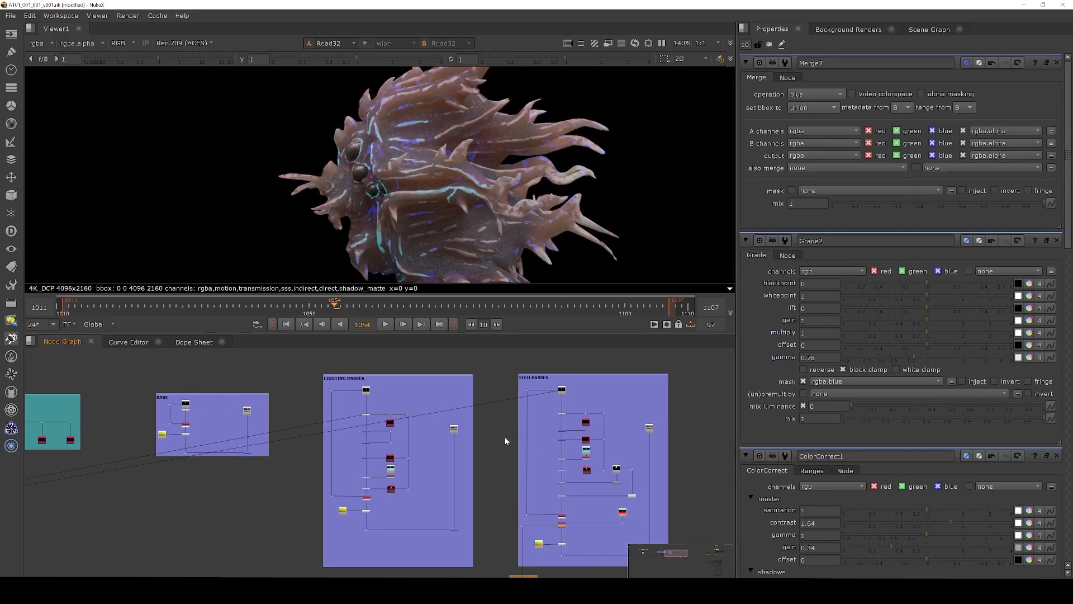
Examine the extra branches in the TECH PASSES group and select the Read40 motion vector node.
scroll(441, 414, "up", 4)
scroll(440, 414, "down", 2)
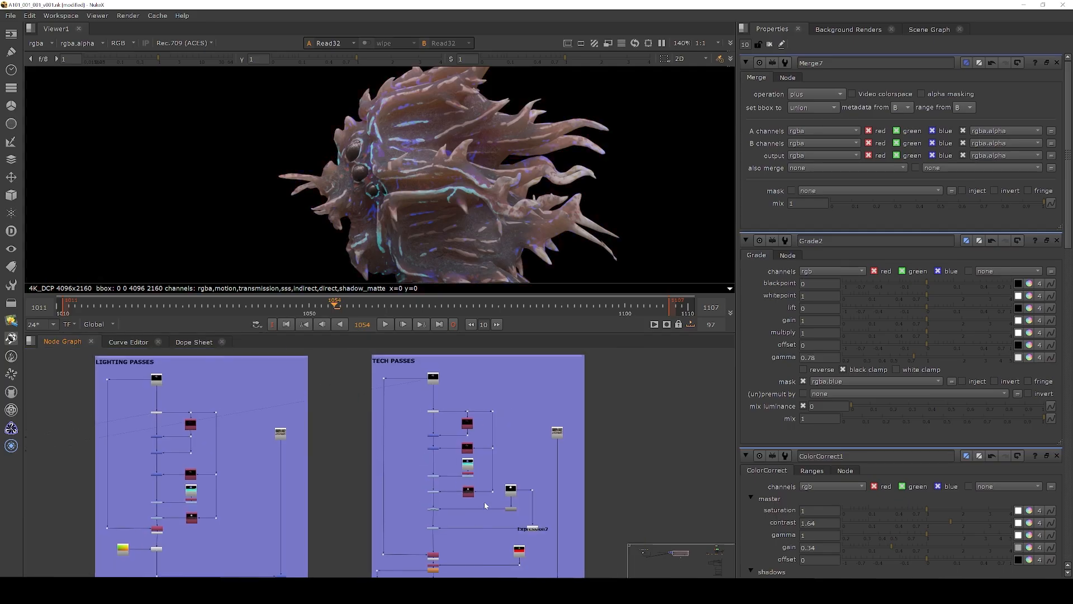
scroll(520, 523, "up", 5)
left_click(521, 523)
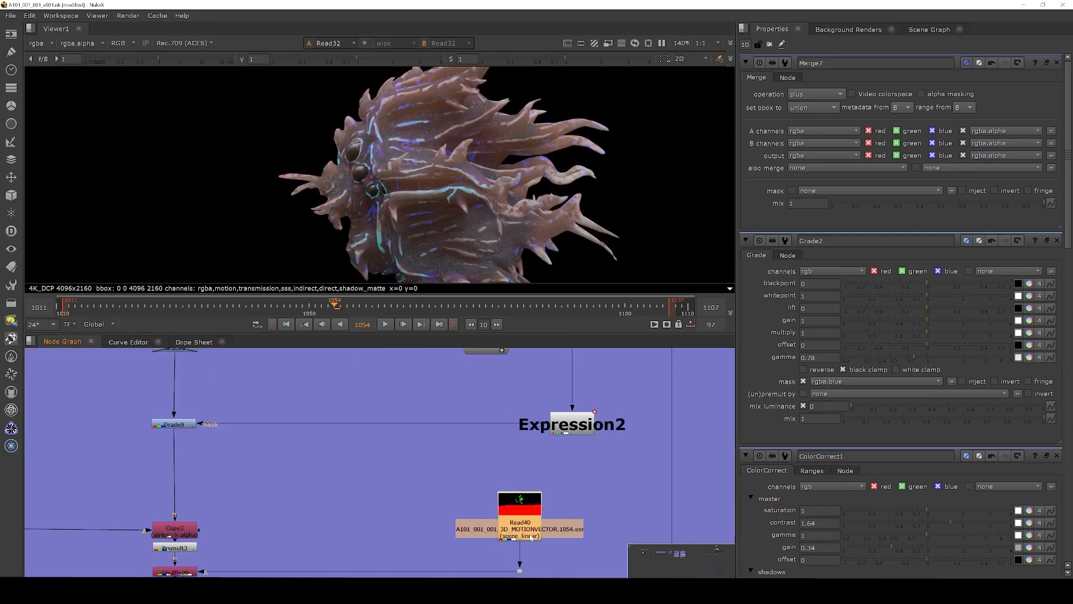
View the Read40 motion vector pass and raise the viewer gamma to 2.
scroll(521, 524, "up", 2)
key("1")
middle_click_drag(455, 505, 398, 422)
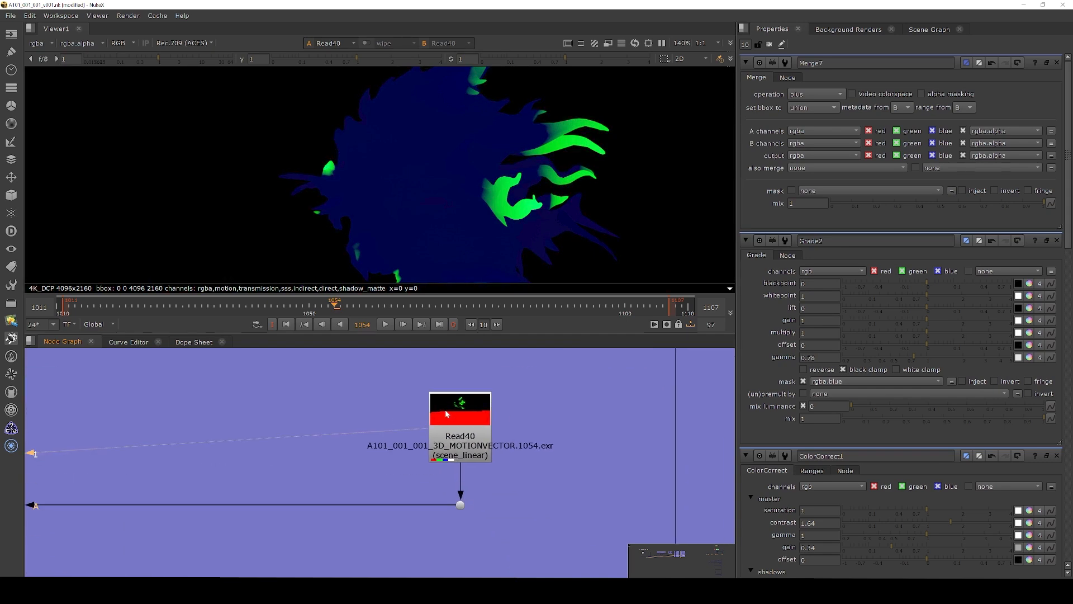
scroll(531, 154, "down", 2)
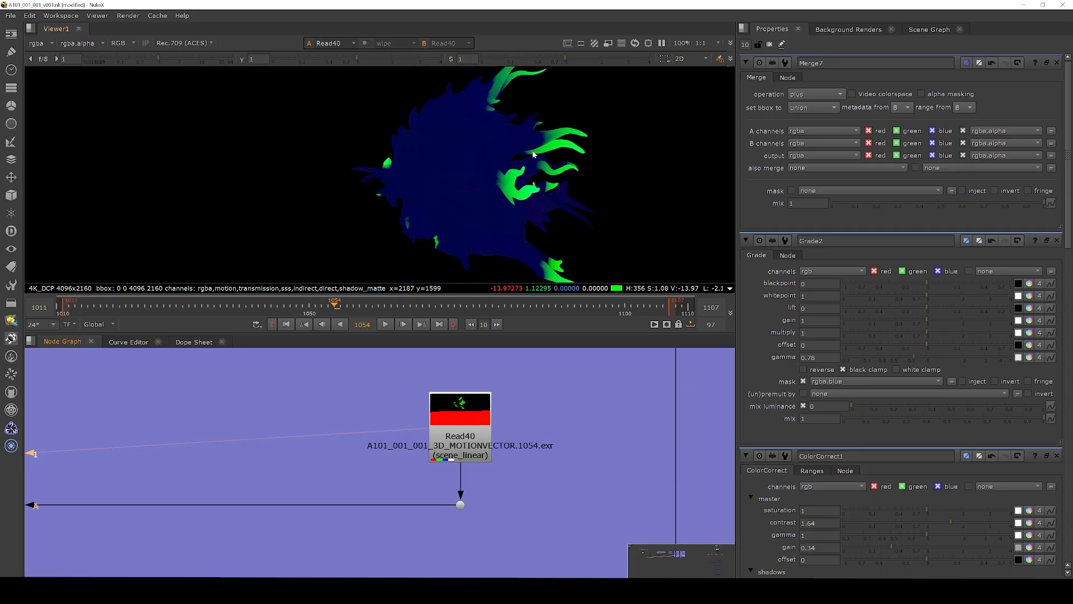
left_click(391, 58)
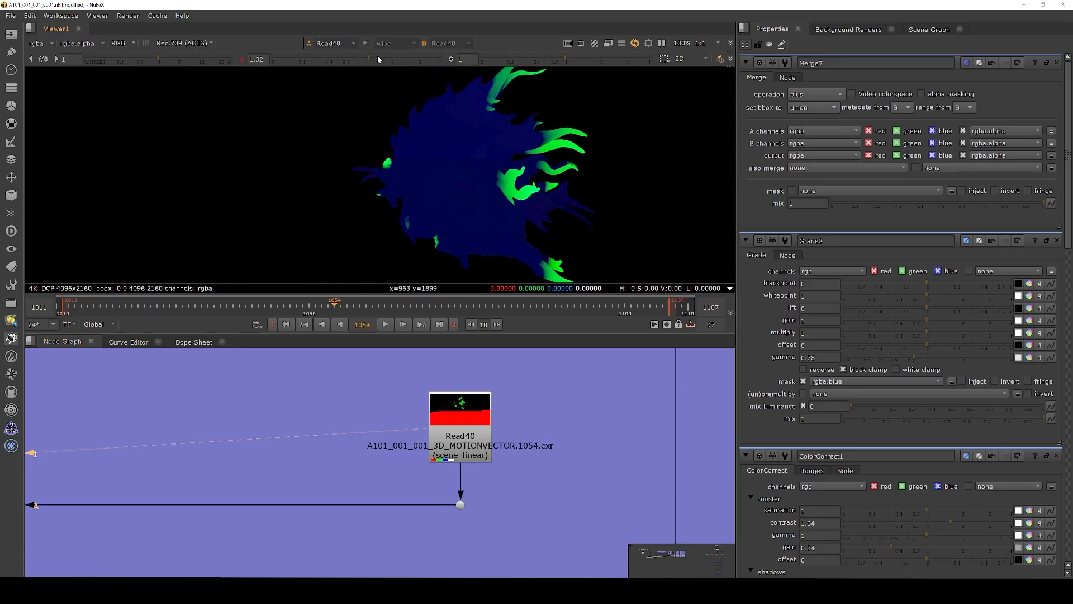
View VectorBlur1's output and frame the creature's head close up.
scroll(478, 416, "down", 2)
scroll(479, 417, "down", 2)
scroll(279, 465, "up", 4)
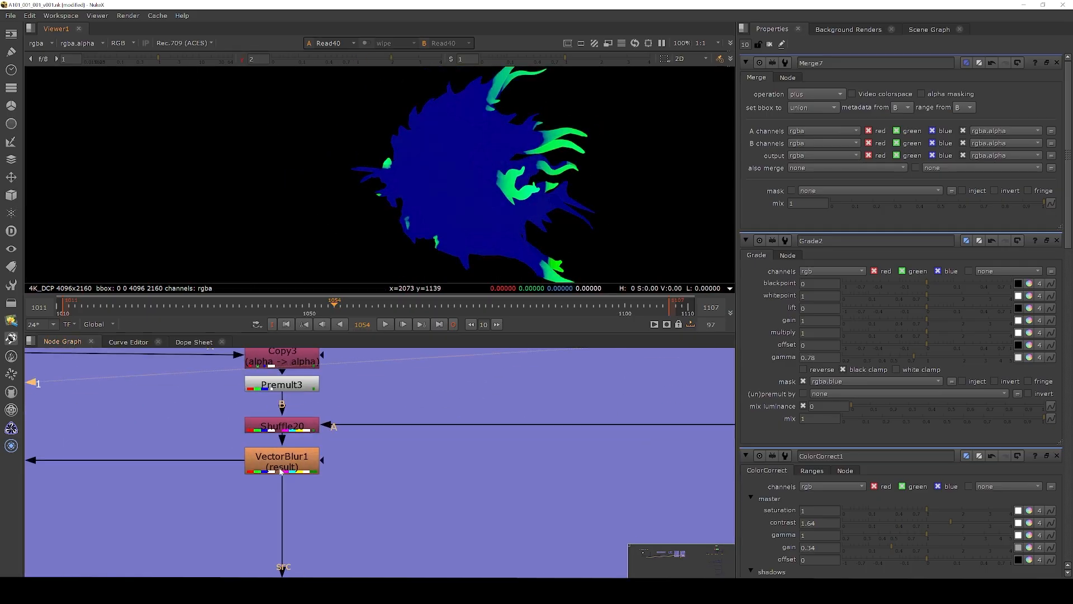
left_click(290, 469)
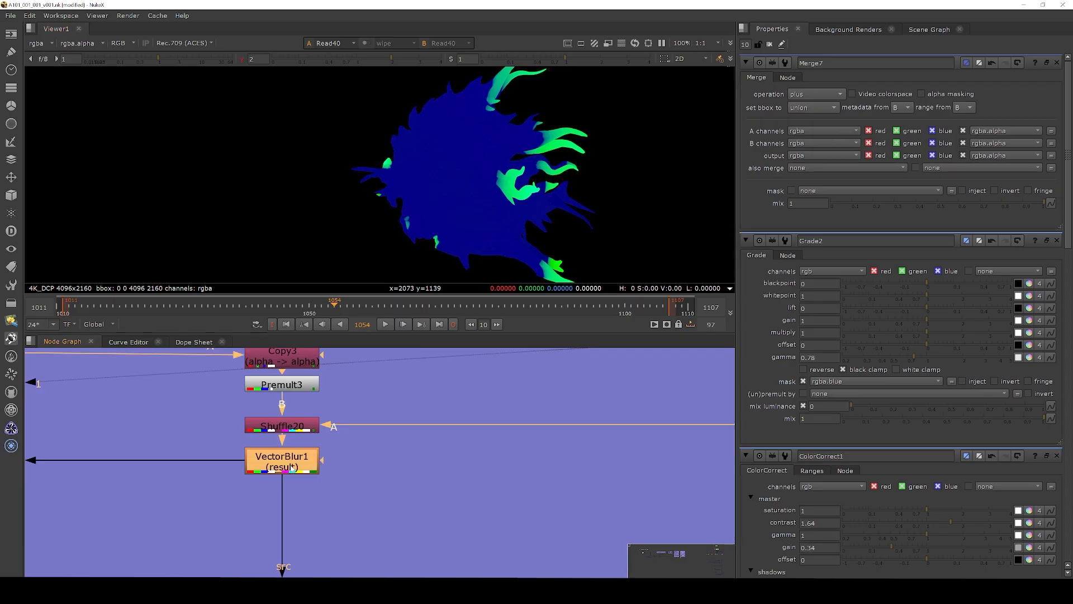
key("1")
scroll(358, 130, "up", 5)
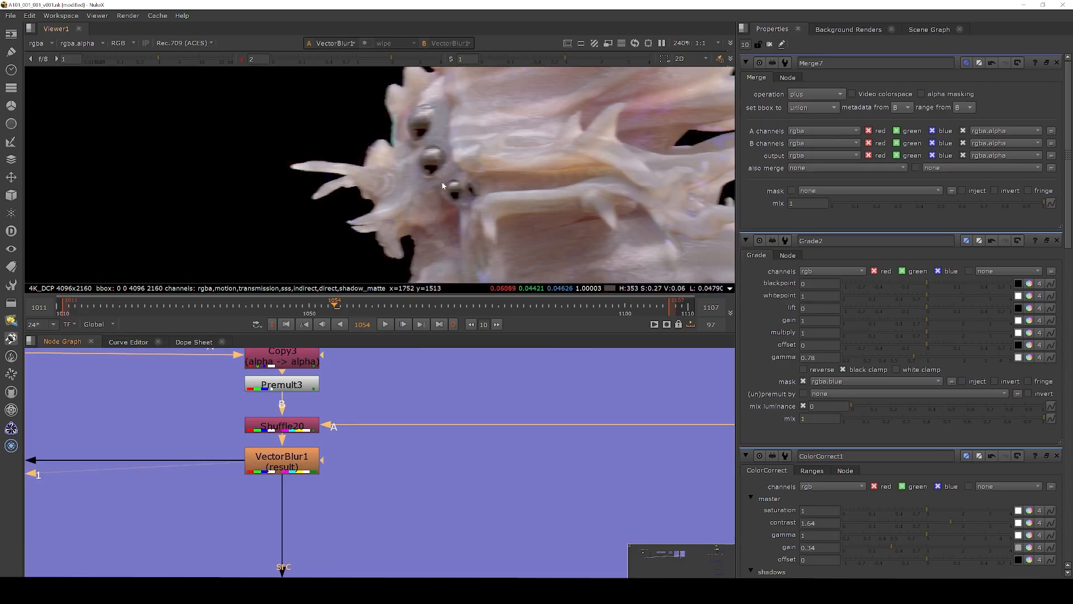
scroll(420, 192, "up", 3)
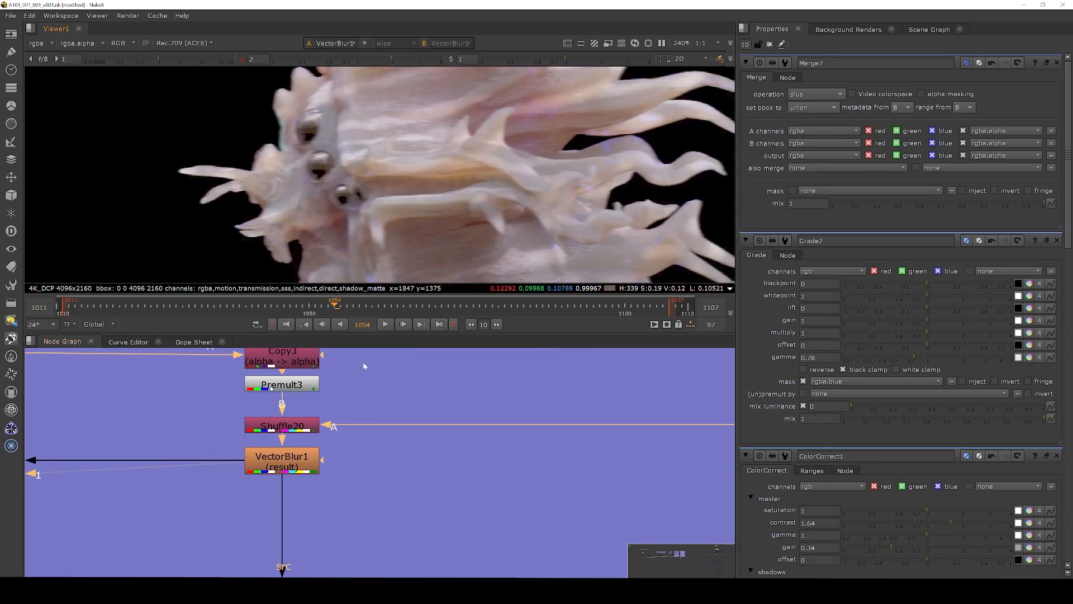
Toggle VectorBlur1 off and on repeatedly to compare the creature with and without motion blur.
left_click(302, 469)
key("d")
key("d")
key("d")
key("d")
key("d")
key("d")
key("d")
key("d")
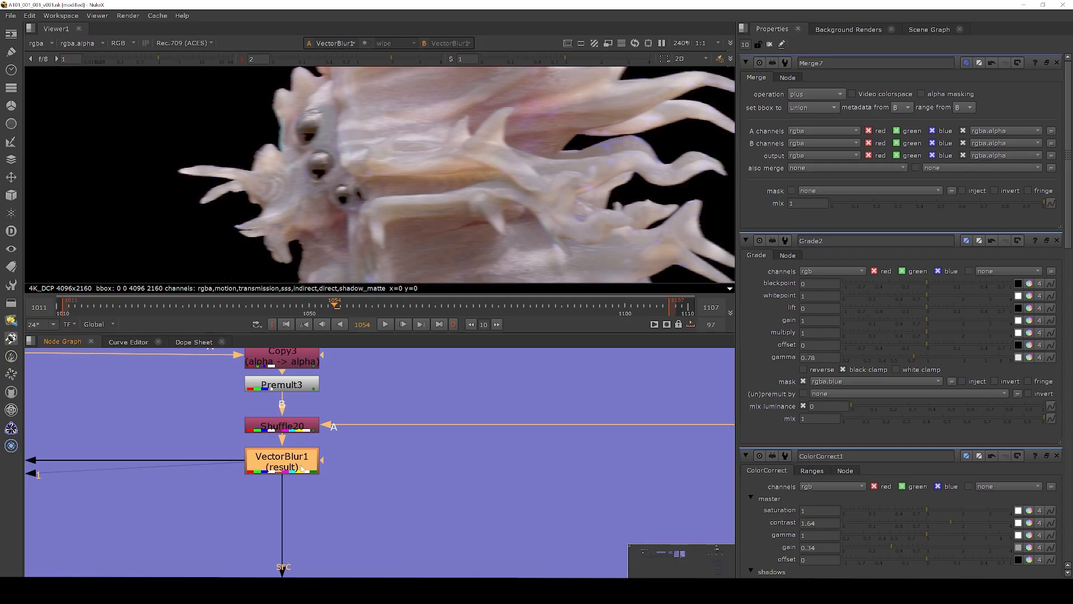
key("d")
key("d")
key("d")
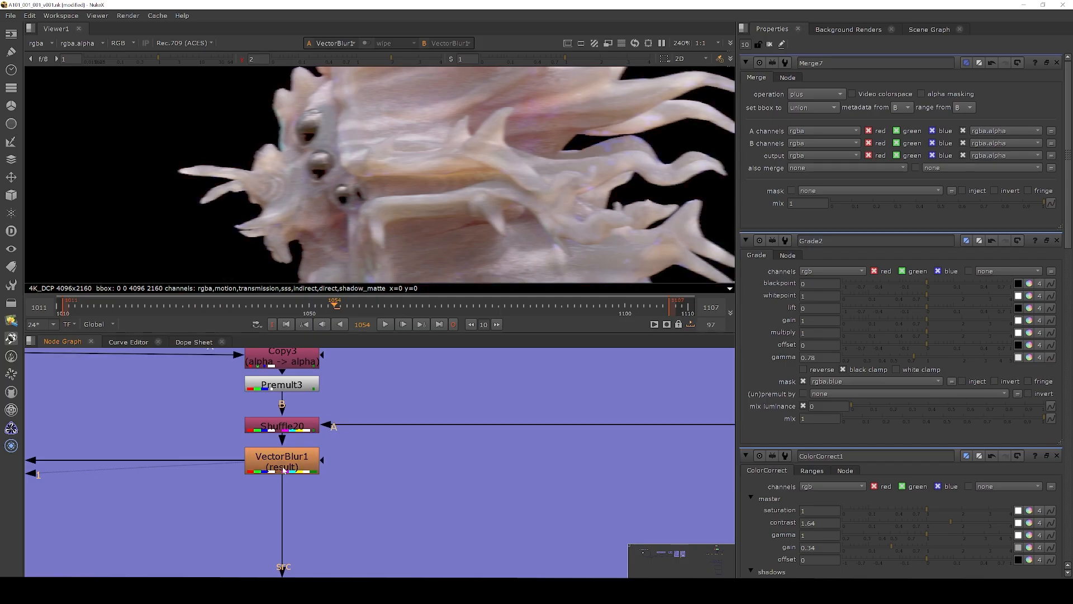
key("d")
key("d")
key("d")
key("d")
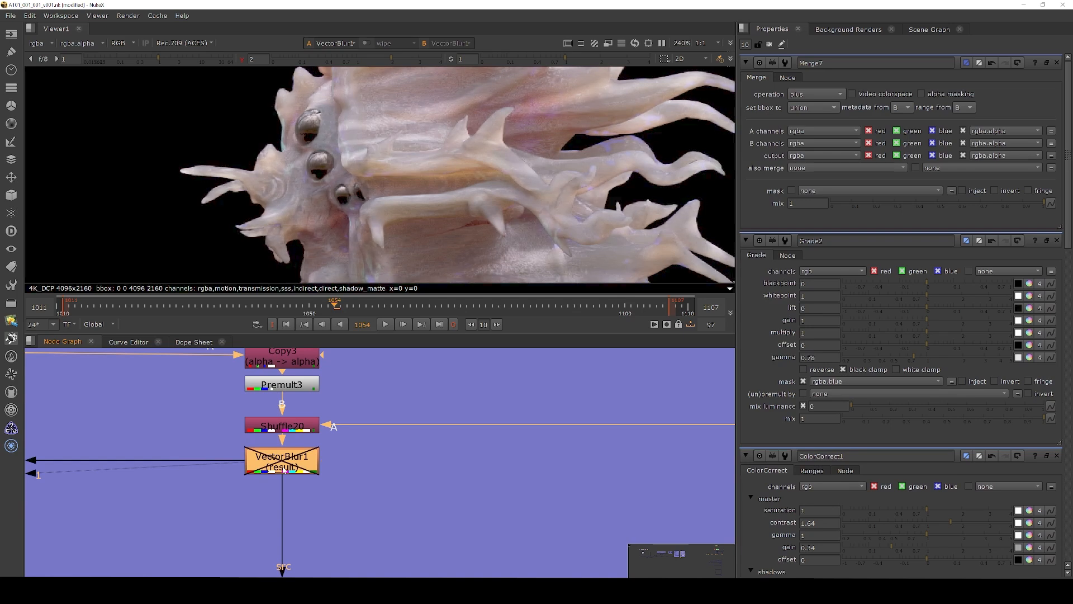
key("d")
key("d")
key("d")
Reset the viewer gamma to 1 and view the Read35 PREF pass.
scroll(323, 458, "down", 6)
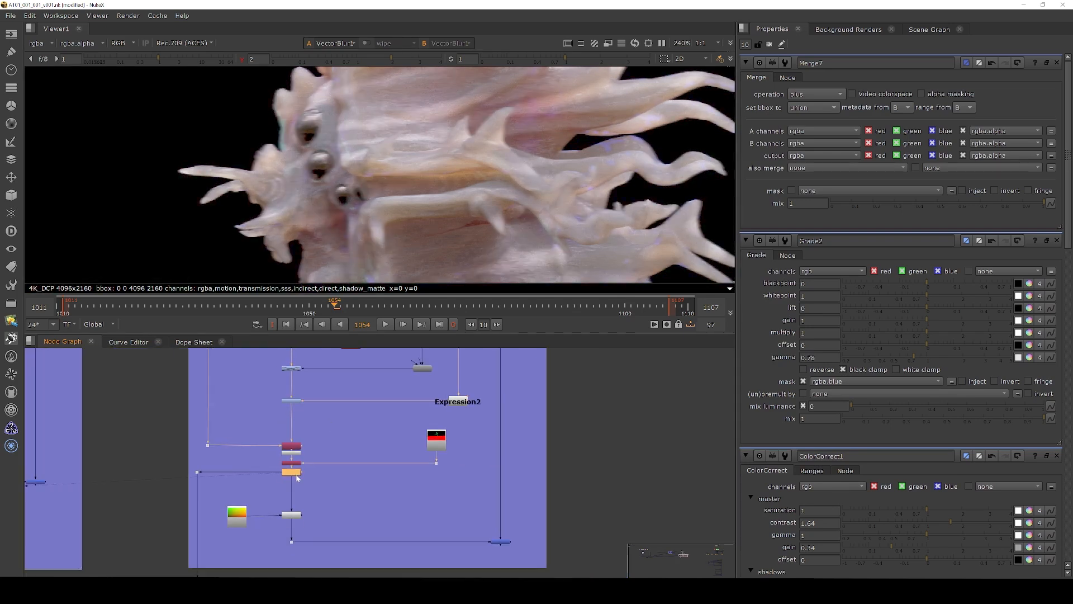
middle_click_drag(358, 515, 357, 516)
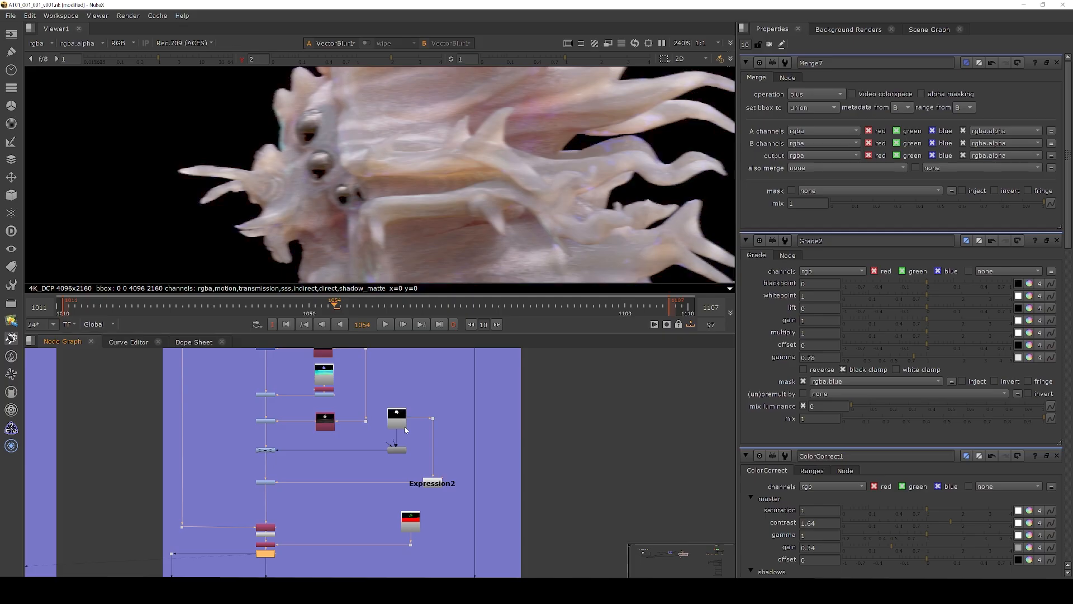
left_click(242, 60)
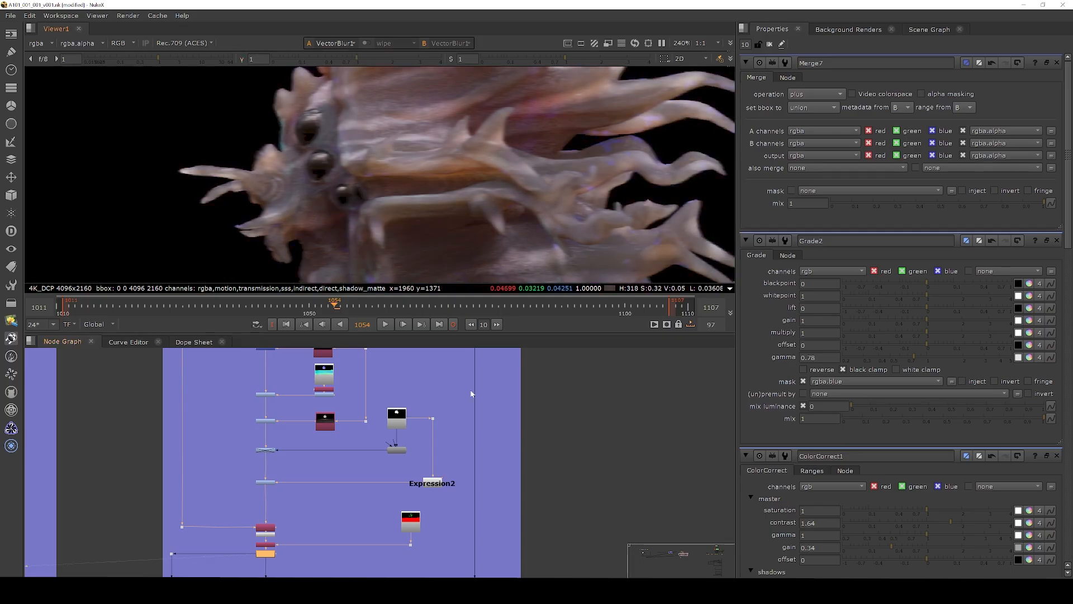
scroll(415, 423, "up", 6)
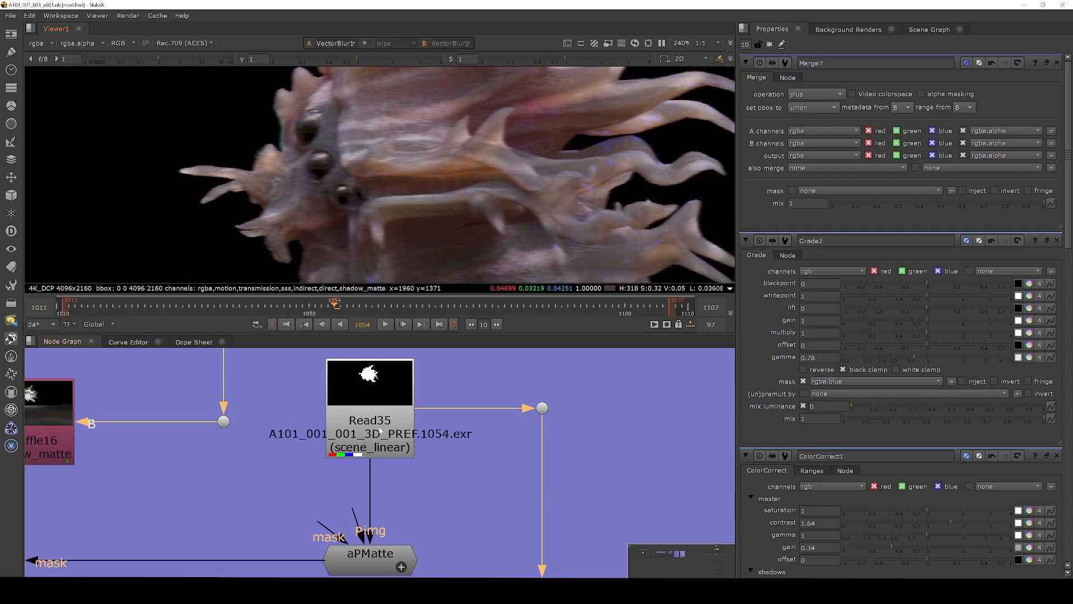
key("1")
Lower the viewer gain to about 0.016 to inspect the PREF colours, and reset it to 1.
scroll(374, 152, "down", 2)
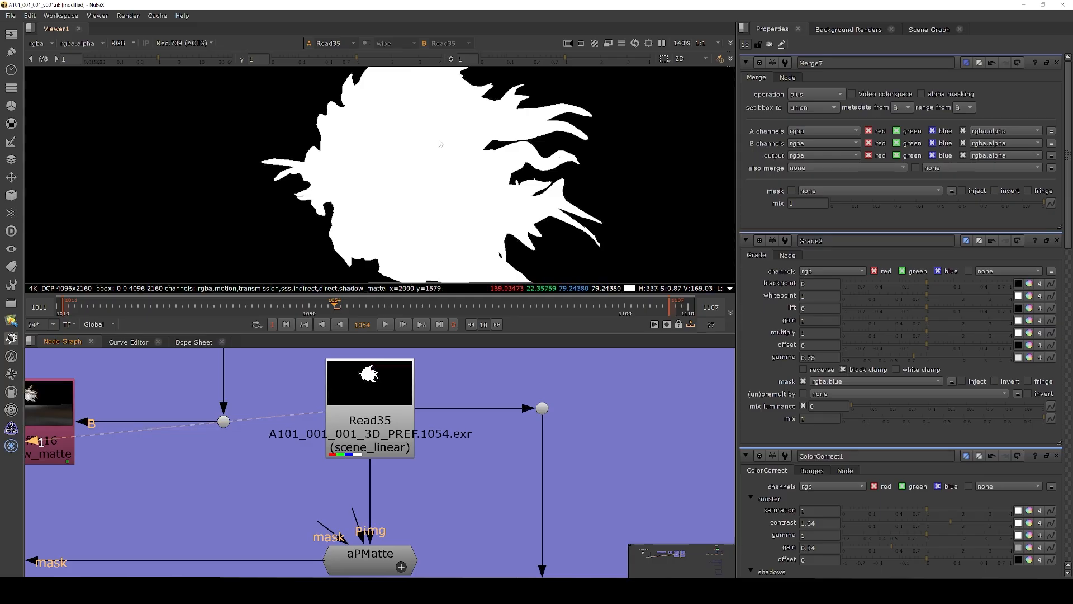
left_click_drag(159, 64, 85, 63)
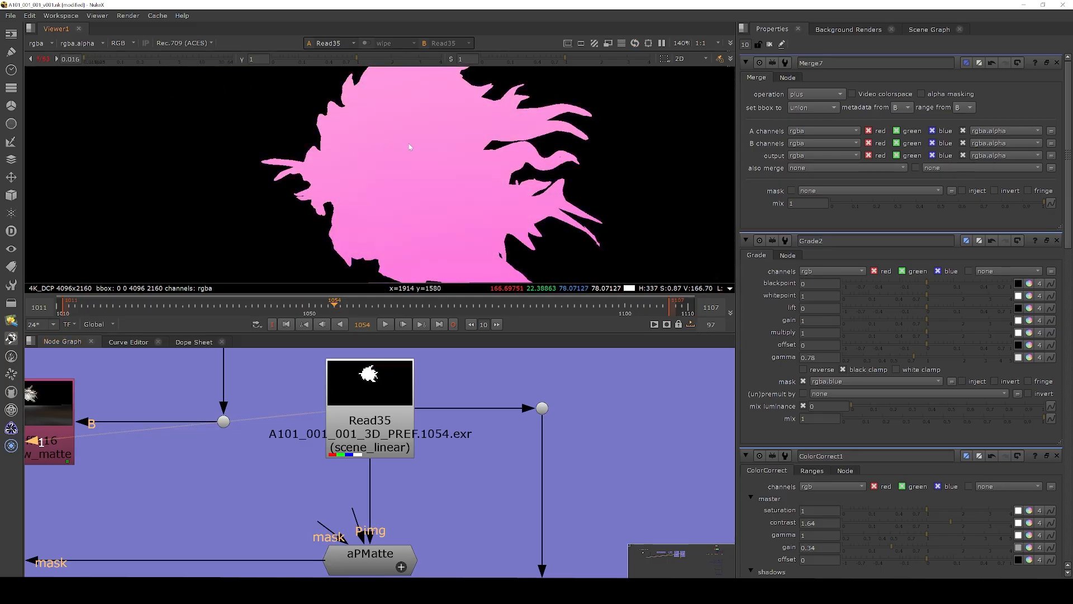
left_click(44, 58)
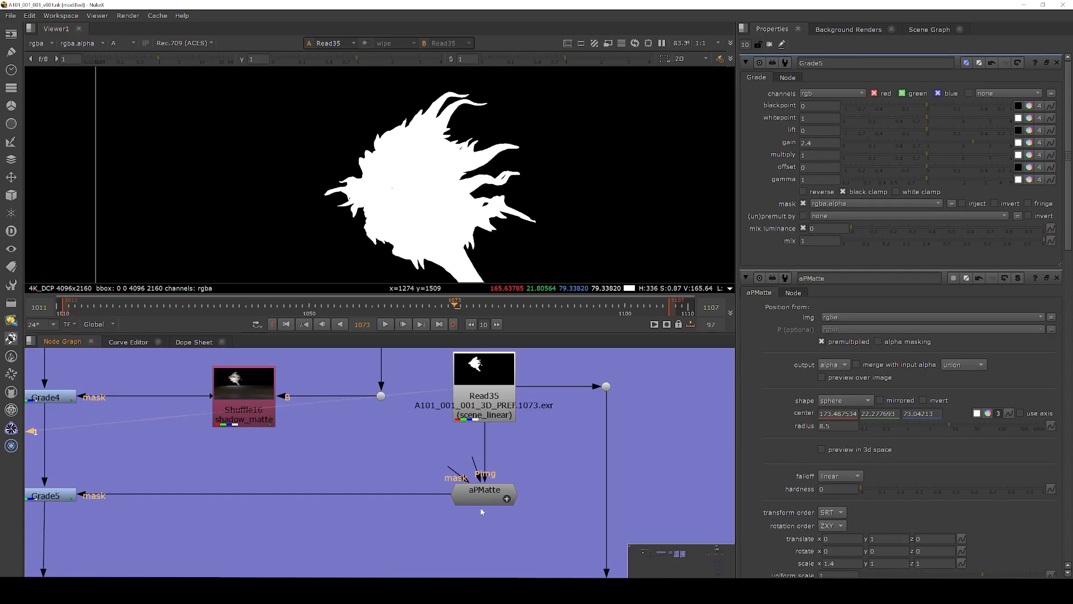
View aPMatte's alpha output and compare it with the Read35 PREF pass feeding it.
scroll(484, 501, "up", 3)
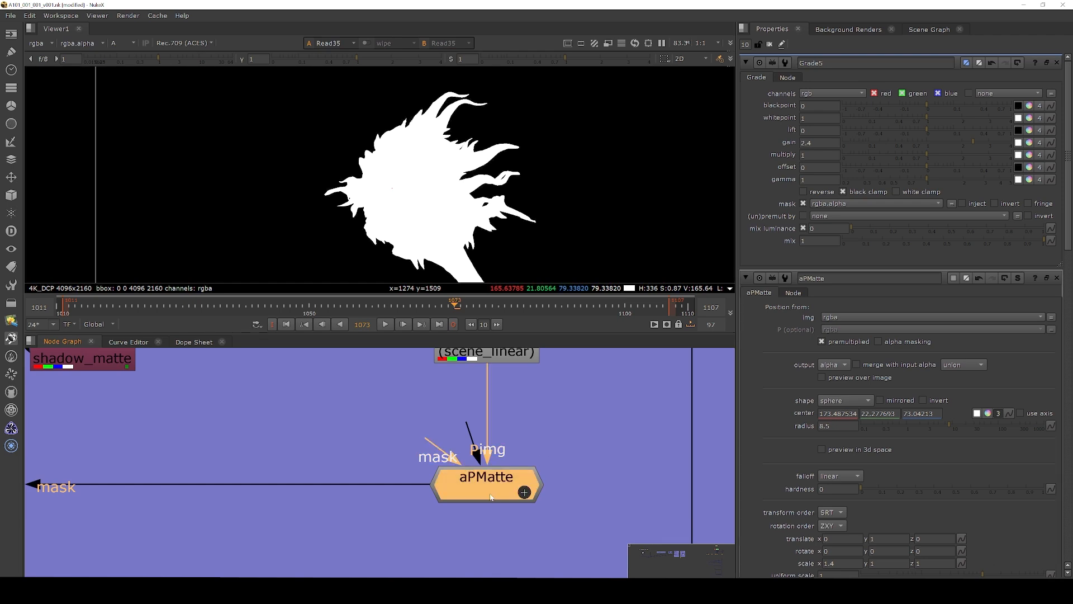
key("1")
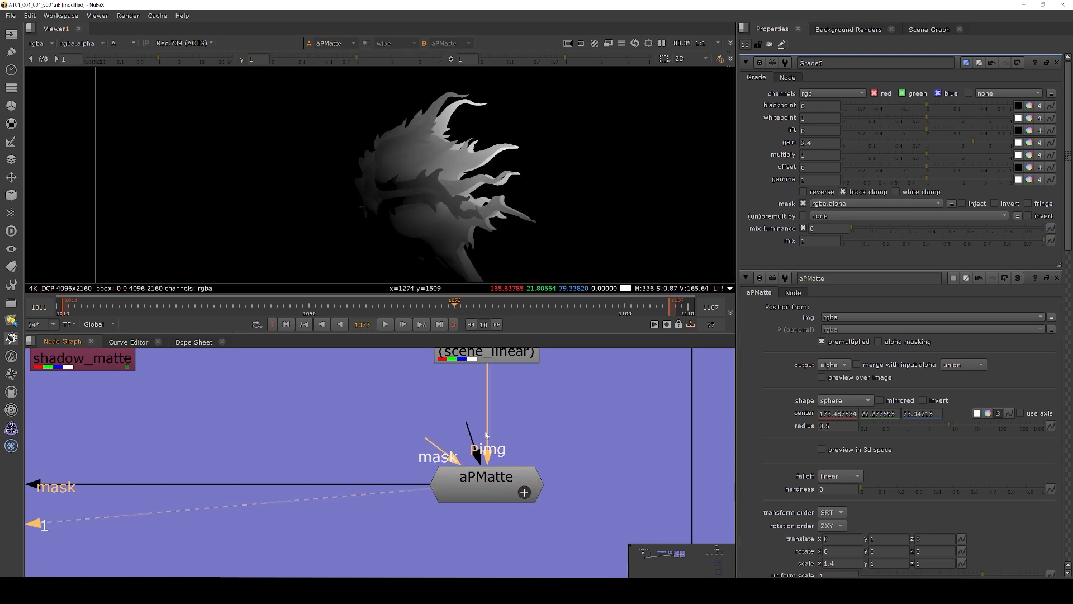
left_click(516, 359)
key("1")
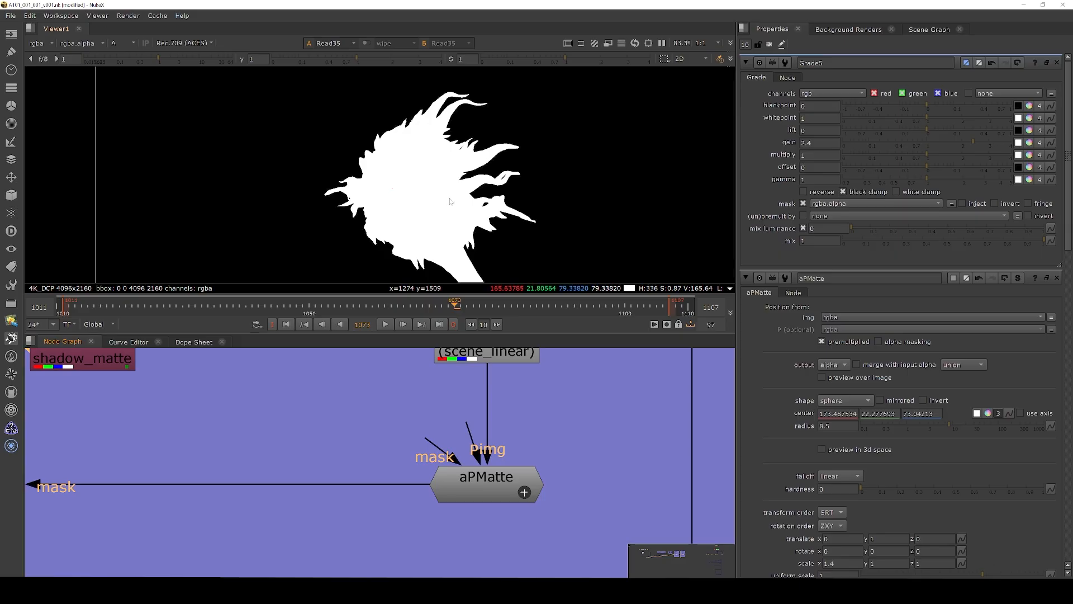
middle_click_drag(551, 381, 429, 497)
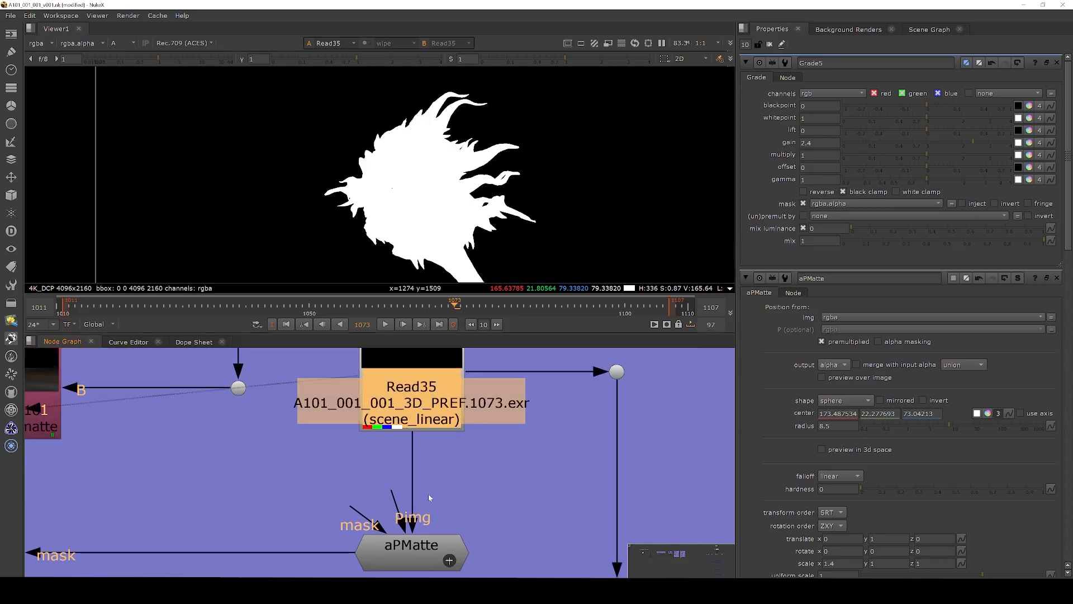
Sample a new sphere centre for aPMatte from the Read35 PREF pass near the tip of a rear spike.
left_click(431, 556)
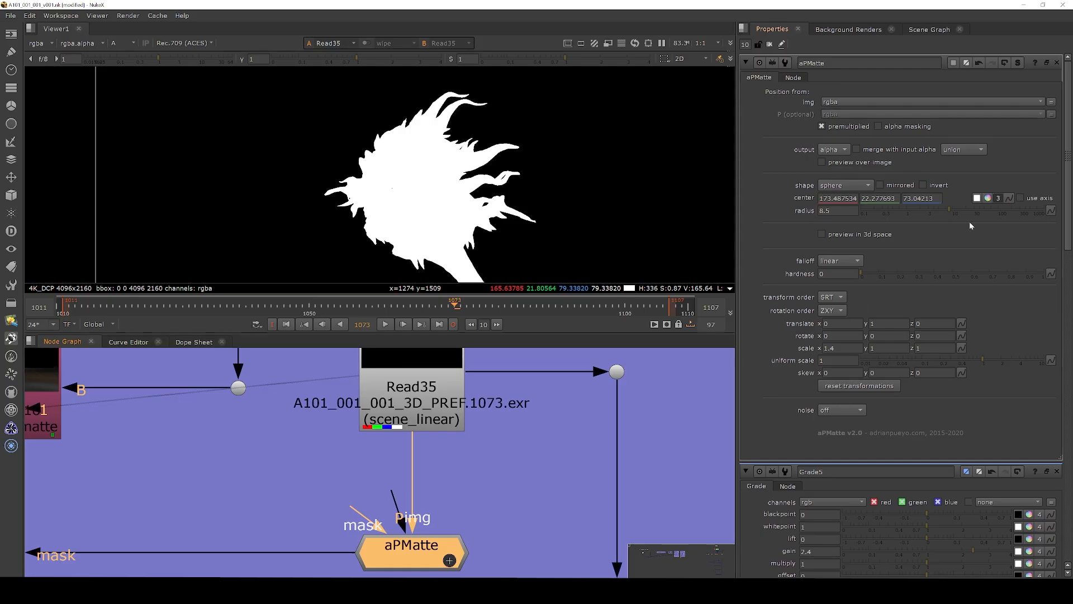
left_click(977, 198)
scroll(536, 232, "up", 10)
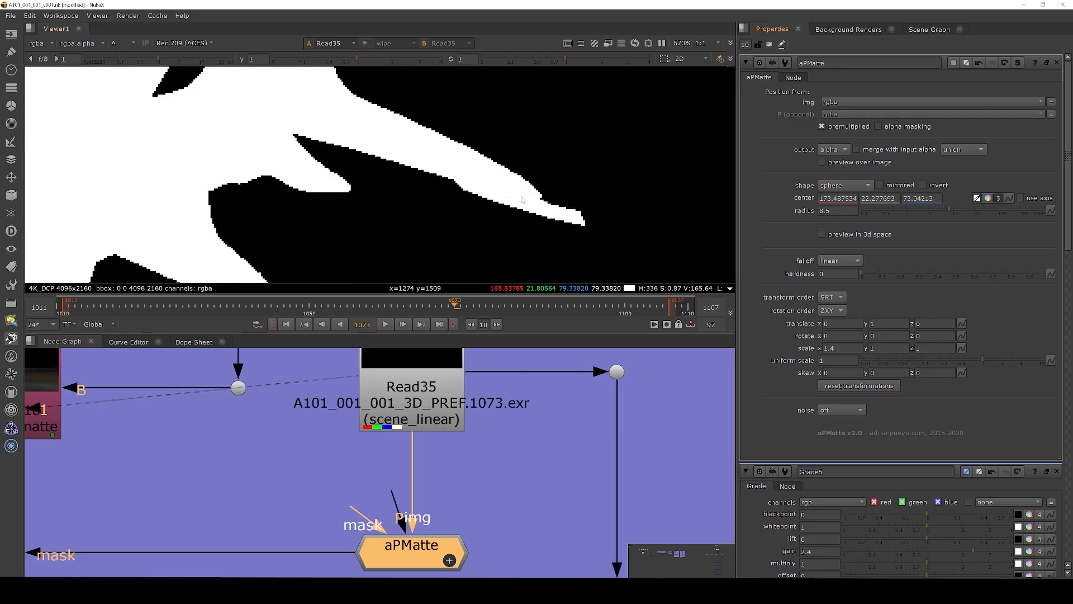
left_click(526, 199, "ctrl")
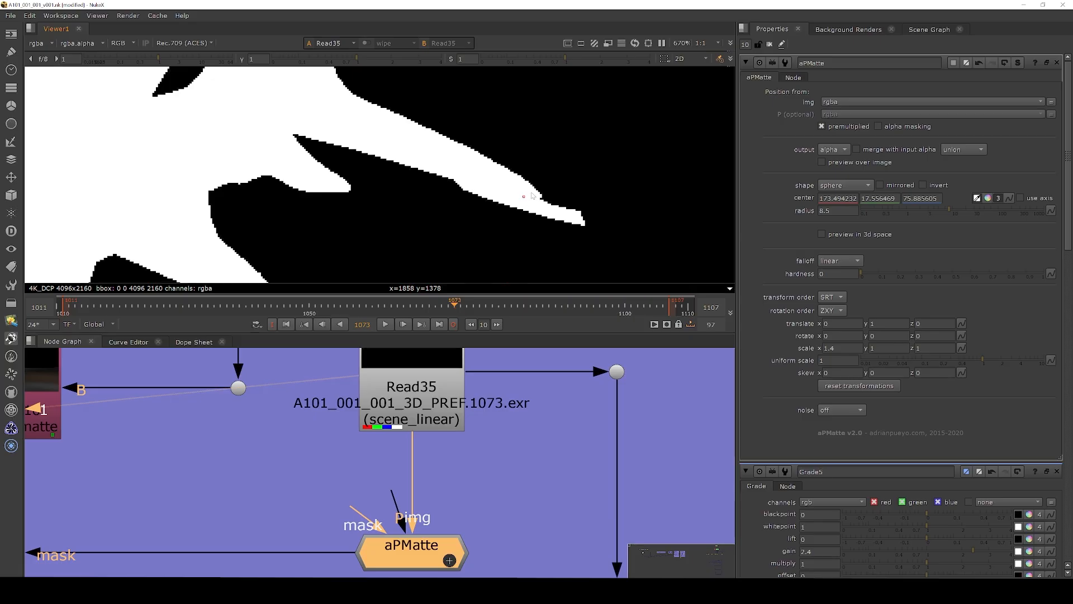
View aPMatte's alpha and examine the matte falloff around the newly sampled spike.
scroll(487, 202, "down", 5)
key("1")
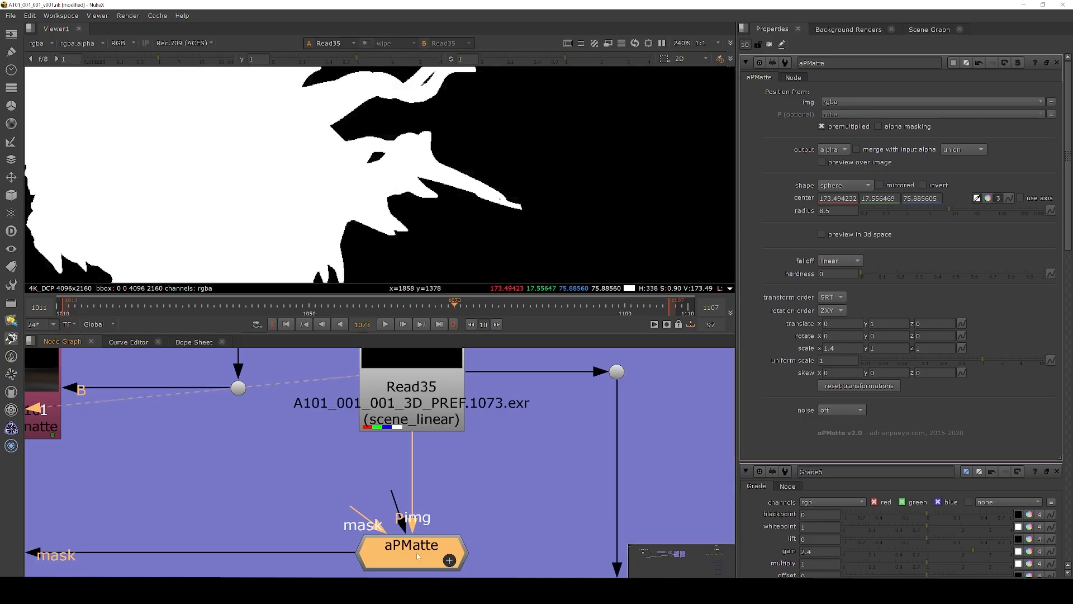
left_click(475, 480)
scroll(491, 173, "down", 4)
scroll(489, 176, "down", 4)
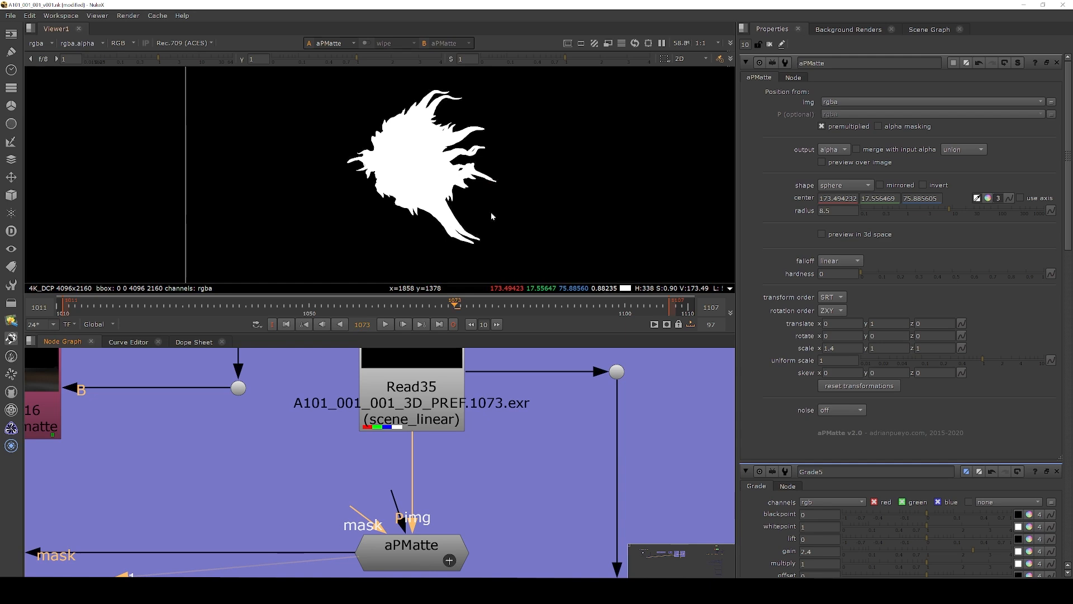
key("a")
scroll(492, 181, "up", 2)
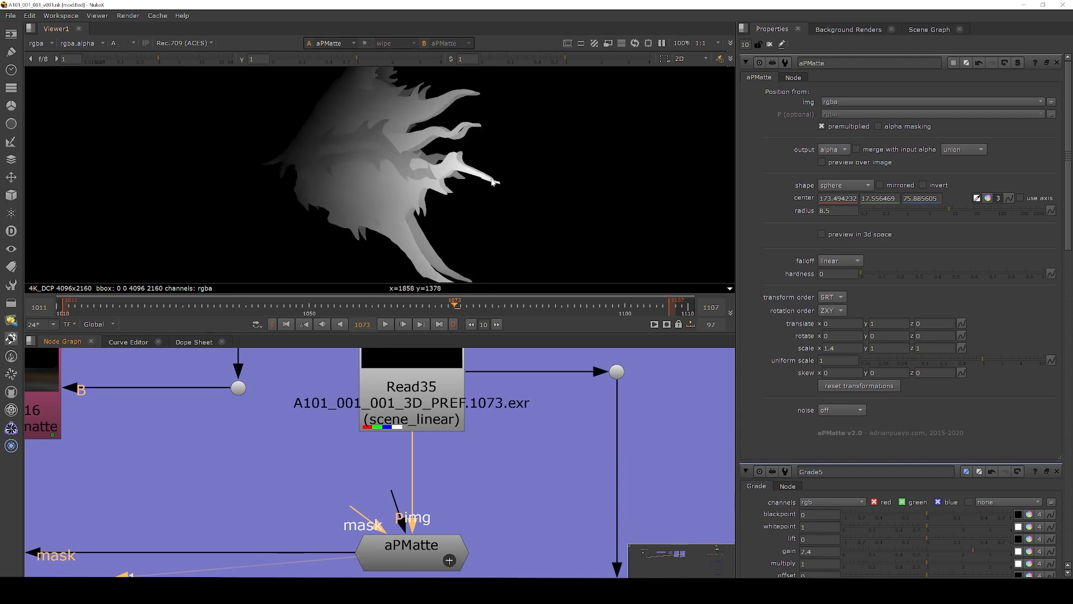
scroll(492, 181, "down", 1)
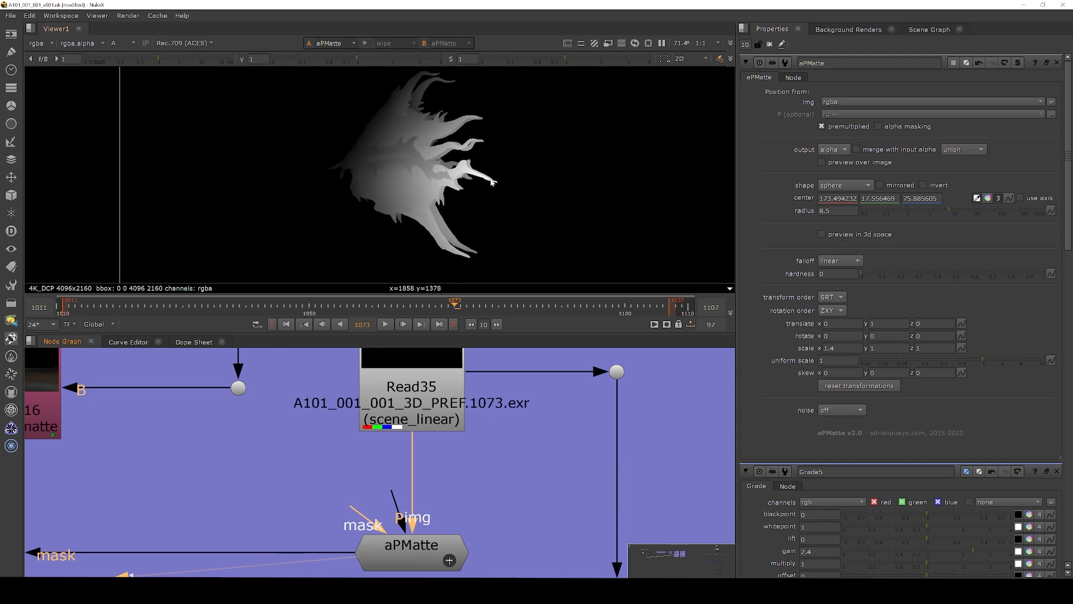
scroll(507, 173, "up", 1)
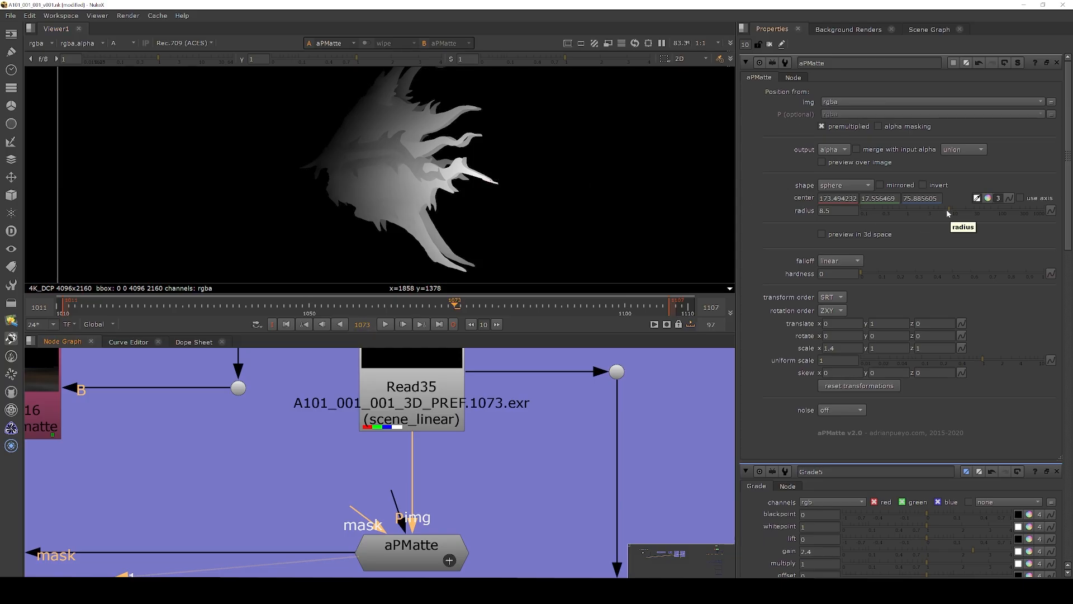
Set aPMatte's radius to 6.8 and play the shot to check how the matte follows the creature.
left_click_drag(947, 213, 931, 213)
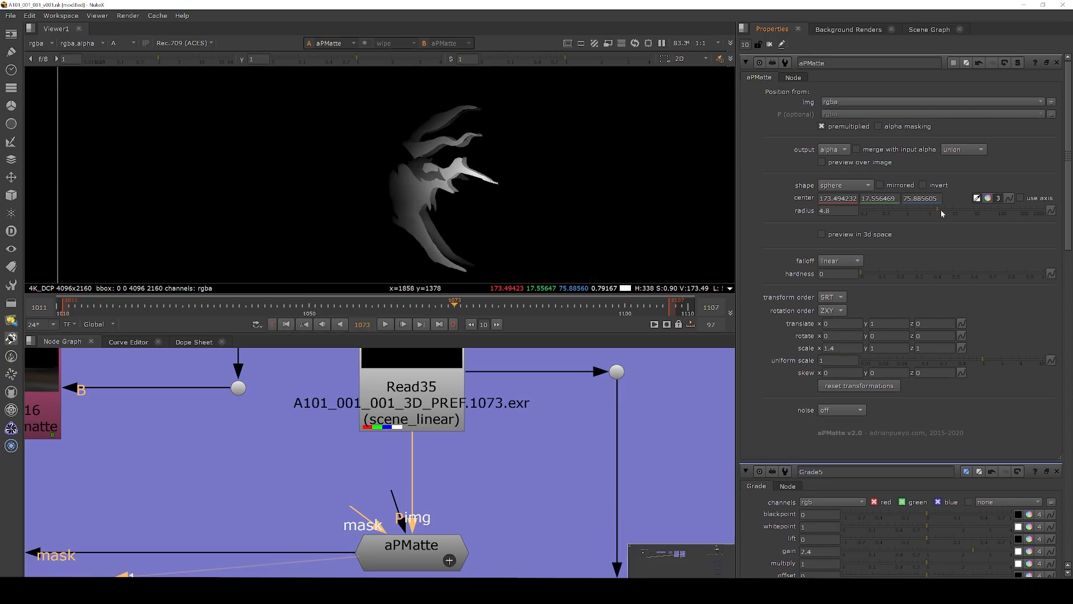
left_click(944, 210)
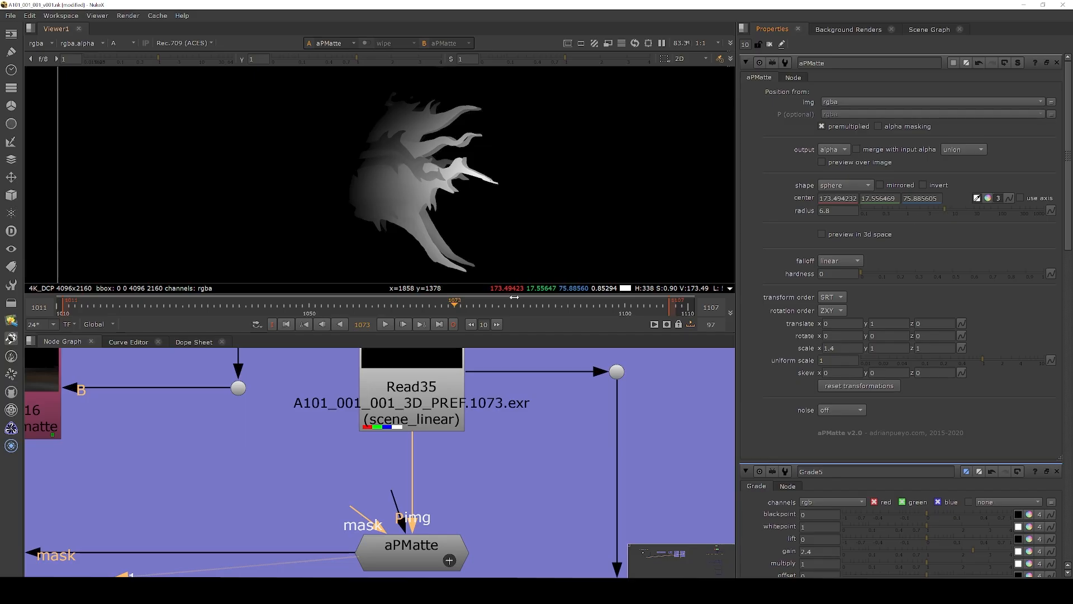
left_click(385, 324)
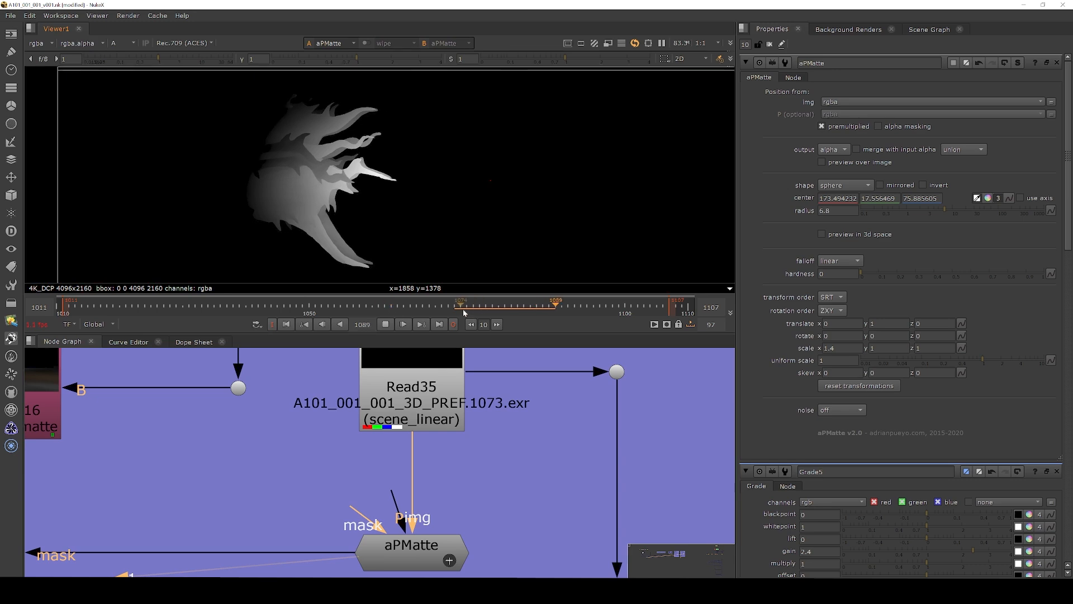
left_click(384, 325)
Duplicate aPMatte on the Read35 branch with the copy's properties open, and view Read35's output.
scroll(493, 462, "down", 4)
left_click_drag(444, 512, 404, 512)
left_click(480, 501)
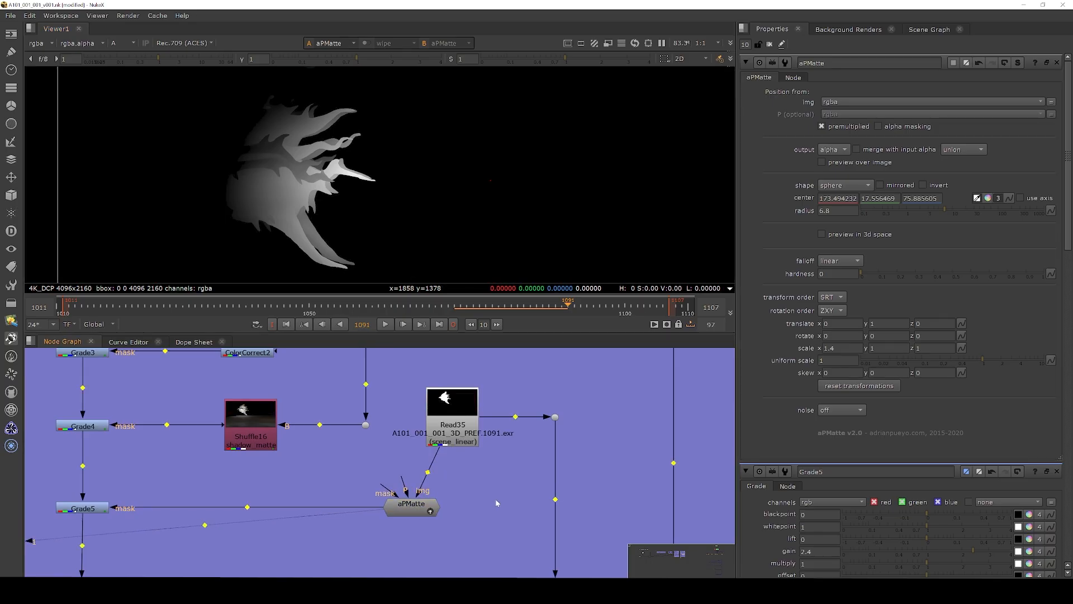
key("ctrl+v")
double_click(499, 506)
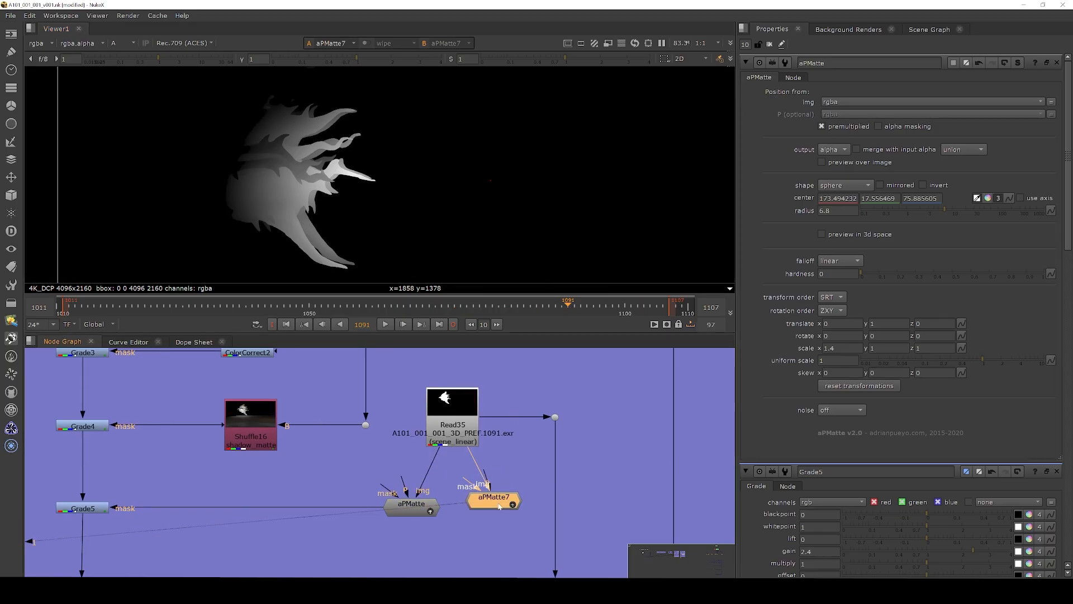
left_click(447, 422)
key("1")
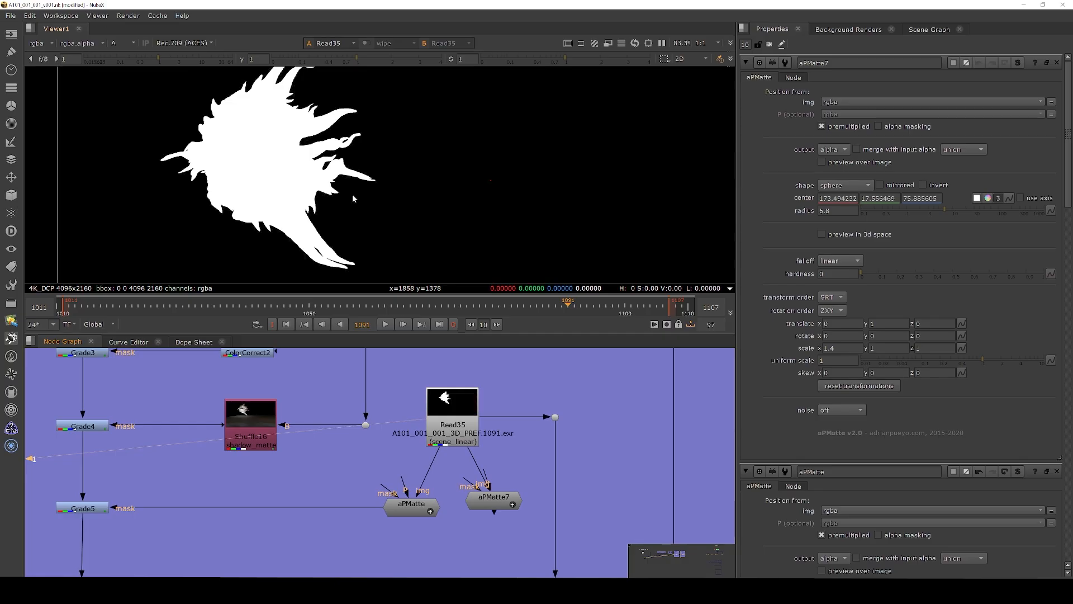
Sample a new sphere centre for aPMatte7 from the Read35 PREF pass near the tip of the creature's front spike.
scroll(352, 197, "down", 2)
middle_click_drag(312, 195, 382, 196)
scroll(308, 157, "up", 5)
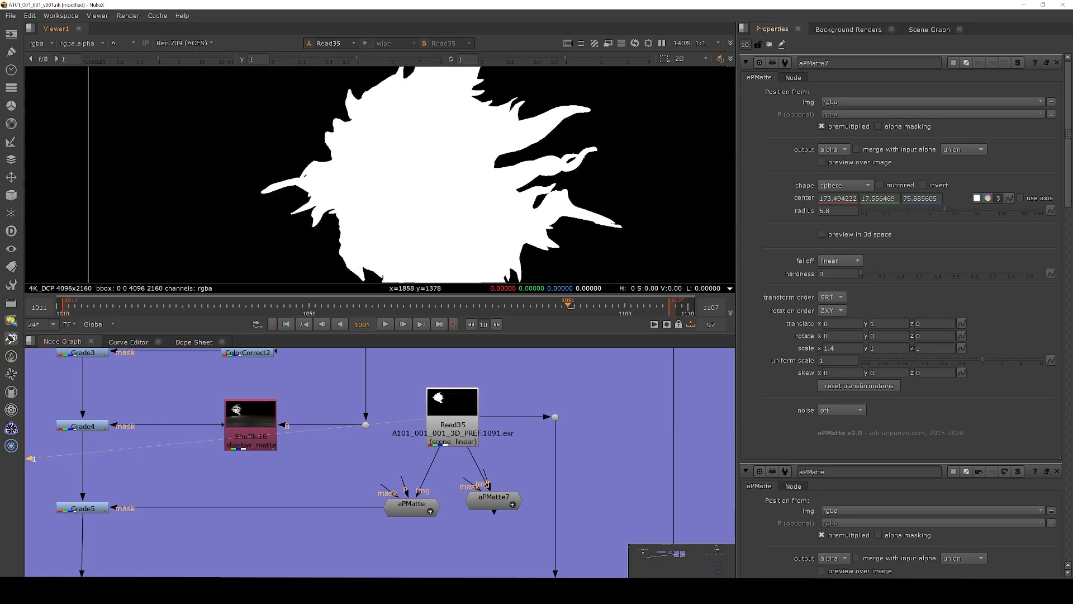
left_click(977, 199)
scroll(262, 190, "up", 5)
left_click(241, 188, "ctrl")
scroll(426, 190, "down", 3)
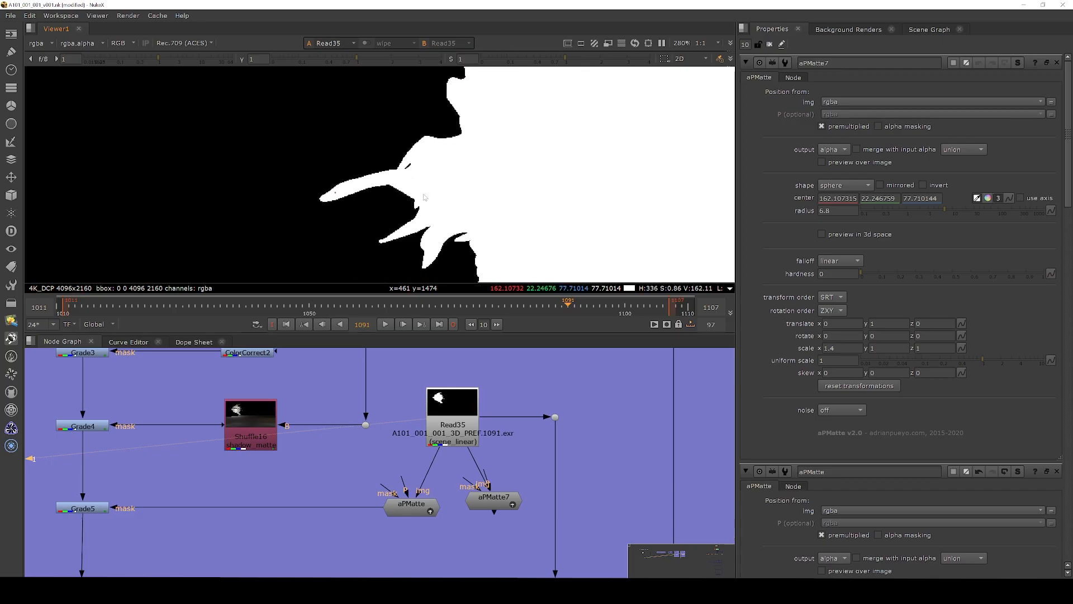
View aPMatte7's alpha and set its radius to 3.2.
left_click(497, 504)
key("1")
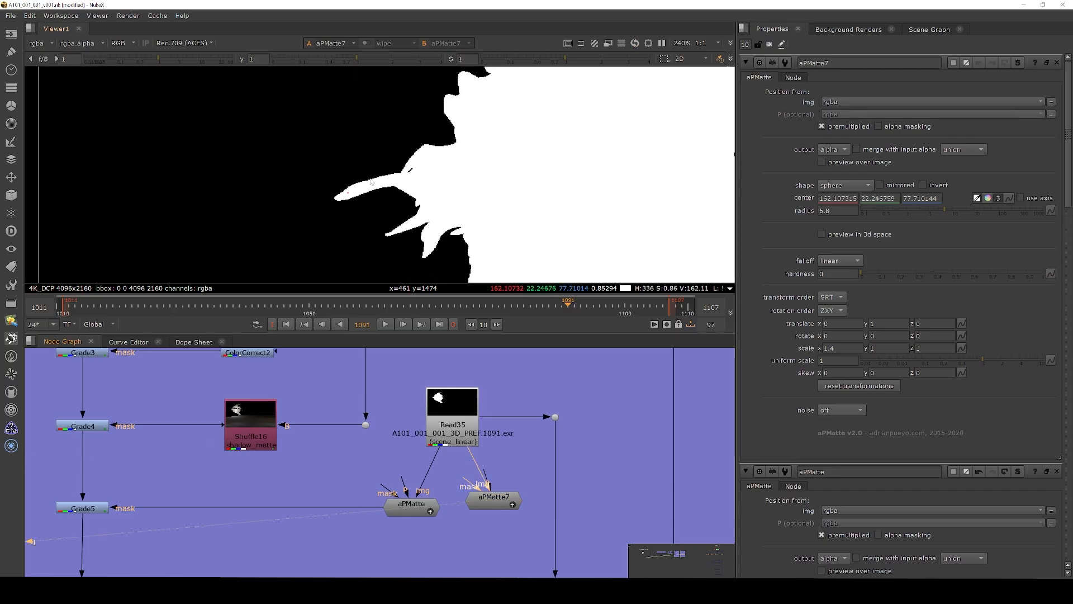
scroll(403, 209, "down", 4)
key("a")
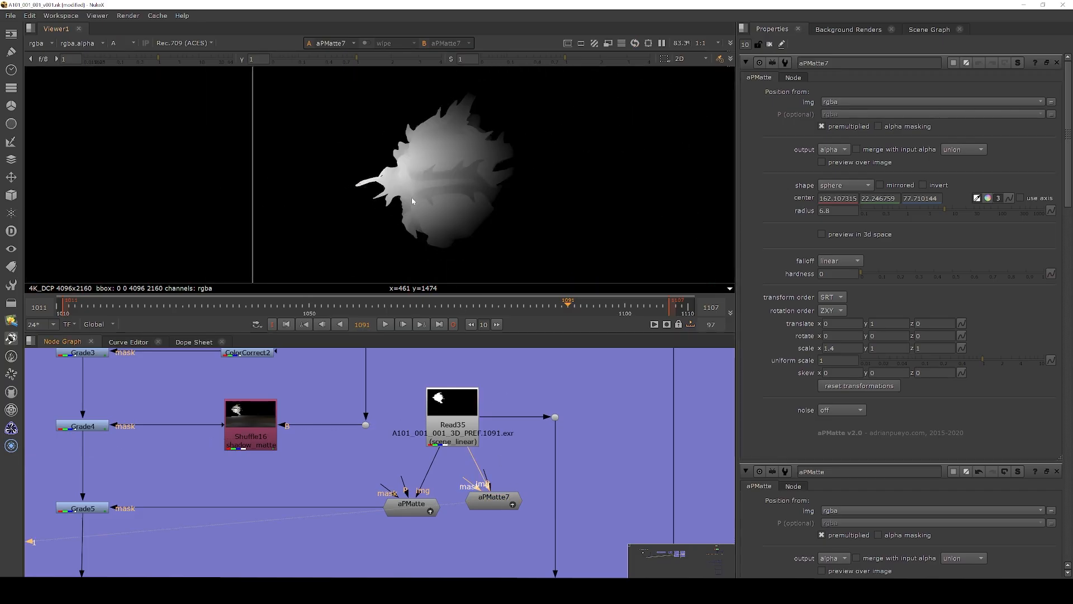
left_click(498, 502)
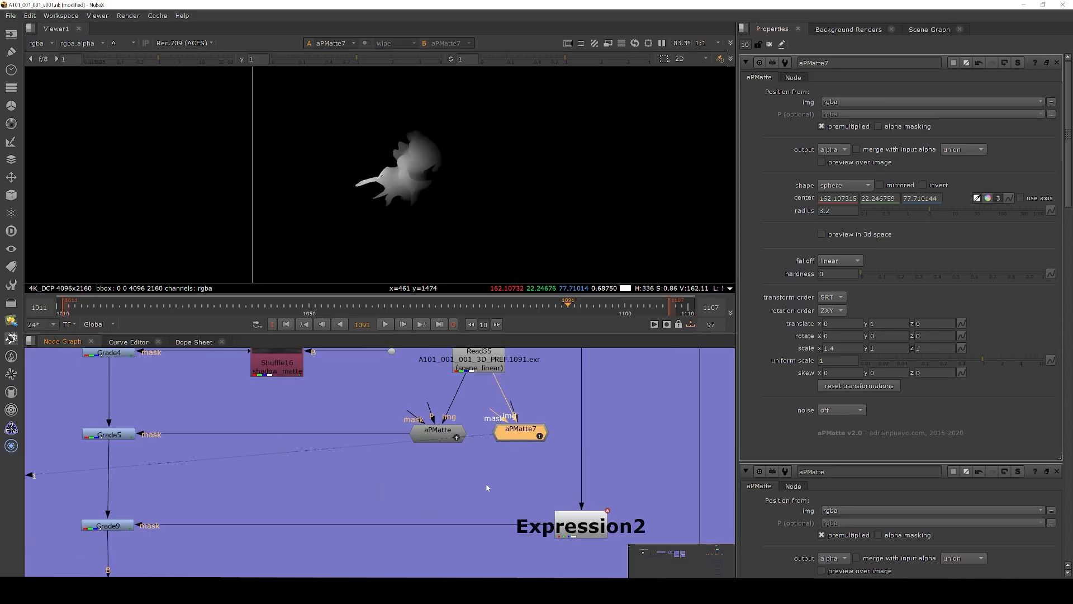
Merge aPMatte as A and aPMatte7 as B, view the result and set the merge operation to plus.
left_click(486, 486)
key("m")
left_click_drag(475, 468, 445, 436)
left_click_drag(493, 466, 518, 430)
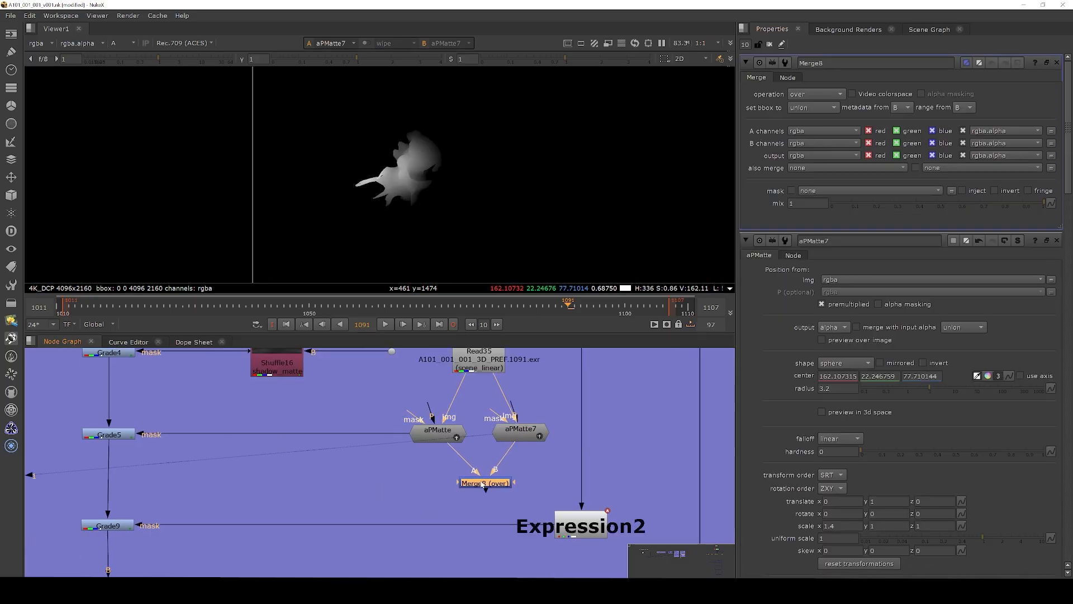
key("1")
left_click(816, 94)
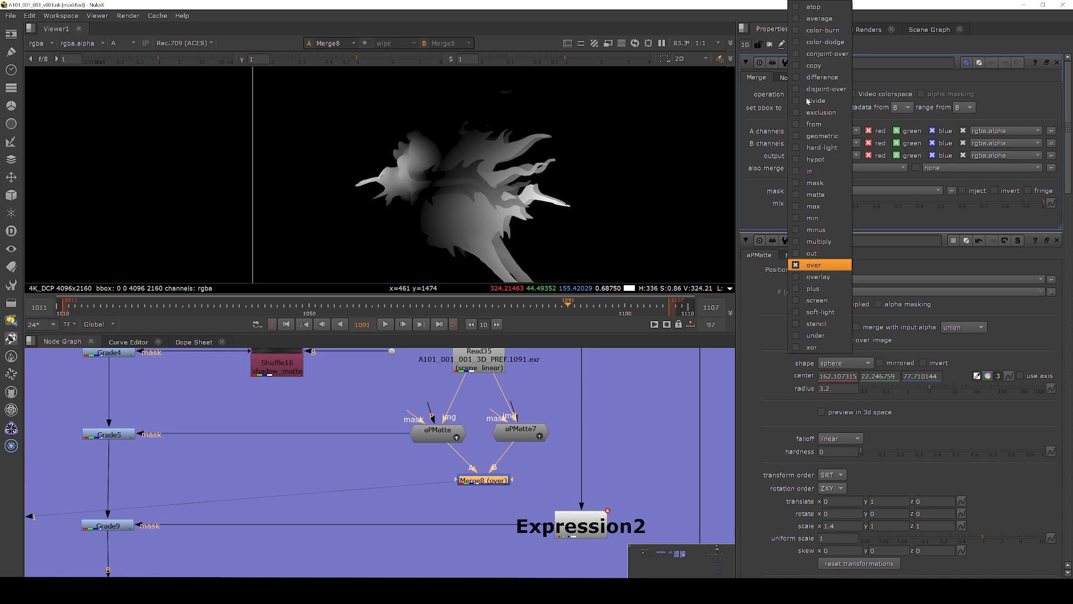
left_click(826, 290)
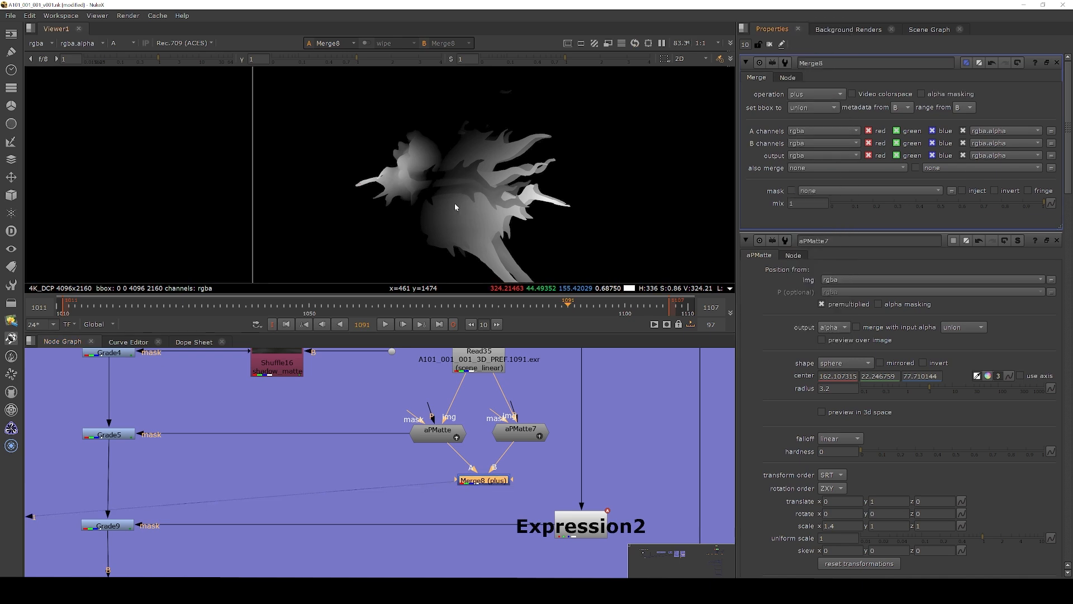
Examine the combined matte where the front and rear sphere falloffs meet on the creature's body.
scroll(425, 176, "up", 4)
left_click_drag(605, 108, 390, 215)
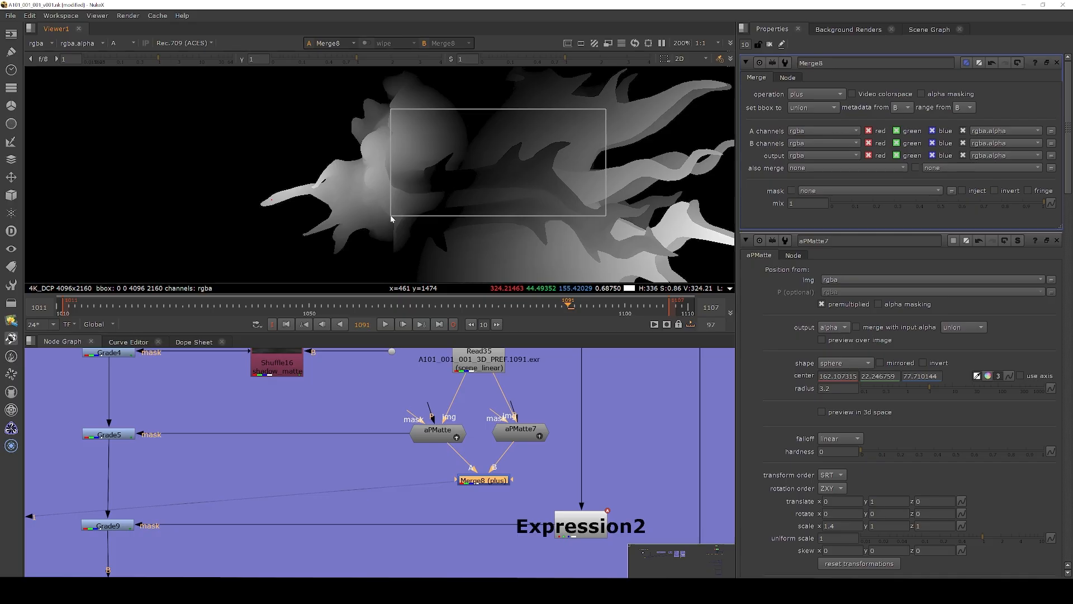
scroll(475, 136, "down", 2)
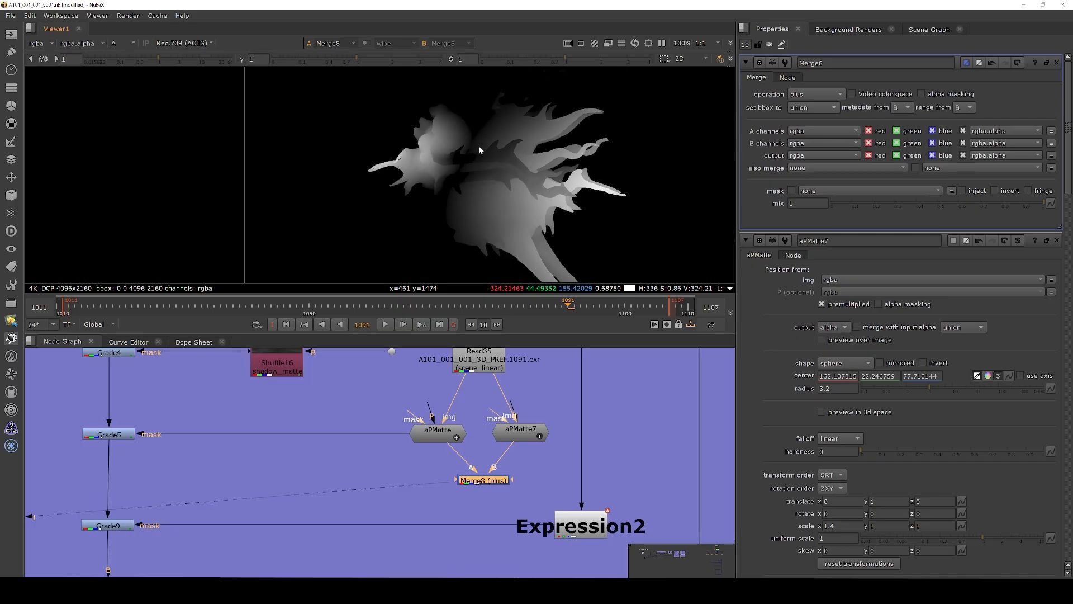
scroll(478, 146, "down", 1)
left_click_drag(590, 110, 488, 241)
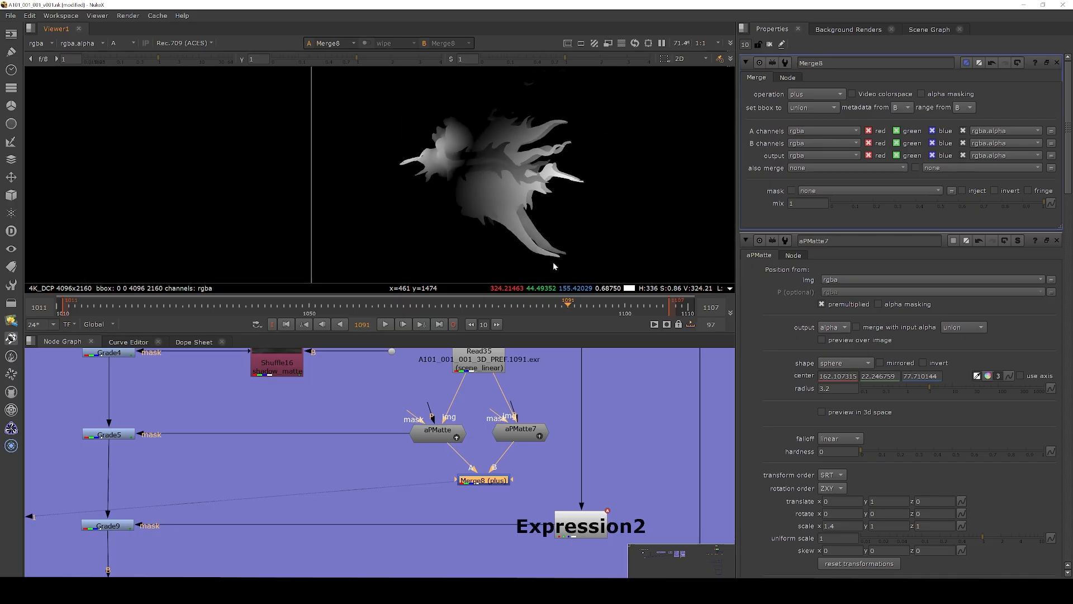
left_click(491, 481, "shift")
left_click(402, 325)
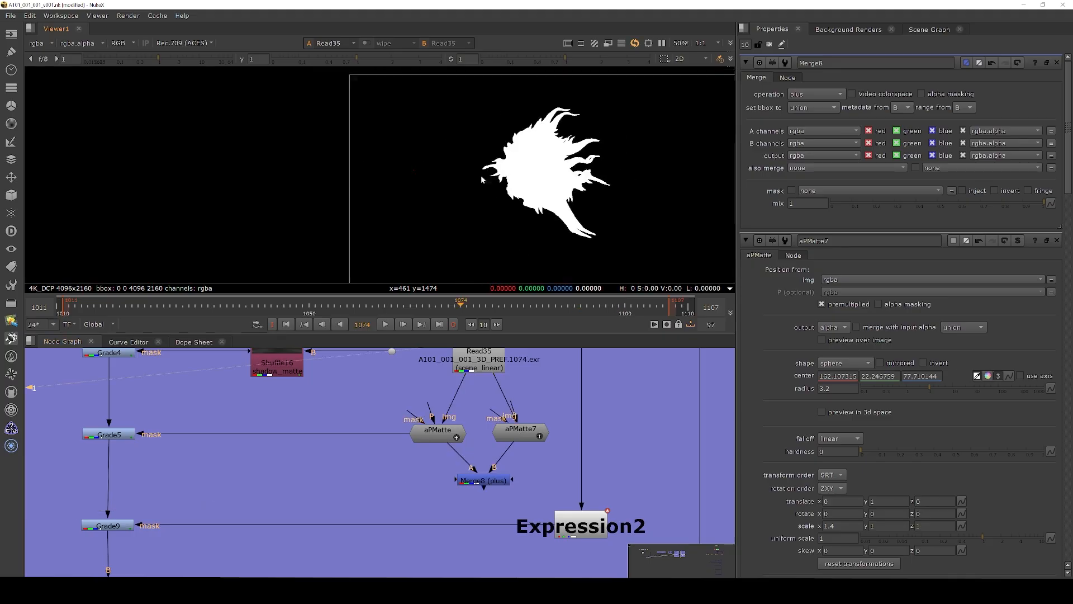
Add an Expression node, connect it to the dot on Read35's output and view it.
middle_click_drag(547, 153, 477, 173)
scroll(477, 173, "up", 2)
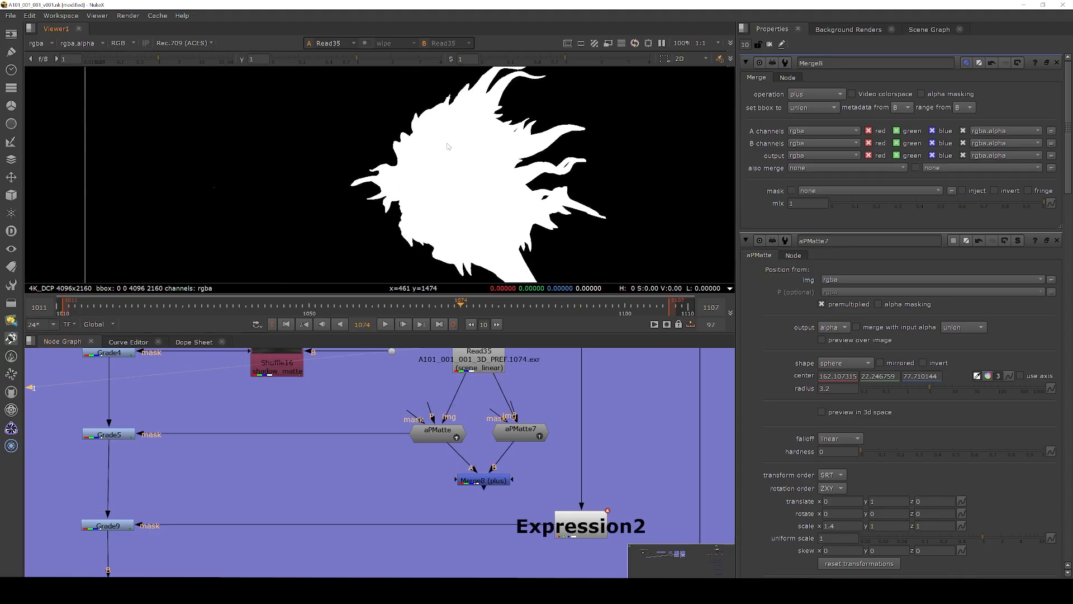
middle_click_drag(624, 402, 567, 438)
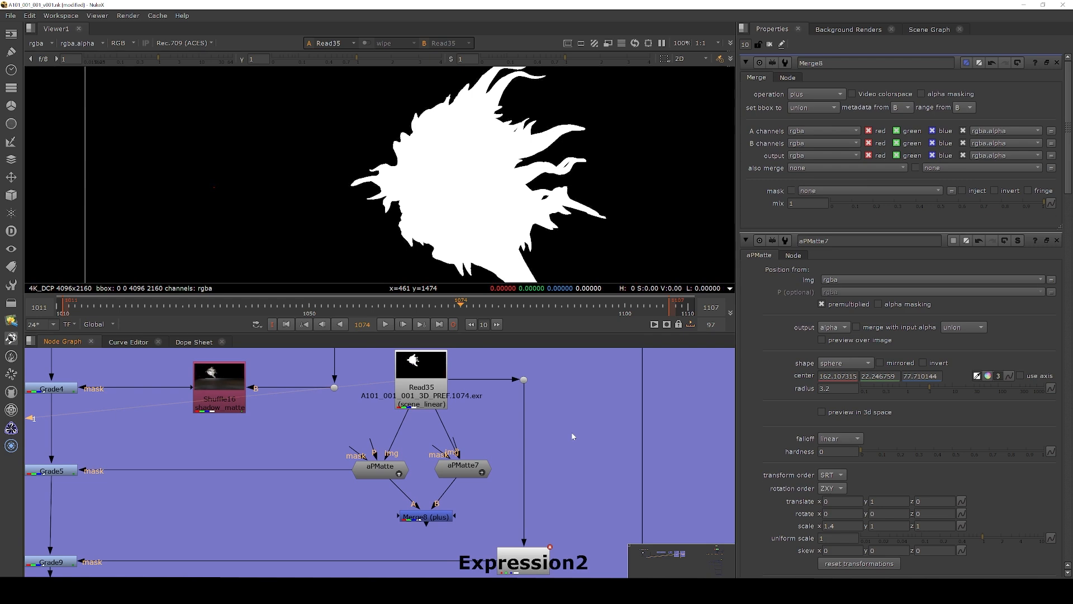
key("Tab")
type("express")
left_click(527, 430)
scroll(577, 396, "up", 3)
left_click_drag(551, 395, 489, 369)
key("1")
Set Expression1's alpha channel expression to noise(r,g,b), compare it with the incoming PREF pass and view its alpha.
left_click(807, 237)
type("noise(r,g,b")
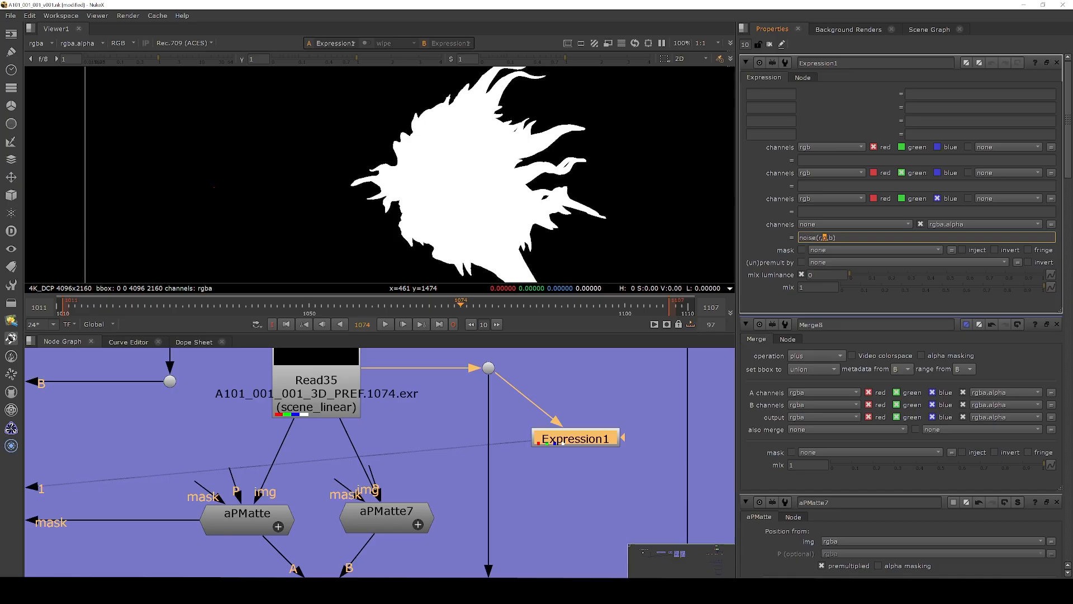
left_click(488, 367)
key("1")
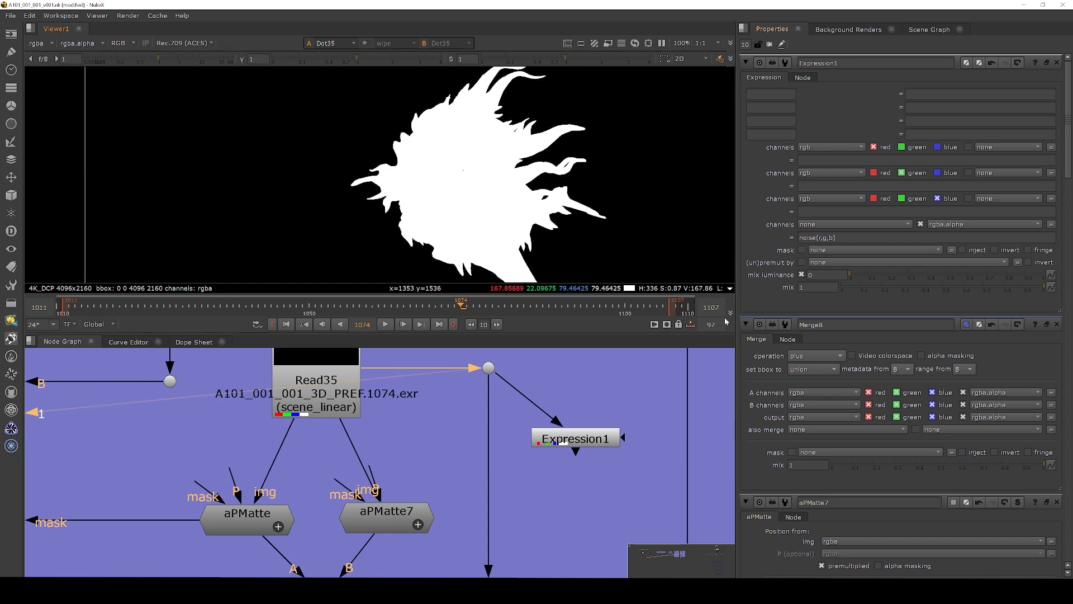
left_click_drag(654, 386, 515, 467)
key("1")
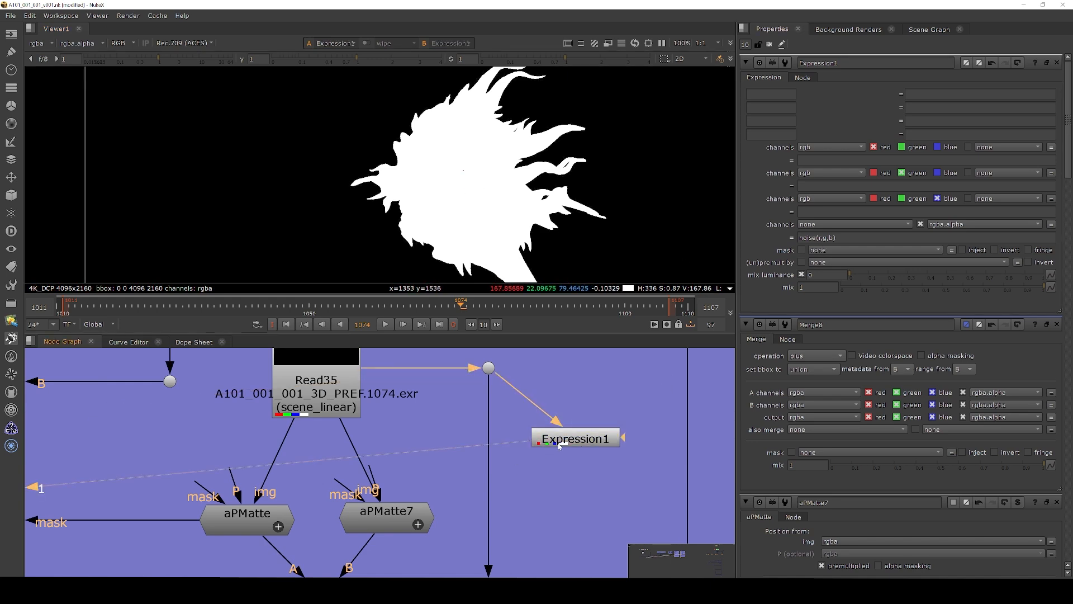
key("a")
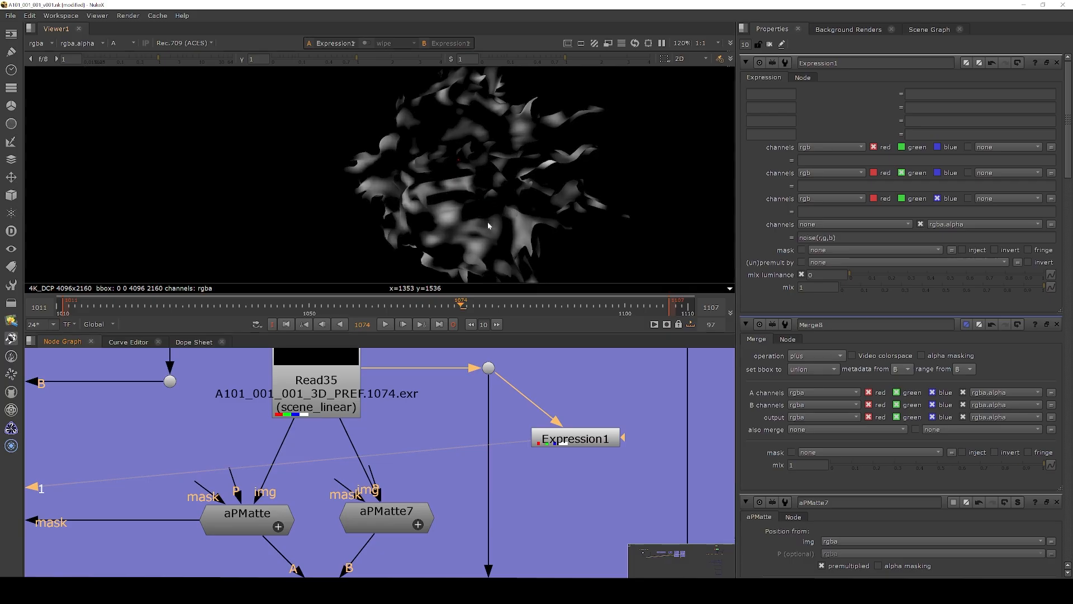
Play and scrub the shot to check how the position-based noise follows the creature.
middle_click_drag(462, 204, 457, 199)
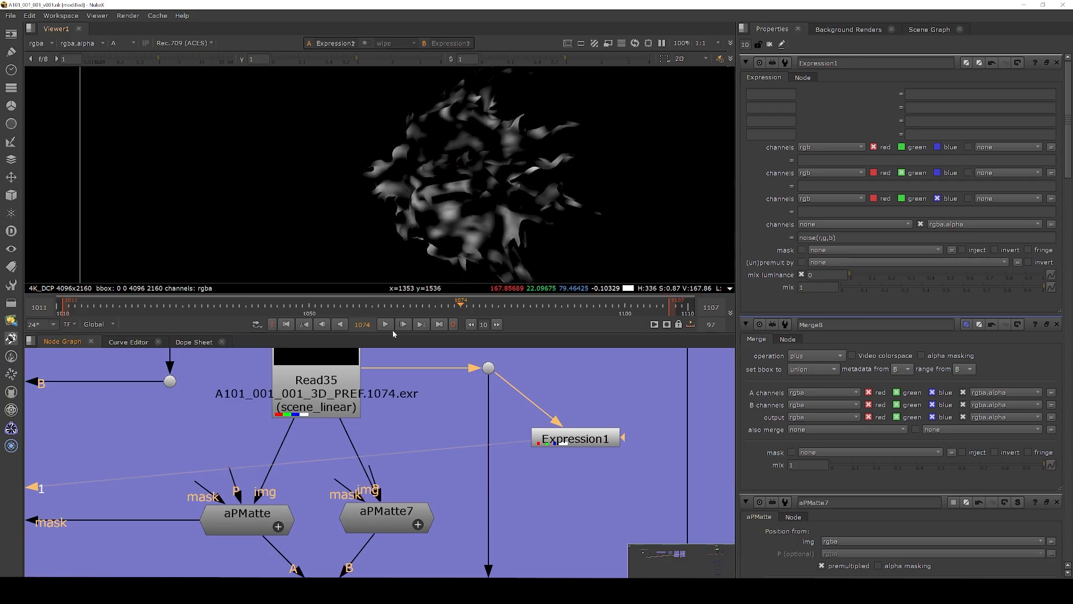
left_click(386, 324)
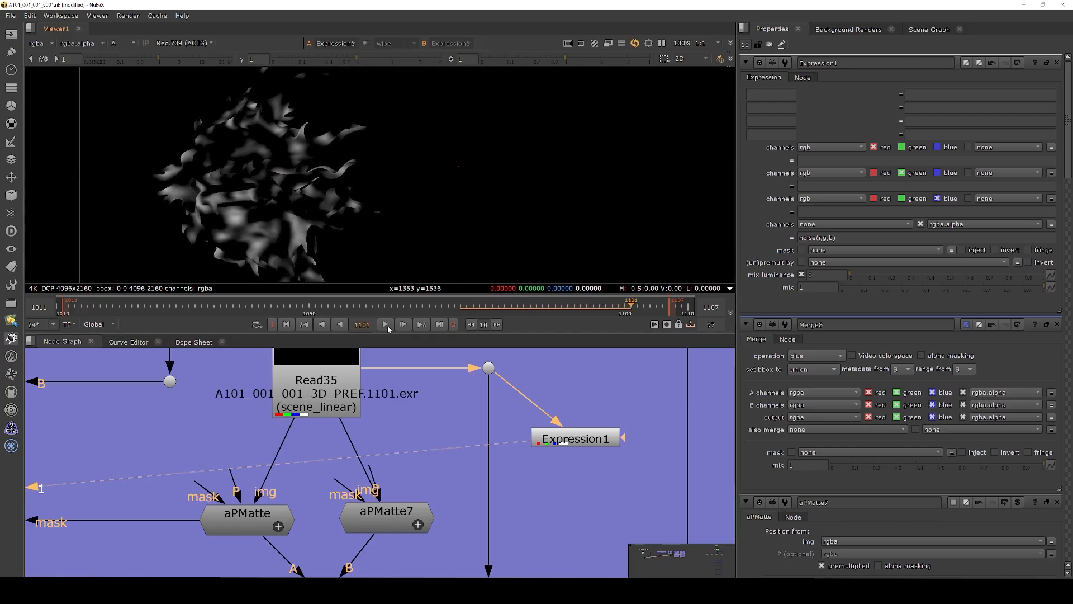
left_click(386, 324)
left_click(531, 304)
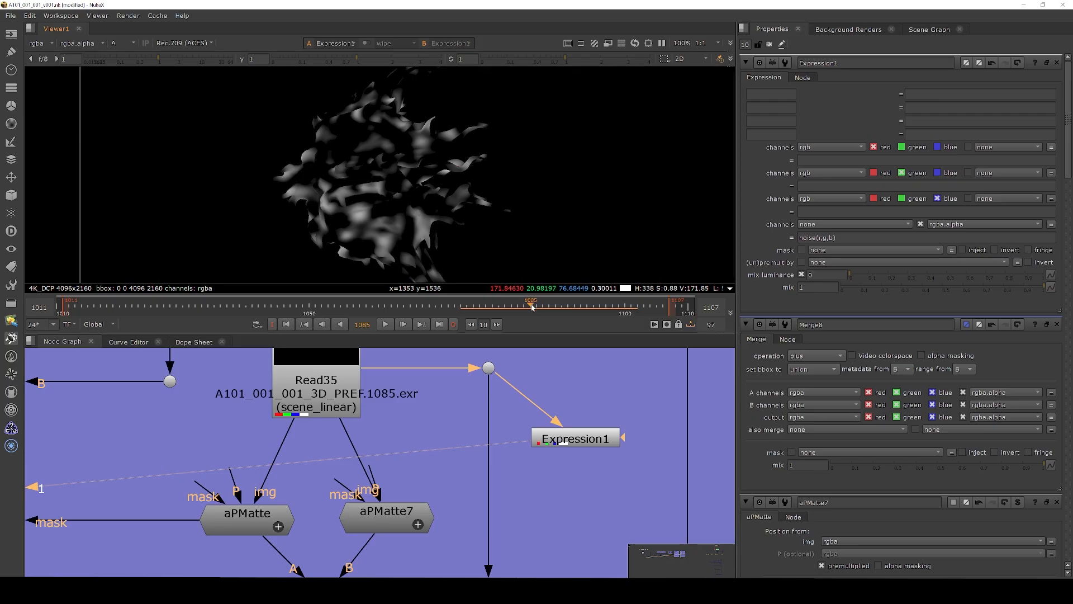
left_click_drag(532, 307, 489, 310)
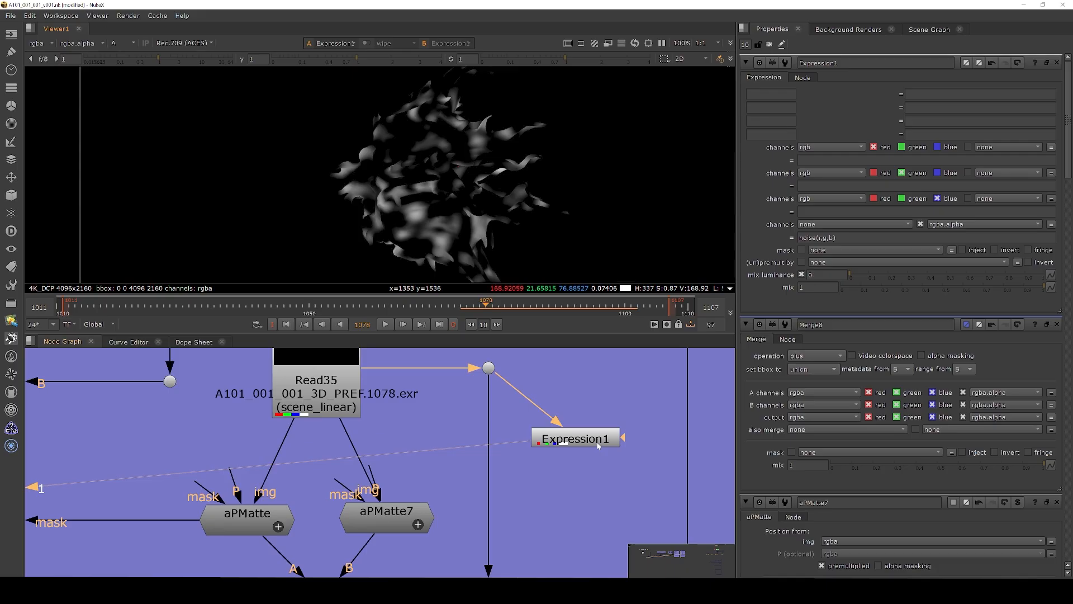
Review Expression1's alpha formula and variable fields, and open Expression2's properties with its output in the viewer.
left_click(587, 444)
left_click_drag(836, 238, 798, 237)
left_click(771, 94)
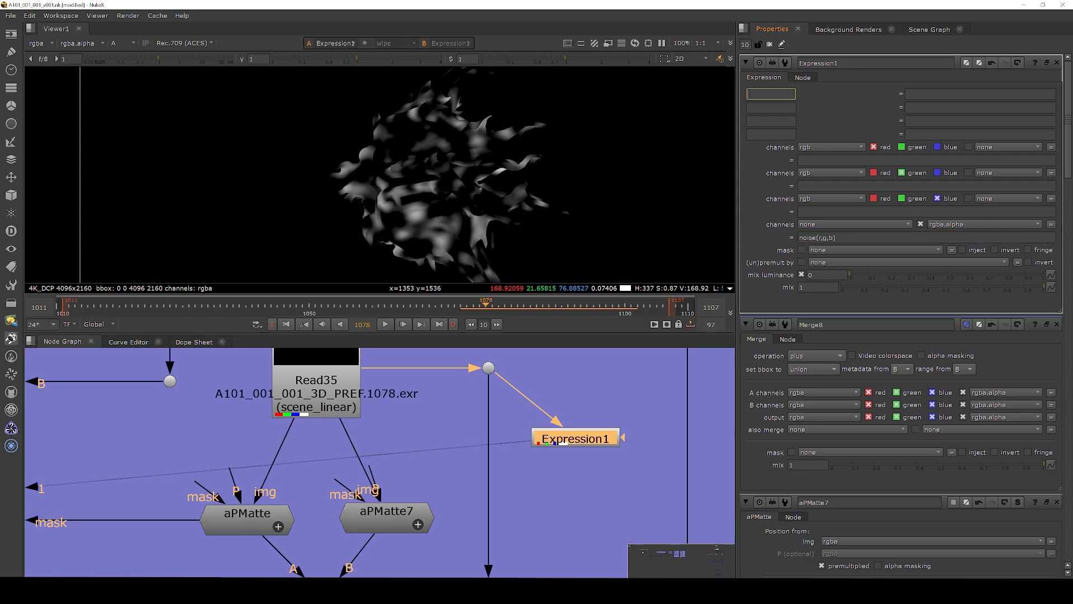
left_click(771, 107)
scroll(515, 417, "down", 7)
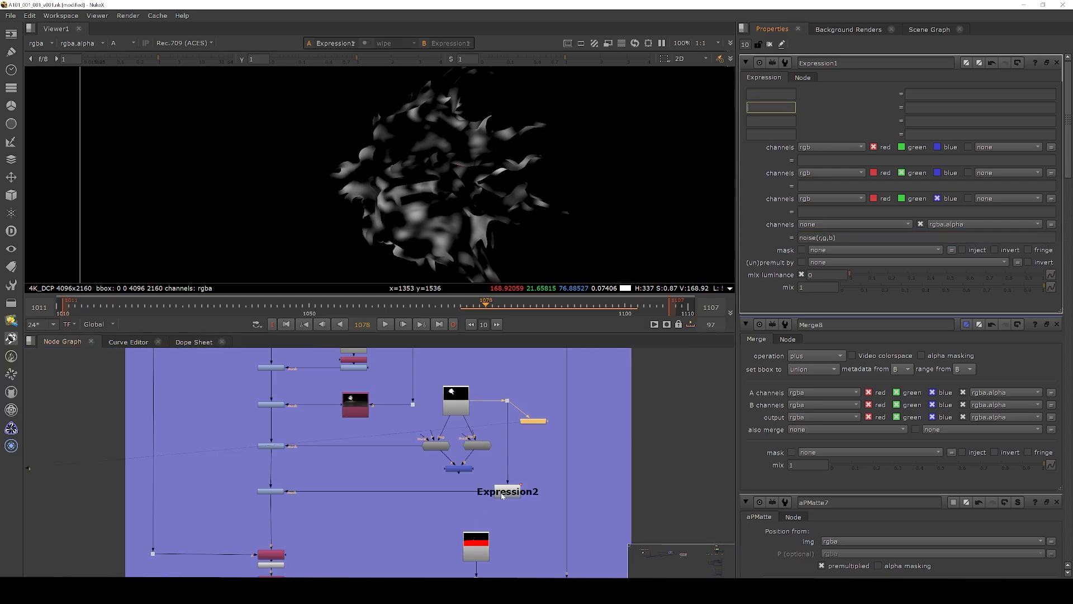
scroll(503, 495, "up", 8)
double_click(517, 496)
key("1")
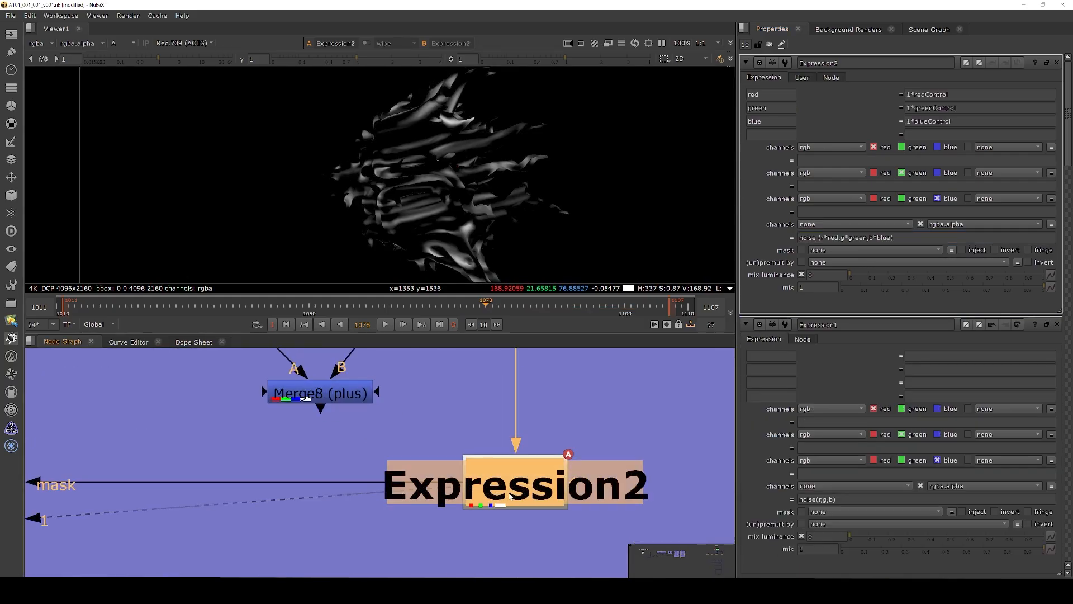
Examine Expression2's red, green and blue variables, its redControl, greenControl and blueControl user knobs, and the resulting stretched noise.
left_click(771, 94)
left_click_drag(759, 94, 708, 108)
left_click_drag(954, 94, 818, 85)
left_click(803, 79)
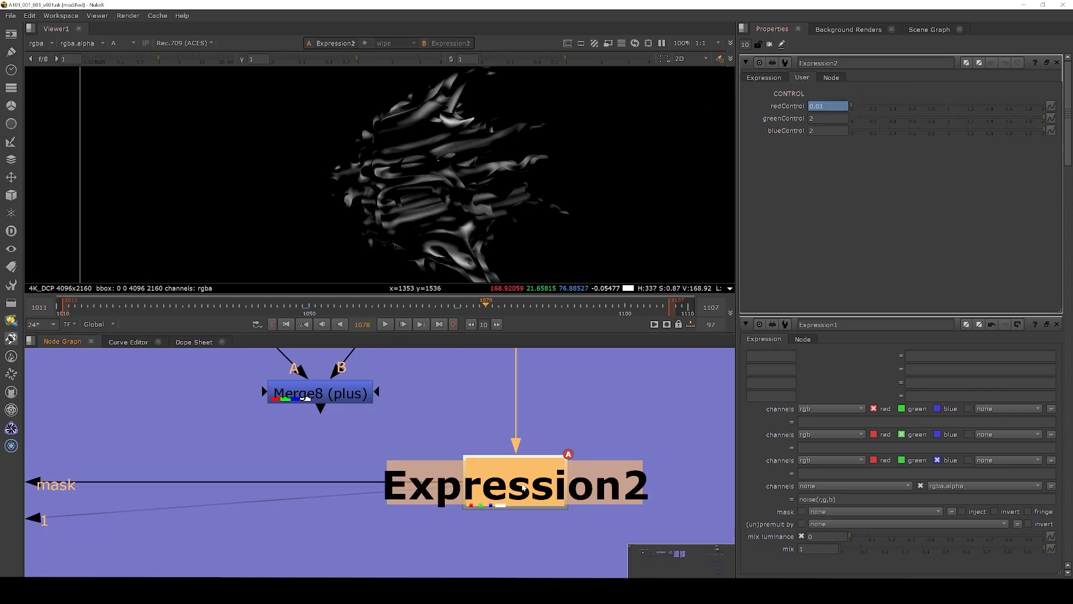
left_click(597, 418)
mouse_move(1026, 117)
left_mouse_down()
mouse_move(876, 121)
mouse_move(1044, 121)
left_mouse_up()
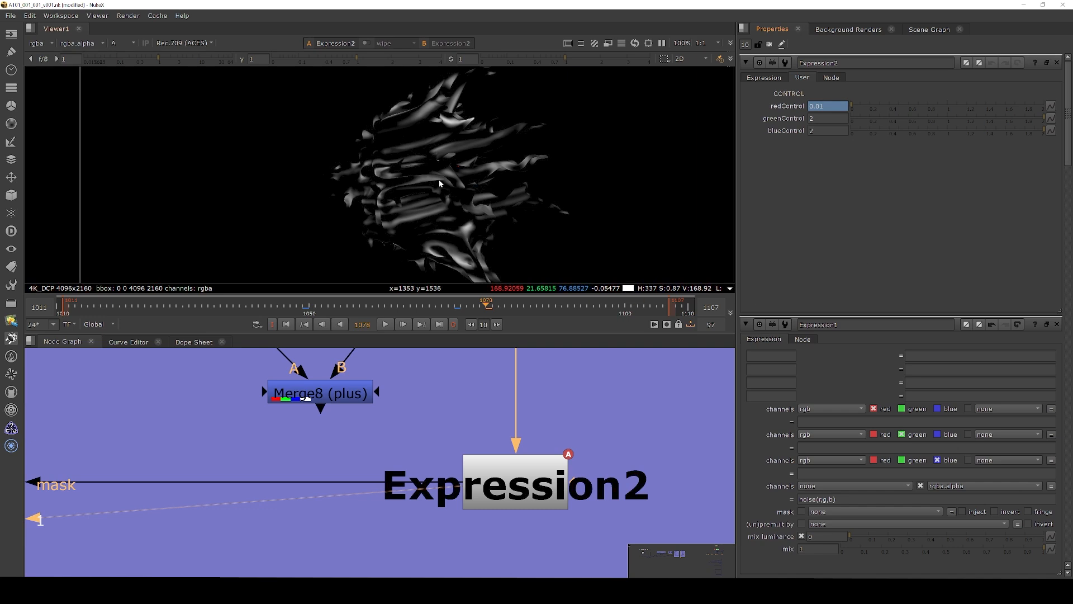
scroll(440, 180, "down", 2)
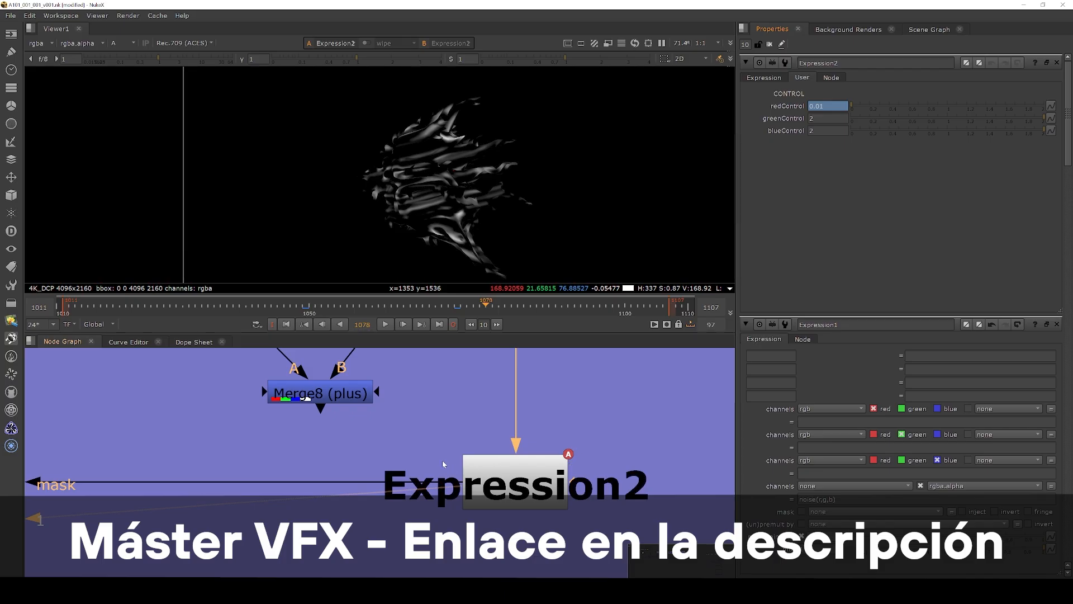
Survey the node graph from the Expression2 branch past the coloured backdrops to the olive backdrop containing the 3D PREF reads.
scroll(390, 478, "down", 10)
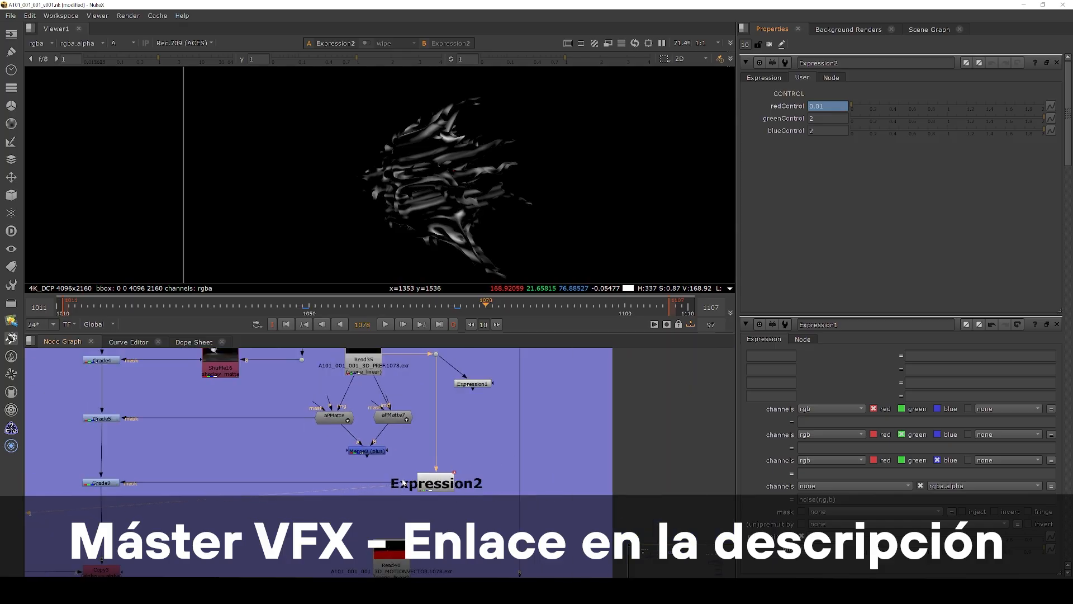
scroll(406, 462, "up", 10)
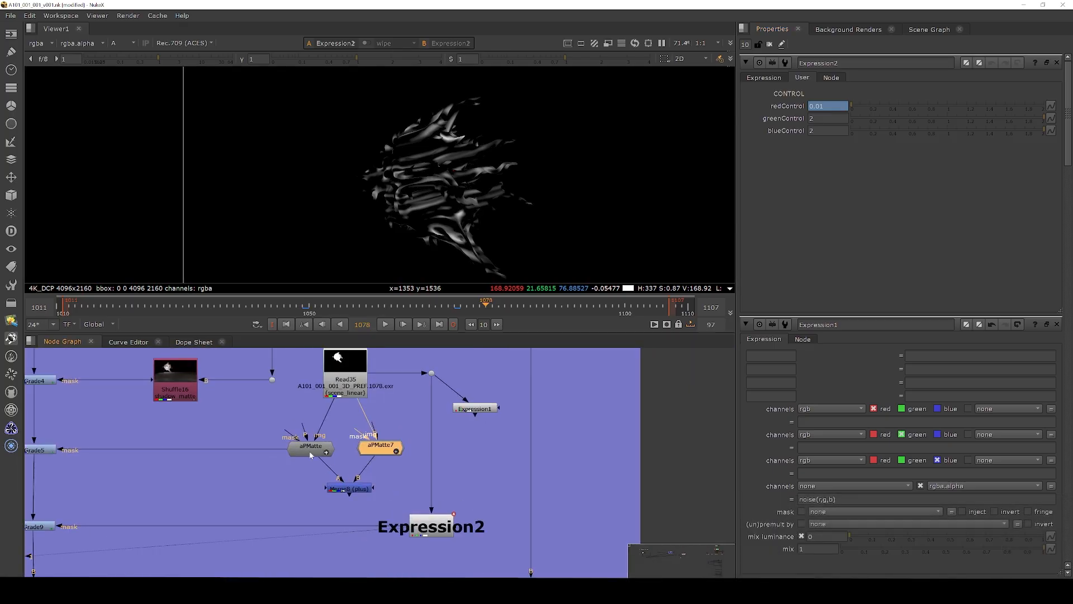
scroll(347, 467, "down", 3)
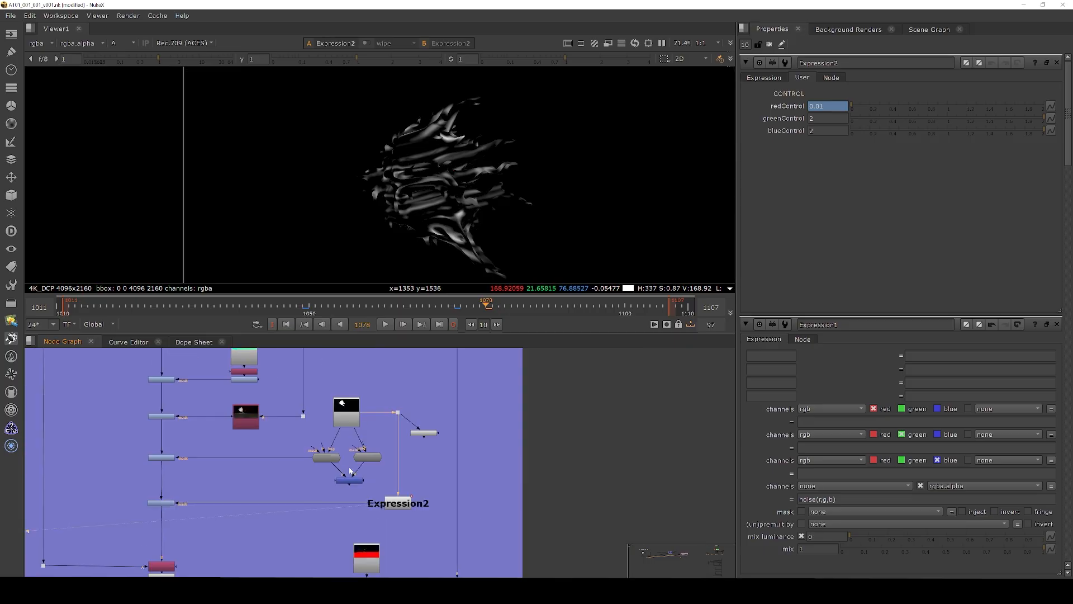
scroll(350, 470, "down", 6)
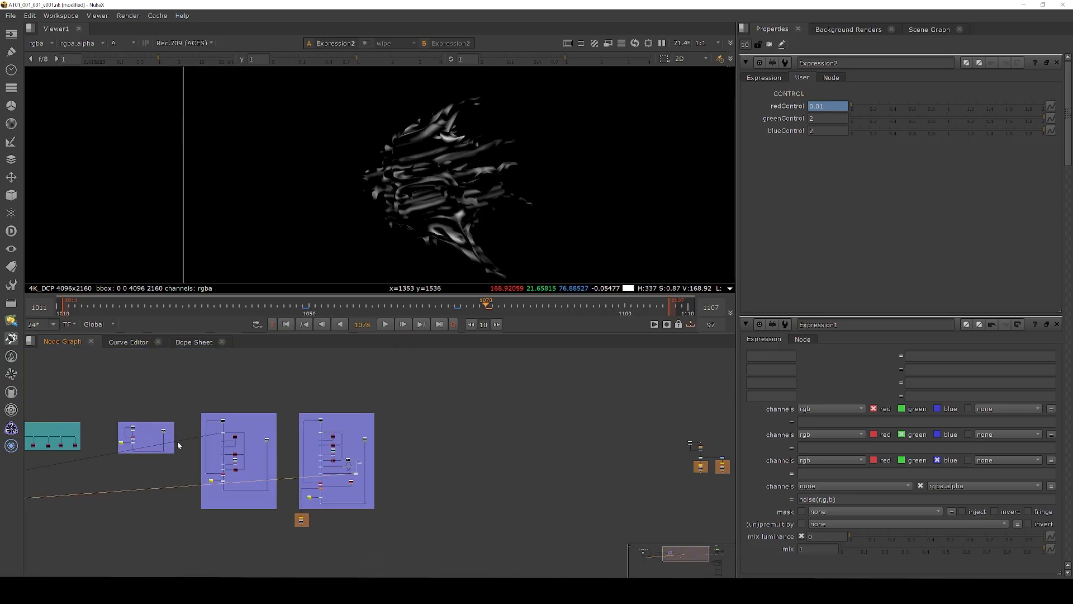
middle_click_drag(120, 428, 208, 427)
left_click_drag(188, 414, 250, 471)
left_click_drag(279, 399, 365, 537)
middle_click_drag(640, 478, 266, 463)
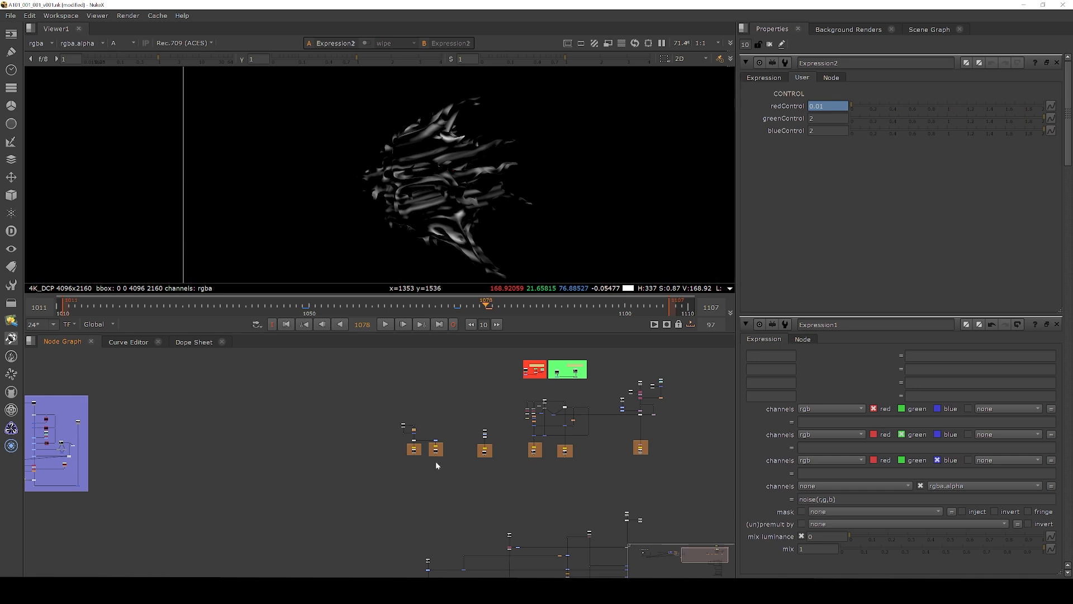
scroll(456, 435, "down", 5)
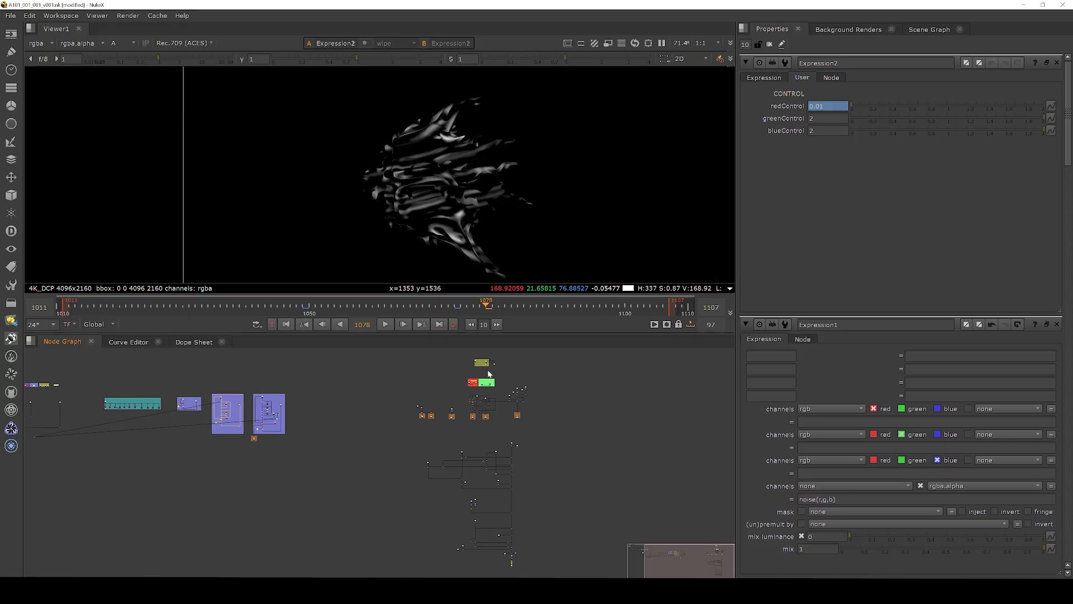
scroll(472, 396, "up", 5)
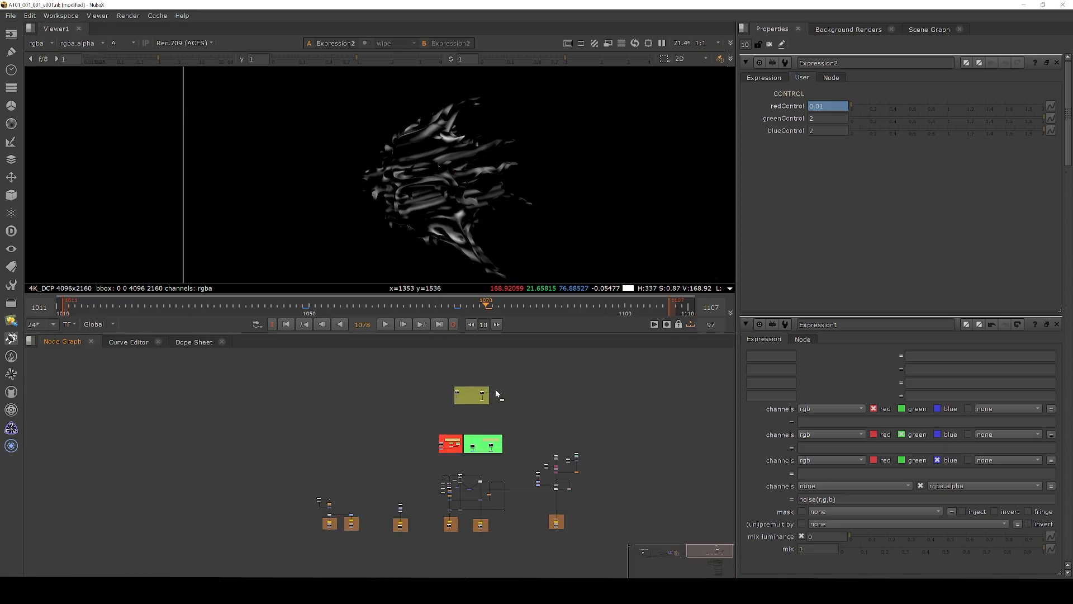
scroll(473, 396, "up", 3)
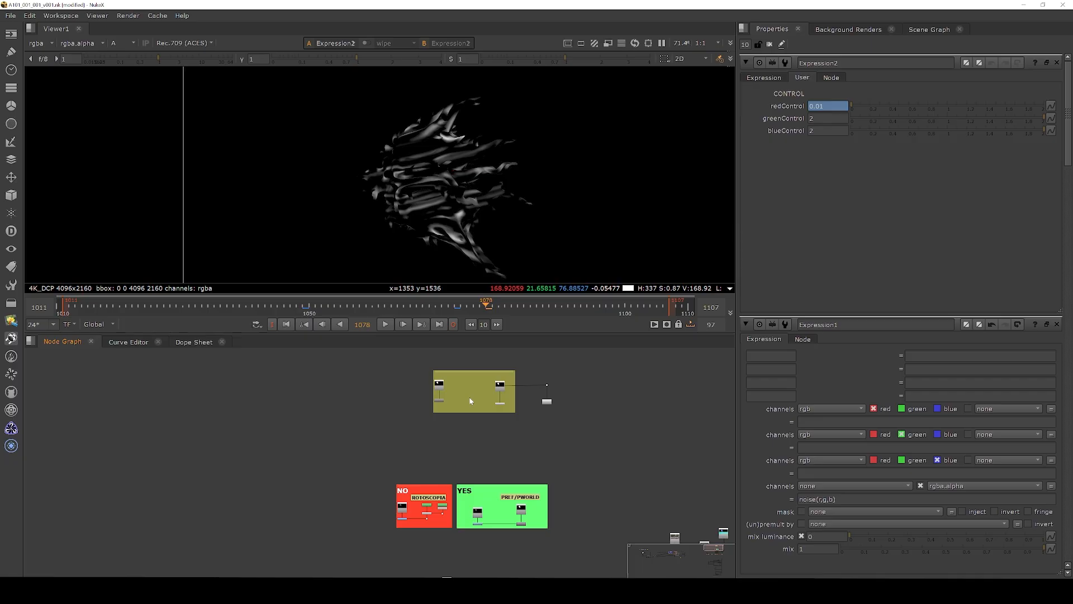
scroll(470, 401, "up", 4)
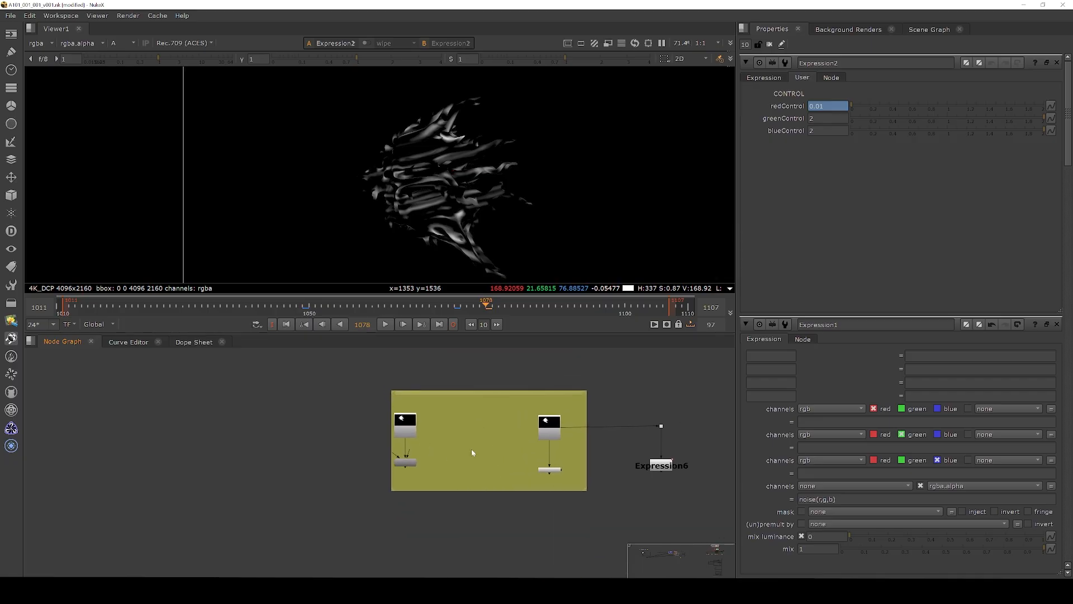
Display the aPMatte6 matte and the Expression7 noise from the olive backdrop in the viewer for comparison.
scroll(553, 431, "up", 3)
left_click_drag(307, 429, 306, 428)
left_click_drag(308, 490, 309, 503)
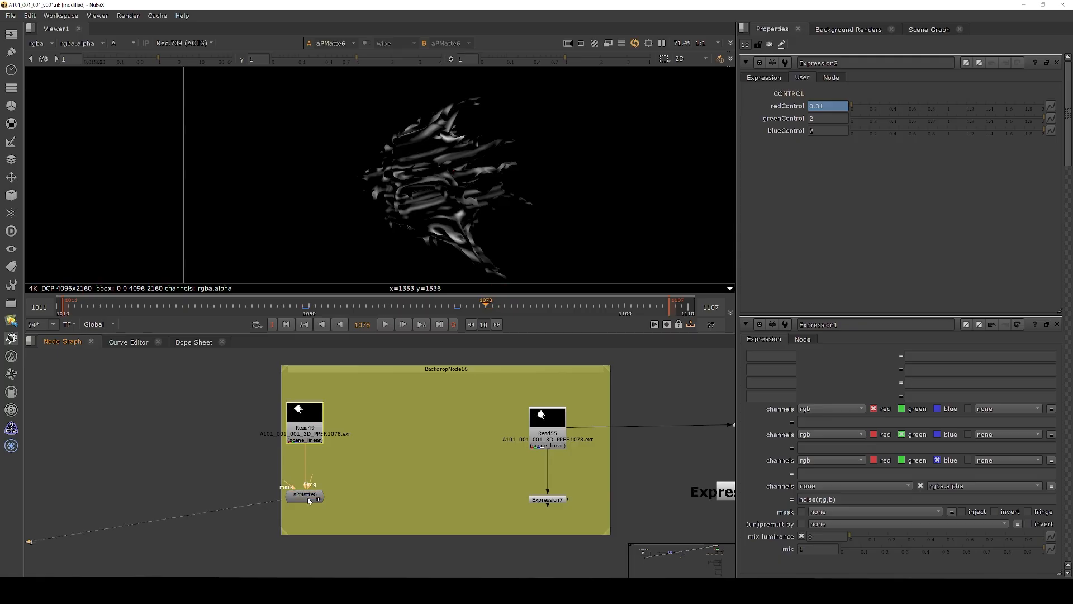
left_click(551, 499)
key("1")
left_click(589, 492)
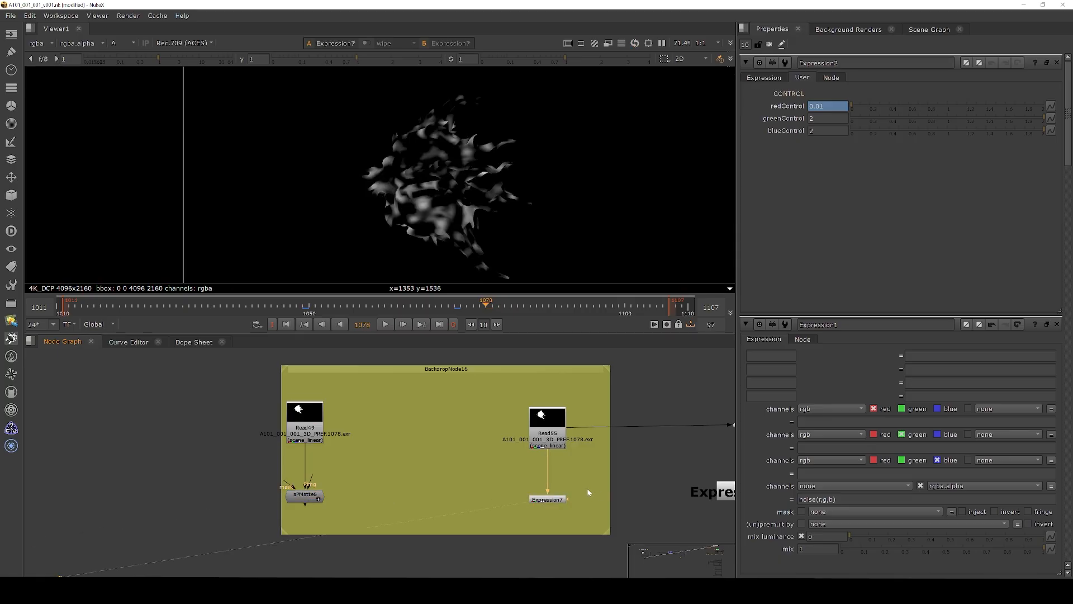
left_click_drag(597, 535, 601, 539)
Inspect the red NO backdrop's ROTOSCOPIA setup by opening the Roto1 and Roto2 properties and selecting Tracker1.
scroll(475, 428, "down", 5)
scroll(474, 425, "down", 3)
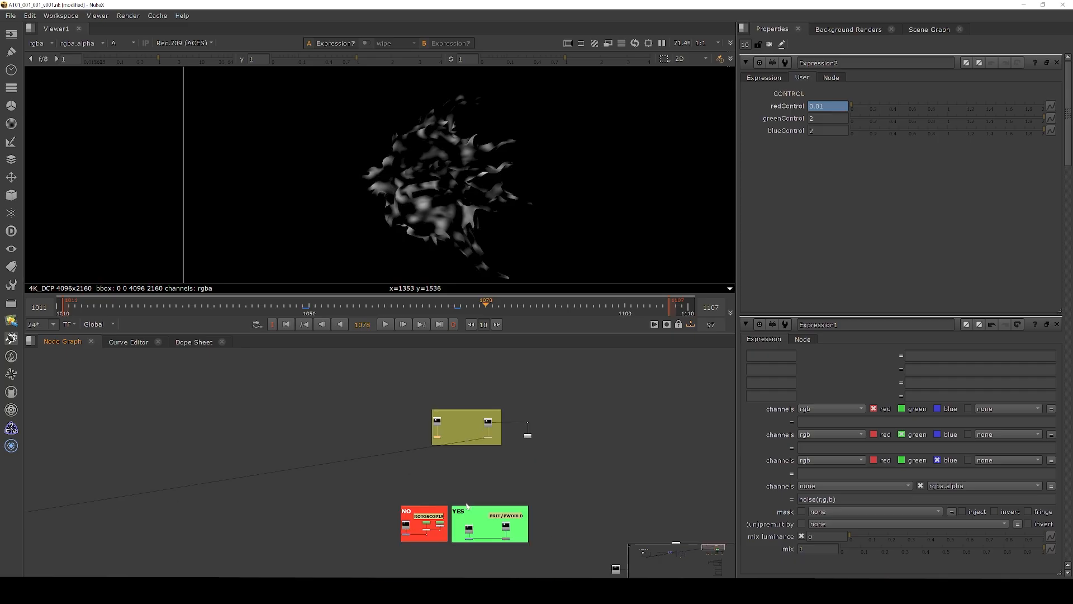
middle_click_drag(459, 533, 469, 473)
scroll(469, 473, "up", 4)
scroll(488, 441, "up", 3)
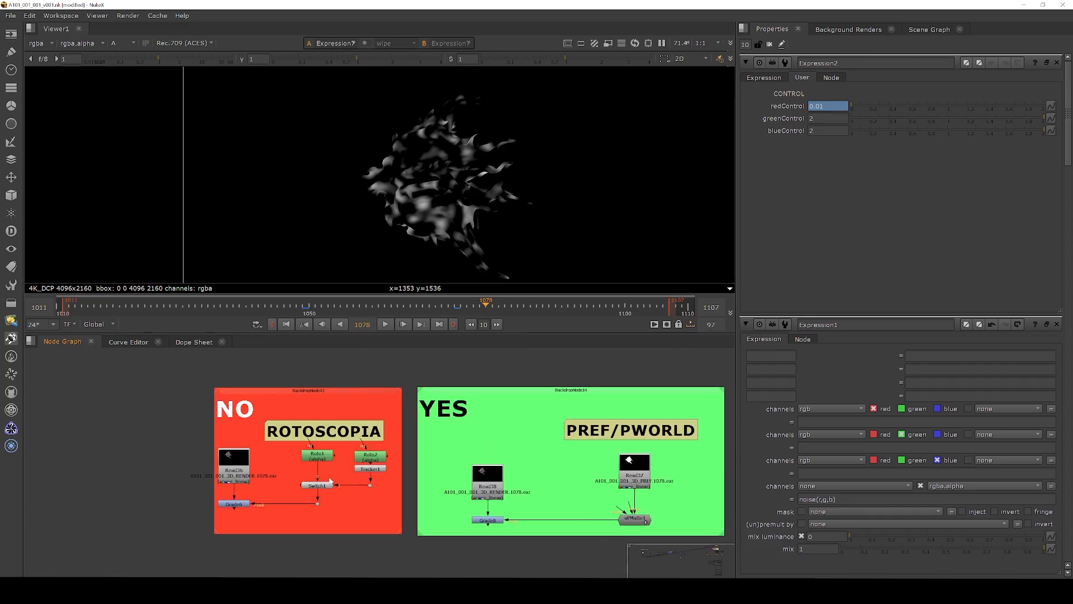
scroll(327, 472, "up", 3)
double_click(311, 447)
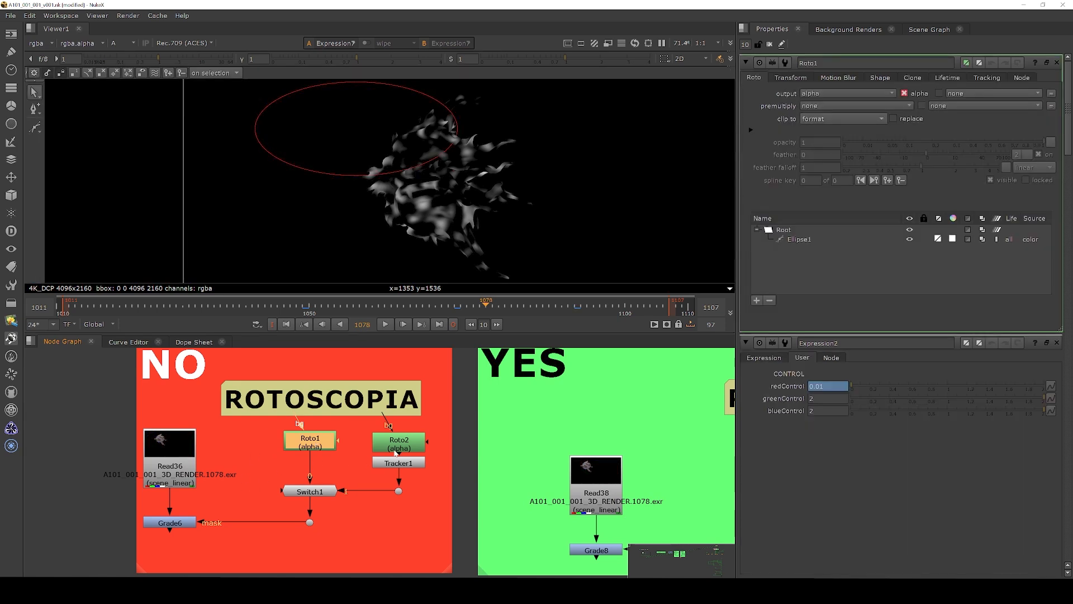
double_click(396, 452)
left_click(405, 464)
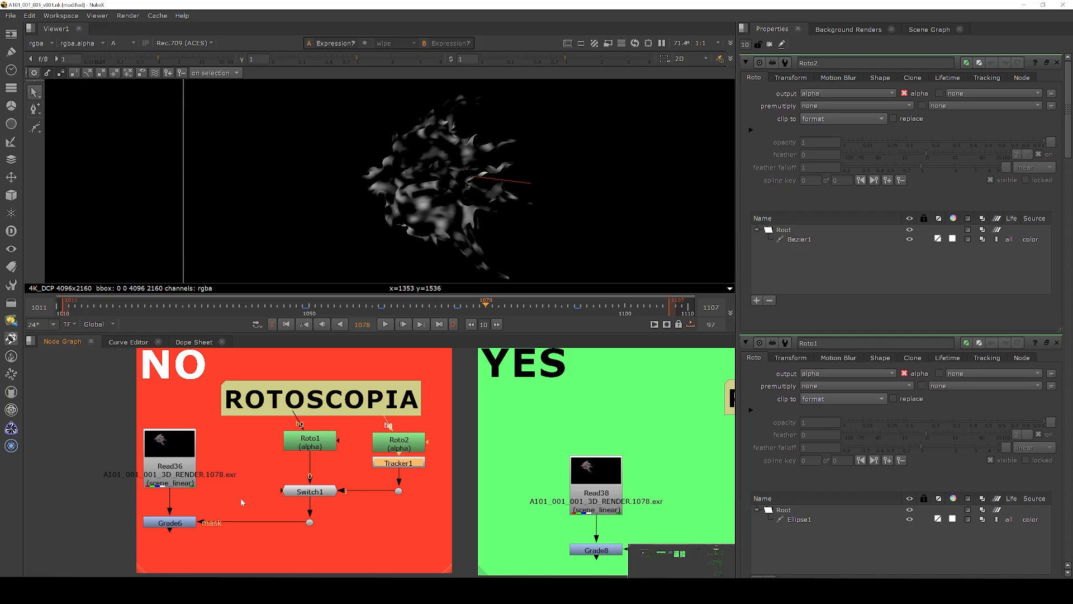
Examine the PREF/PWORLD setup on the green YES backdrop and select its aPMatte1 node.
scroll(308, 446, "down", 4)
scroll(528, 465, "up", 3)
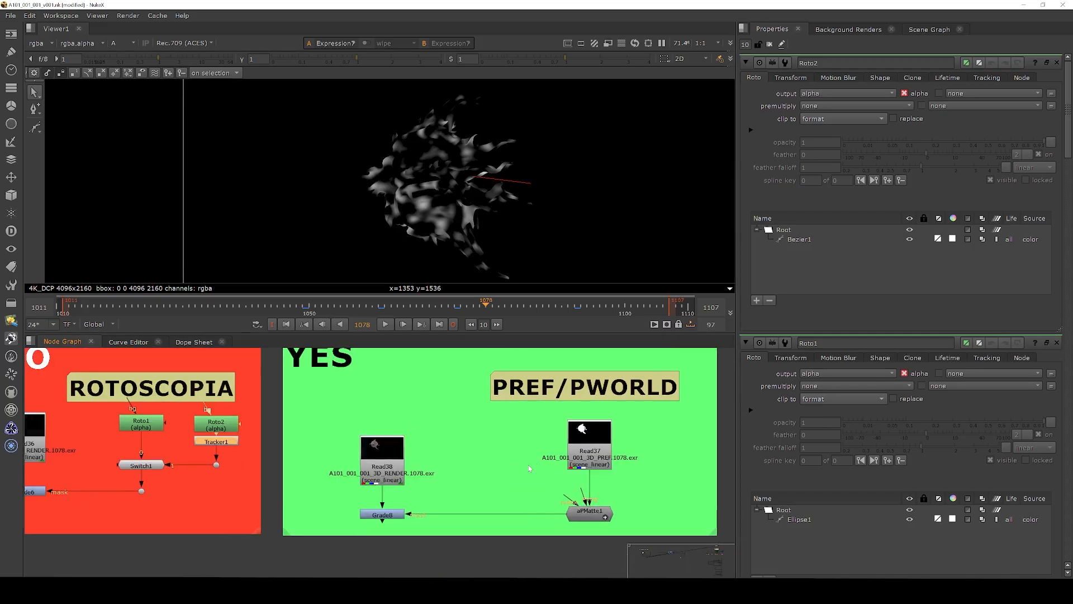
left_click(615, 512)
left_click(593, 516)
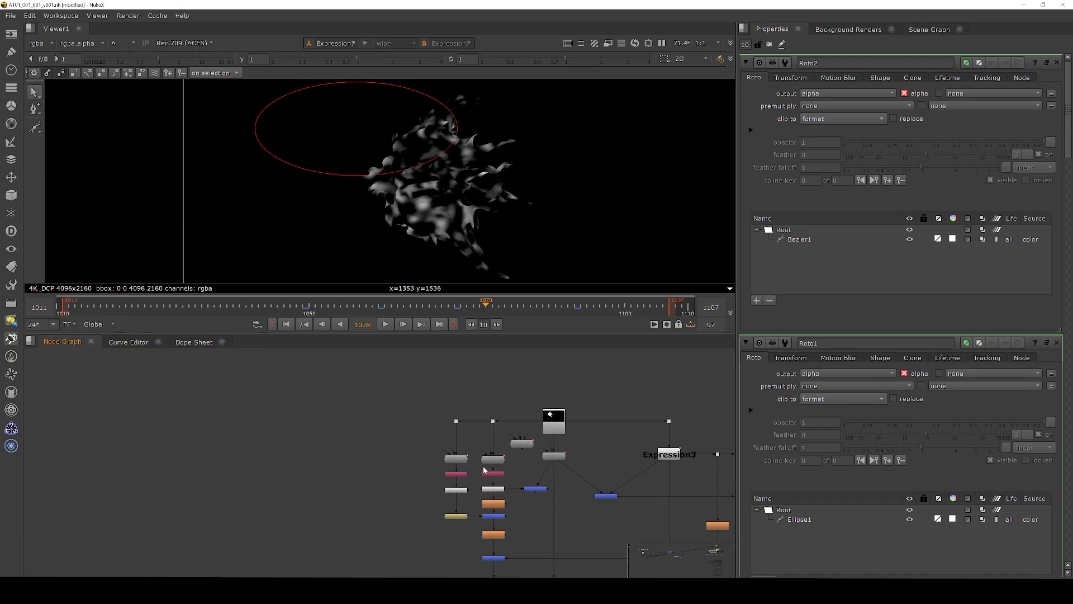
Display aPMatte3 in the viewer and step through its animated matte to frame 1031, keeping the creature in view.
middle_click_drag(426, 500, 476, 460)
left_click(438, 451)
key("1")
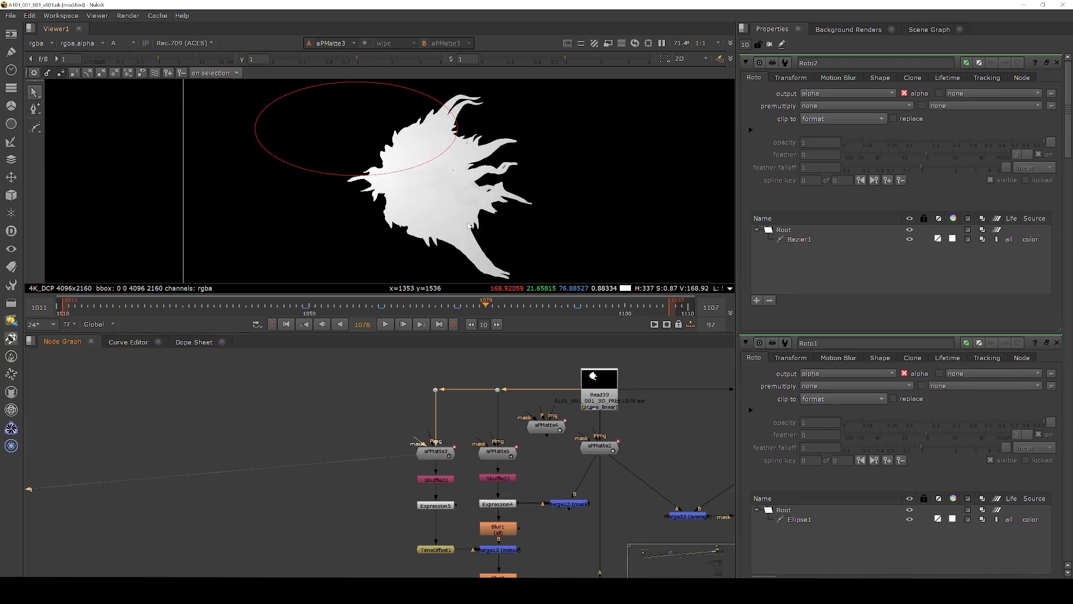
left_click(303, 306)
left_click(163, 307)
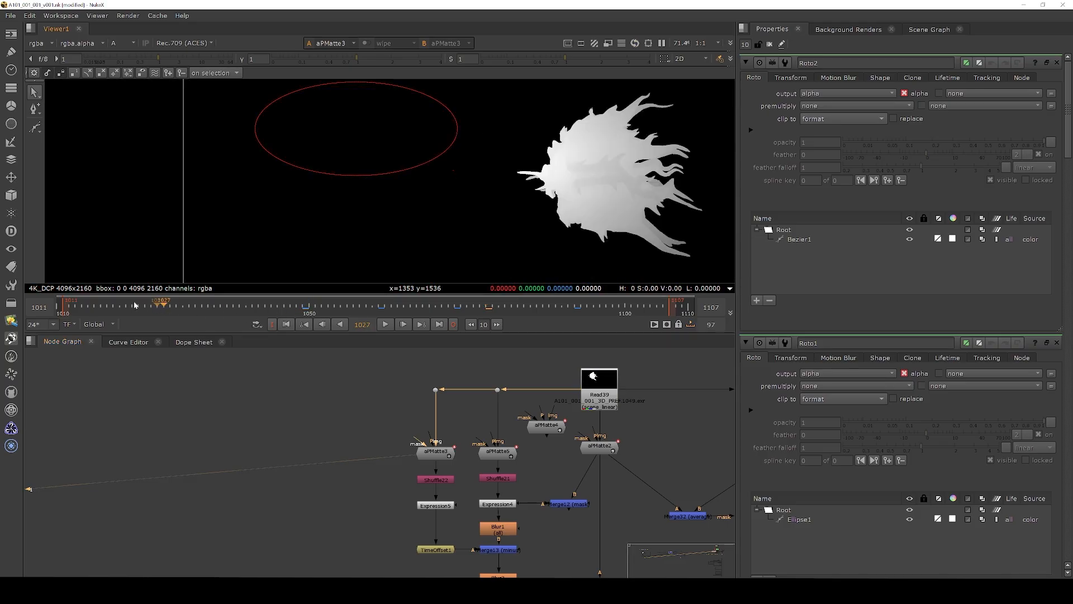
middle_click_drag(584, 201, 322, 201)
left_click(177, 308)
left_click(189, 308)
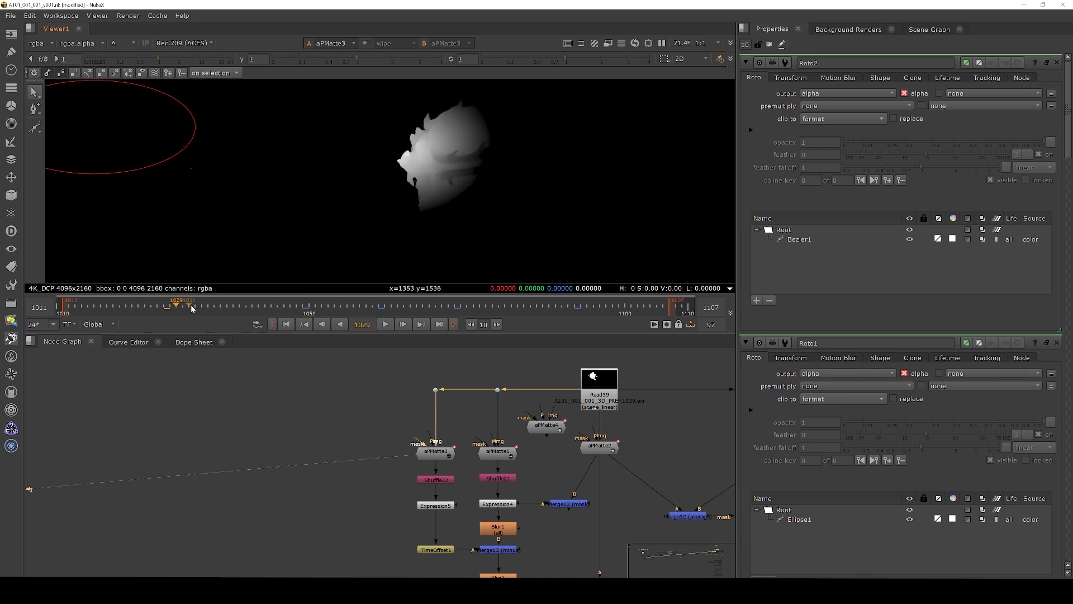
Display aPMatte5, open the Expression4 properties and show the Expression4 output in the viewer.
key("1")
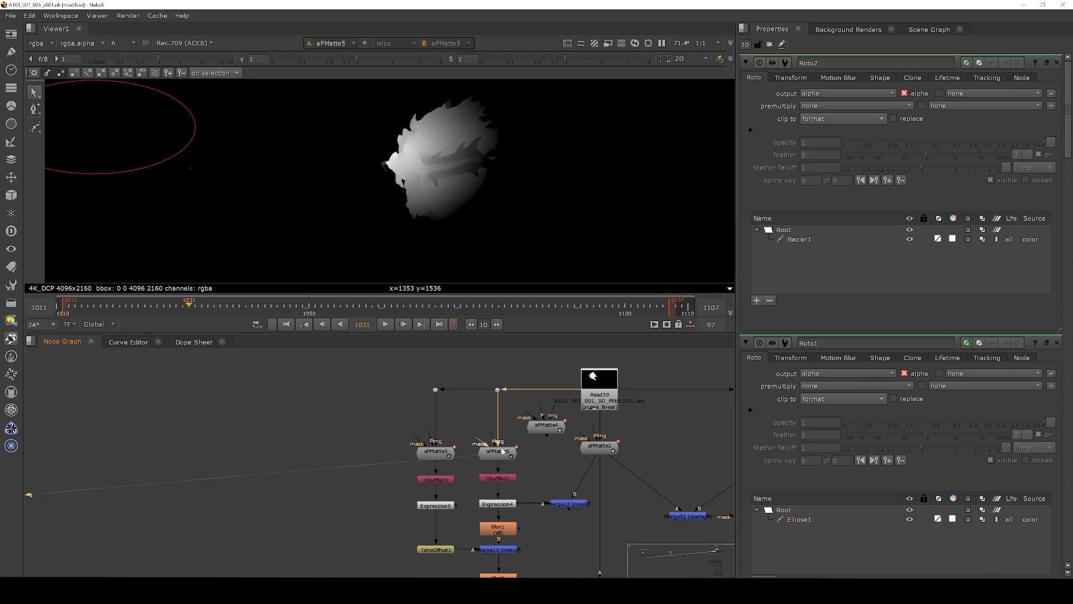
scroll(518, 485, "up", 5)
left_click(485, 454)
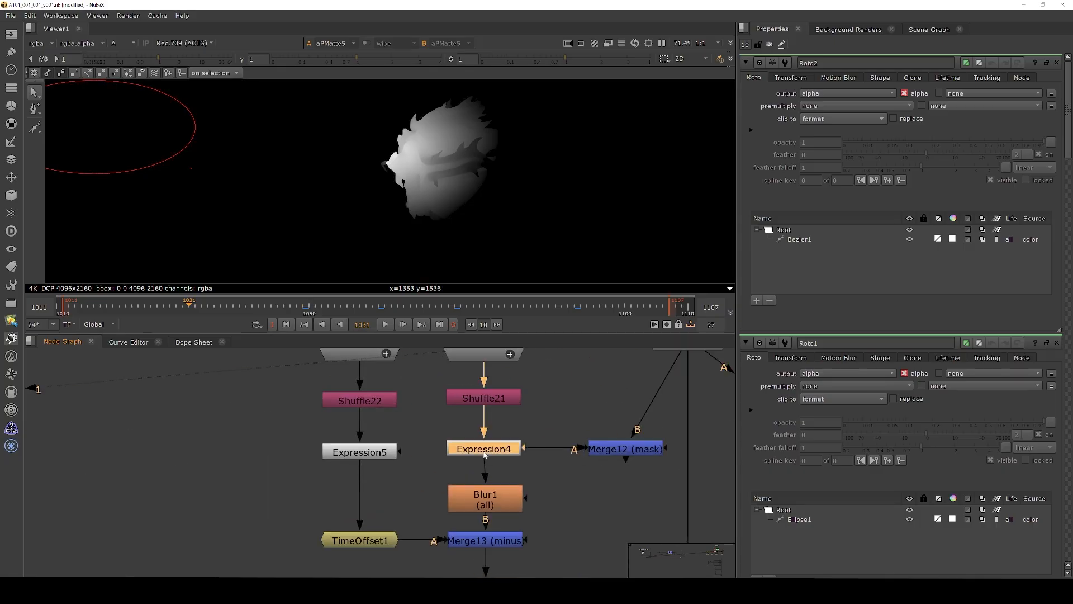
double_click(484, 449)
key("1")
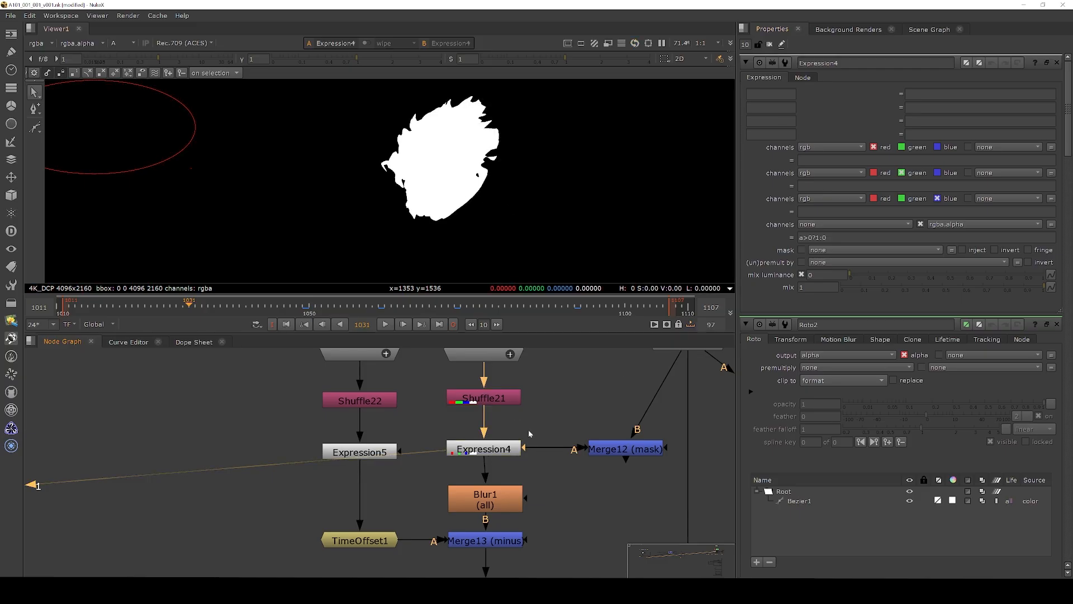
Open the TimeOffset1 properties and display the time-offset matte in the viewer.
left_click(548, 524)
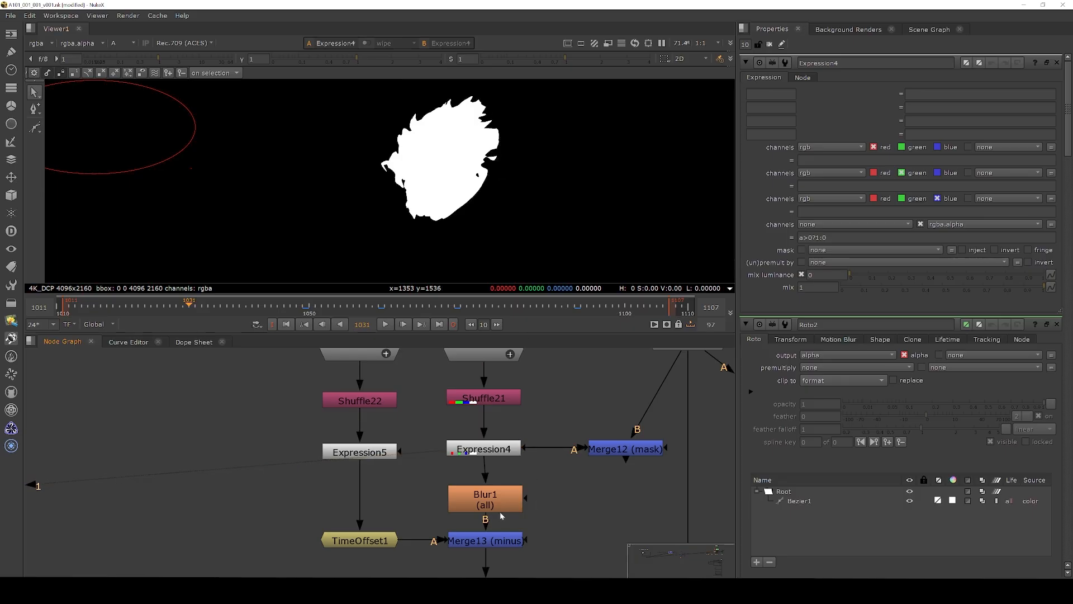
double_click(382, 545)
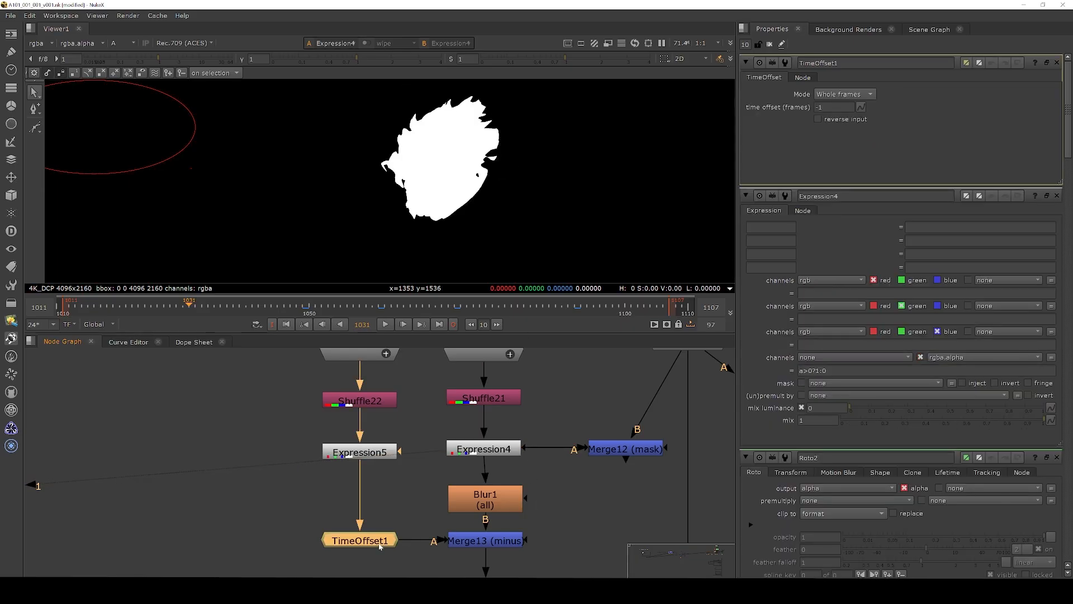
key("1")
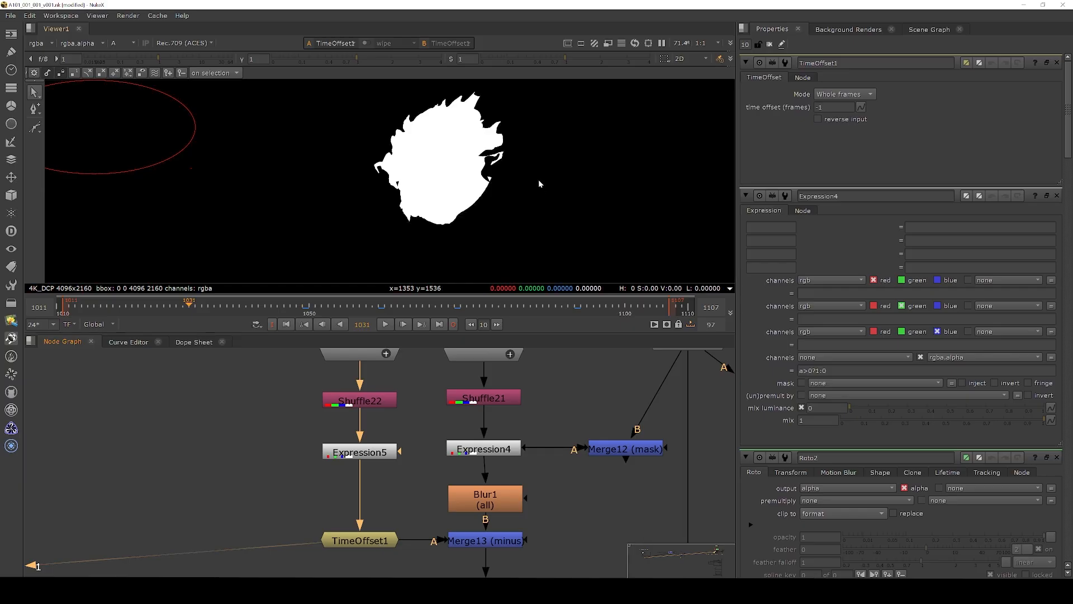
Display the Merge13 (minus) result in the viewer and enlarge the image to inspect the edge matte.
scroll(420, 499, "down", 3)
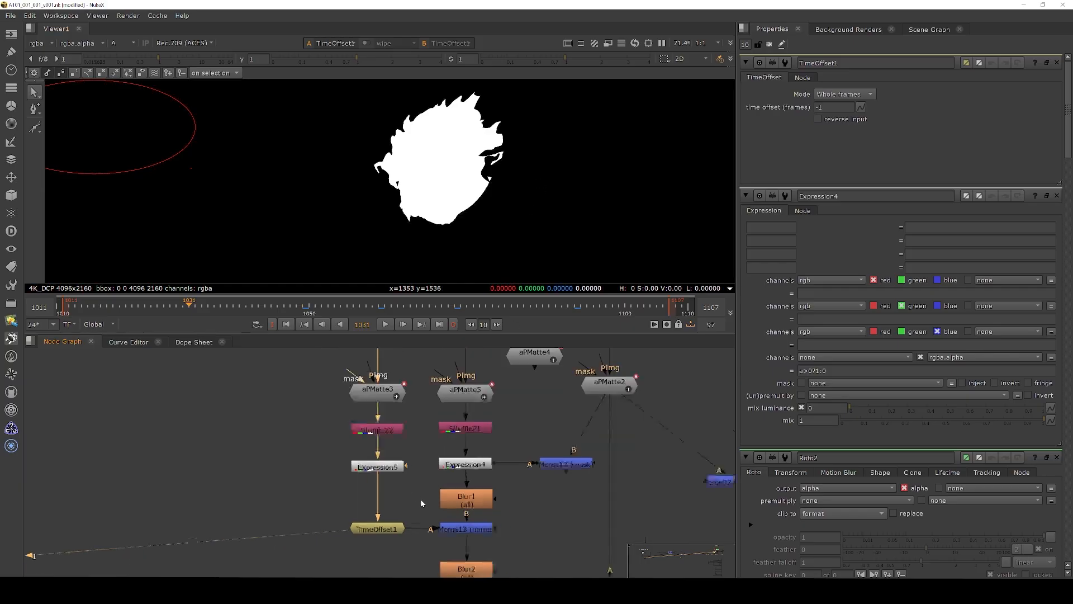
scroll(470, 528, "up", 3)
left_click(473, 527)
key("1")
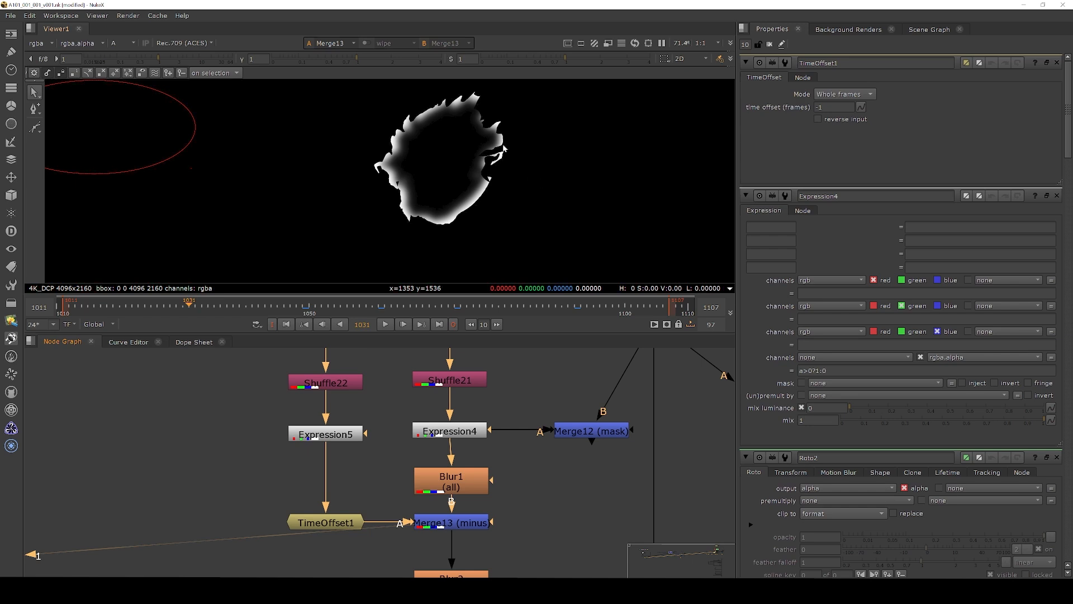
scroll(499, 145, "up", 2)
left_click_drag(520, 104, 409, 275)
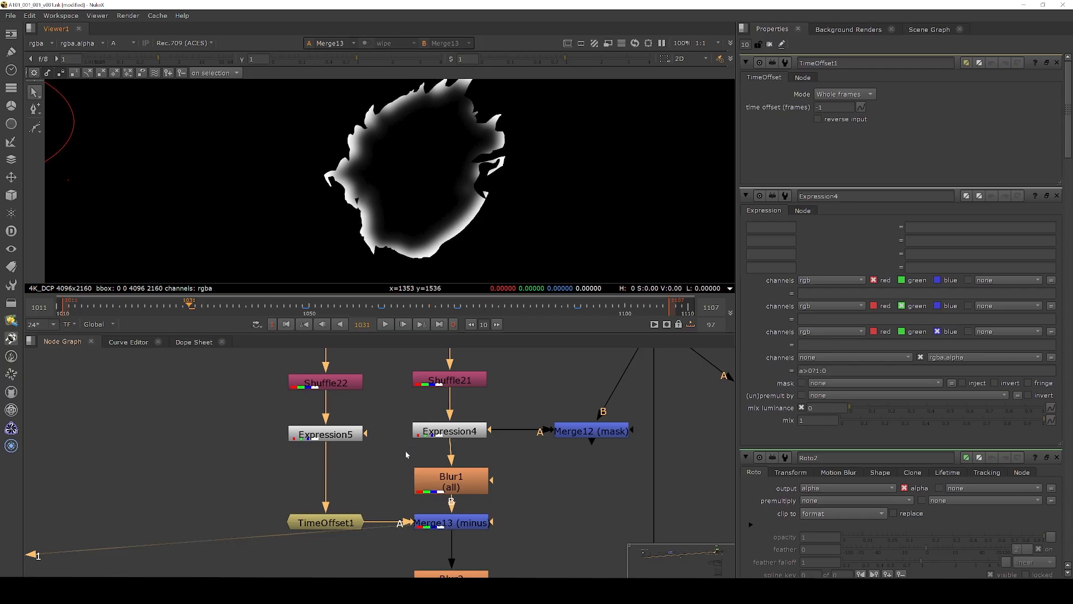
Select the nodes of the aPMatte3 and aPMatte5 branches, and display aPMatte2 in the viewer.
scroll(405, 451, "down", 6)
left_click_drag(332, 364, 442, 526)
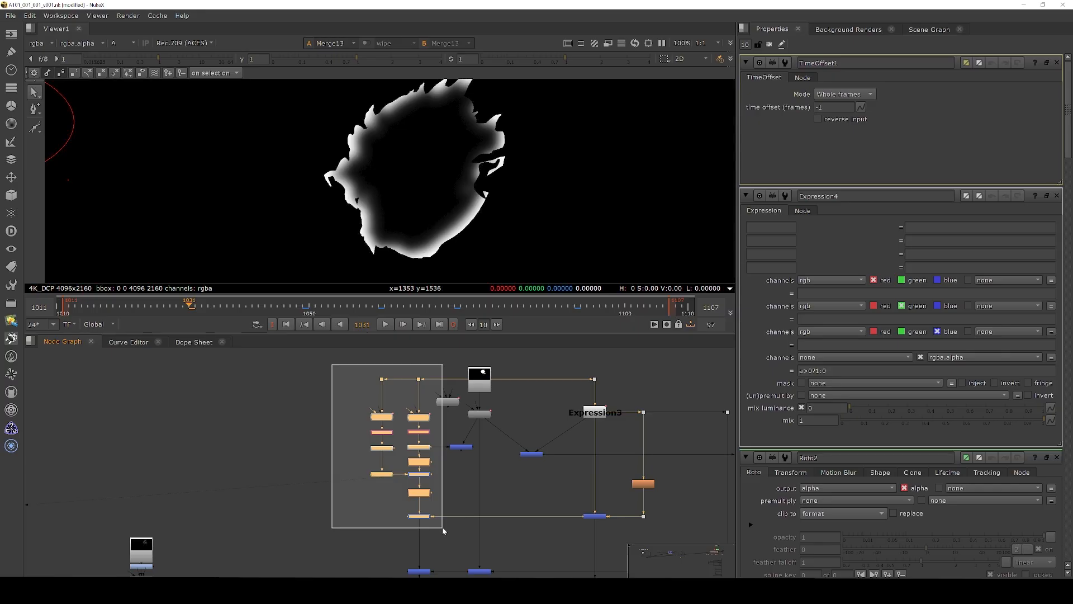
left_click_drag(443, 528, 442, 529)
middle_click_drag(468, 476, 458, 424)
scroll(480, 362, "up", 5)
left_click(465, 363)
key("1")
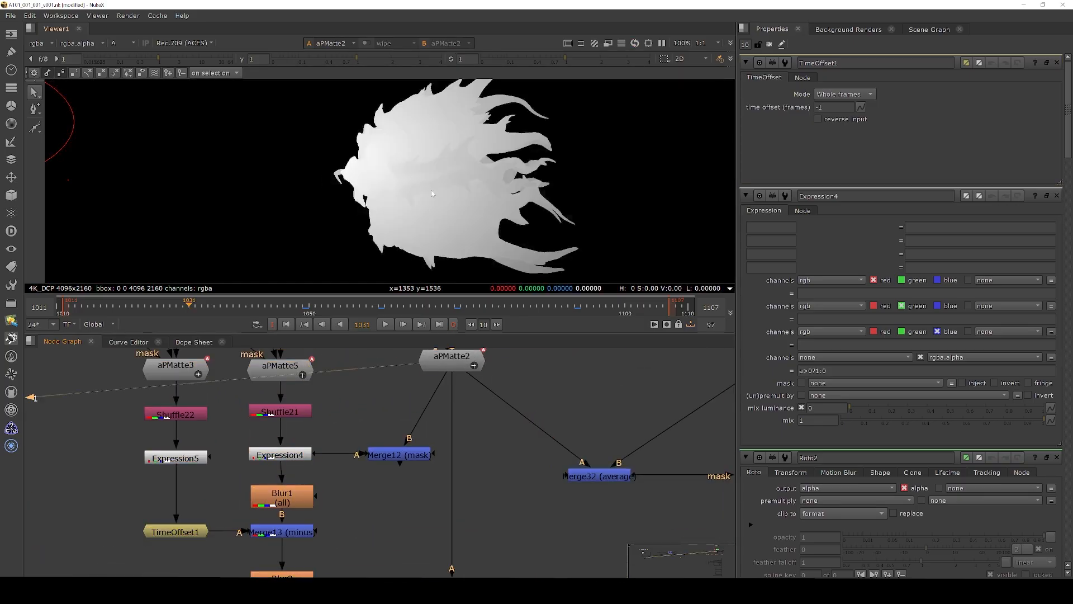
Review how the matte branches connect and display the Expression3 noise output in the viewer.
scroll(460, 476, "down", 3)
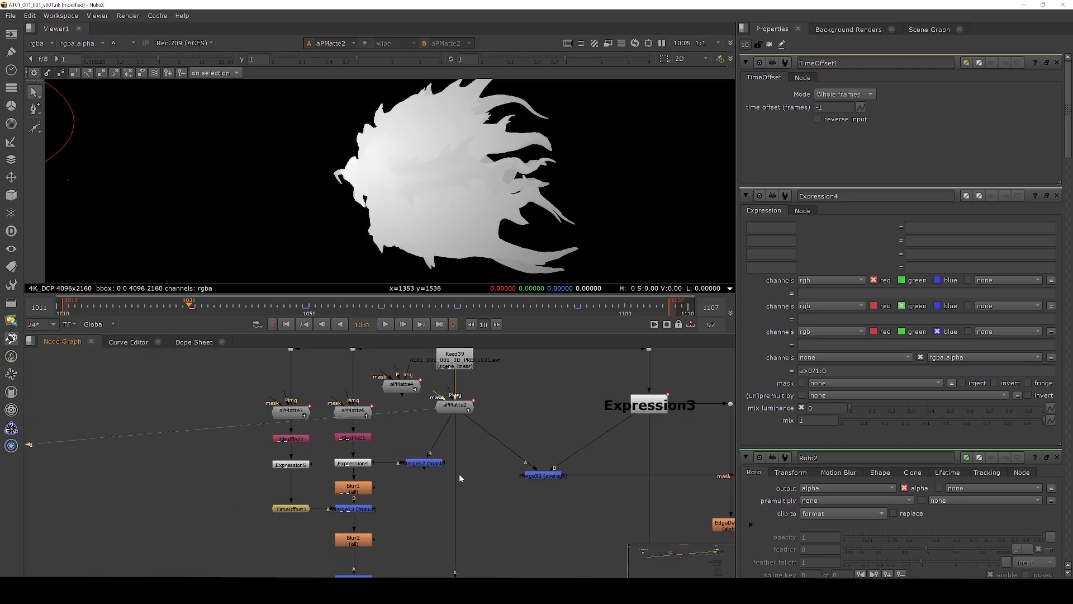
left_click_drag(495, 441, 231, 351)
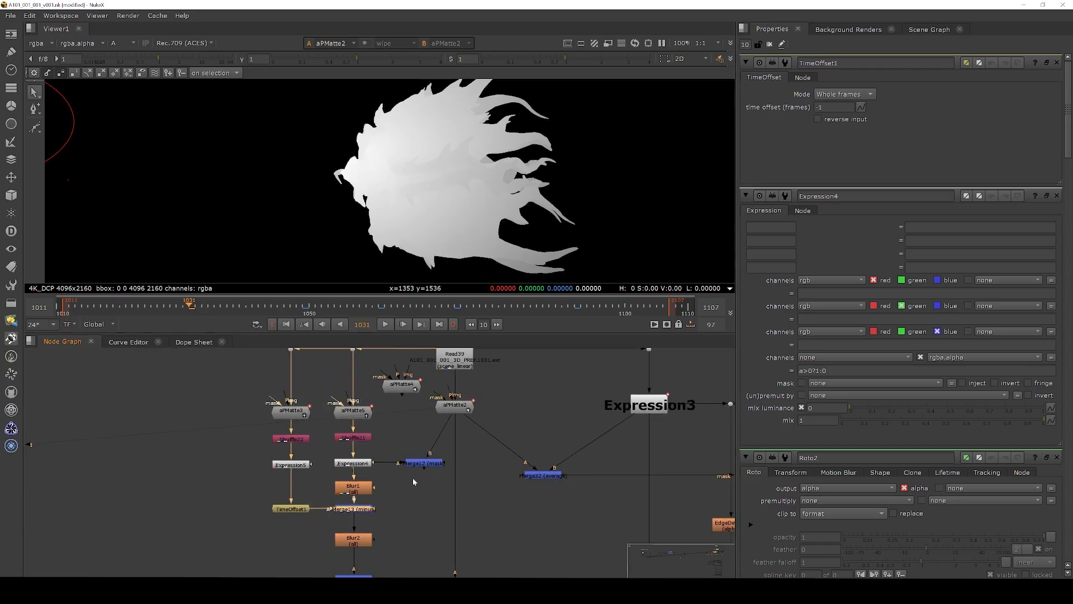
scroll(431, 438, "down", 5)
scroll(442, 540, "up", 4)
scroll(454, 524, "down", 4)
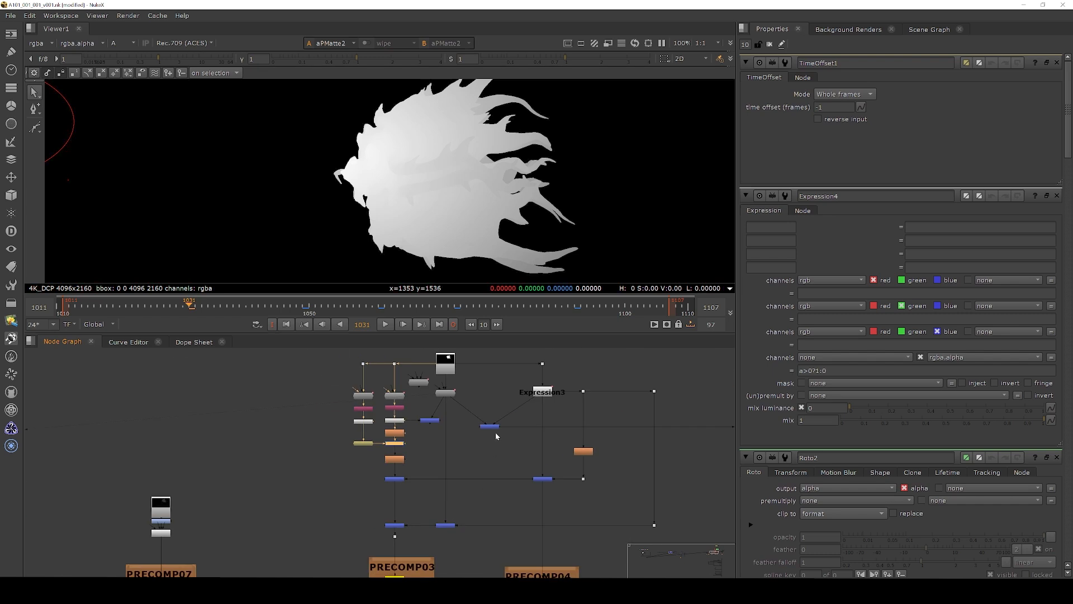
scroll(566, 393, "up", 3)
left_click(569, 366)
key("1")
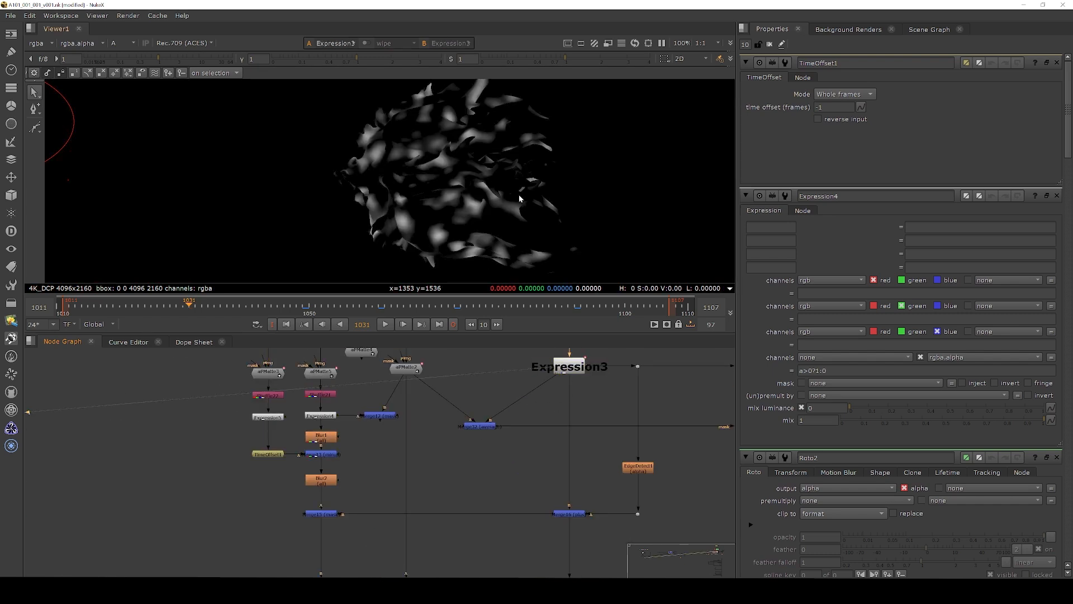
Display the EdgeDetect1 output and the Merge16 combination of noise and edges in the viewer.
left_click_drag(604, 497, 539, 533)
left_click(643, 468)
key("1")
left_click_drag(609, 499, 526, 536)
key("1")
scroll(456, 149, "up", 3)
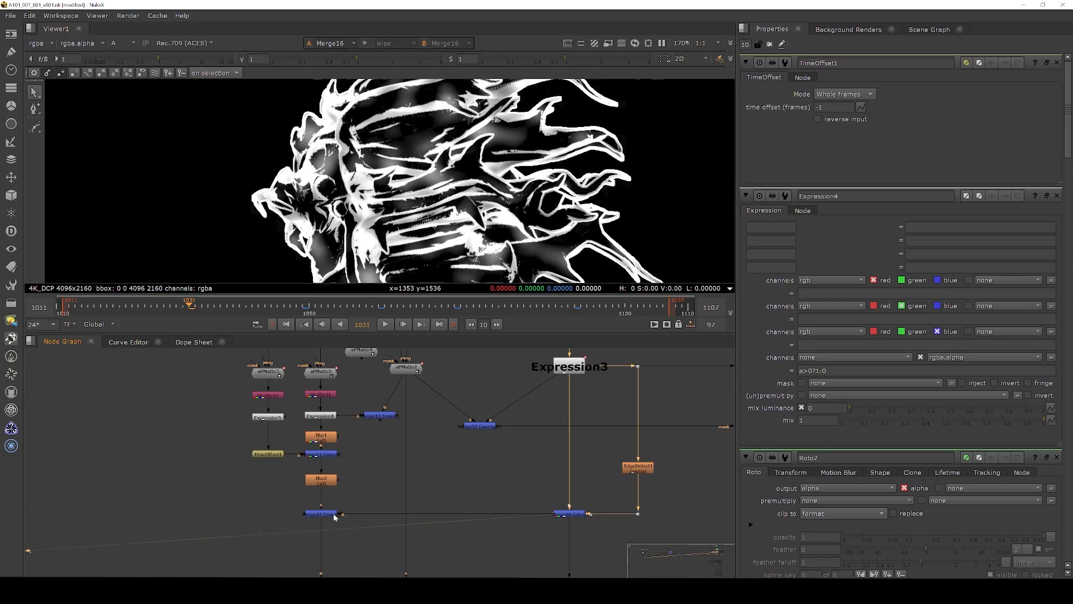
Display the soft Blur2 edge matte, followed by the Merge15 result, in the viewer.
left_click(322, 479)
key("1")
scroll(433, 168, "down", 5)
left_click_drag(522, 127, 350, 278)
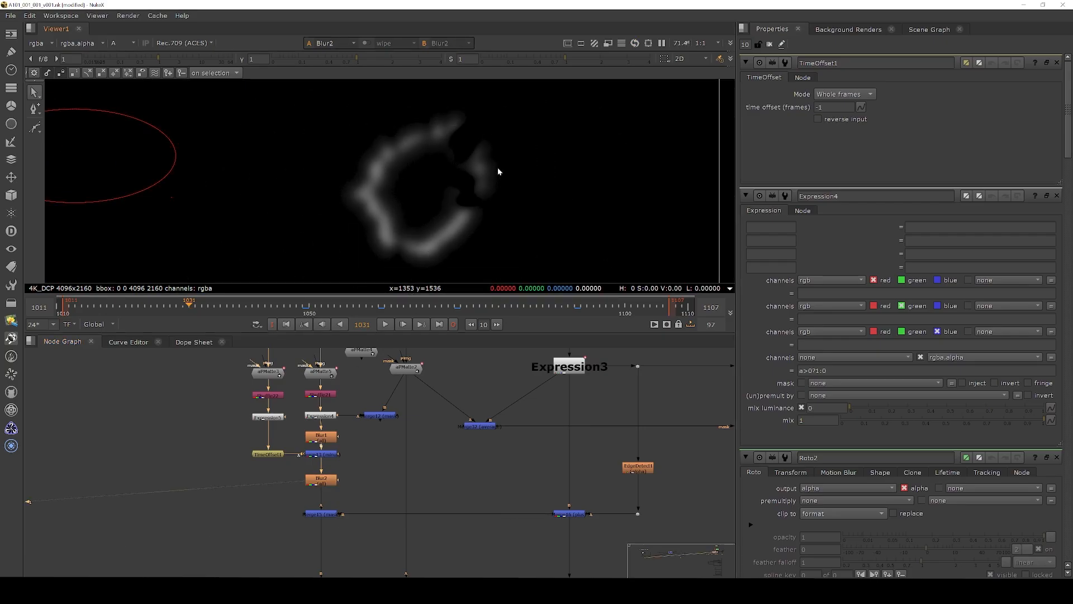
left_click_drag(364, 496, 260, 541)
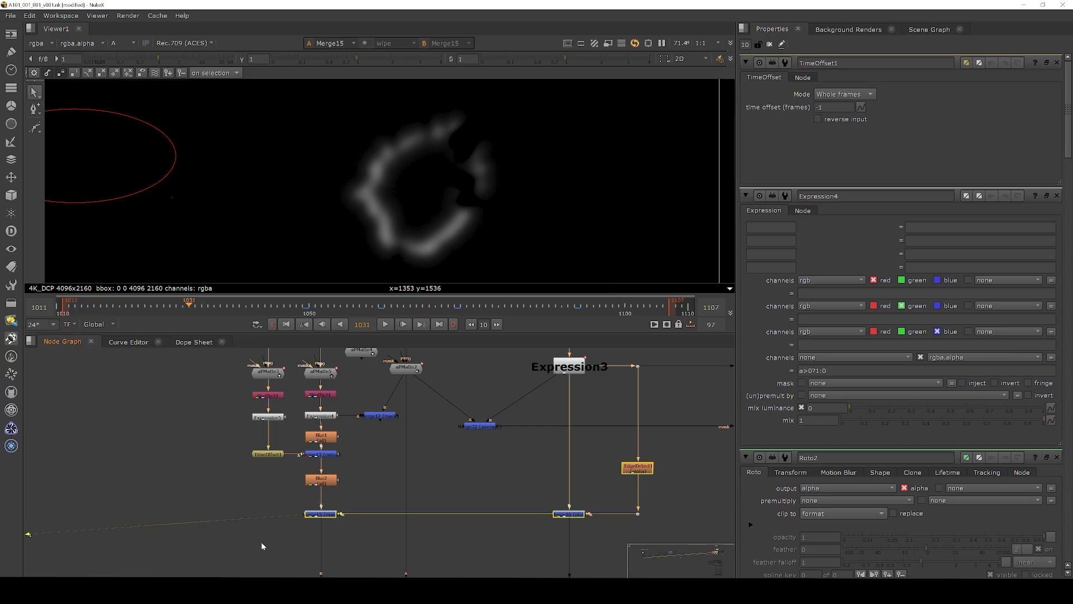
key("1")
scroll(582, 515, "up", 4)
Compare the EdgeDetect1 edges with the Merge16 (plus) result in the viewer.
left_click(677, 421)
key("1")
scroll(654, 450, "down", 3)
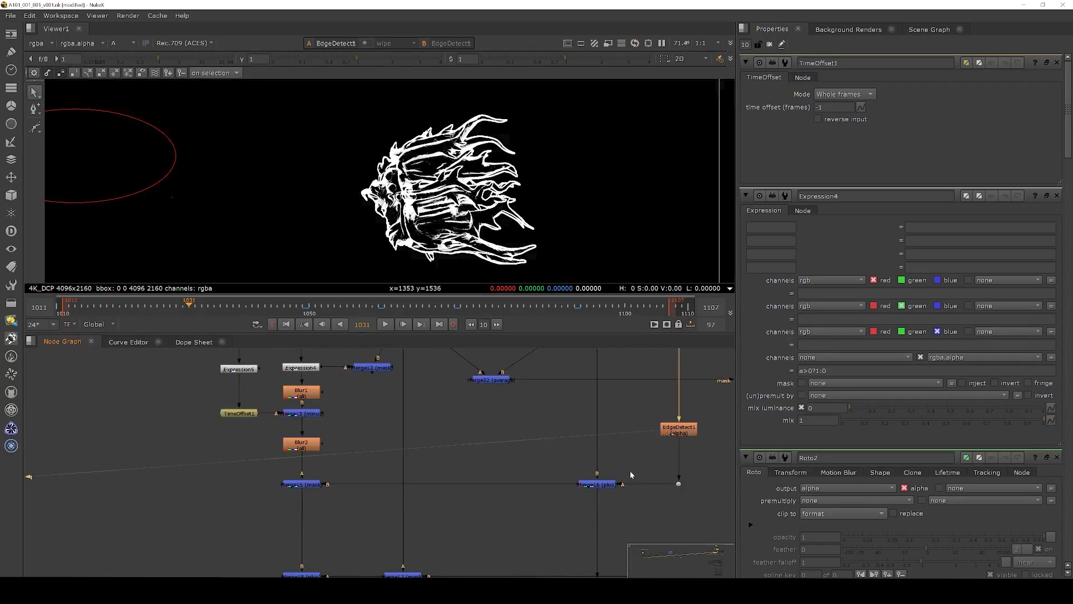
left_click(597, 484)
key("1")
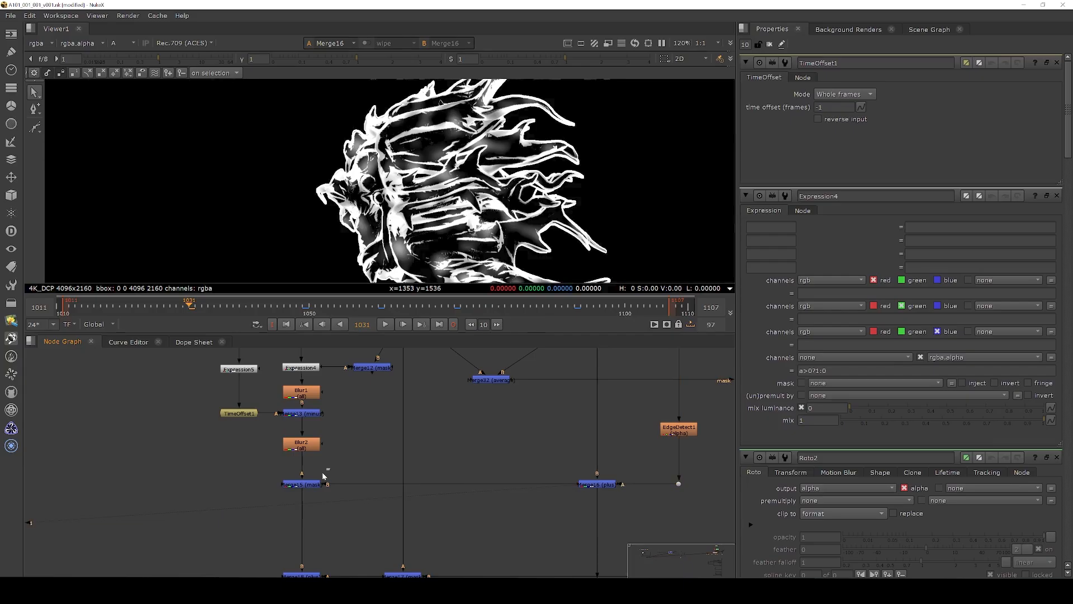
Display the Merge15 (mask) output in the viewer and check which branches feed it.
left_click_drag(322, 472, 256, 502)
key("1")
scroll(347, 471, "down", 3)
scroll(335, 147, "down", 2)
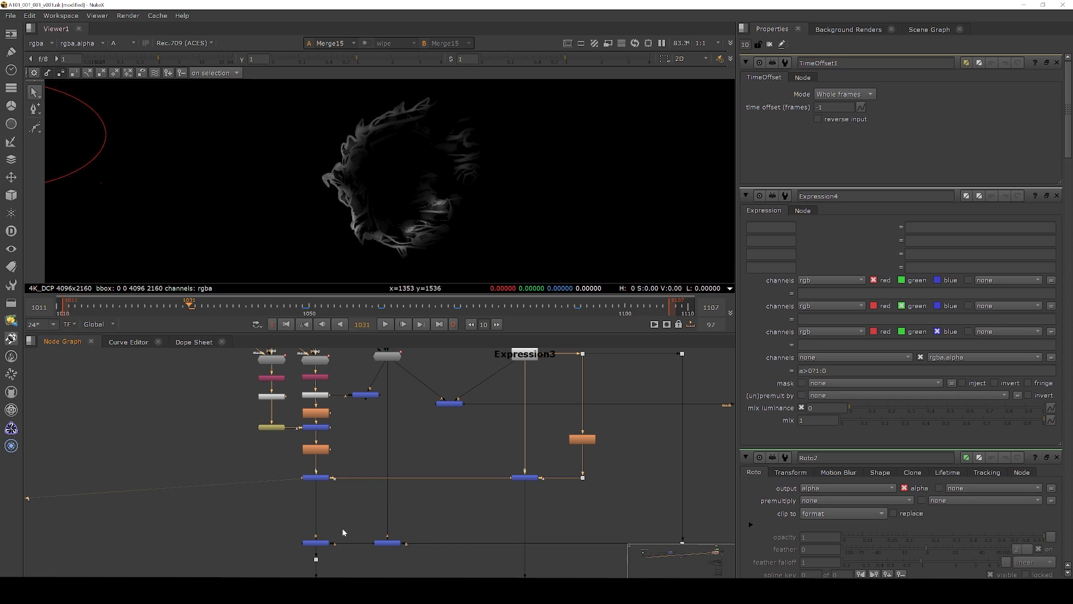
Display the PRECOMP03 render (Read46) in the viewer and play it back from frame 1022.
scroll(342, 528, "down", 2)
scroll(355, 502, "up", 5)
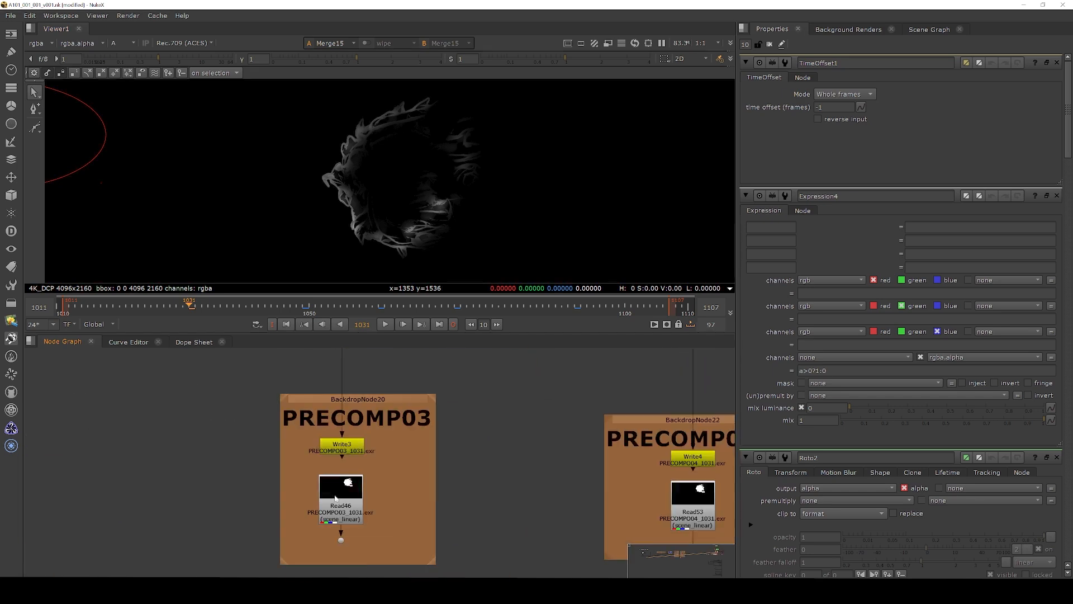
left_click(335, 498)
key("1")
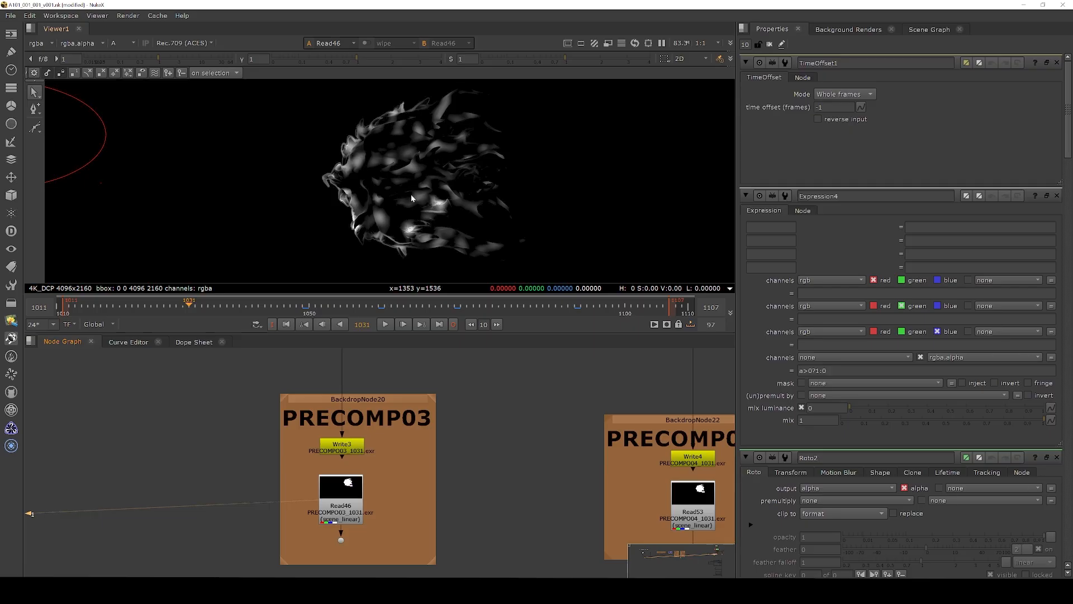
left_click(132, 306)
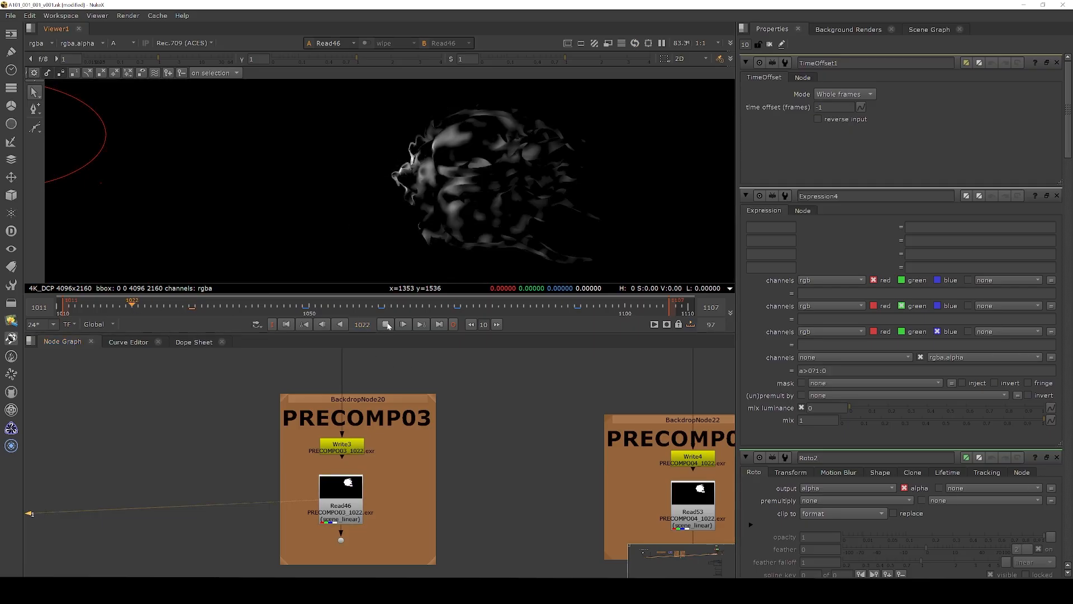
left_click(384, 325)
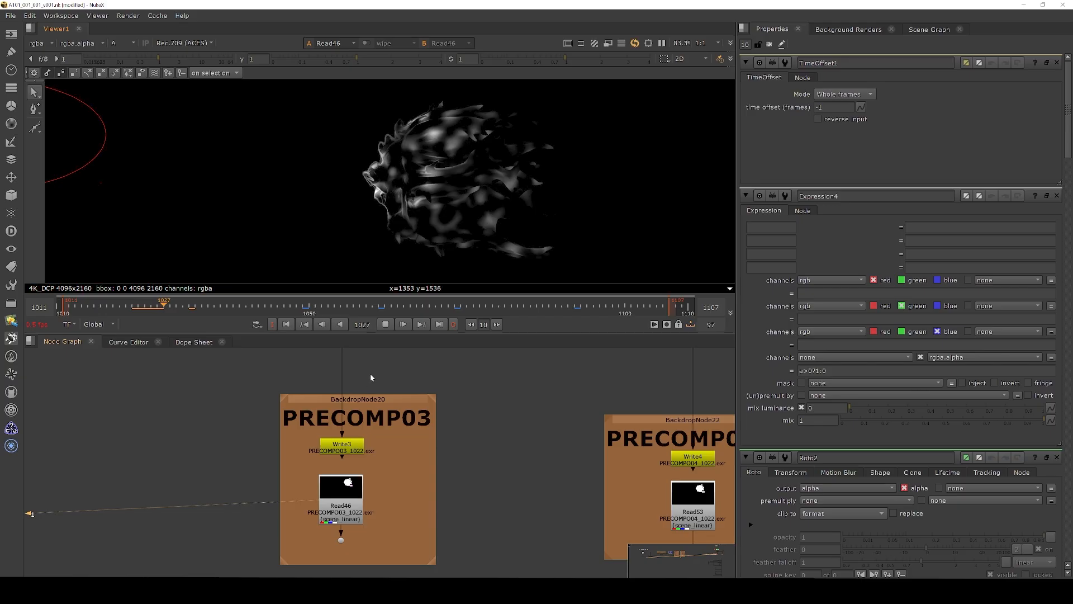
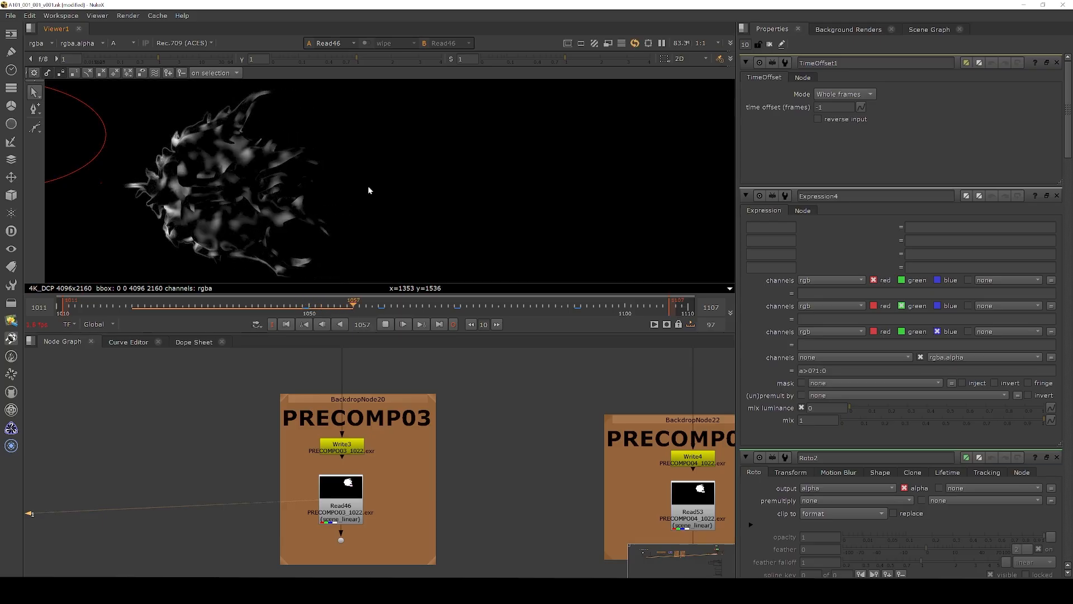
left_click(135, 310)
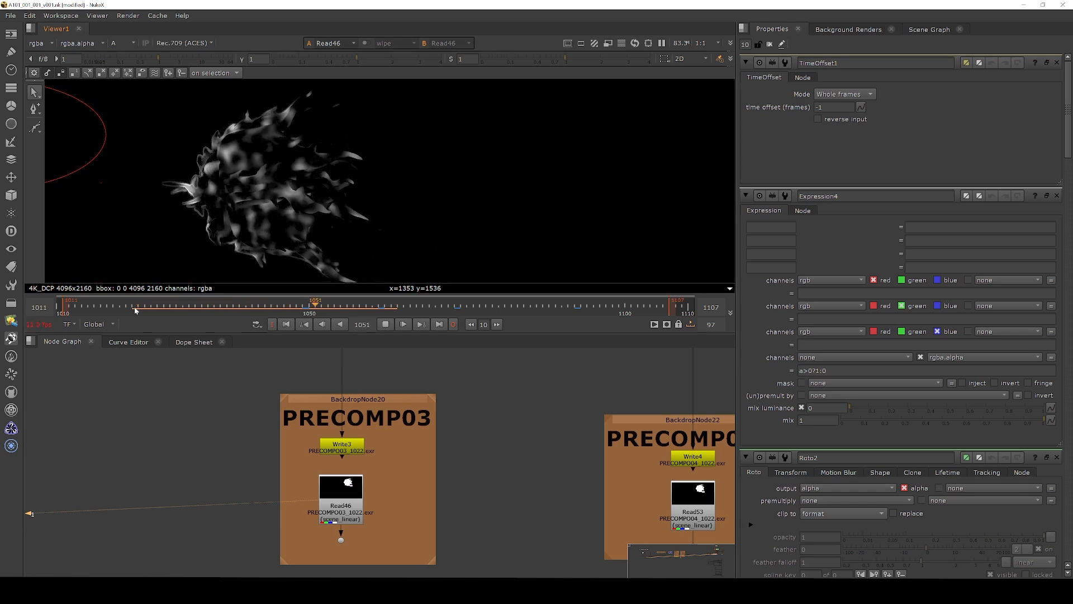
left_click(385, 324)
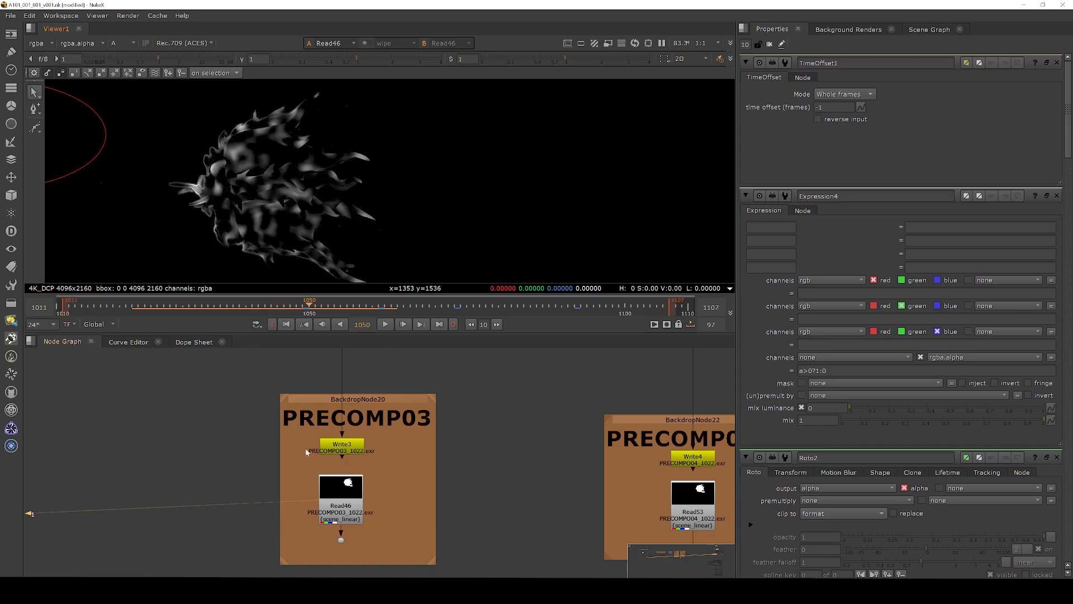
Display the PRECOMP04 render (Read53) in the viewer and play it back from frame 1021.
scroll(382, 458, "down", 2)
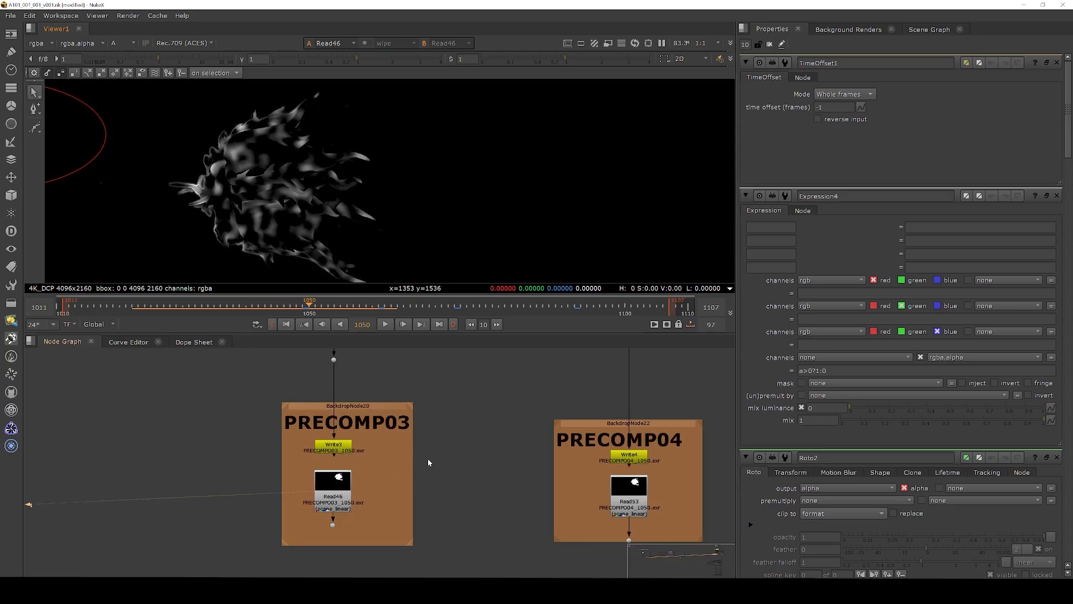
left_click(634, 490)
key("1")
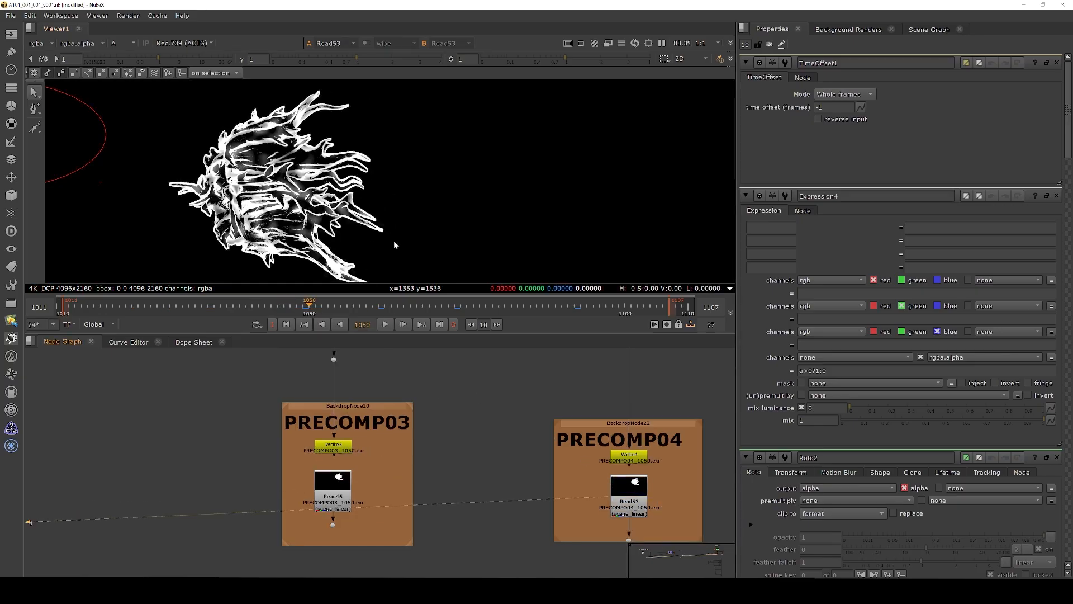
left_click(126, 307)
left_click(385, 324)
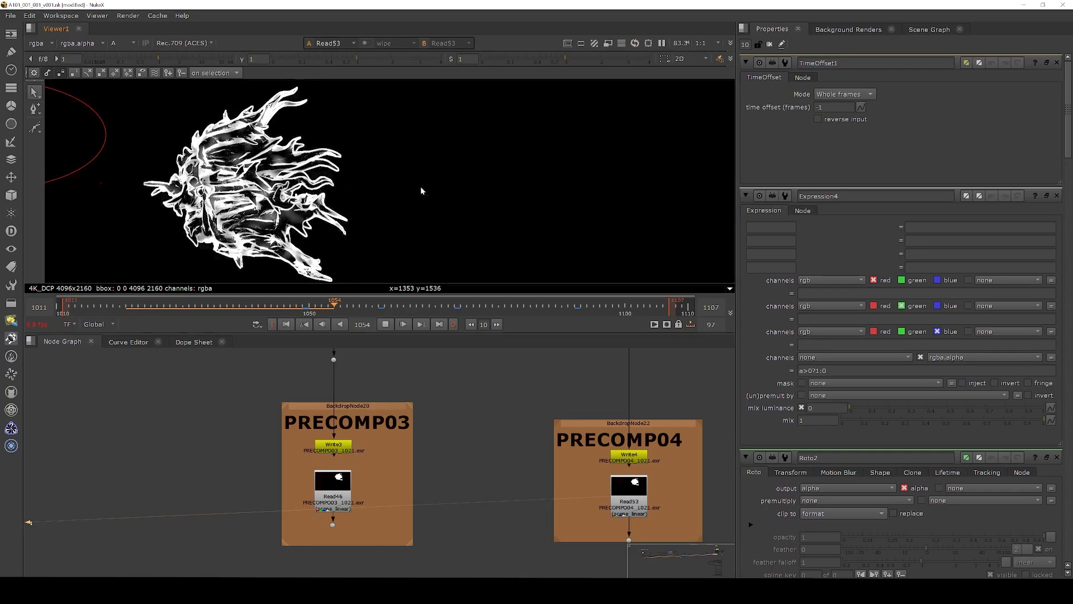
Switch the viewer to the PRECOMP03 render (Read46) during playback, and stop playing.
left_click(348, 476)
key("1")
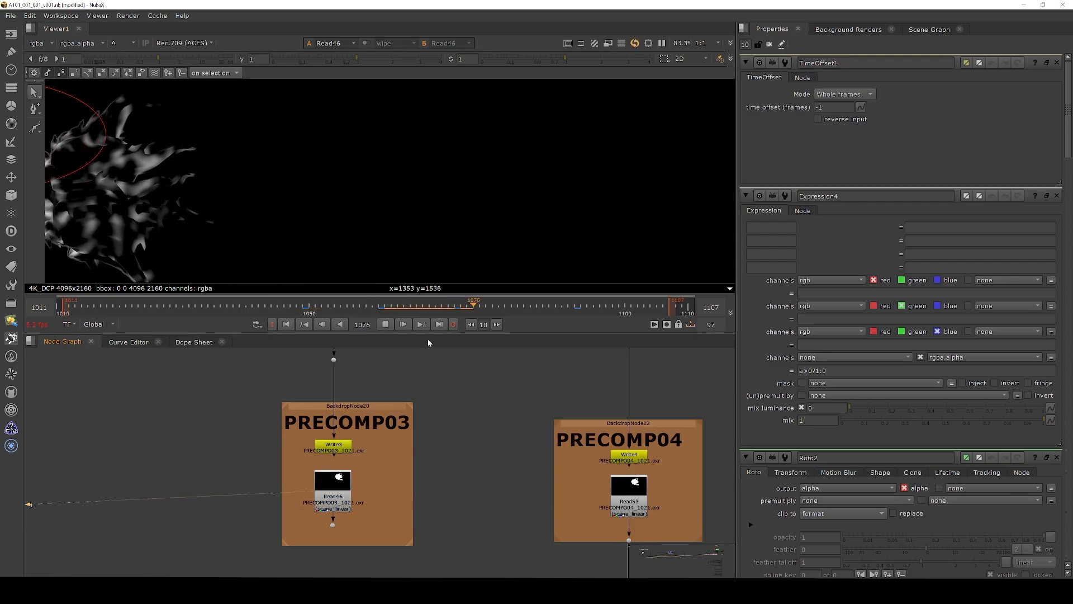
scroll(457, 481, "down", 5)
key("k")
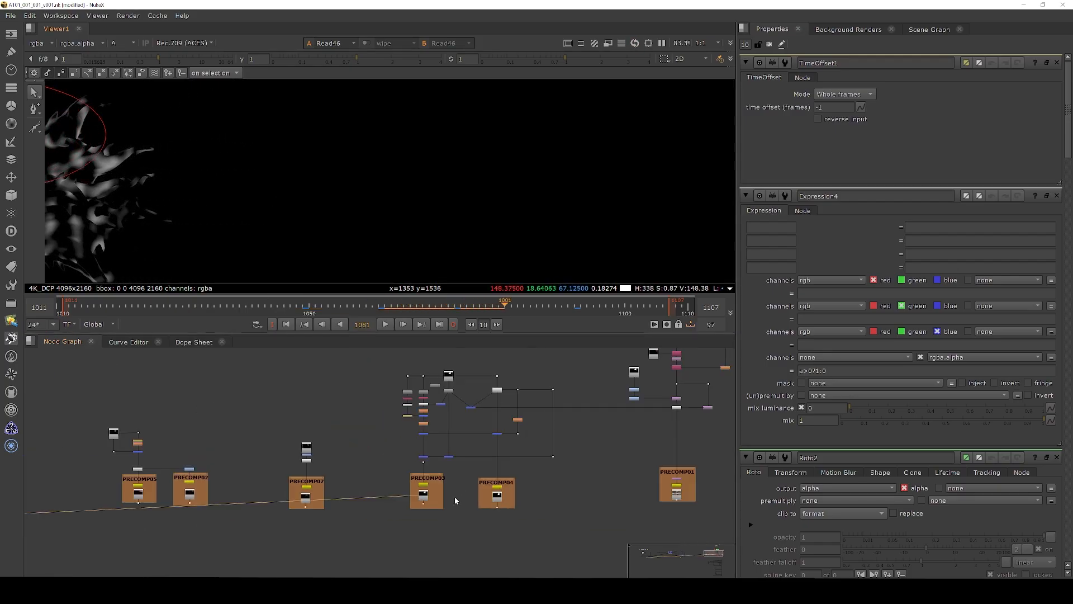
Find the 3D render Read41 above the PRECOMP05 backdrop and display it in the viewer.
scroll(238, 464, "down", 1)
middle_click_drag(237, 464, 473, 463)
scroll(369, 444, "up", 9)
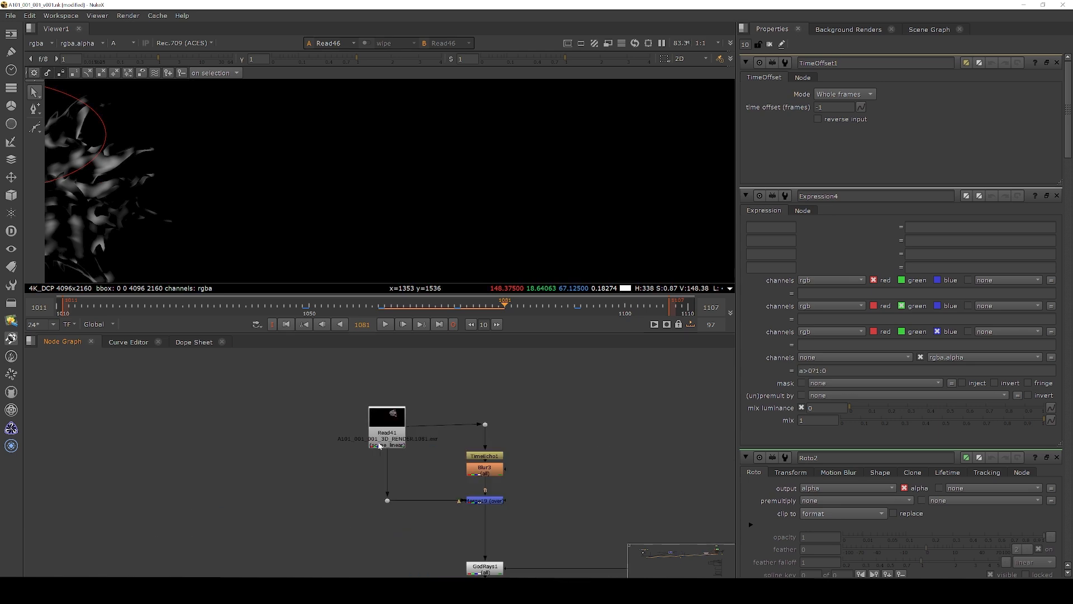
left_click(390, 438)
key("1")
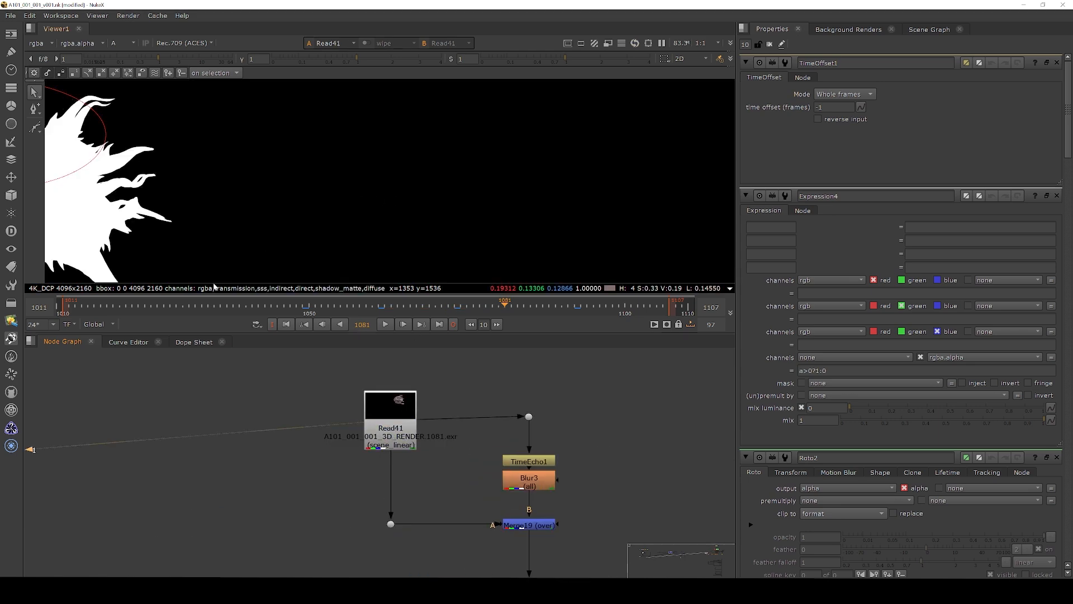
Go to frame 1022, switch the viewer from alpha to RGB and inspect the TimeEcho1 output.
left_click(131, 311)
scroll(358, 167, "down", 2)
key("a")
left_click(543, 464)
key("1")
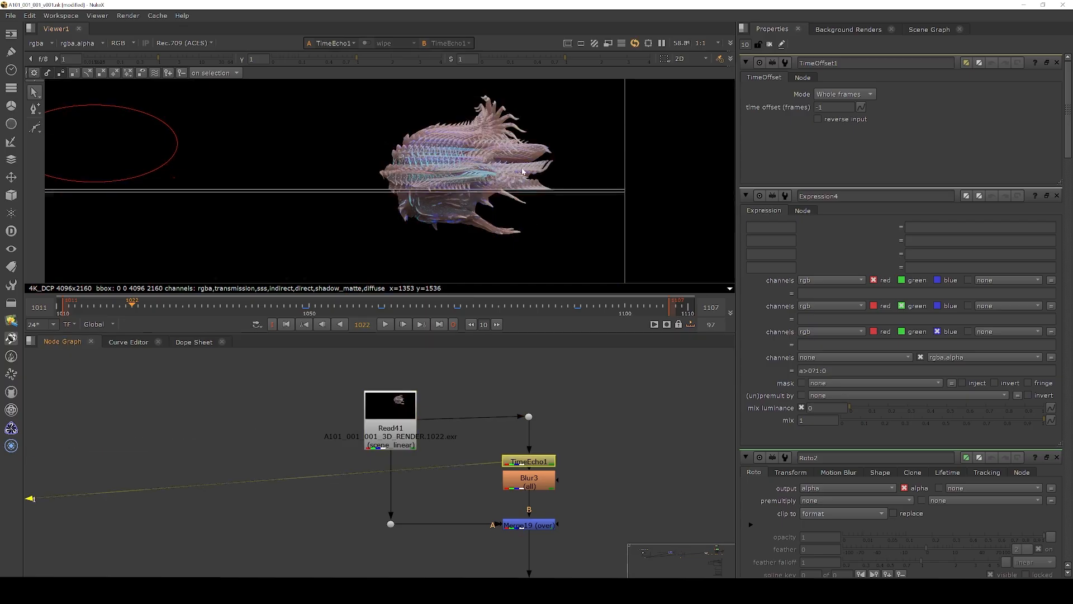
scroll(525, 182, "up", 2)
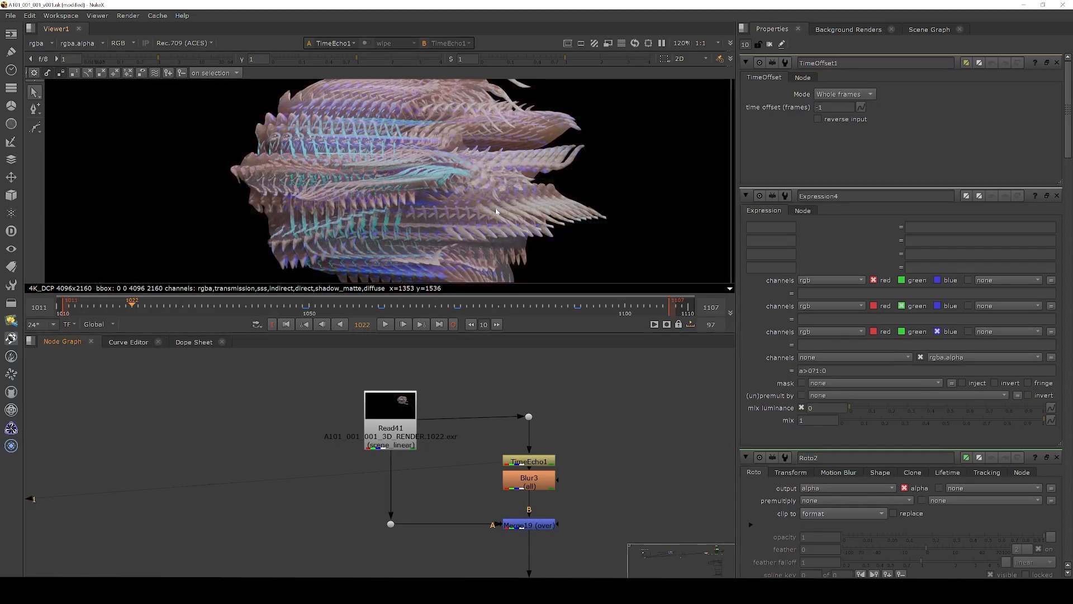
Display the Blur3 output and the Merge19 (over) result in the viewer, and inspect the blurred echo trails.
left_click(537, 487)
key("1")
left_click_drag(567, 515, 474, 554)
key("1")
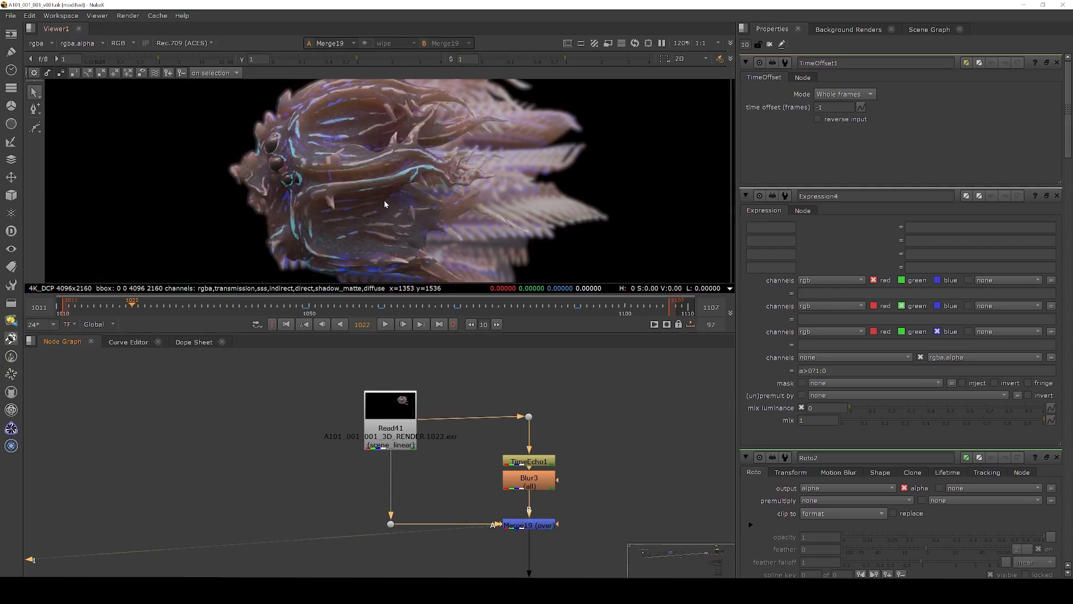
scroll(380, 190, "down", 3)
left_click_drag(286, 114, 508, 243)
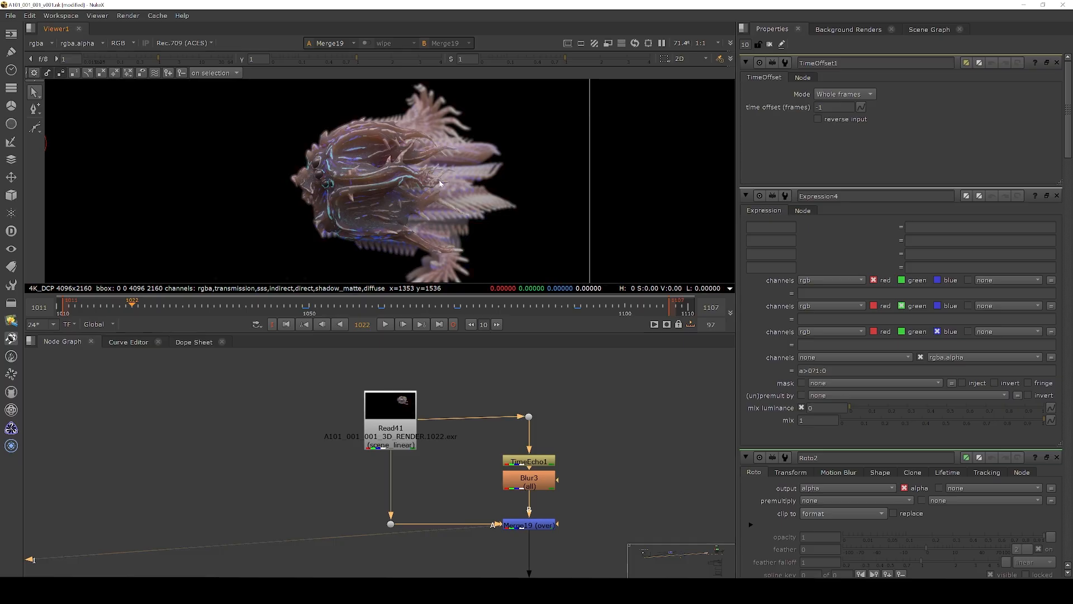
scroll(440, 183, "up", 2)
scroll(514, 436, "down", 4)
scroll(529, 532, "up", 6)
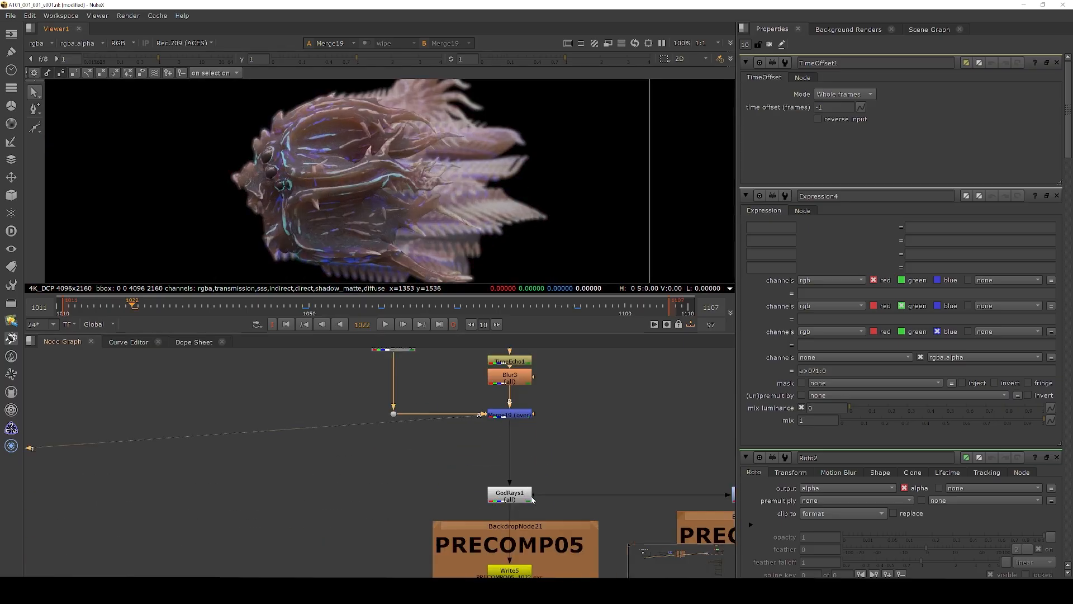
Display the GodRays1 output in the viewer and check it at frame 1043.
left_click(513, 505)
key("1")
scroll(427, 186, "down", 2)
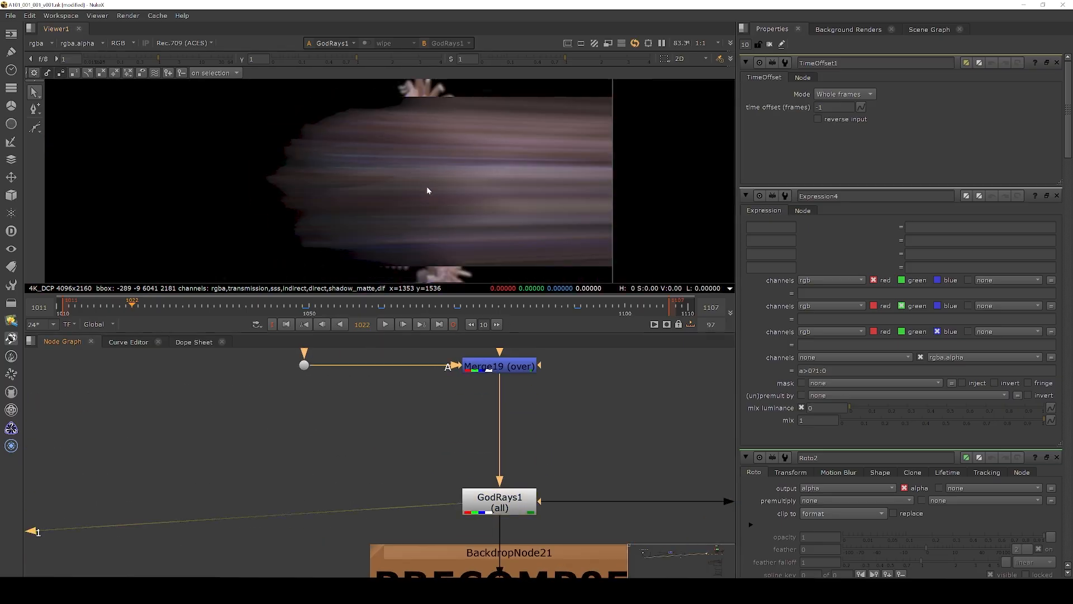
left_click(266, 310)
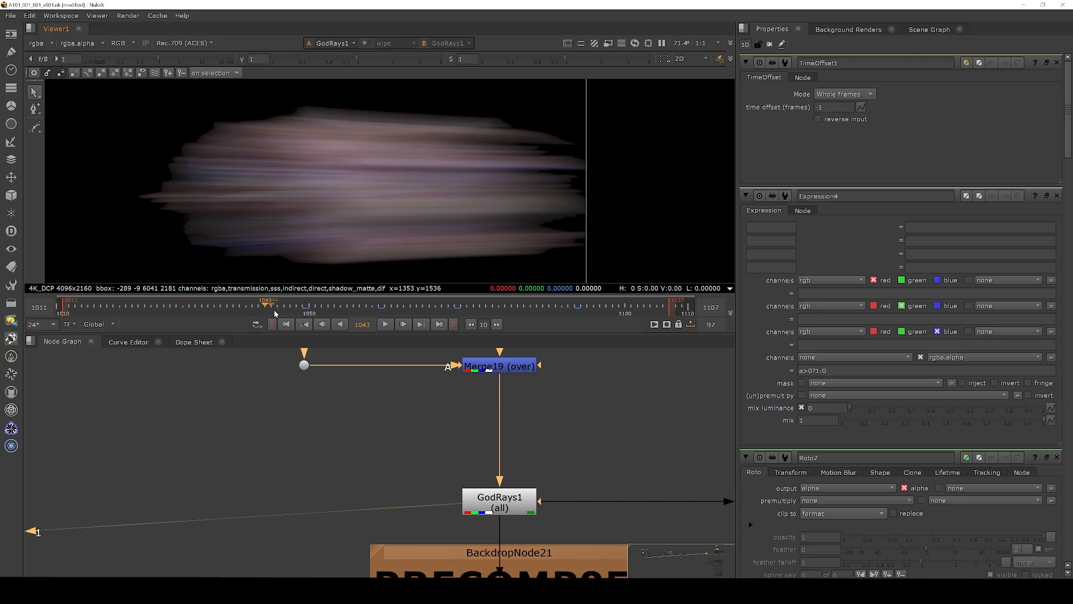
Display the ColorCorrect3 output in the viewer and raise the viewer gamma to 1.7.
scroll(391, 437, "down", 4)
scroll(611, 465, "up", 3)
left_click(612, 464)
key("1")
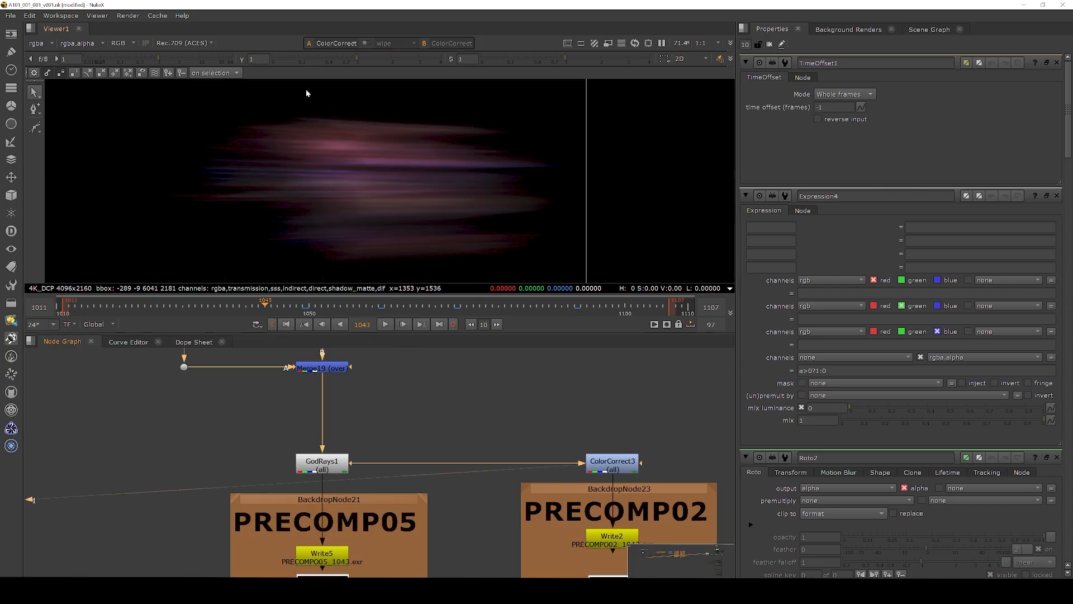
left_click_drag(371, 60, 383, 60)
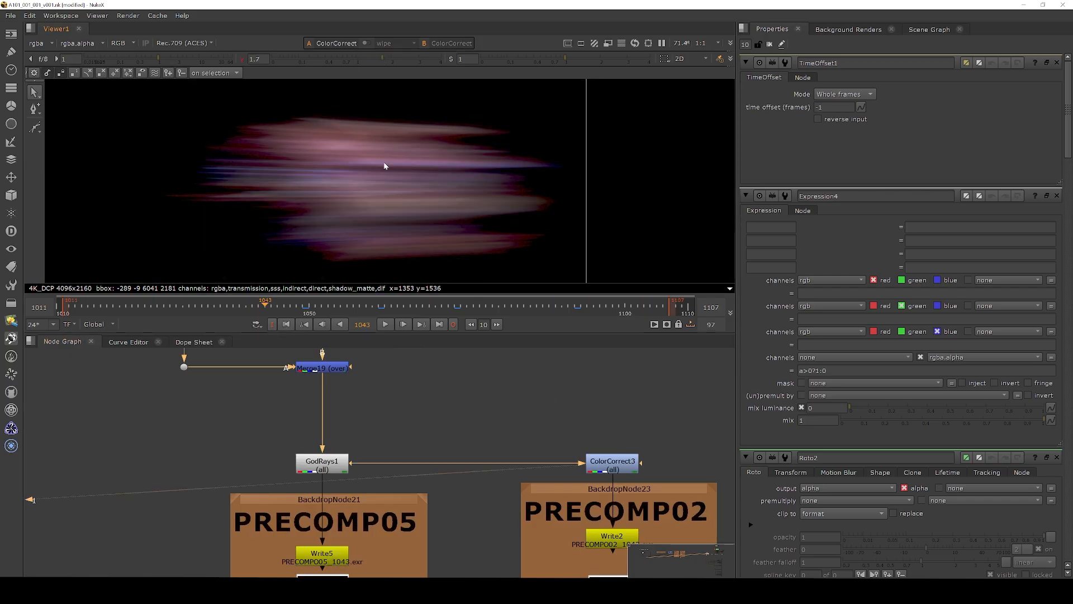
scroll(385, 166, "up", 3)
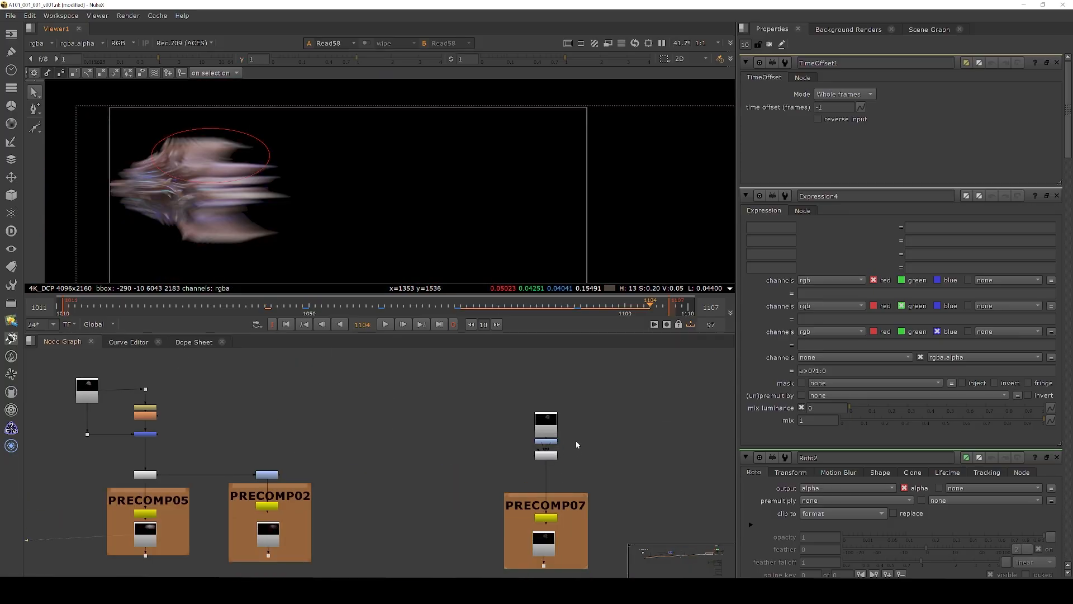
Display the particle render Read56 with the viewer gain raised to 6.5, enlarge it and play it back.
scroll(567, 437, "up", 3)
left_click(525, 414)
key("1")
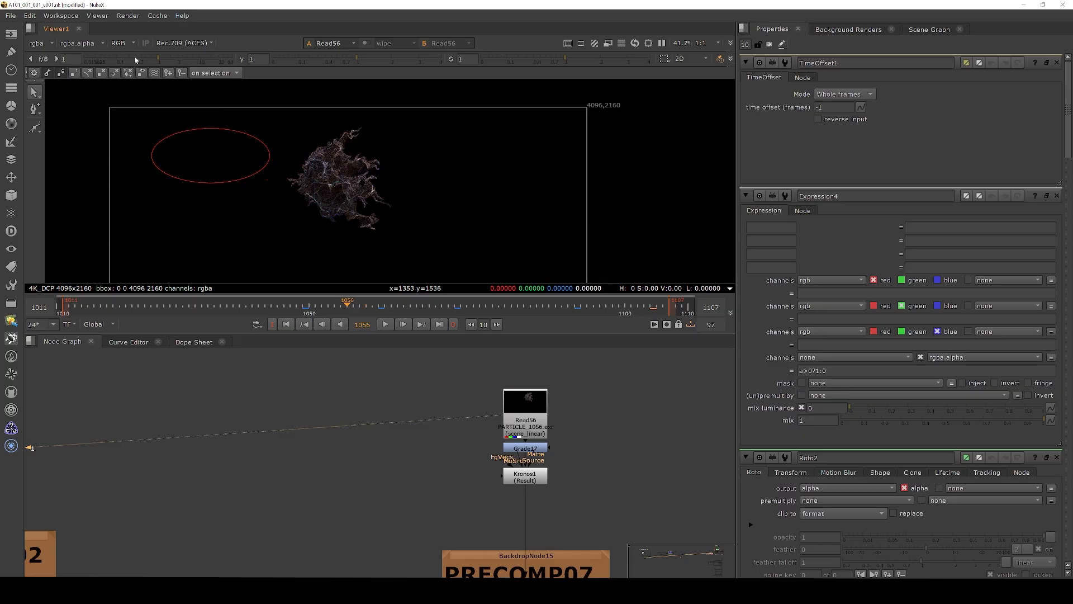
left_click_drag(184, 62, 192, 62)
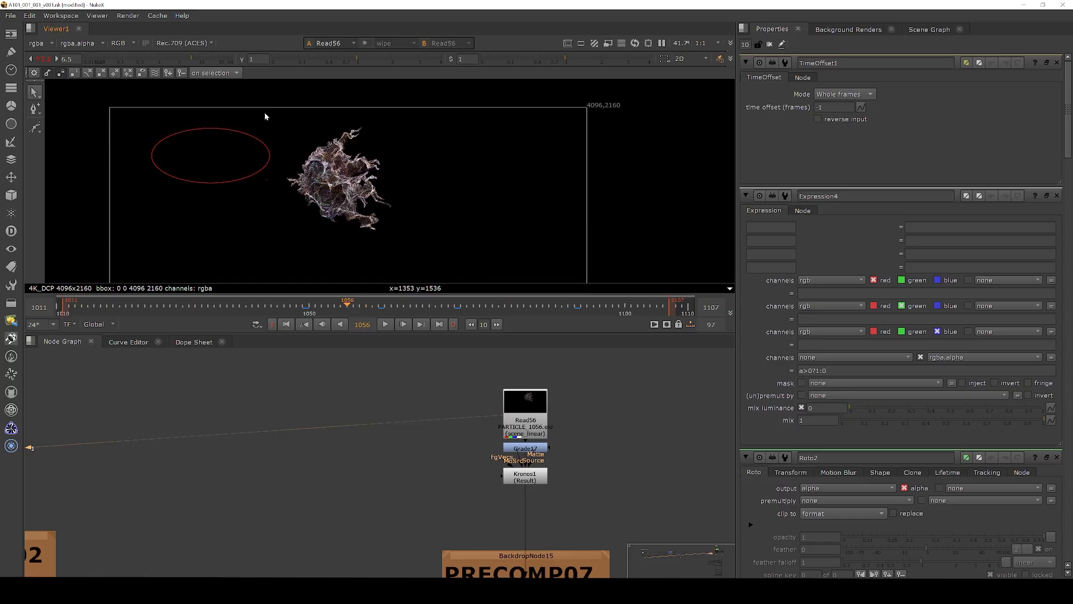
scroll(331, 193, "up", 3)
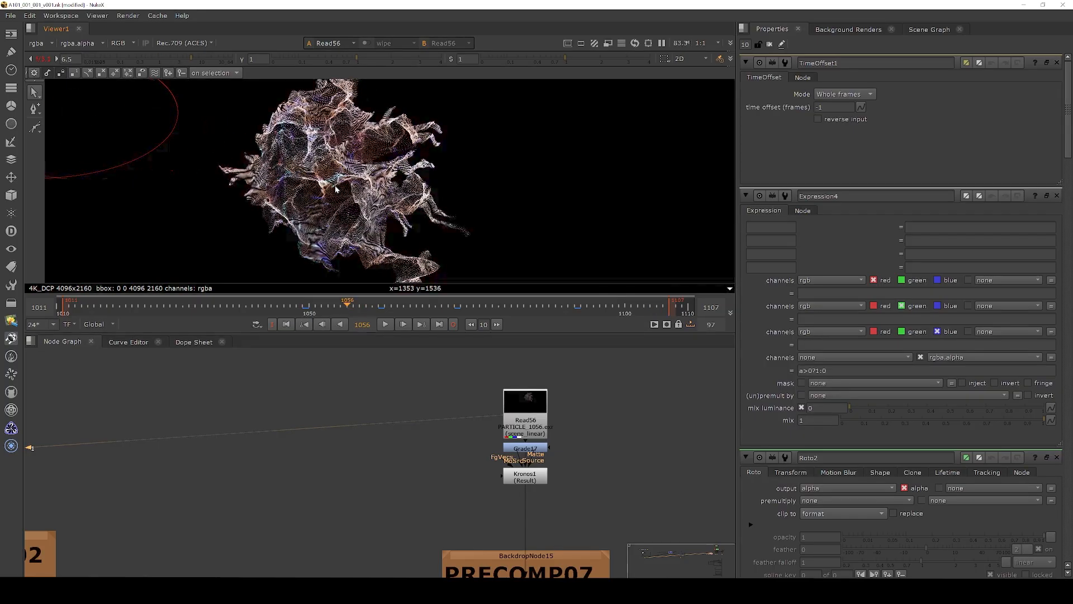
scroll(355, 137, "up", 2)
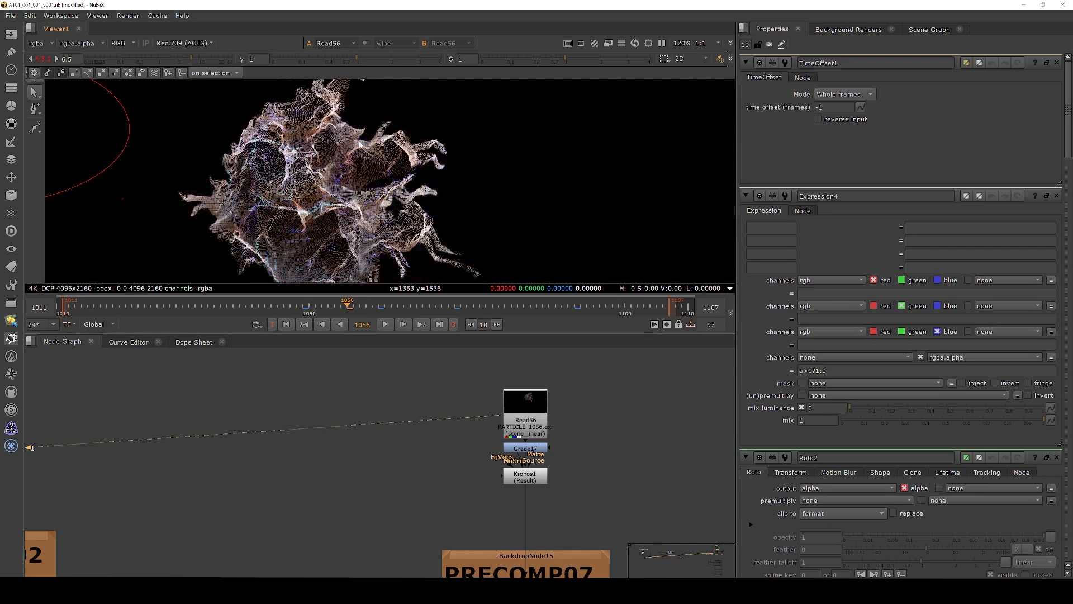
left_click(397, 324)
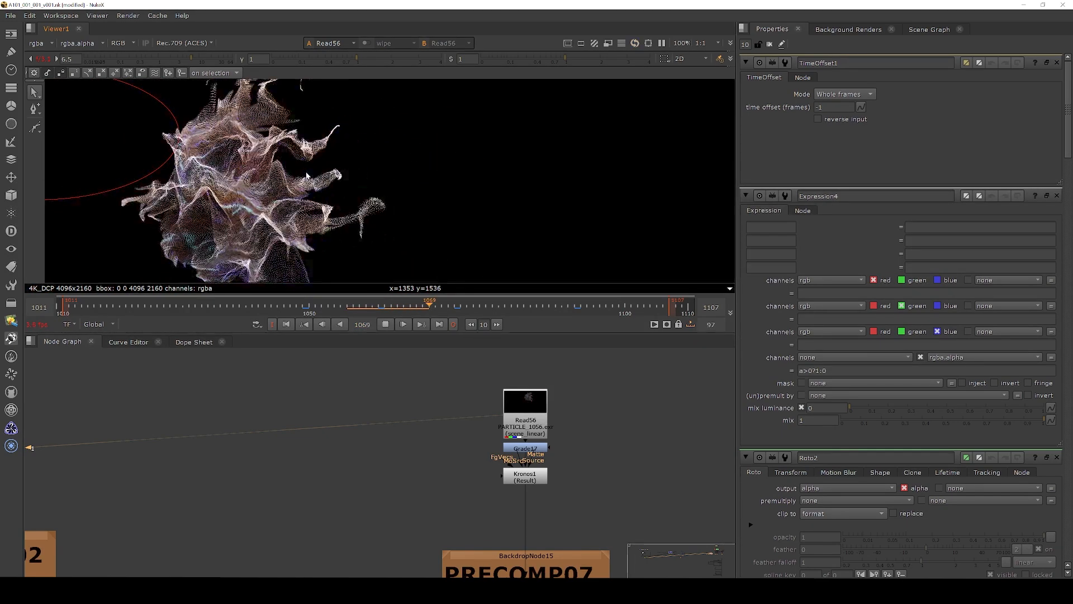
Replay the particle render Read56 from about frame 1057 and stop it at frame 1081.
left_click(359, 307)
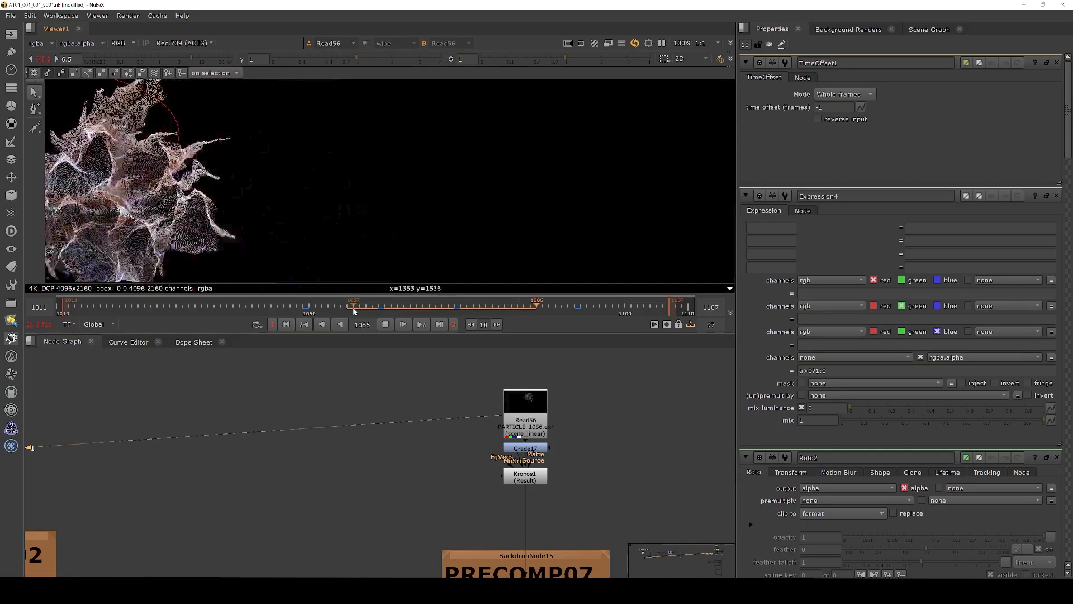
left_click(355, 309)
left_click(354, 311)
left_click(384, 325)
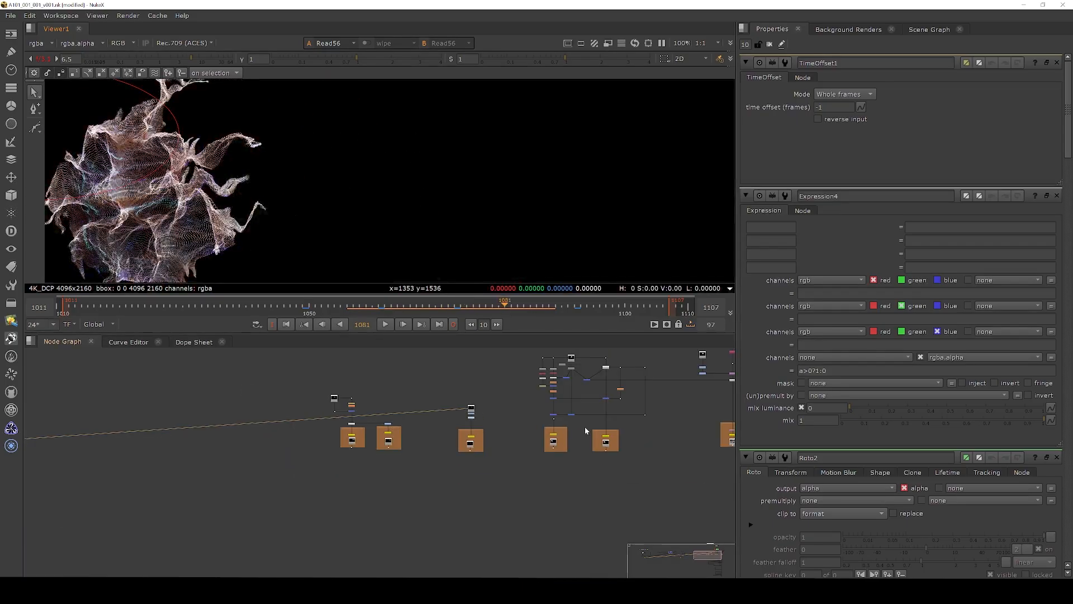
Display the PRECOMPO02 render Read48 and then the plate Read42 in the viewer.
middle_click_drag(585, 431, 328, 521)
scroll(476, 421, "up", 8)
left_click(398, 476)
key("1")
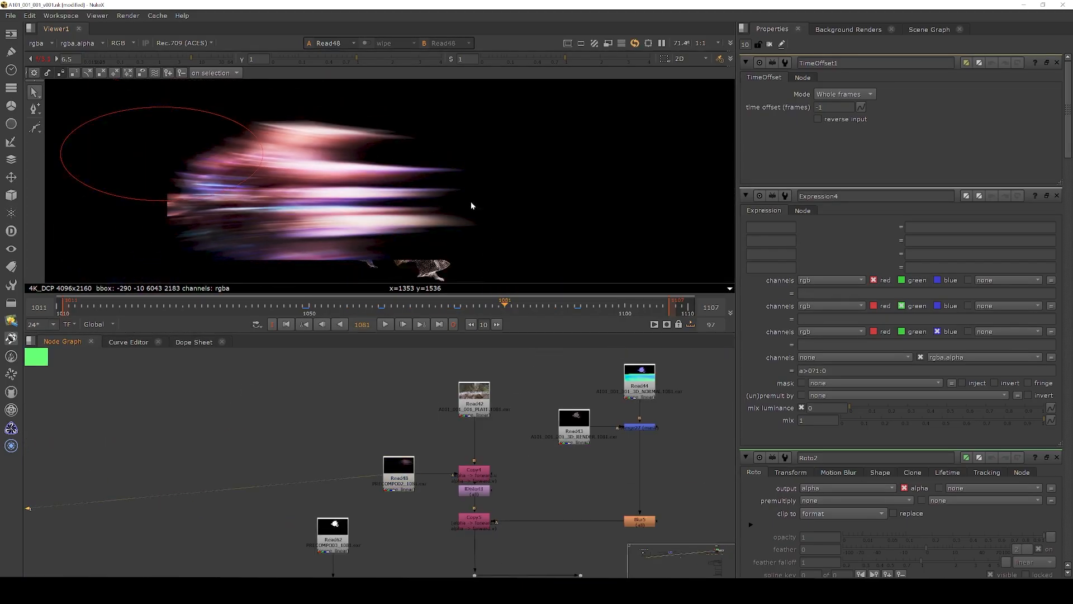
scroll(471, 201, "down", 3)
scroll(475, 380, "up", 5)
left_click(457, 395)
key("1")
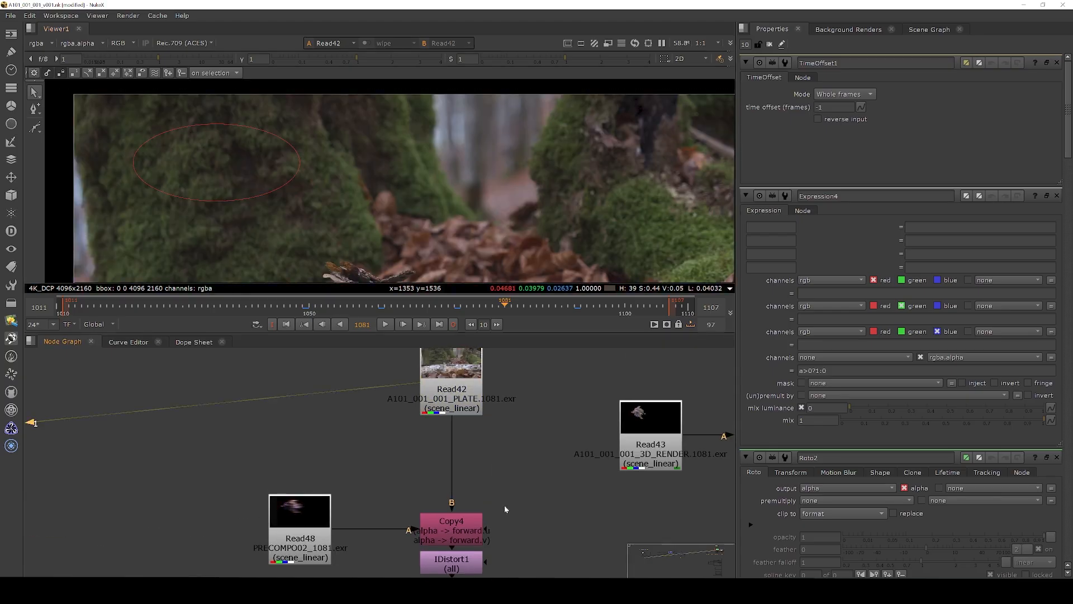
Open the Copy4 properties to examine its alpha to forward.u and forward.v mapping, and display its output in the viewer.
middle_click_drag(505, 508, 509, 456)
scroll(448, 464, "up", 4)
double_click(450, 455)
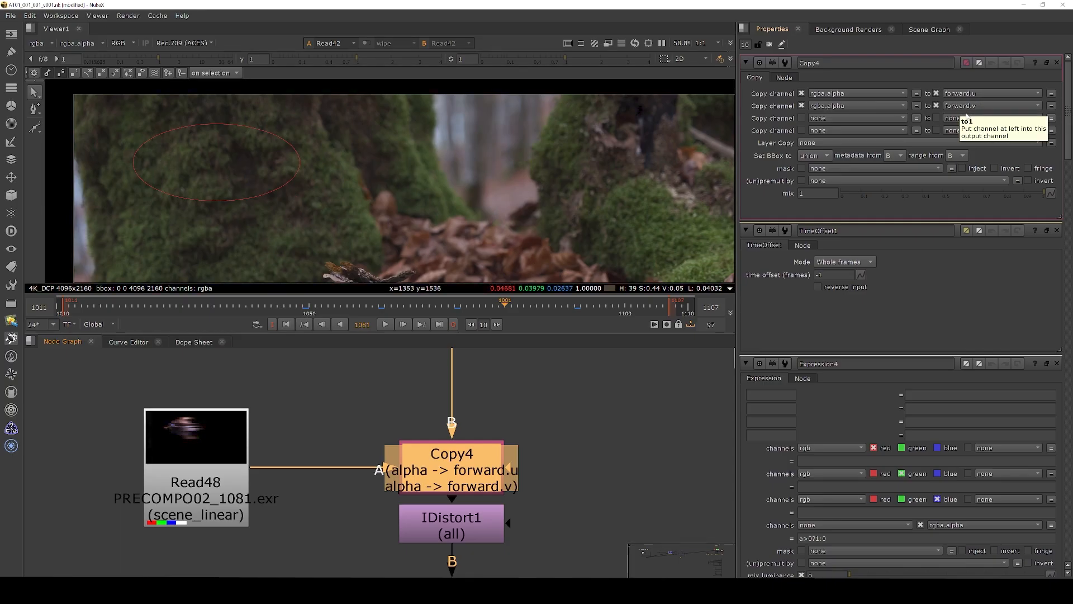
left_click(547, 453)
left_click(458, 484)
key("1")
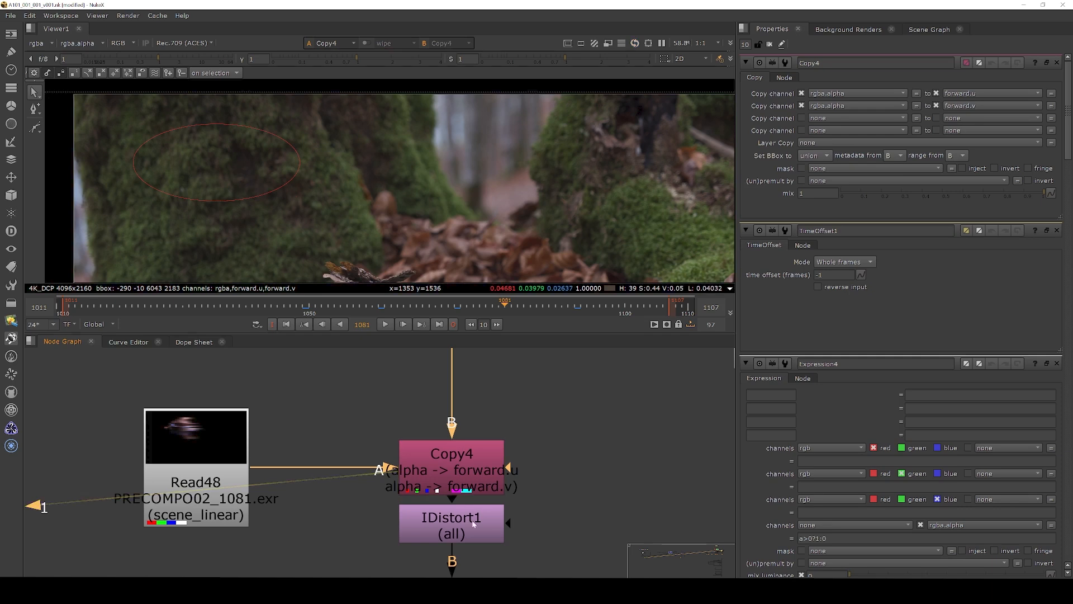
Display the IDistort1 output in the viewer and examine the distorted plate up close.
scroll(467, 528, "up", 2)
left_click(465, 530)
key("1")
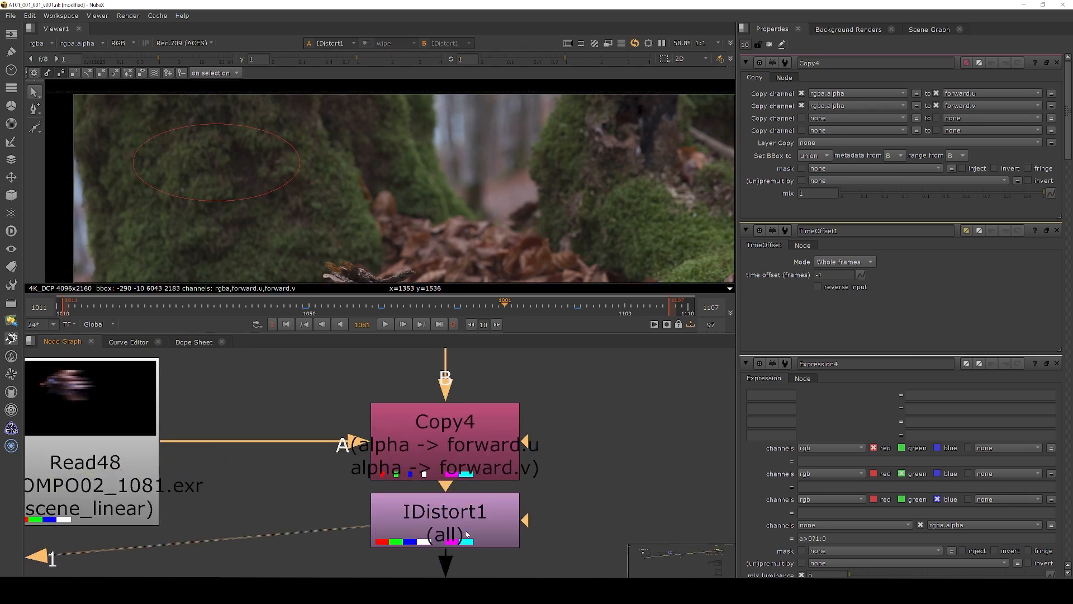
scroll(359, 204, "up", 2)
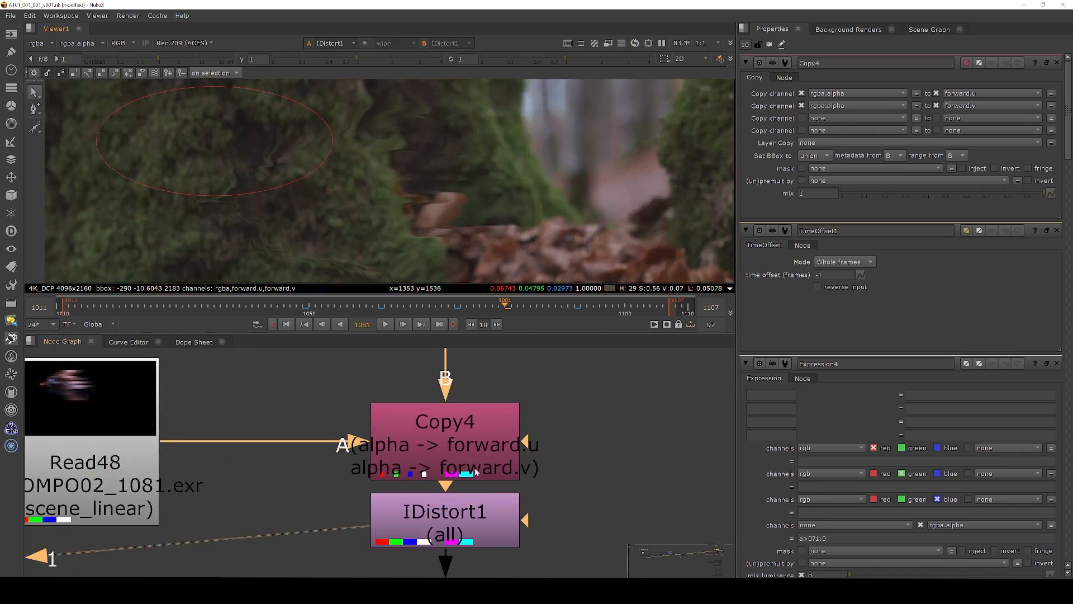
Toggle IDistort1 off and on to compare the plate with and without distortion, and close all open node properties.
left_click(487, 528)
key("d")
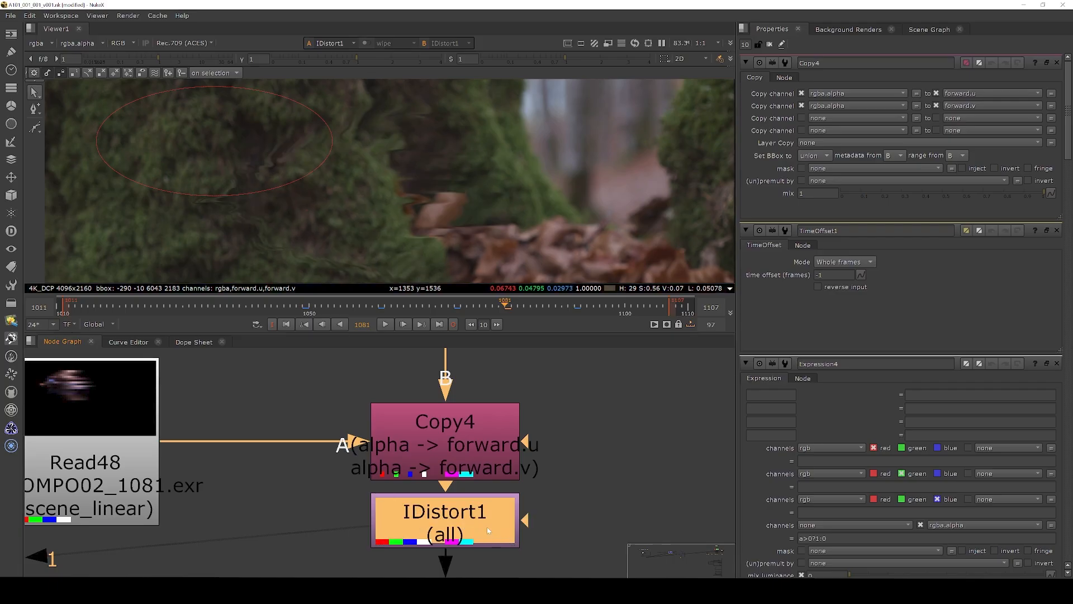
left_click(769, 44)
key("d")
key("d")
key("d")
scroll(387, 142, "down", 4)
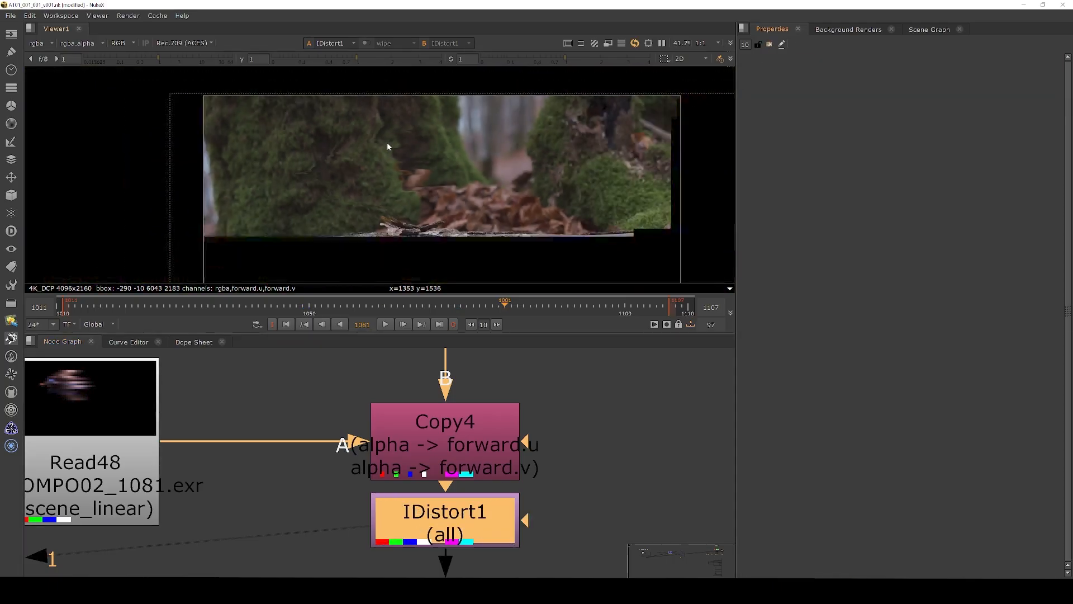
left_click(195, 307)
scroll(502, 175, "up", 2)
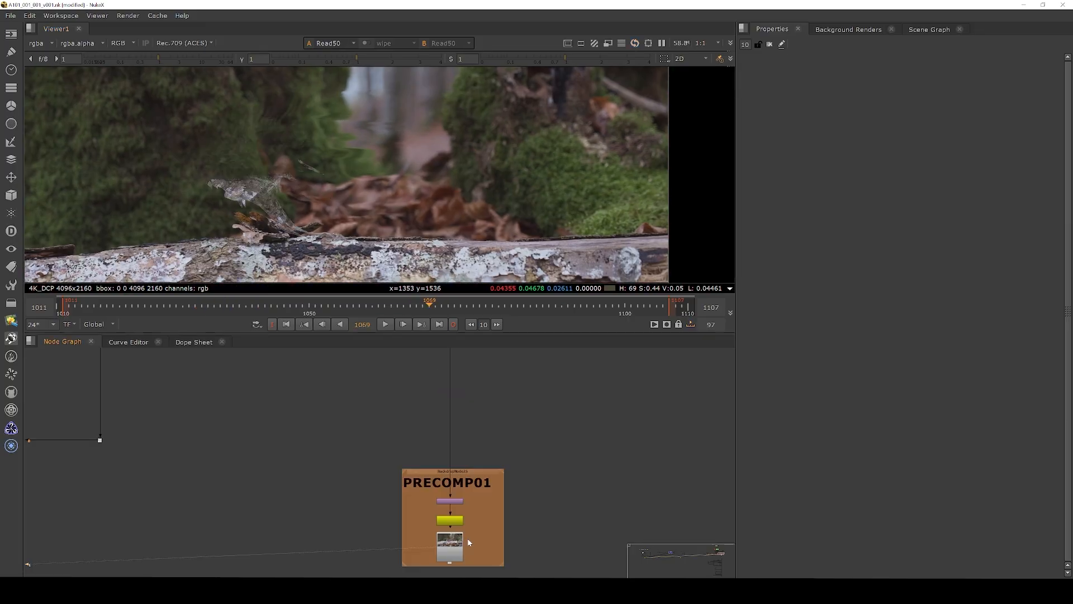
Play the PRECOMP01 render Read50 from frame 1057 and stop it at frame 1076.
scroll(468, 502, "up", 3)
left_click(345, 307)
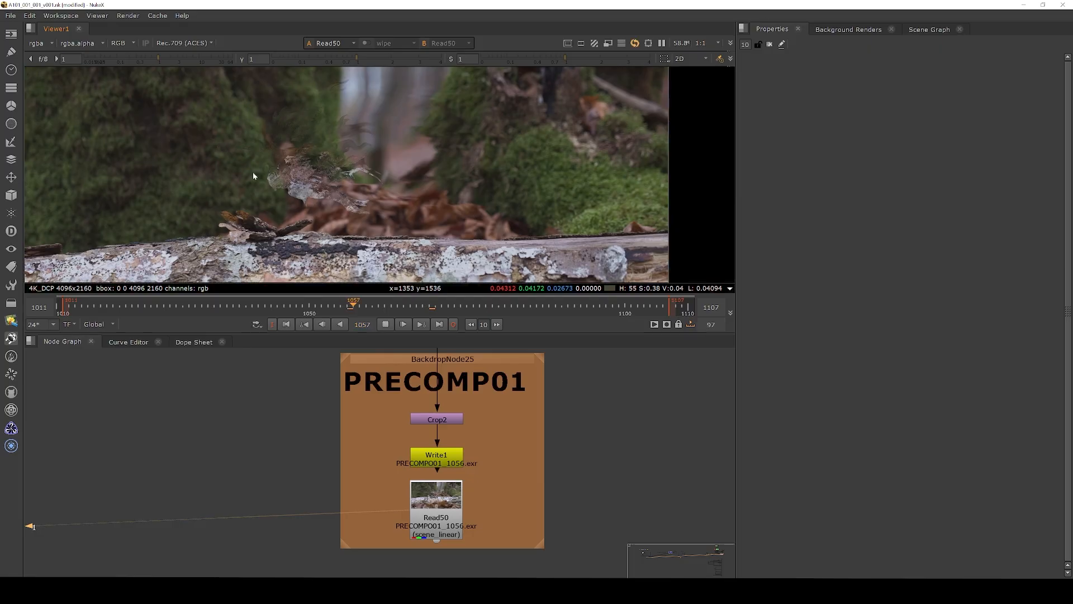
scroll(253, 176, "up", 3)
key("l")
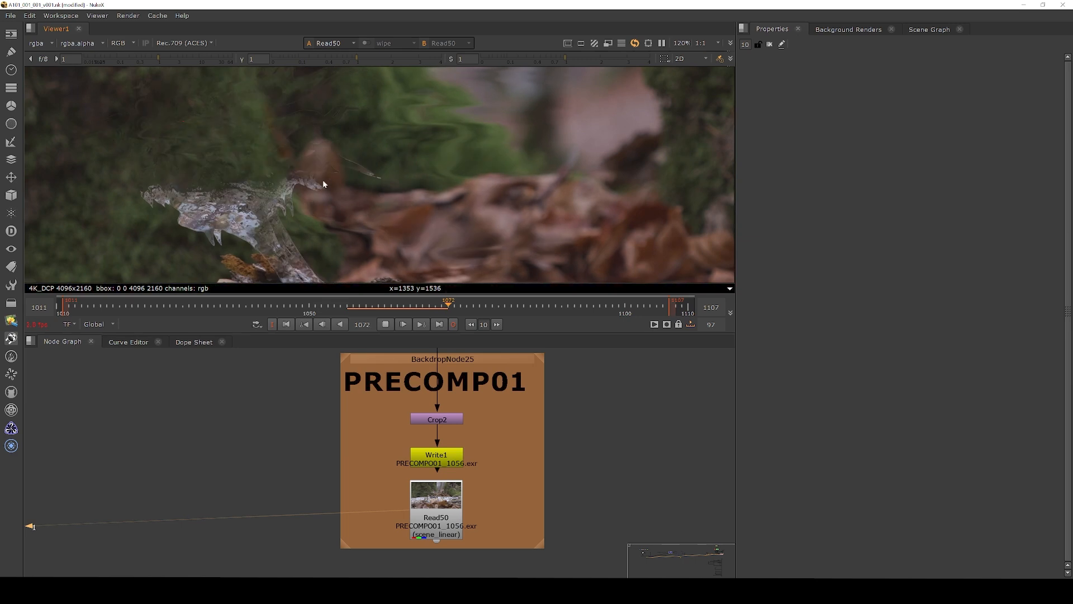
scroll(323, 184, "down", 2)
key("k")
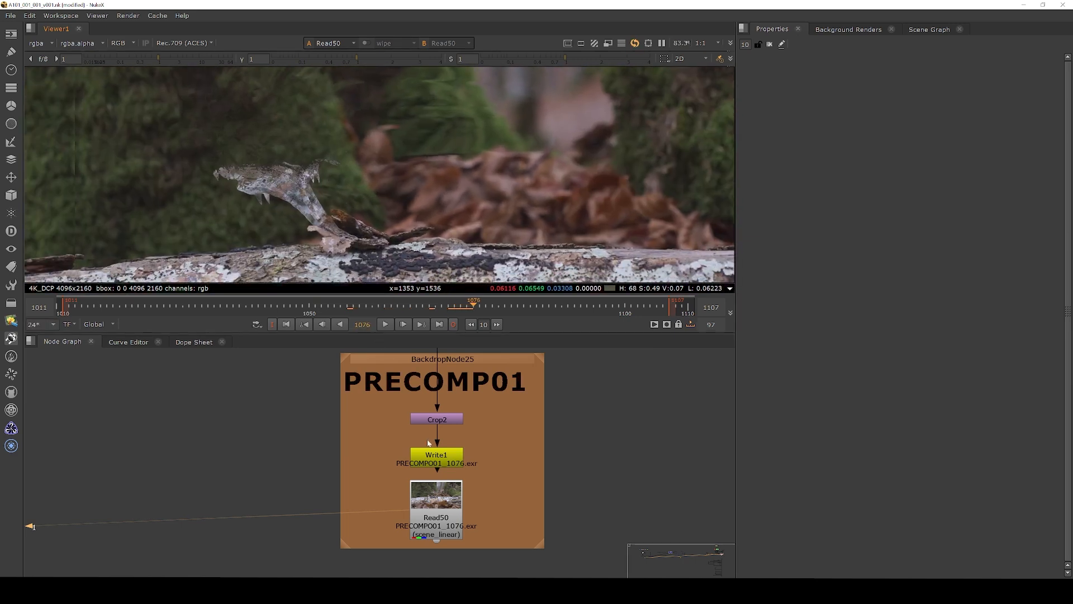
Display the matte render Read62 and then the Multiply1 output that masks IDistort2.
scroll(428, 443, "down", 5)
scroll(434, 398, "up", 5)
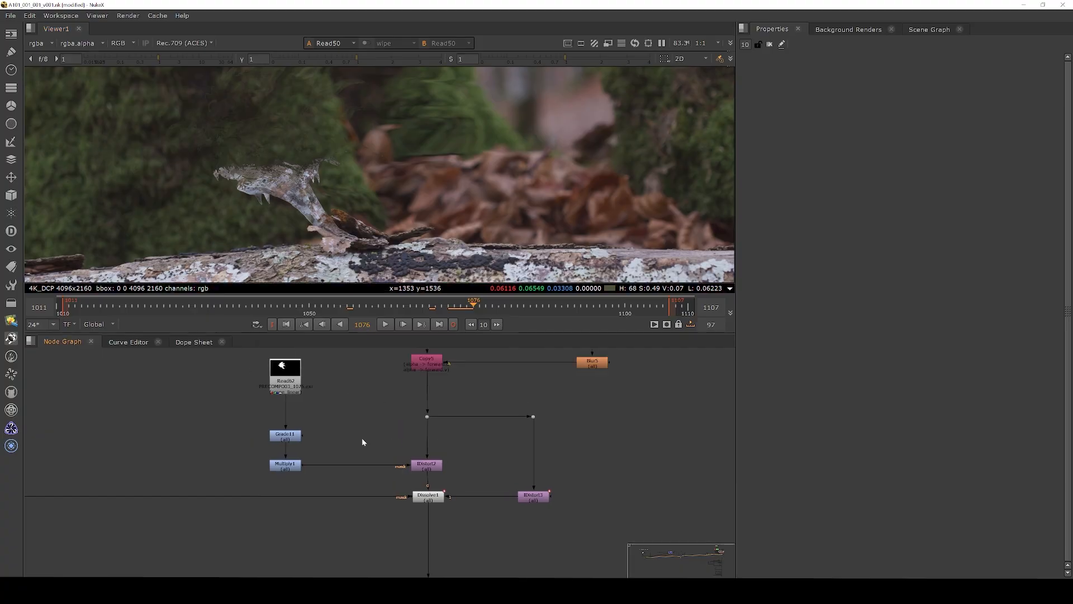
middle_click_drag(362, 439, 369, 459)
left_click(297, 407)
key("1")
left_click(296, 485)
key("1")
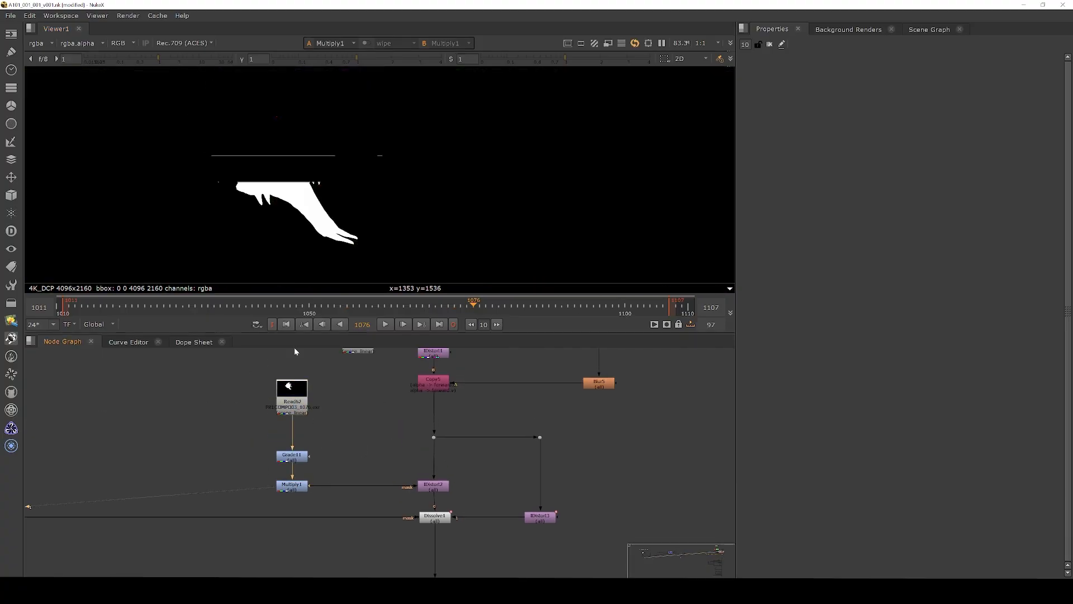
Display the IDistort2 output and then the Dissolve1 output in the viewer.
left_click(433, 486)
key("1")
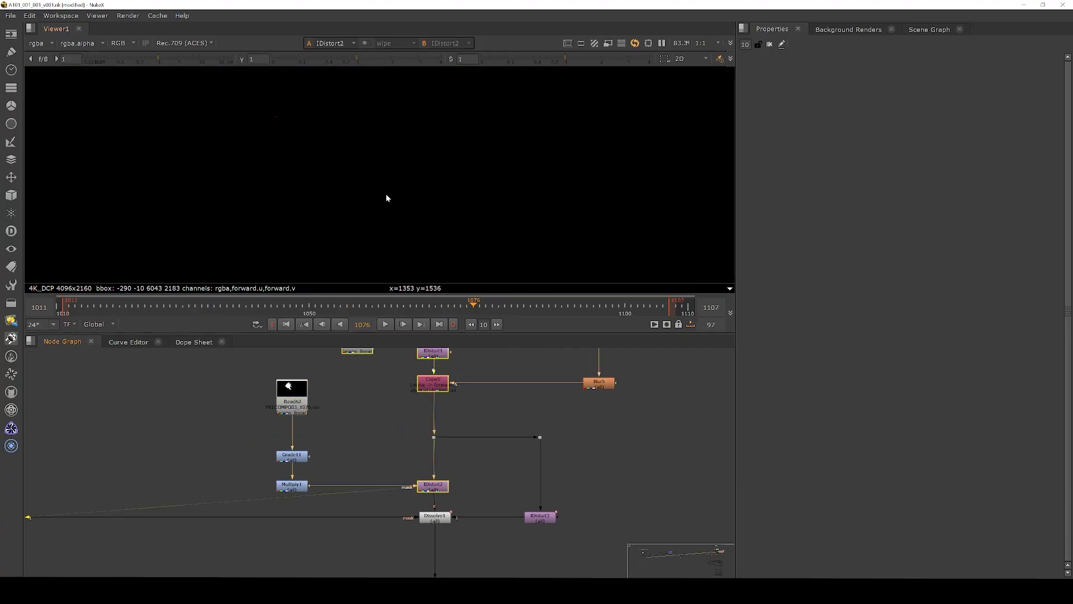
left_click(435, 517)
key("1")
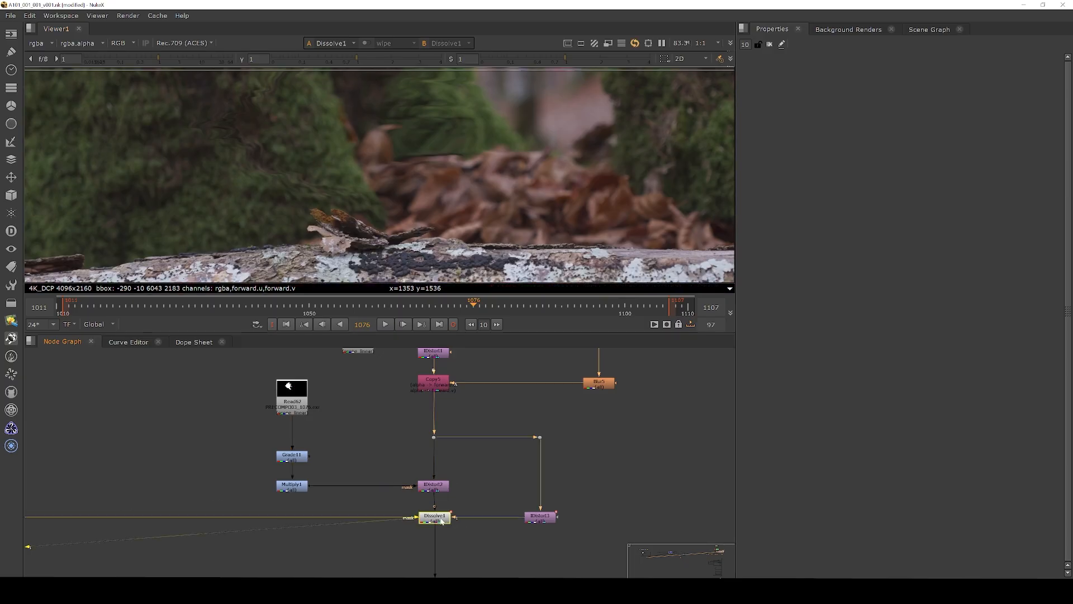
Open the IDistort3 properties and display its output, examining the distorted creature texture up close.
left_click(522, 531)
scroll(543, 525, "up", 4)
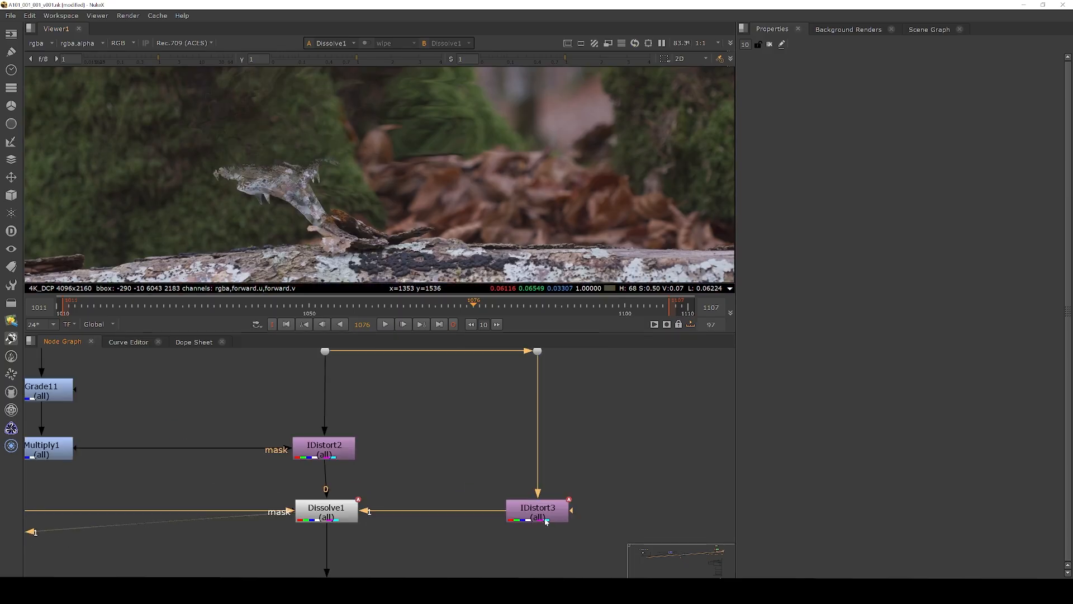
double_click(544, 522)
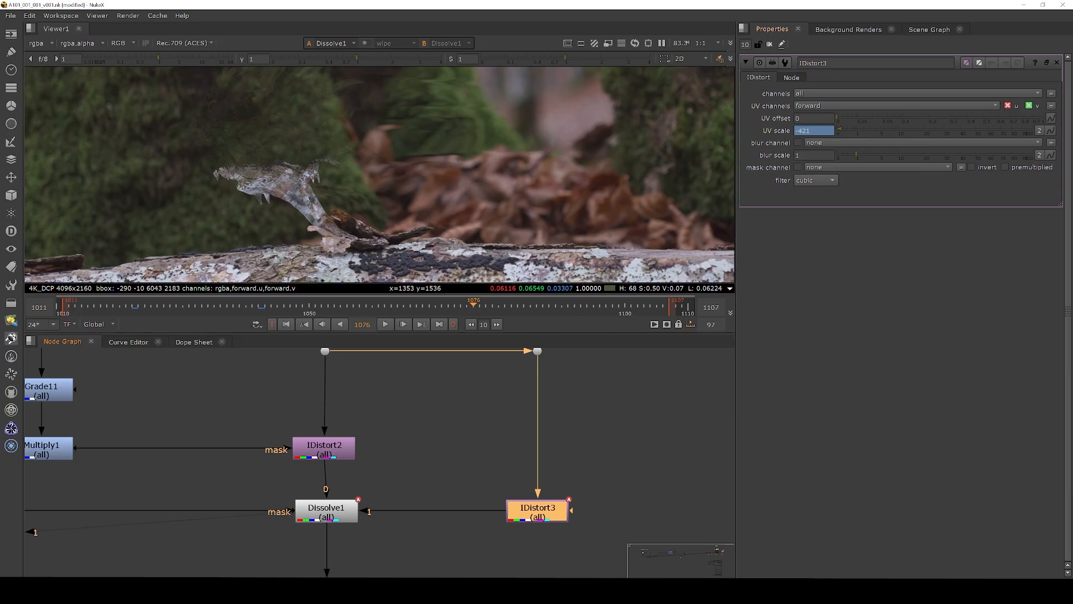
left_click(583, 483)
left_click(548, 508)
key("1")
scroll(265, 185, "up", 5)
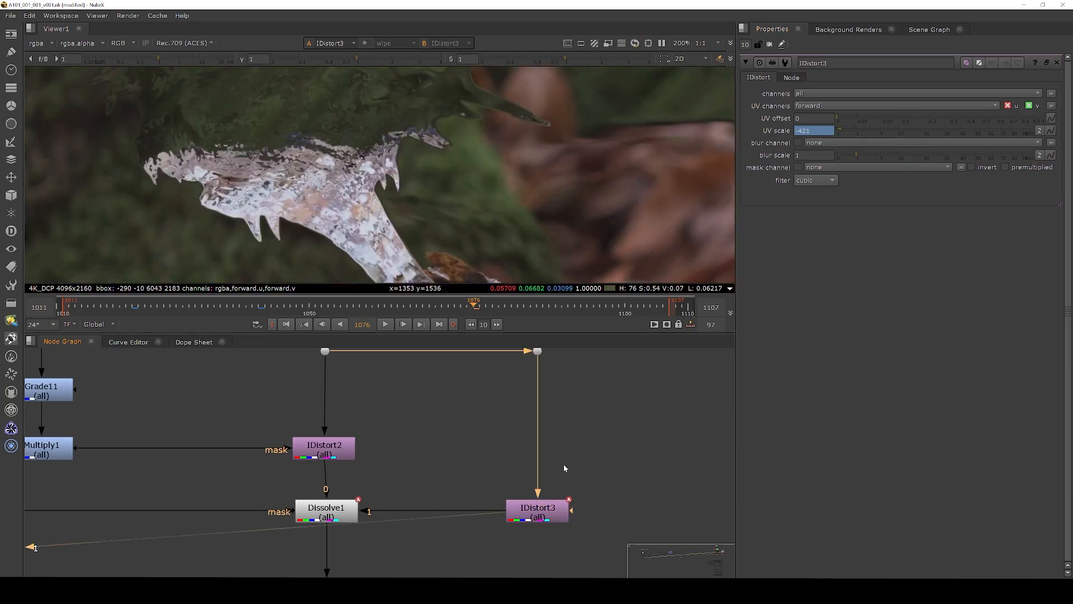
scroll(327, 217, "up", 3)
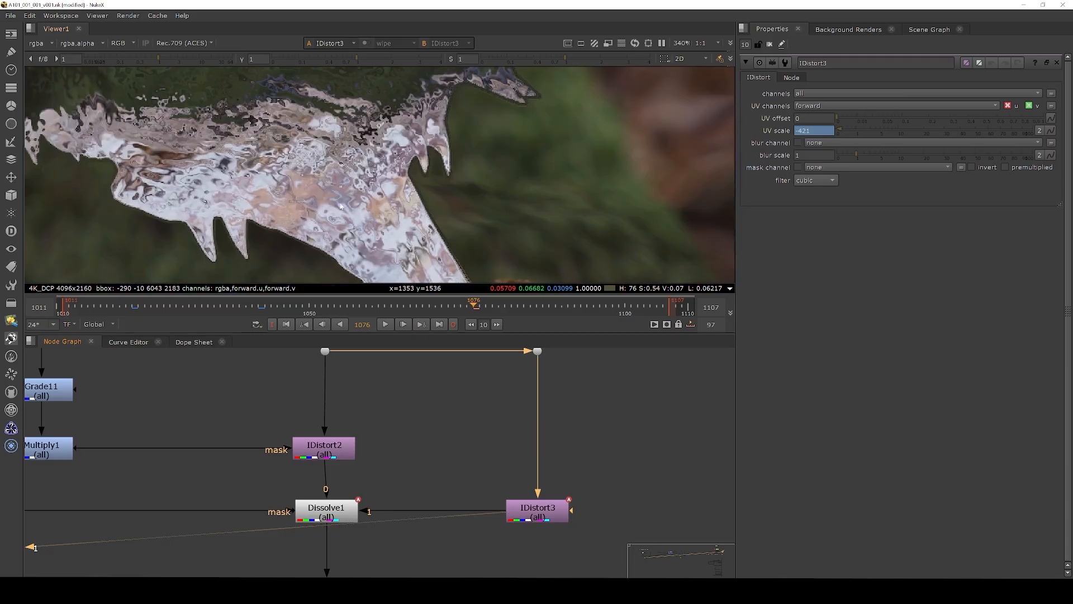
Display the Dissolve1 output to examine the blended distortion, and stop the Read50 playback at frame 1102.
left_click(329, 519)
key("1")
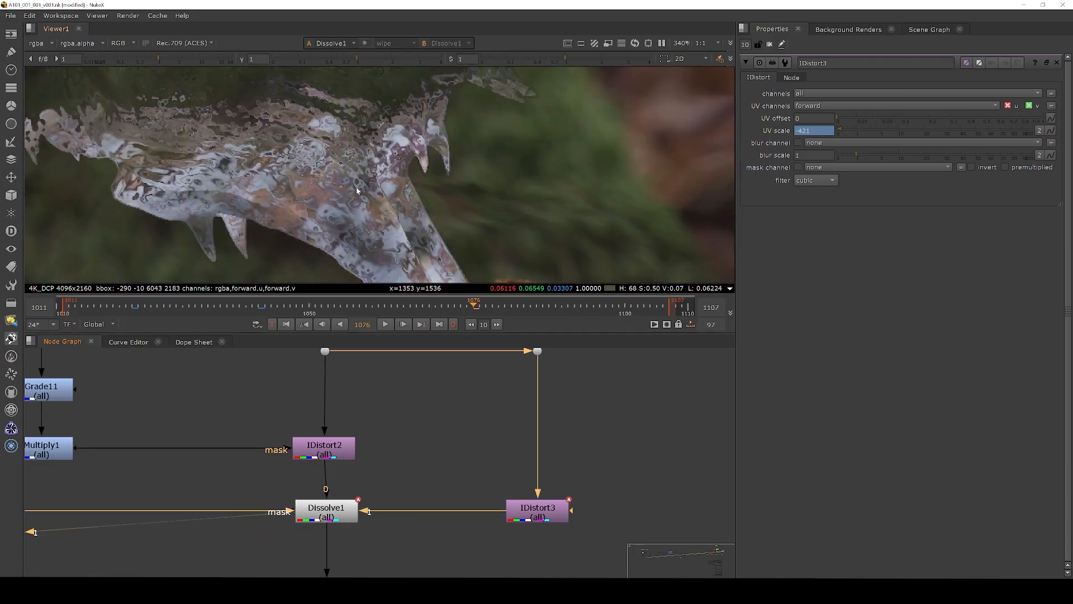
scroll(356, 191, "down", 5)
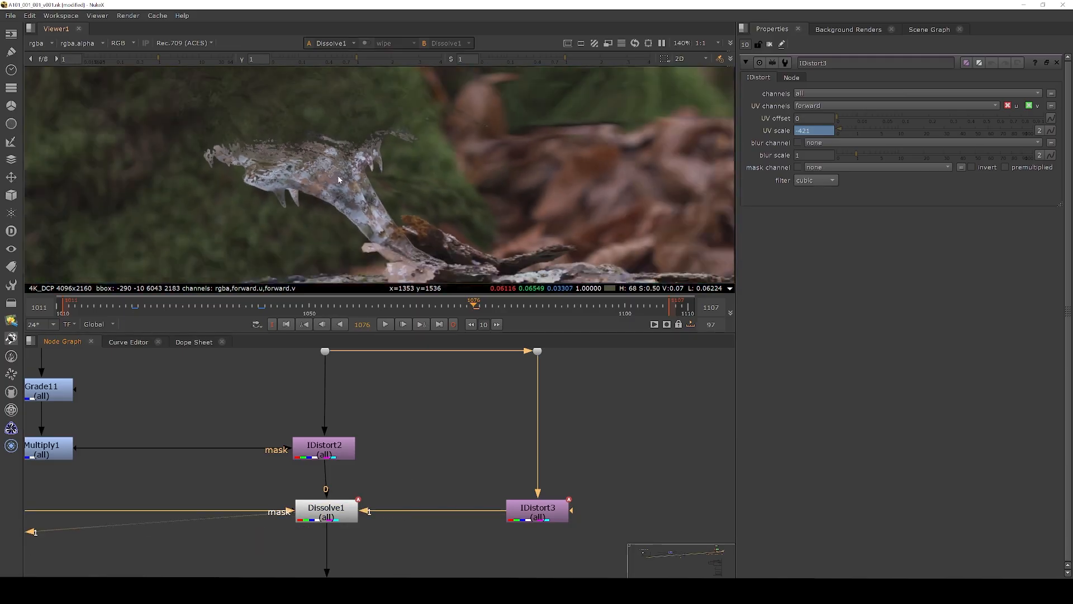
scroll(338, 178, "down", 4)
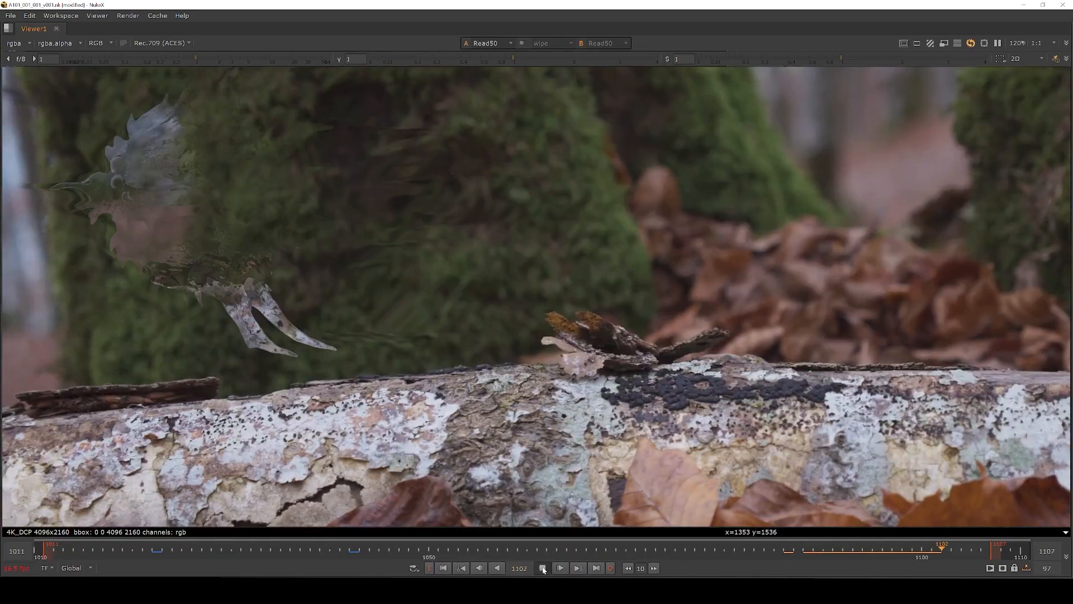
left_click(542, 568)
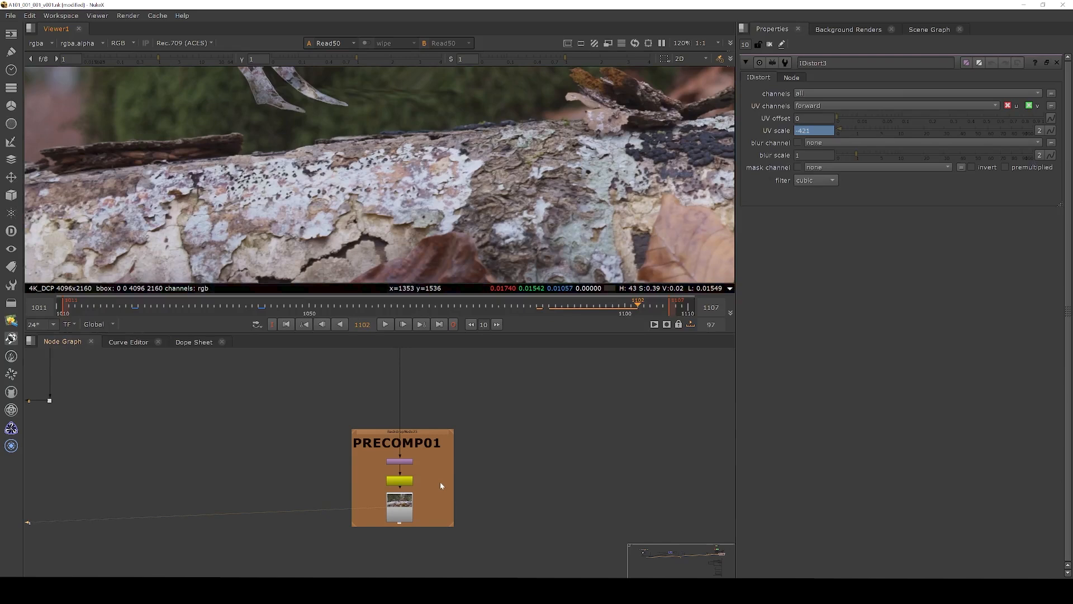
Find the final comp branch beyond the precomps and display its Crop1 output in the viewer.
scroll(445, 484, "down", 3)
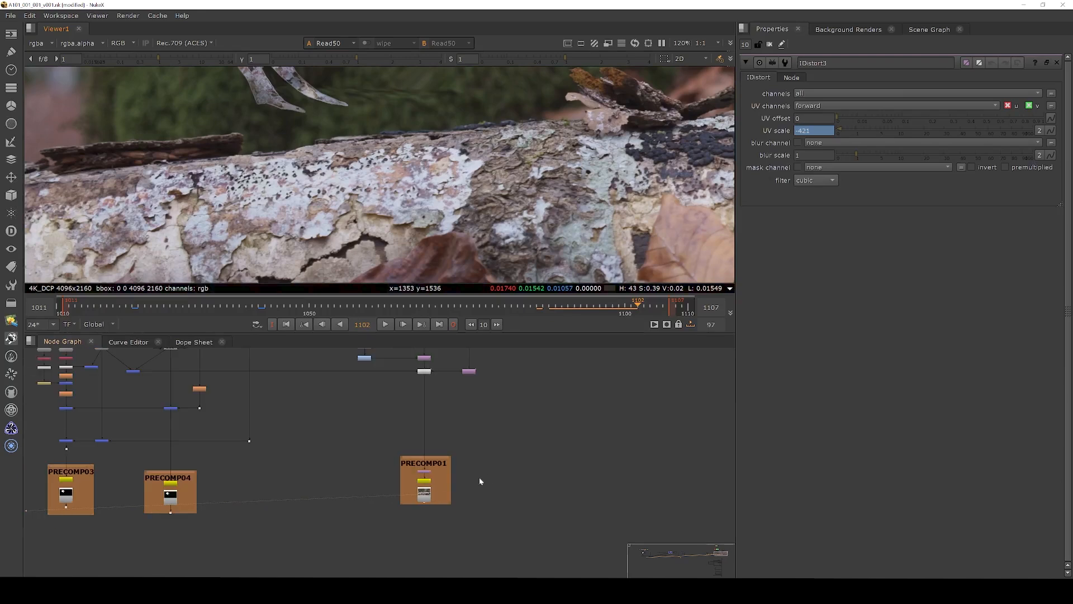
scroll(489, 478, "down", 2)
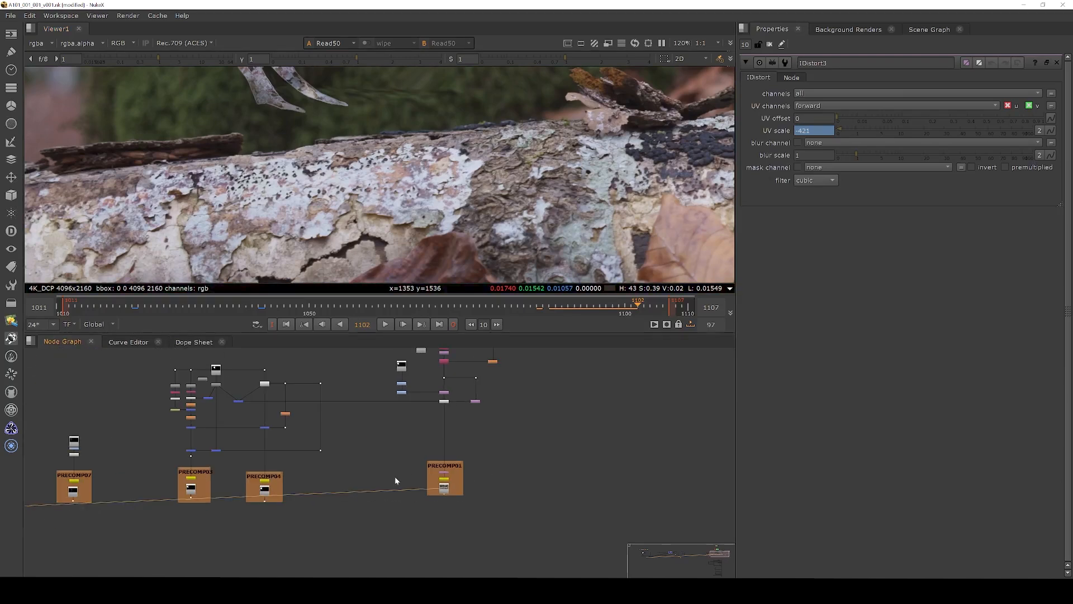
middle_click_drag(330, 475, 529, 475)
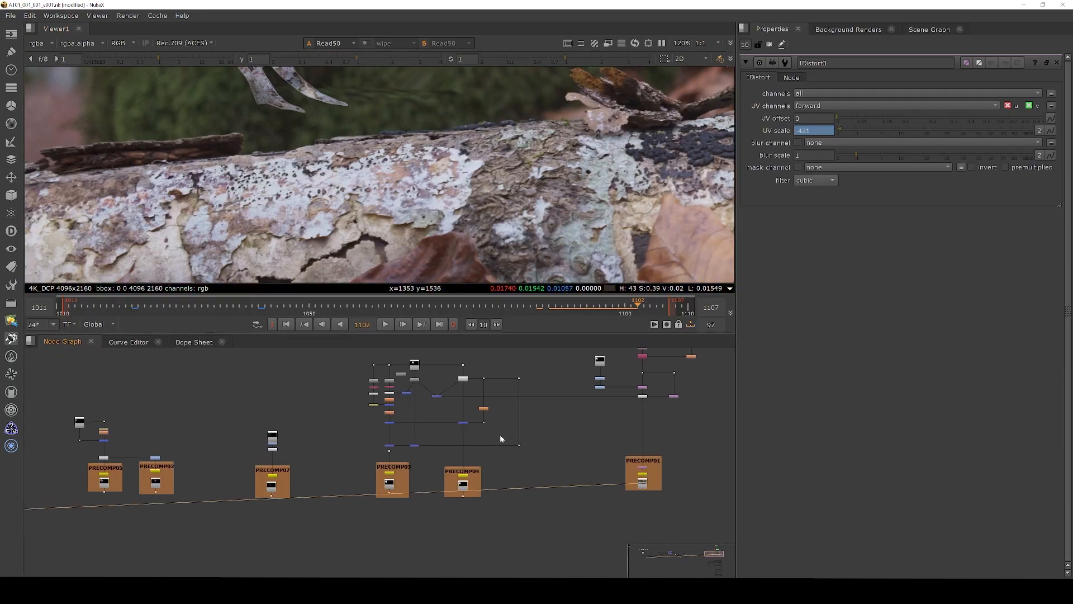
middle_click_drag(416, 469, 475, 428)
scroll(482, 426, "down", 6)
scroll(553, 492, "up", 4)
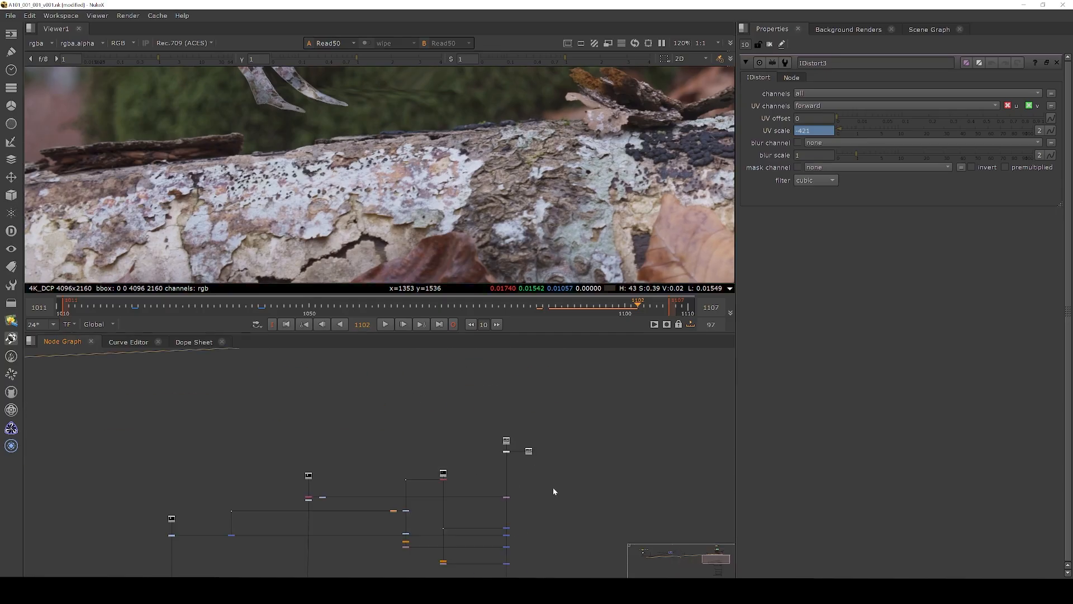
scroll(515, 479, "up", 4)
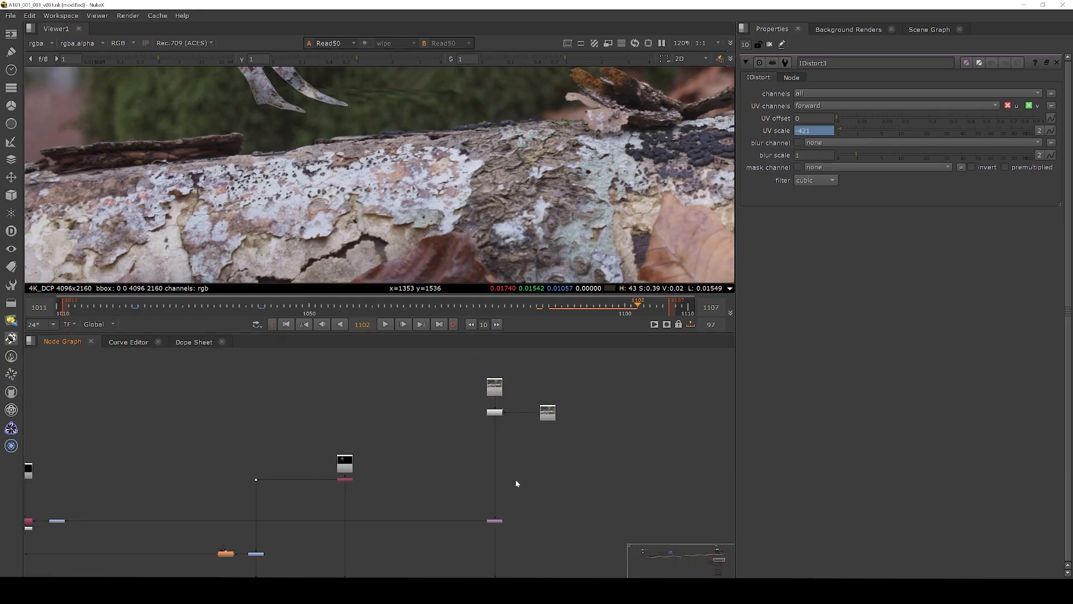
left_click(497, 520)
key("1")
left_click(494, 387)
scroll(487, 200, "down", 5)
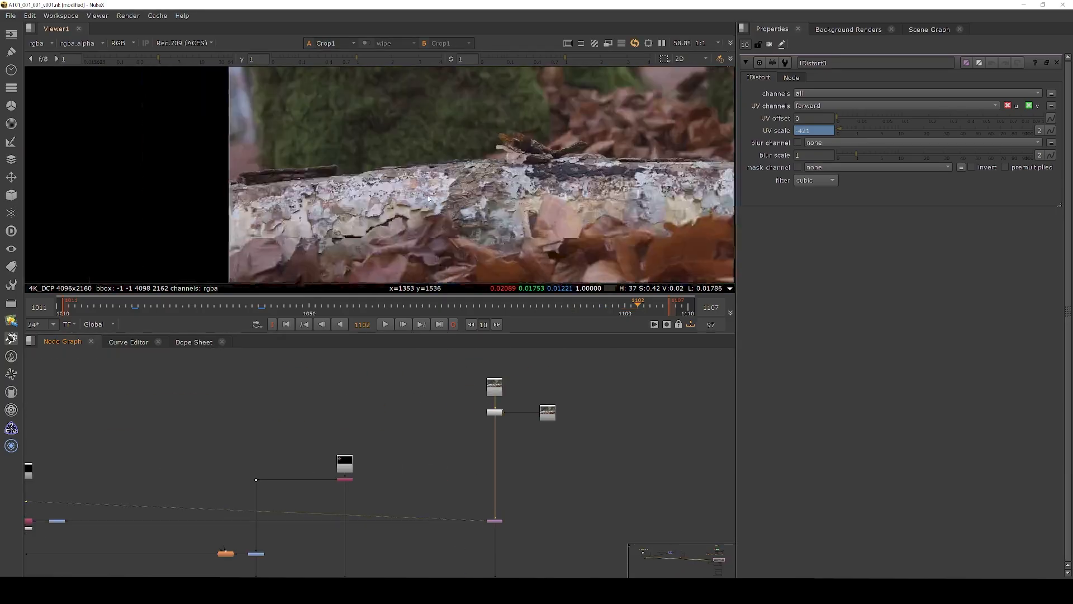
middle_click_drag(487, 200, 360, 200)
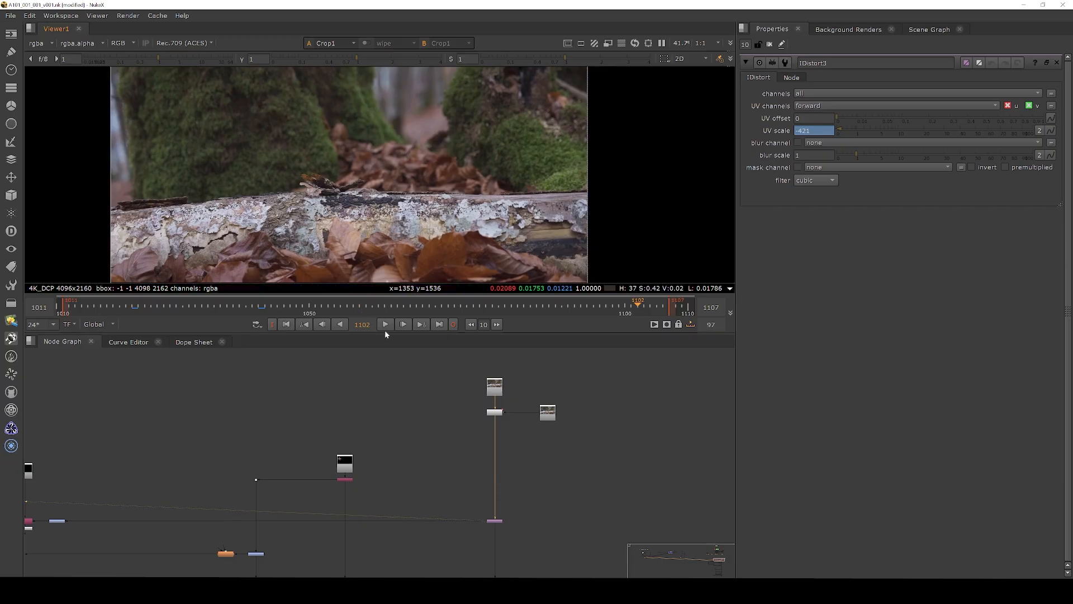
Select Dissolve2 below the plate read and check the Crop1 output at frame 1029.
scroll(508, 400, "up", 3)
left_click(484, 427)
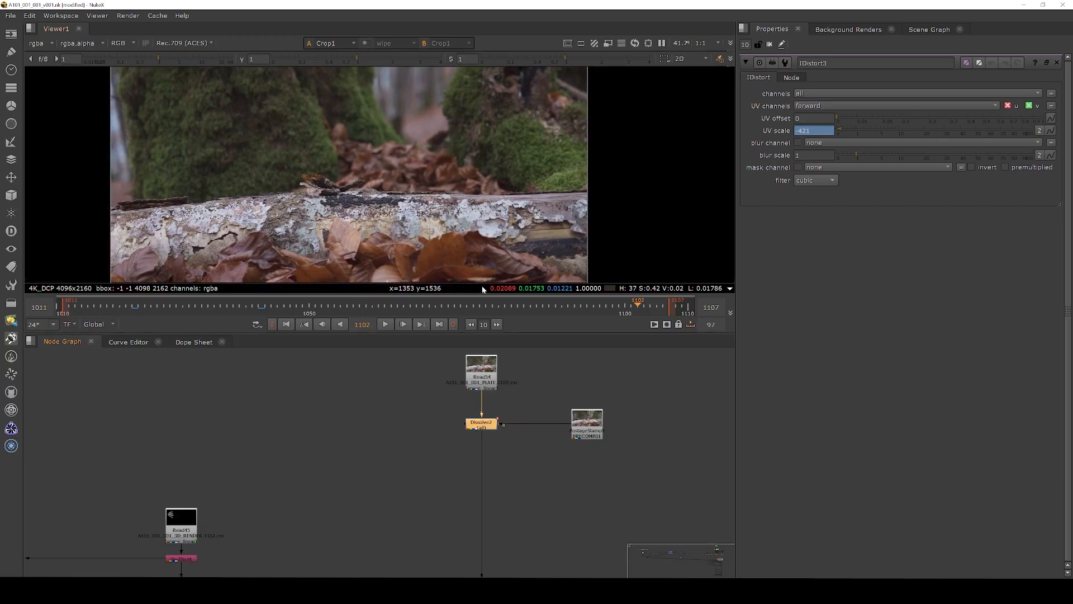
left_click(151, 305)
left_click(175, 305)
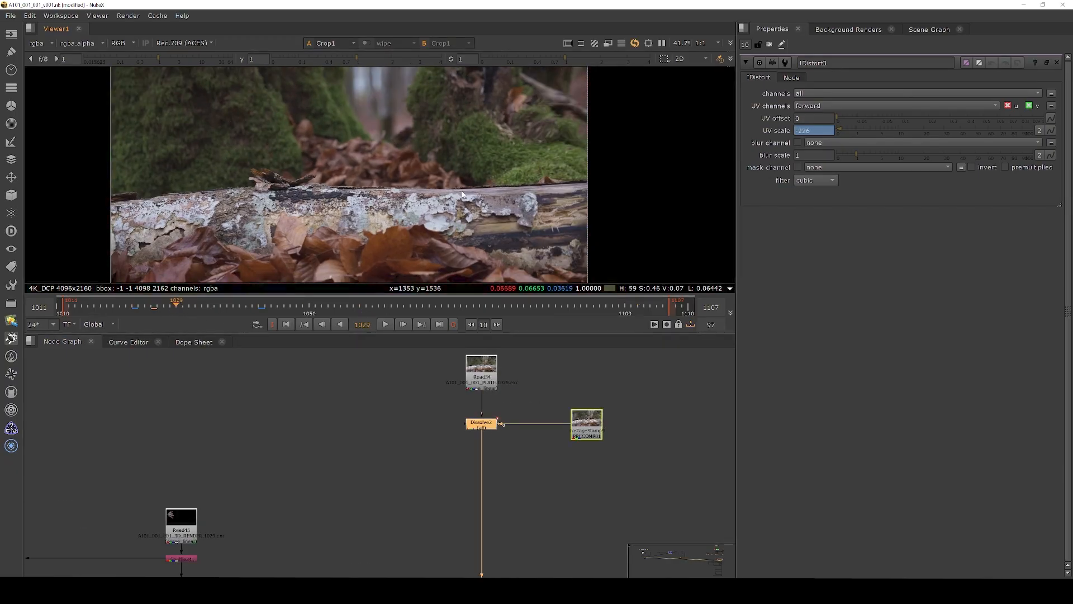
Examine the Crop1 distortion up close at frames 1037 and 1042, and return to frame 1023.
scroll(521, 112, "up", 3)
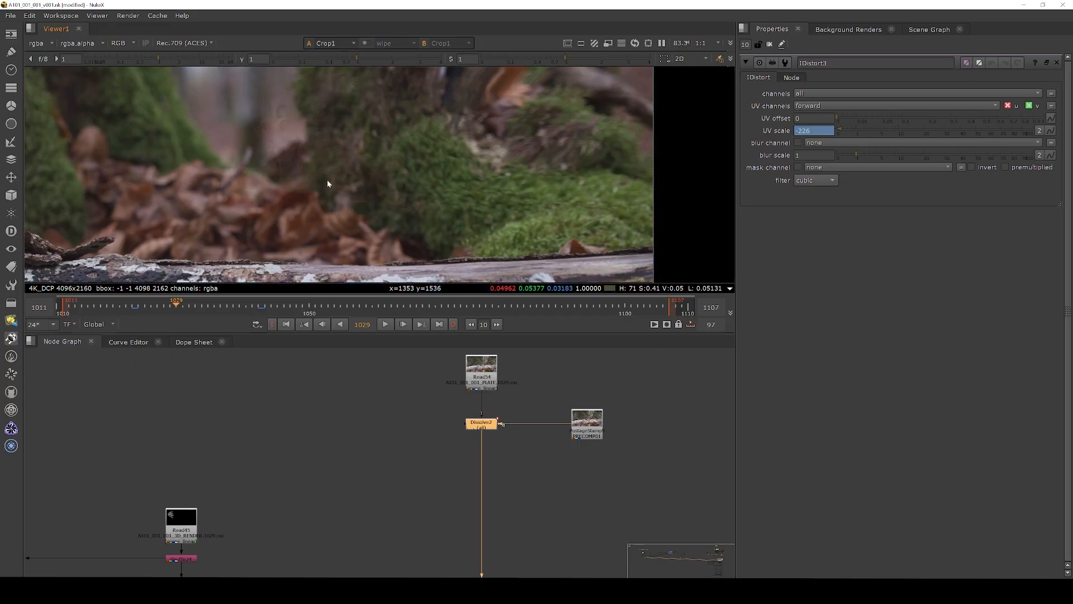
middle_click_drag(327, 183, 356, 267)
left_click(215, 305)
left_click(226, 304)
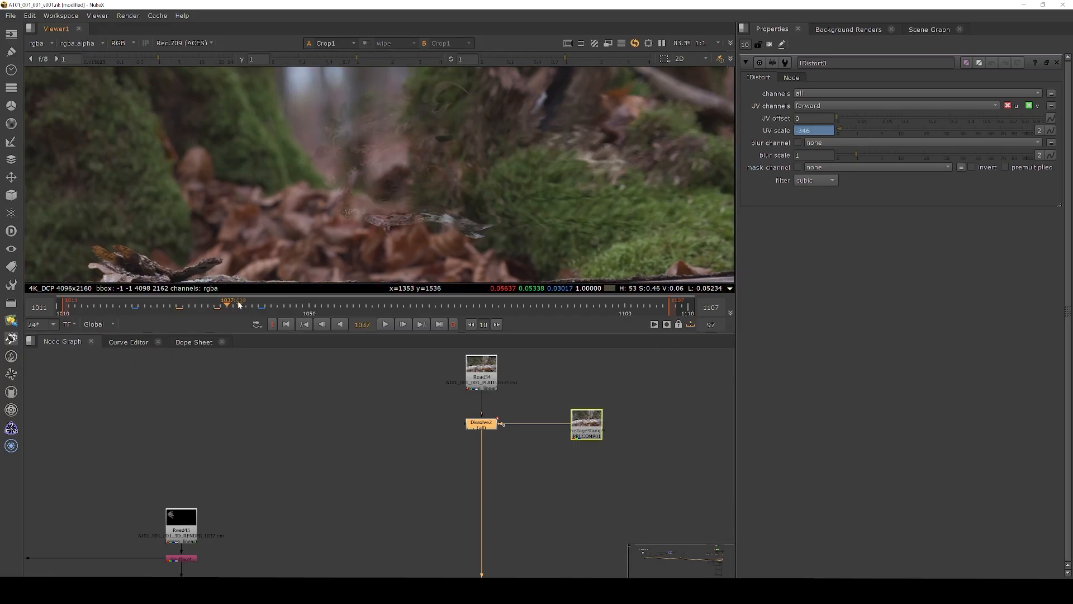
left_click(257, 304)
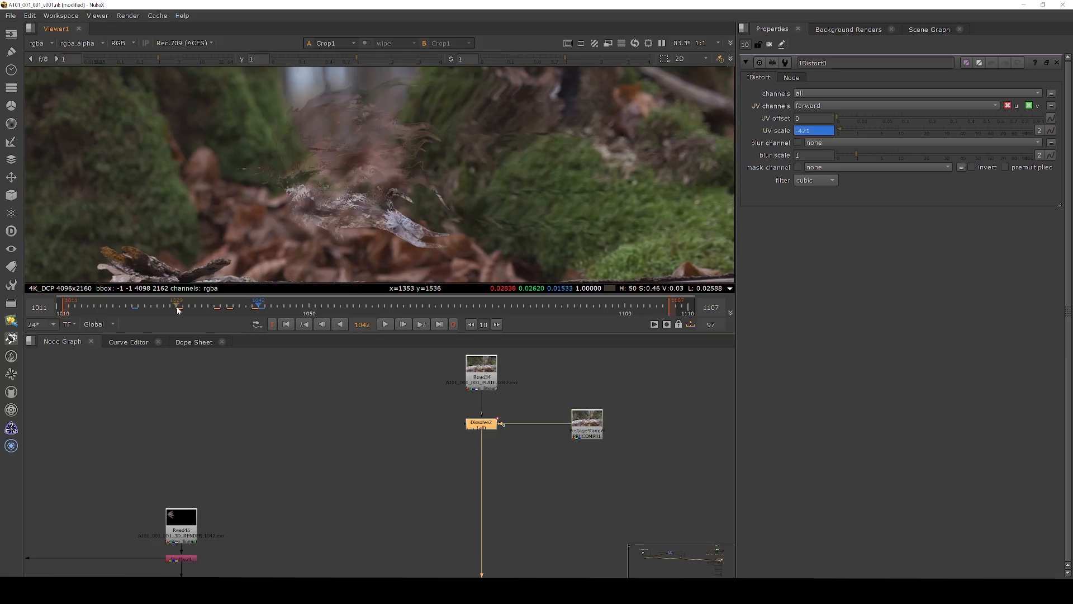
left_click(137, 305)
scroll(260, 196, "down", 2)
middle_click_drag(259, 195, 366, 172)
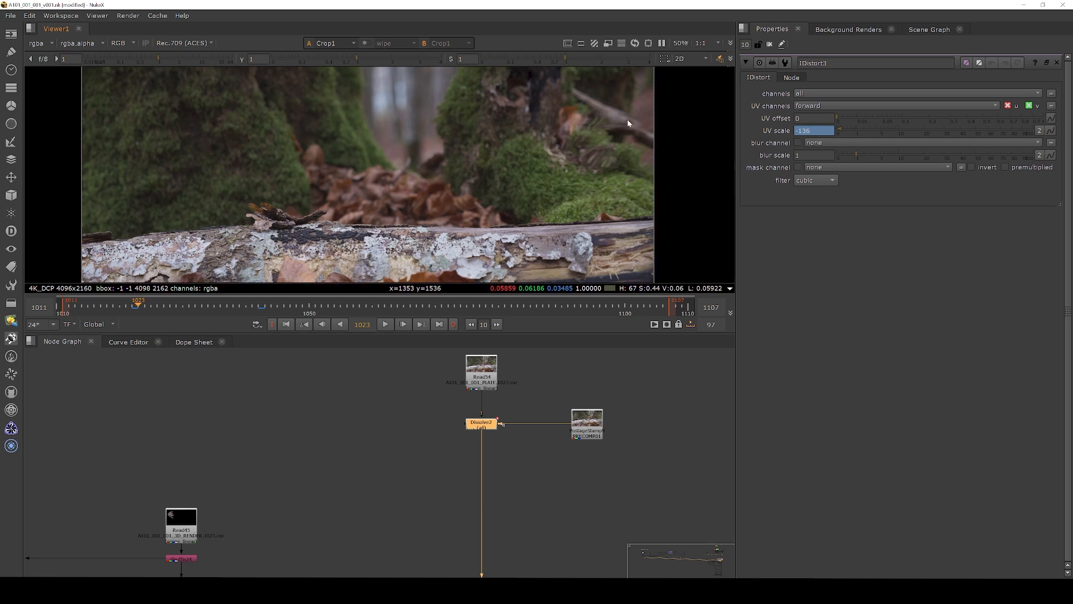
Mark the creature's area in the Crop1 output at frame 1023 and again at frame 1042 to compare the distortion.
left_click_drag(503, 94, 629, 237)
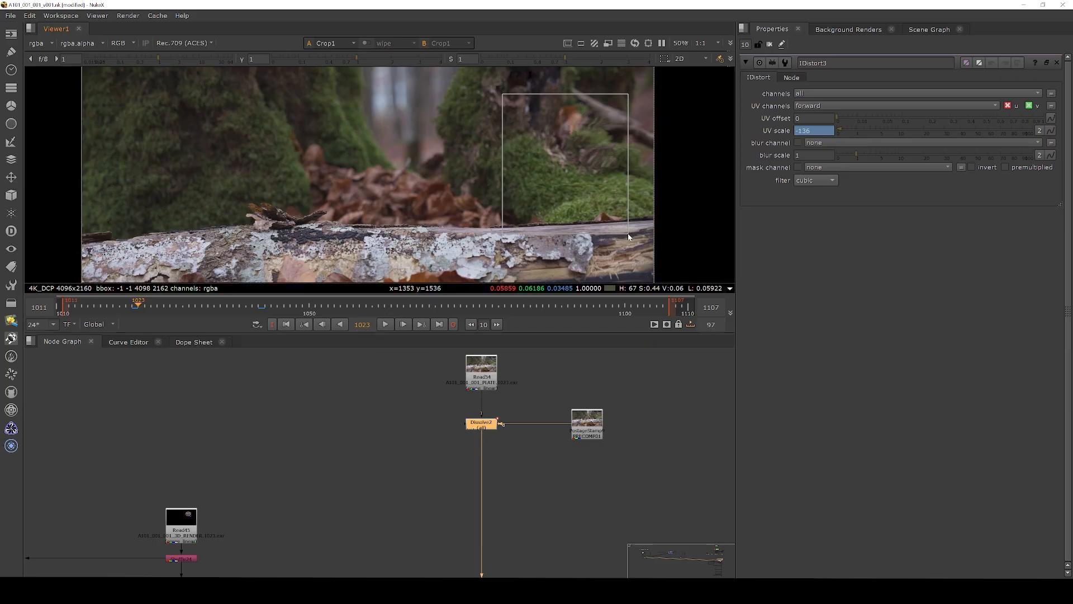
left_click_drag(629, 234, 637, 228)
left_click(170, 304)
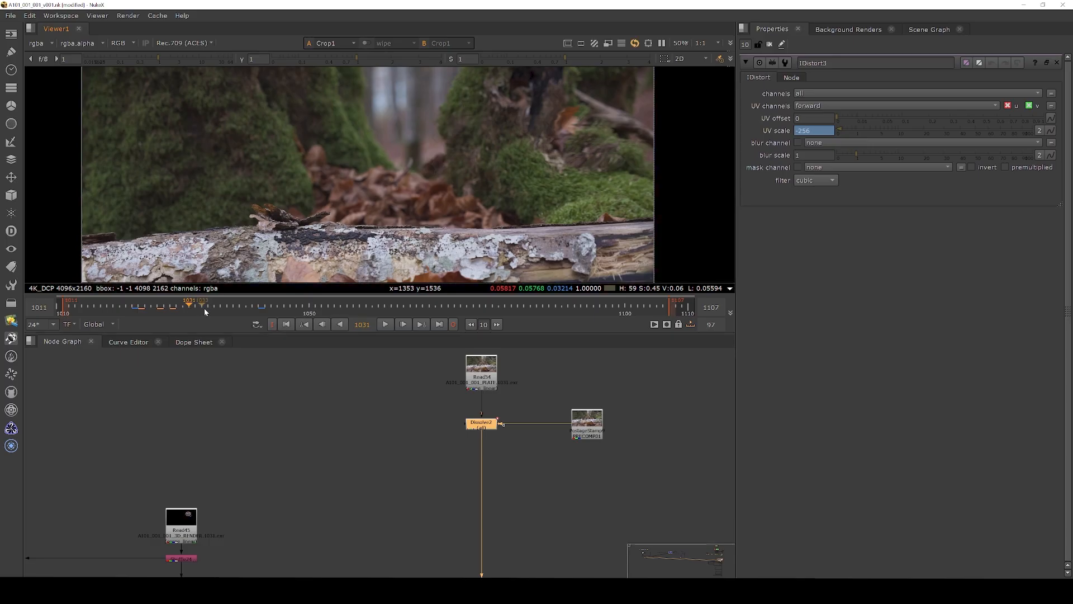
left_click(220, 307)
left_click(247, 307)
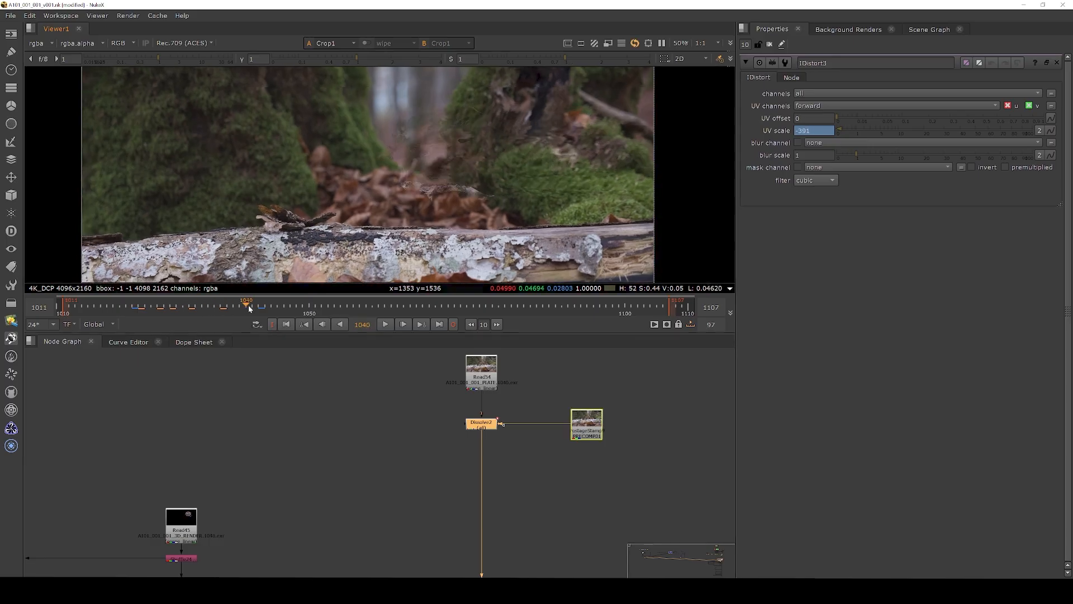
left_click(262, 307)
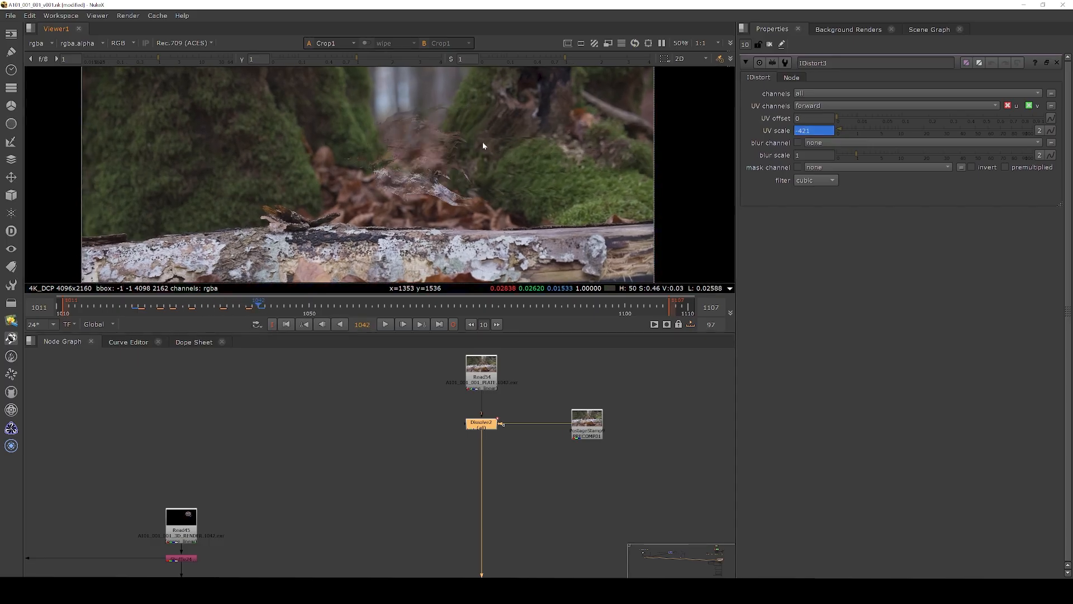
left_click_drag(503, 99, 339, 230)
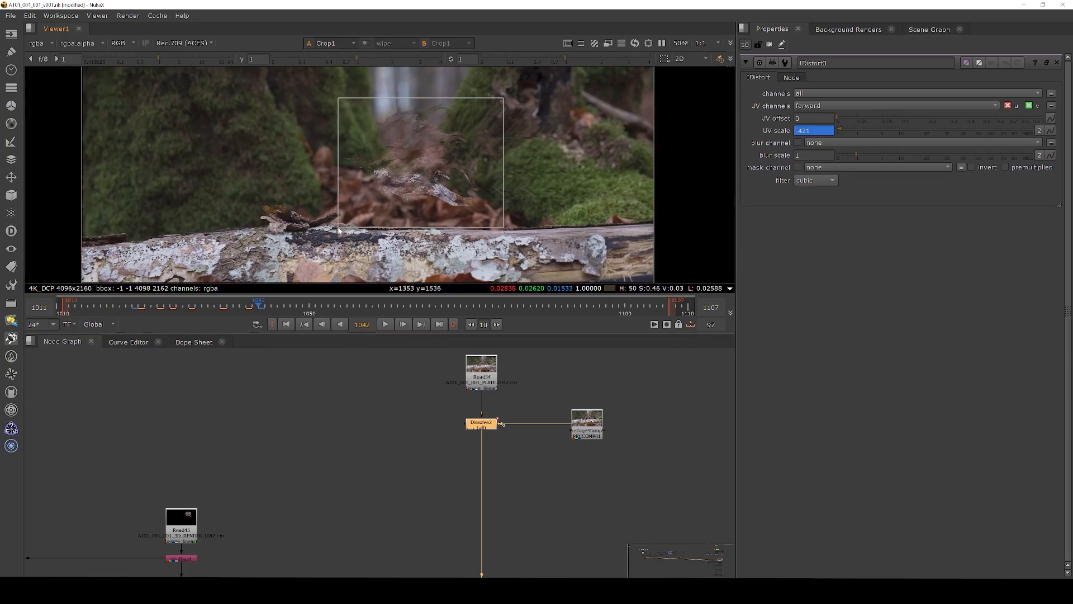
left_click_drag(339, 229, 315, 234)
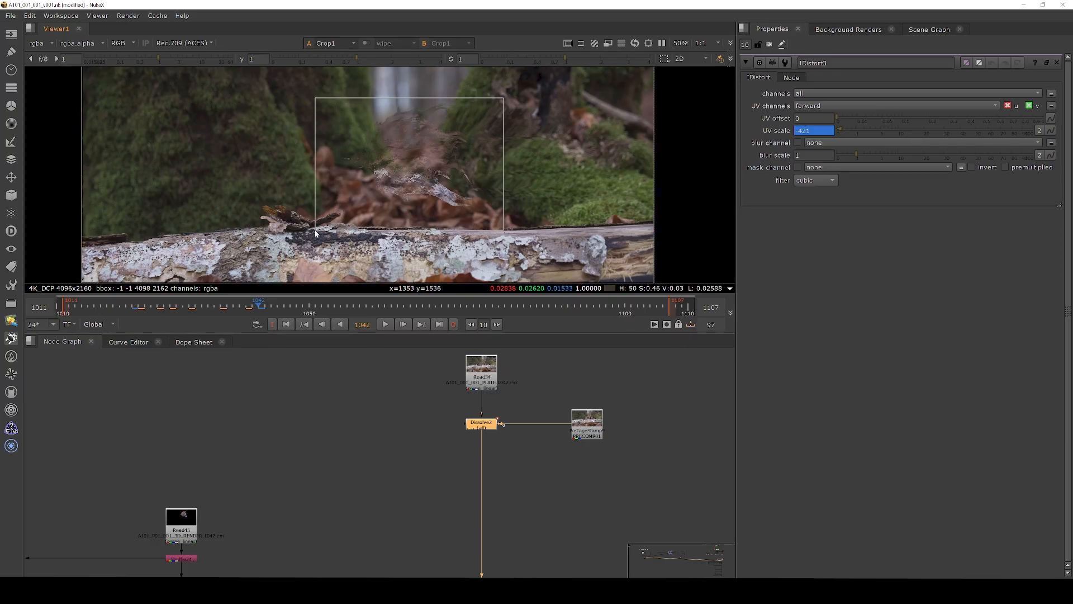
Check the Crop1 output at frames 1054 and 1063, and return to frame 1043.
left_click(334, 307)
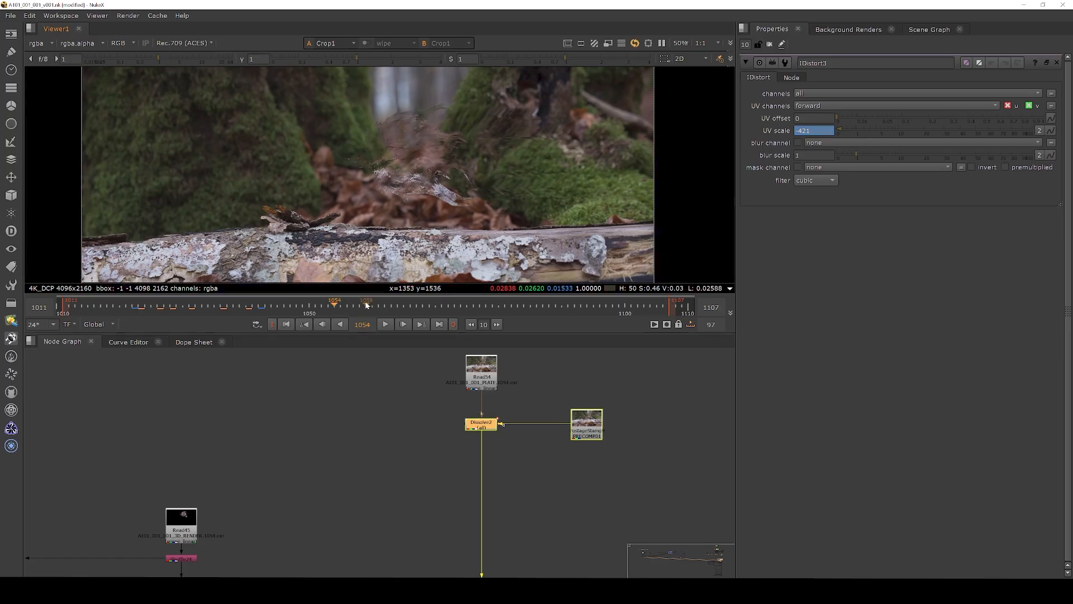
left_click(521, 351)
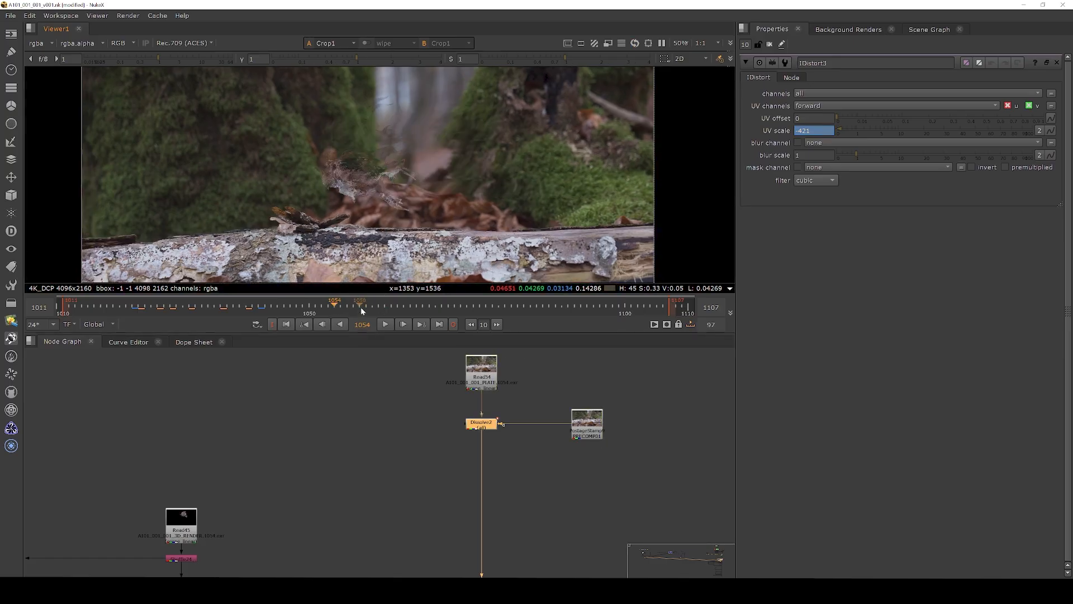
left_click(392, 307)
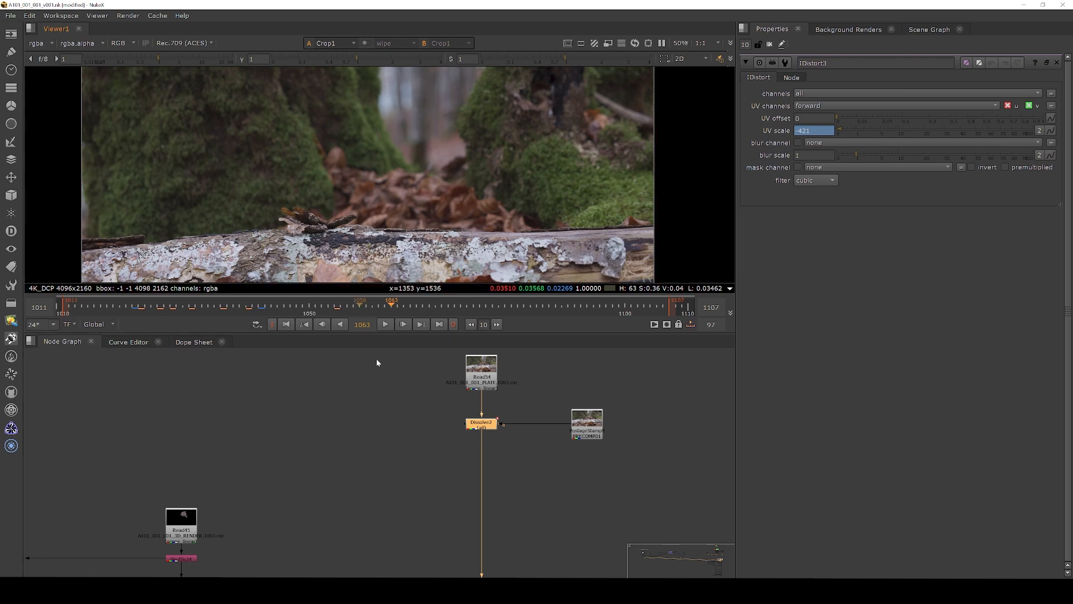
left_click(264, 307)
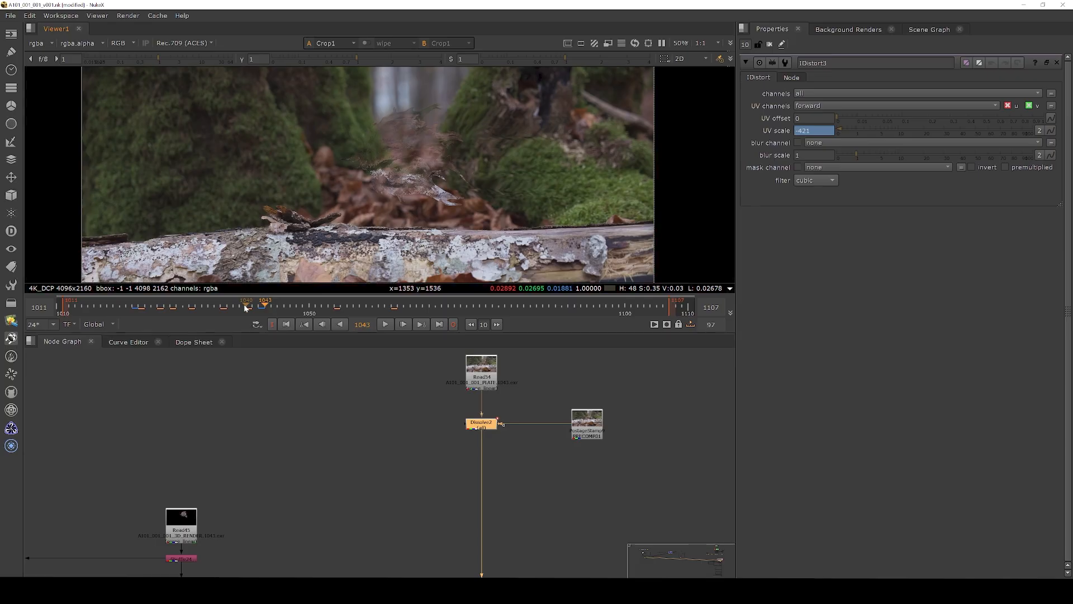
Step through the Crop1 output at frames 1028, 1034 and 1042, ending at frame 1060.
left_click(169, 307)
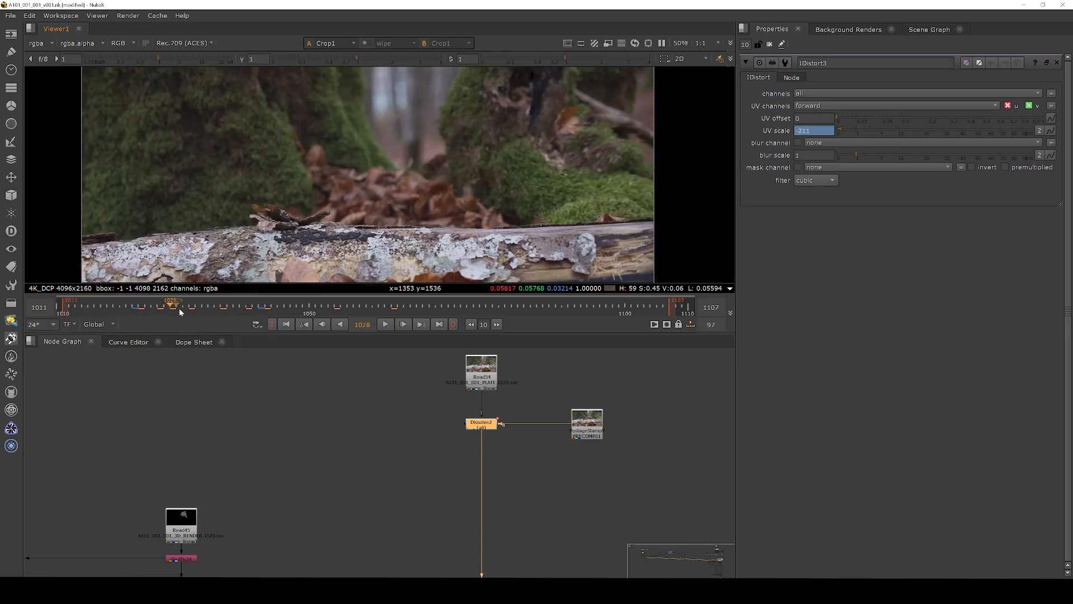
left_click(207, 307)
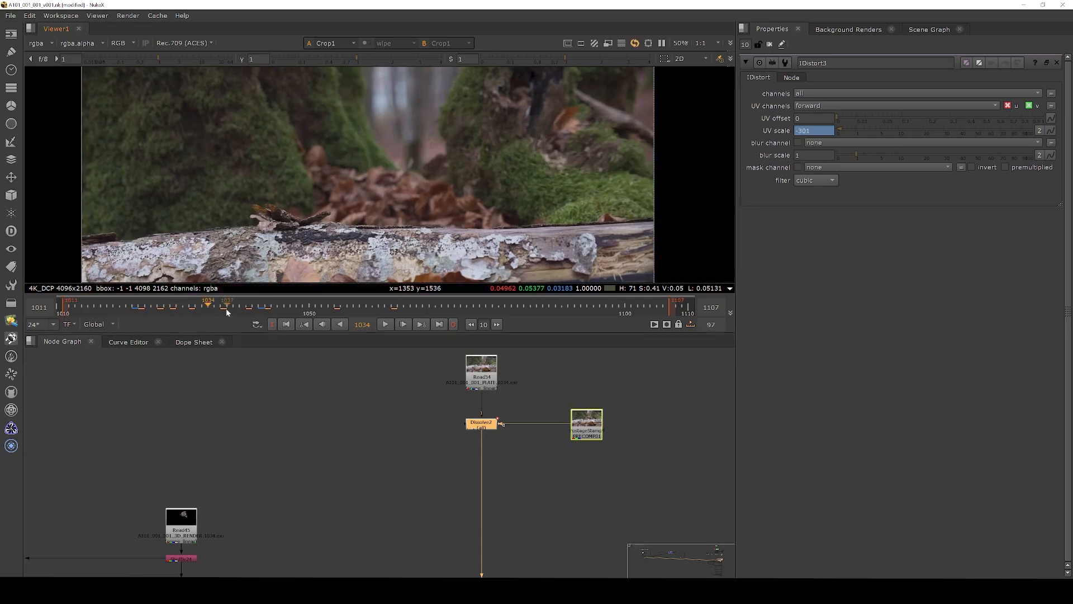
left_click(258, 307)
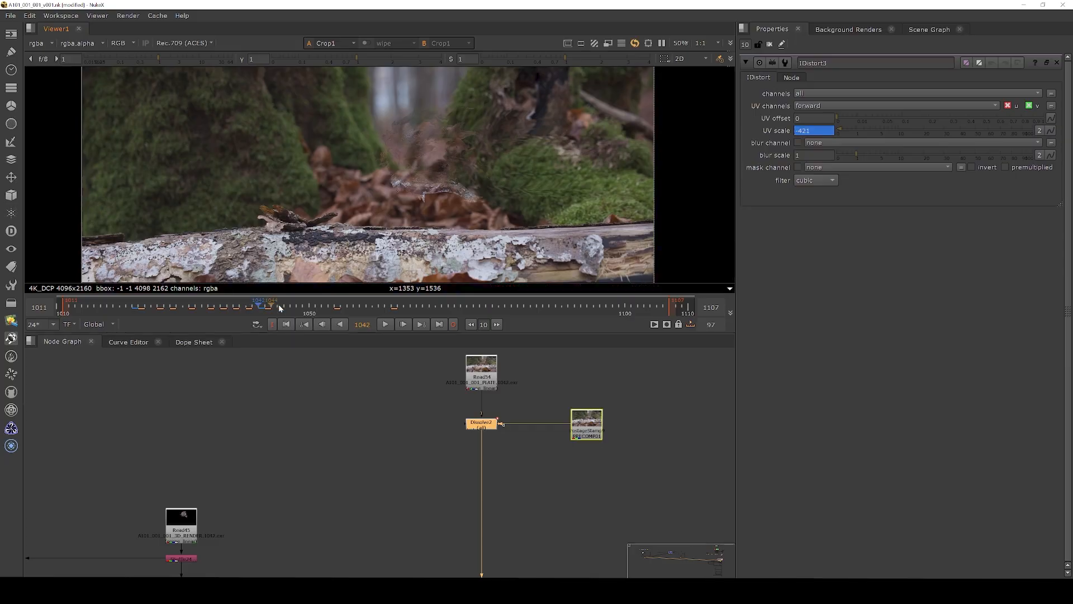
left_click(296, 307)
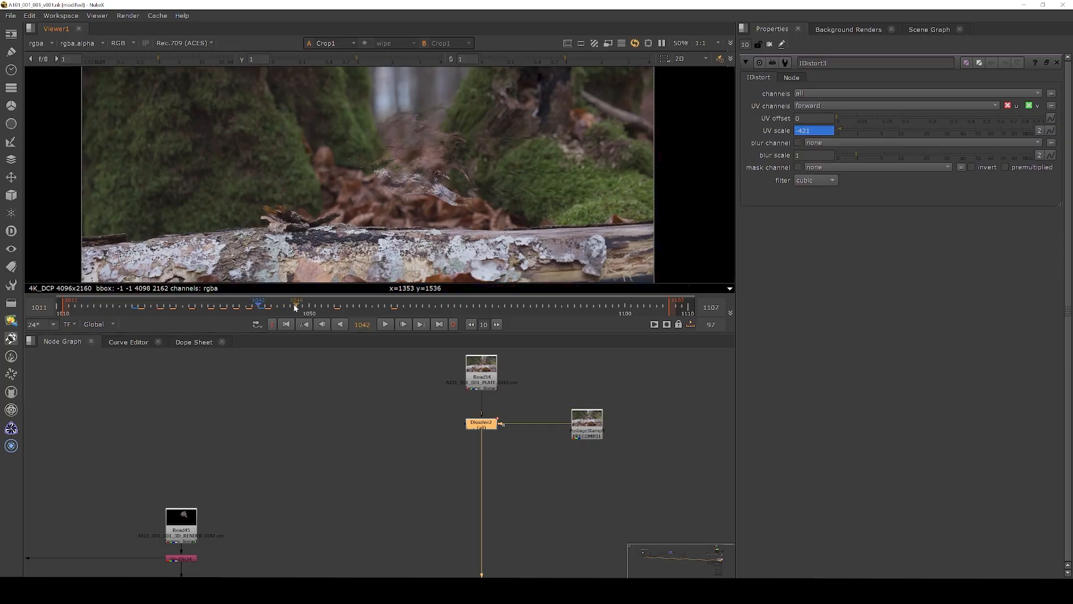
left_click(370, 306)
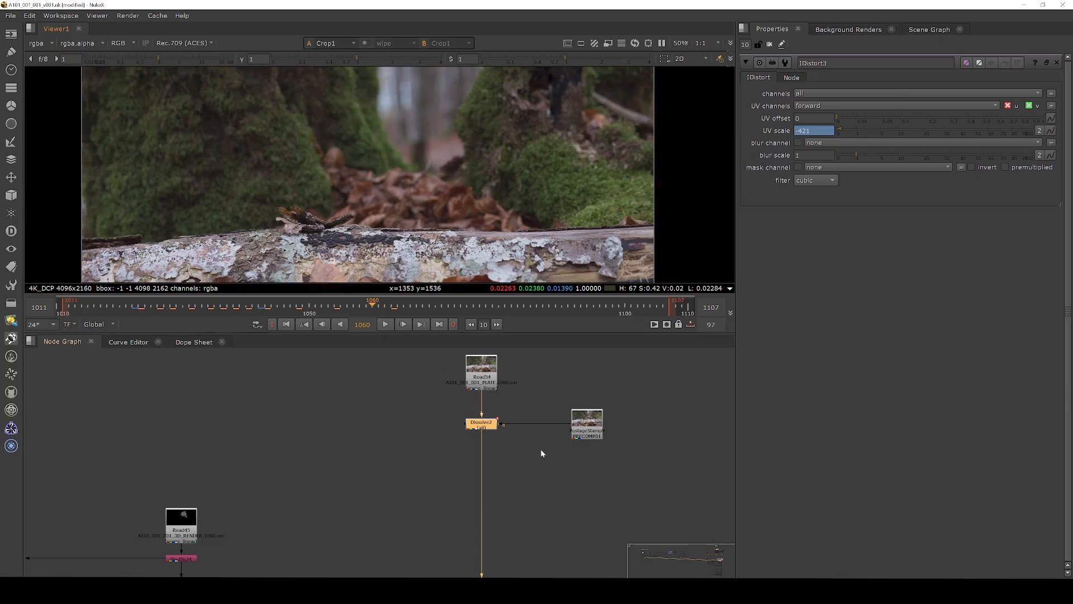
Display the Merge22 output farther down the comp branch at frame 1029 and examine it up close.
scroll(504, 479, "down", 3)
scroll(526, 535, "down", 3)
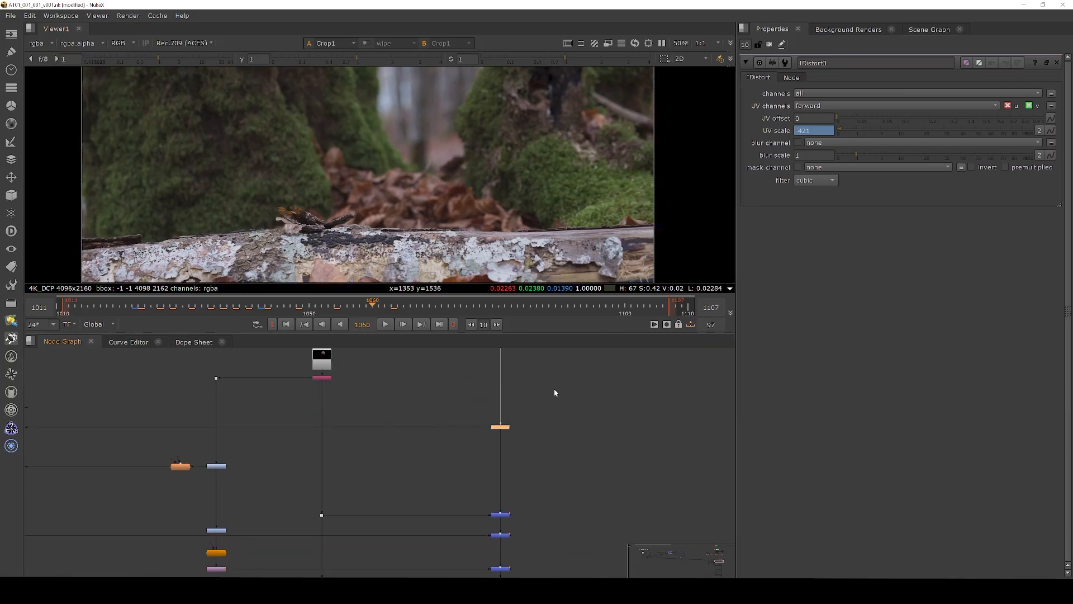
left_click_drag(546, 475, 462, 517)
key("1")
left_click(177, 306)
scroll(474, 124, "up", 6)
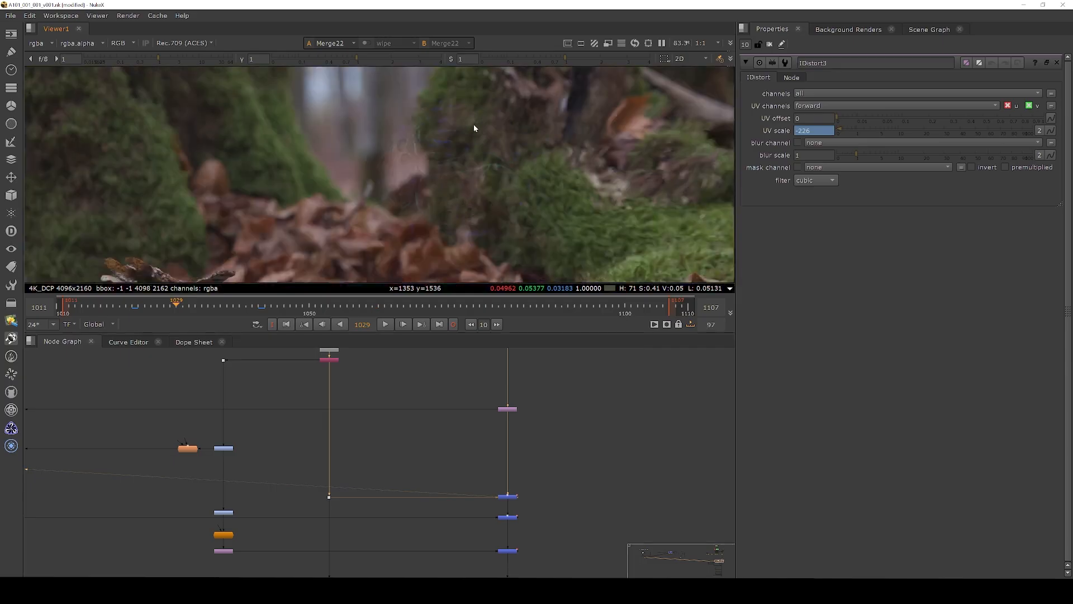
scroll(526, 489, "up", 3)
Display the dot feeding Merge22, and return to the Merge22 output to examine the creature's face.
left_click_drag(223, 430, 123, 504)
key("1")
scroll(384, 167, "down", 3)
left_click(503, 486)
key("1")
scroll(369, 157, "up", 5)
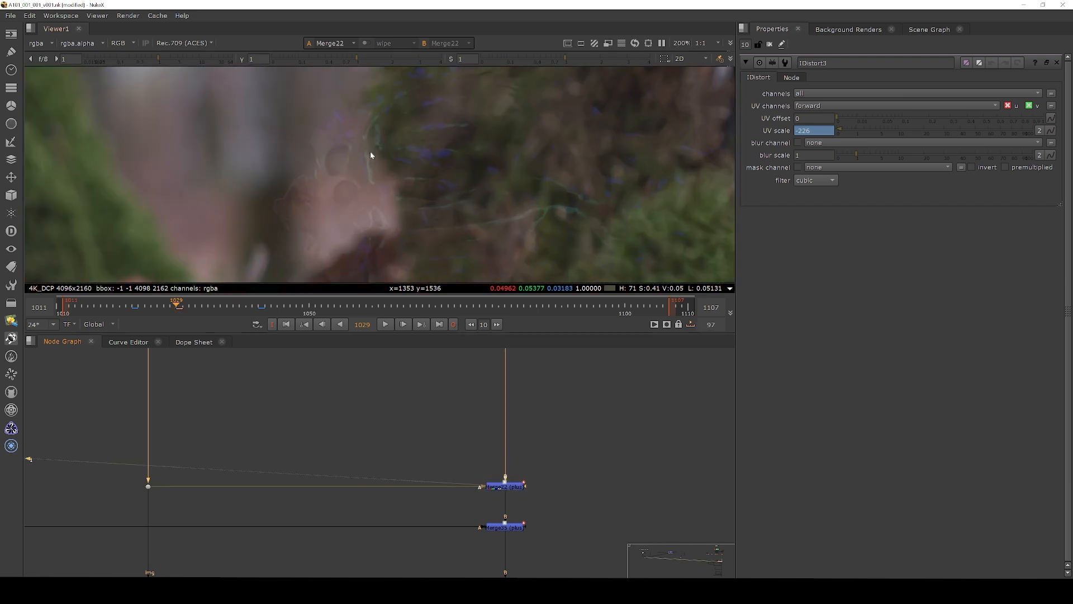
Display the Merge35 output below Merge22 and examine the glowing veins over the plate.
left_click_drag(538, 441, 434, 521)
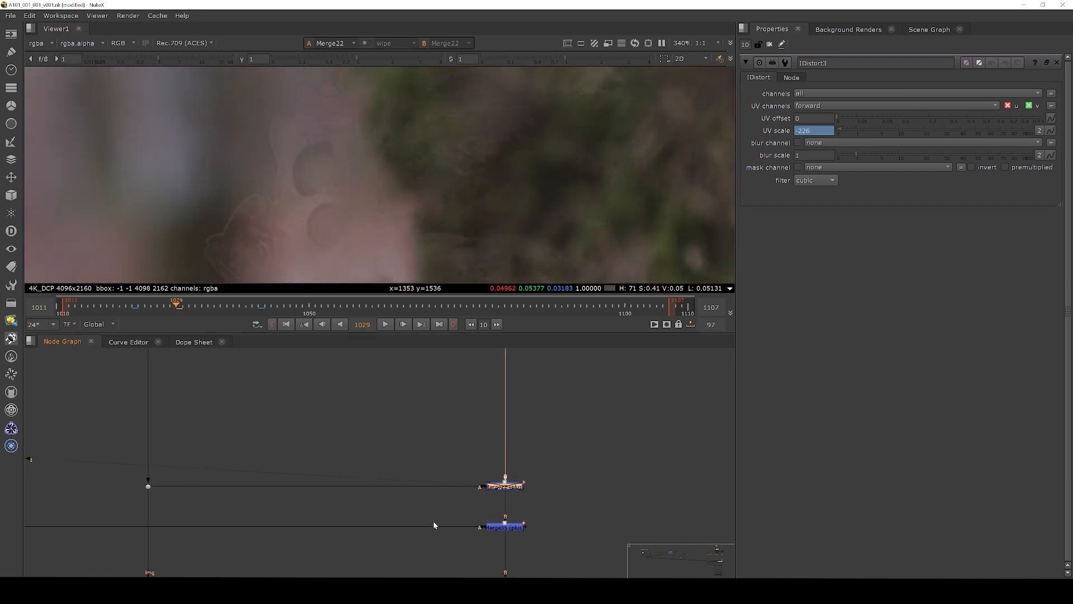
left_click_drag(553, 509, 435, 556)
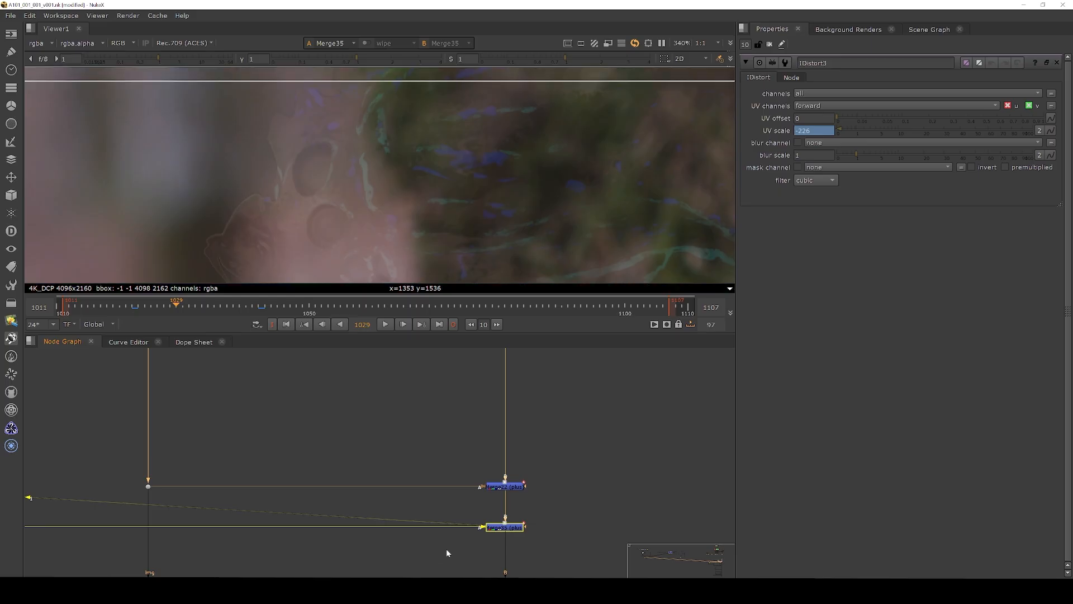
scroll(446, 548, "down", 3)
key("1")
scroll(417, 158, "down", 4)
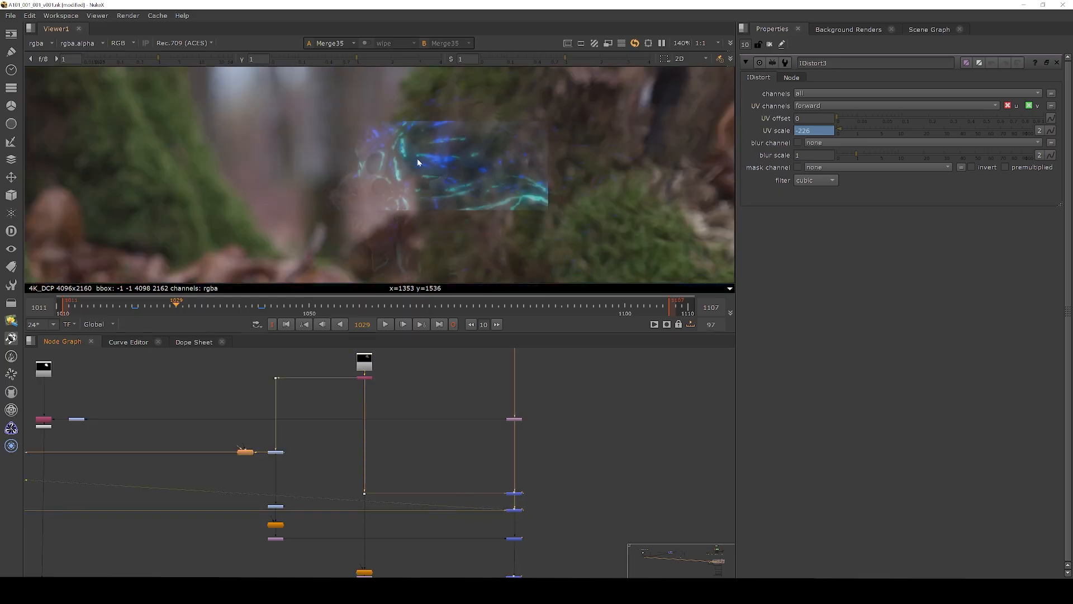
Trace Merge35's input back to Merge36 and display its output to examine the whole creature.
scroll(507, 520, "down", 3)
scroll(112, 522, "up", 5)
left_click_drag(100, 472, 193, 520)
key("1")
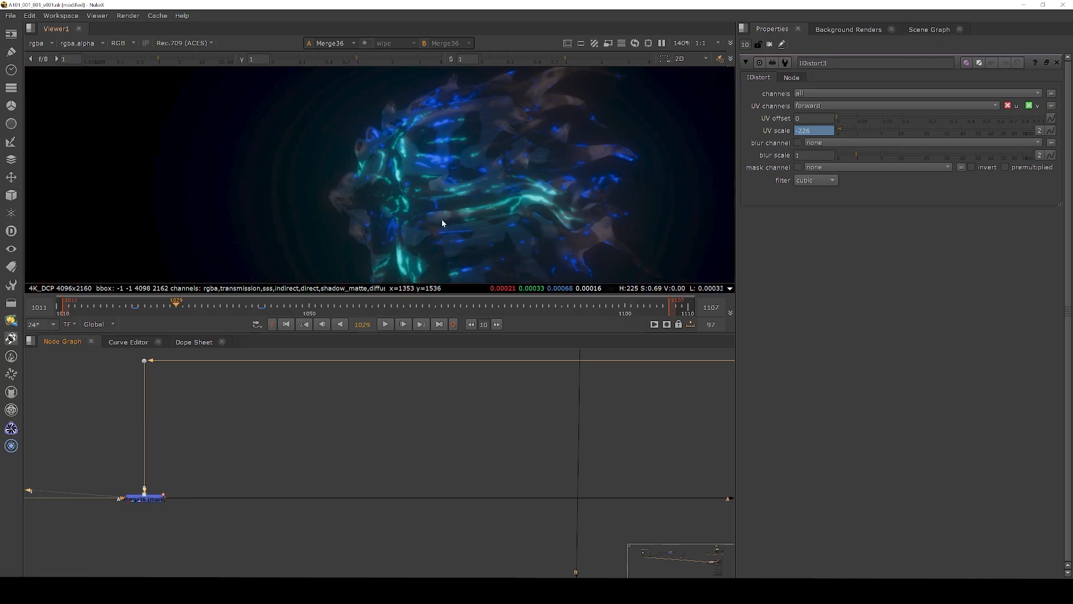
scroll(442, 223, "down", 3)
scroll(334, 458, "down", 4)
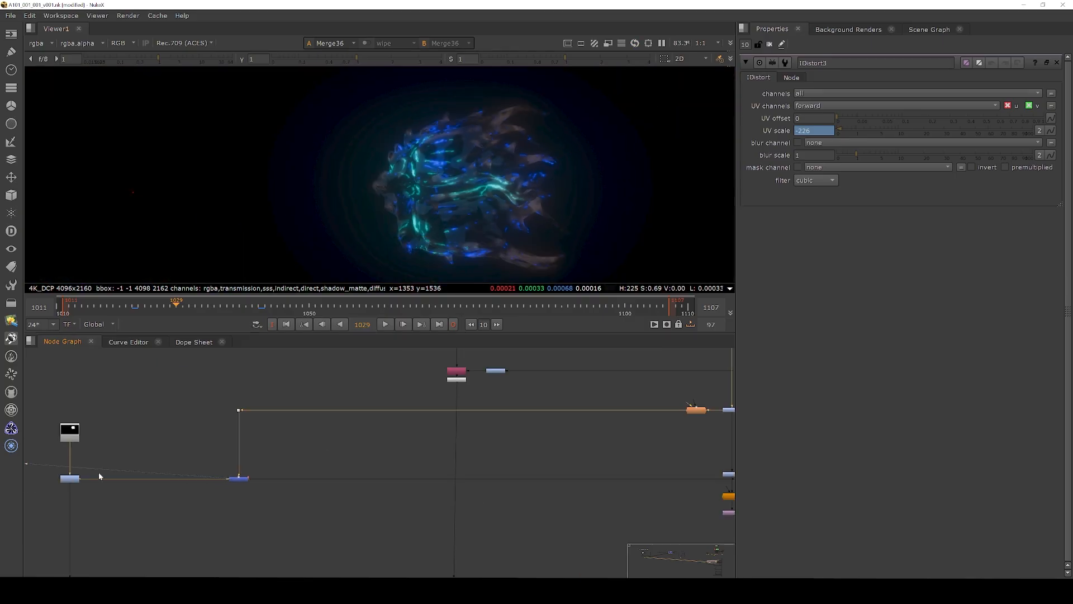
Display the alpha channel of the precomp postage stamp, and compare it with the Grade14 output below it.
scroll(84, 478, "up", 3)
left_click(73, 426)
key("1")
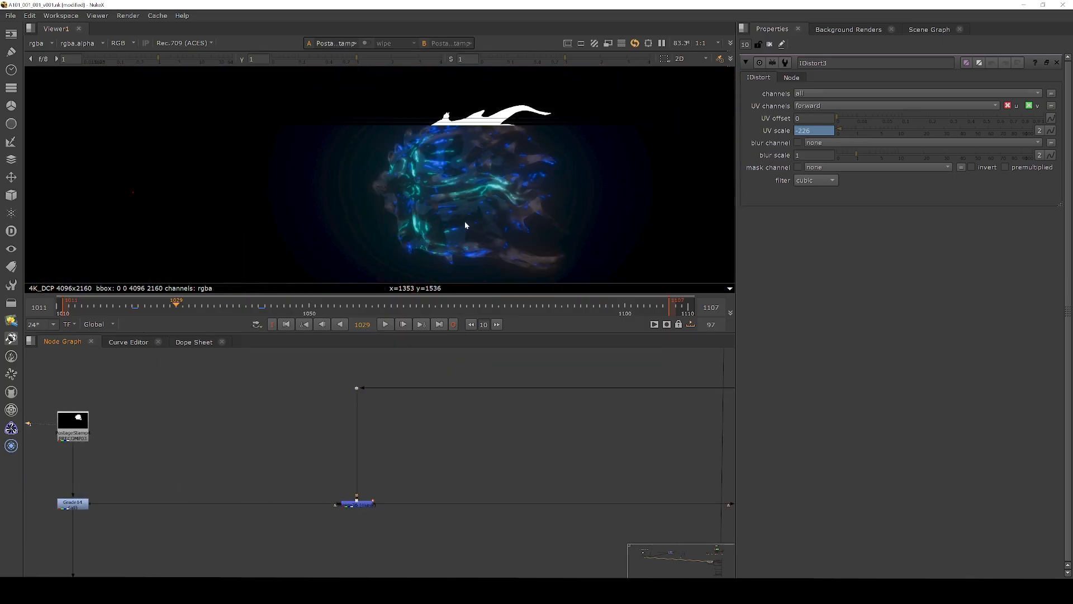
key("a")
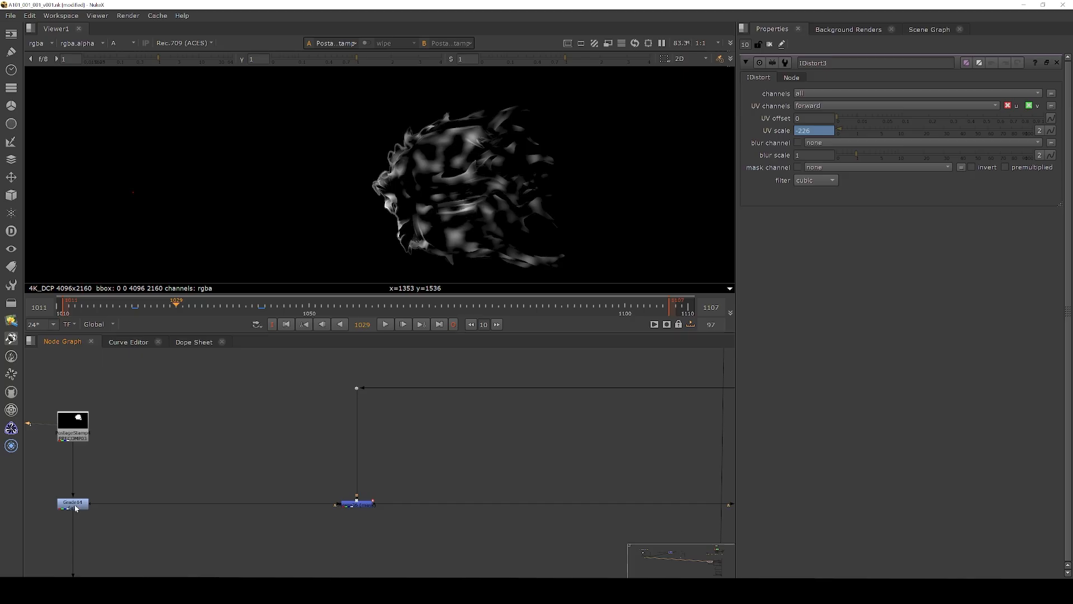
left_click(75, 505)
key("1")
scroll(477, 123, "up", 2)
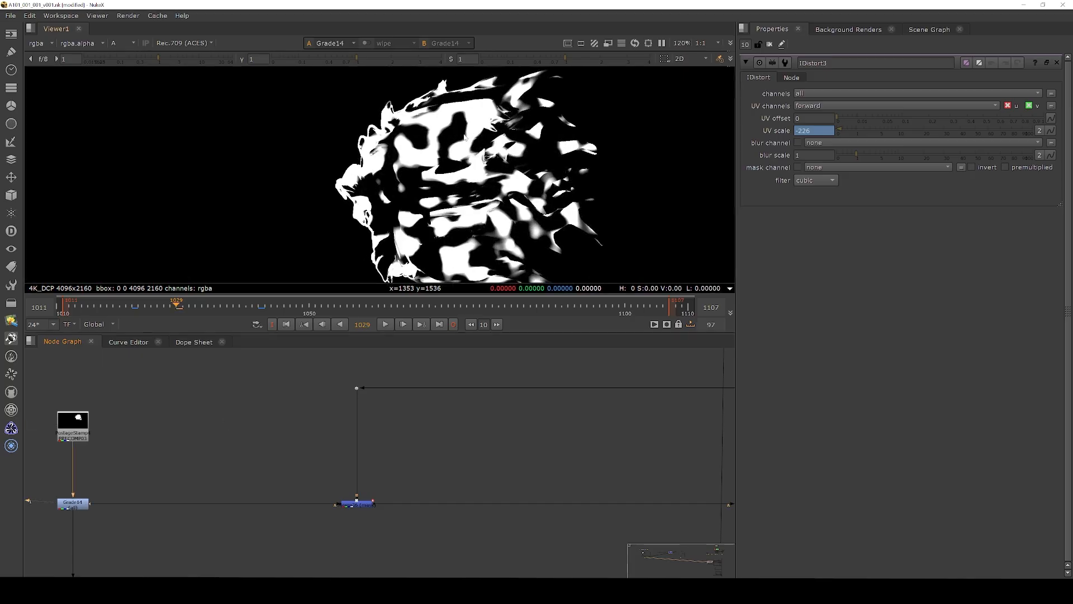
Display the Dot48 output in full colour, and compare it up close with the Merge36 output.
left_click_drag(403, 468, 332, 514)
left_click(356, 388)
key("1")
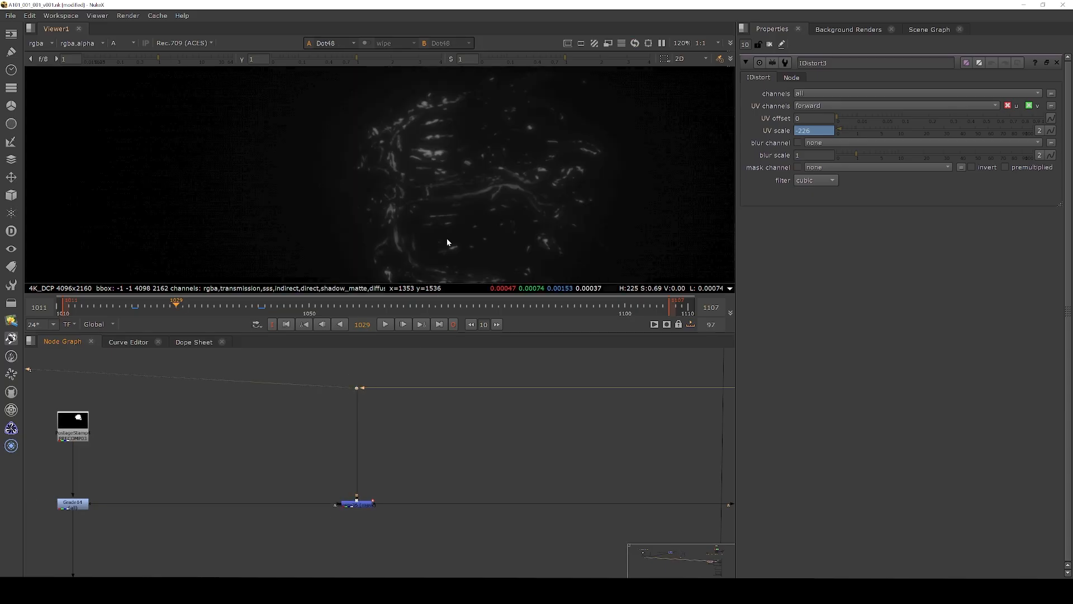
key("a")
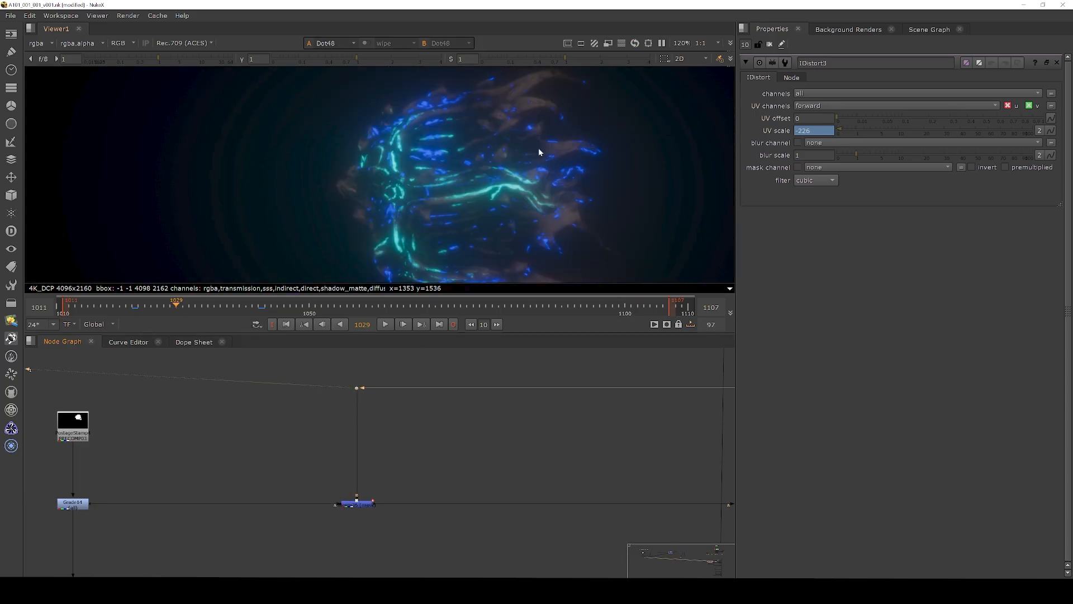
left_click_drag(412, 441, 298, 538)
key("1")
scroll(428, 180, "up", 3)
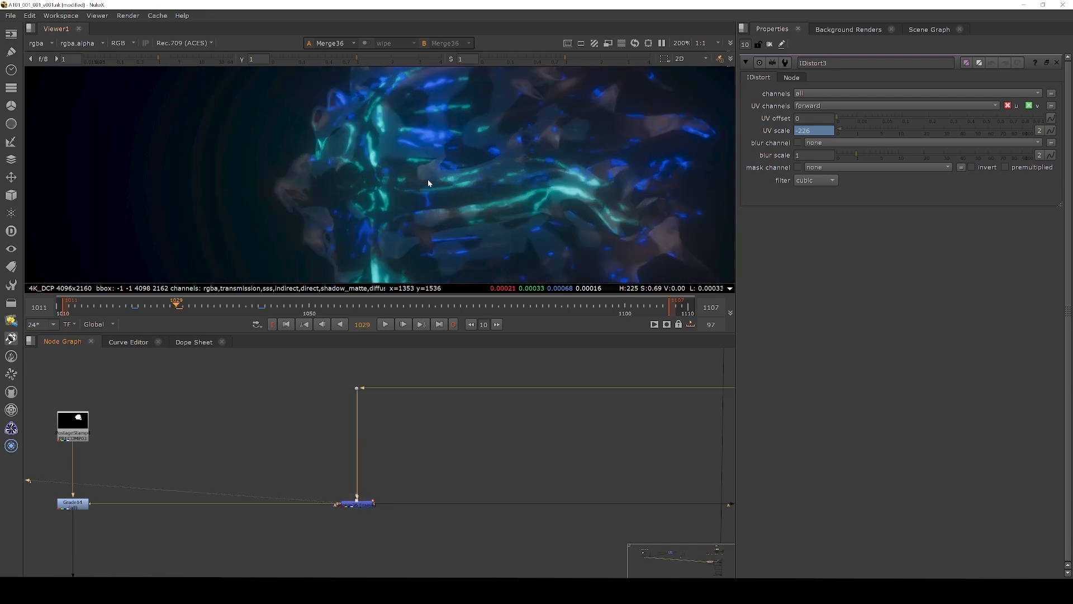
Display the Merge35 output in the main comp branch again, and open the Glow_Exponential7 properties.
scroll(339, 453, "down", 5)
middle_click_drag(691, 482, 342, 480)
scroll(562, 451, "up", 4)
left_click_drag(556, 480, 510, 506)
key("1")
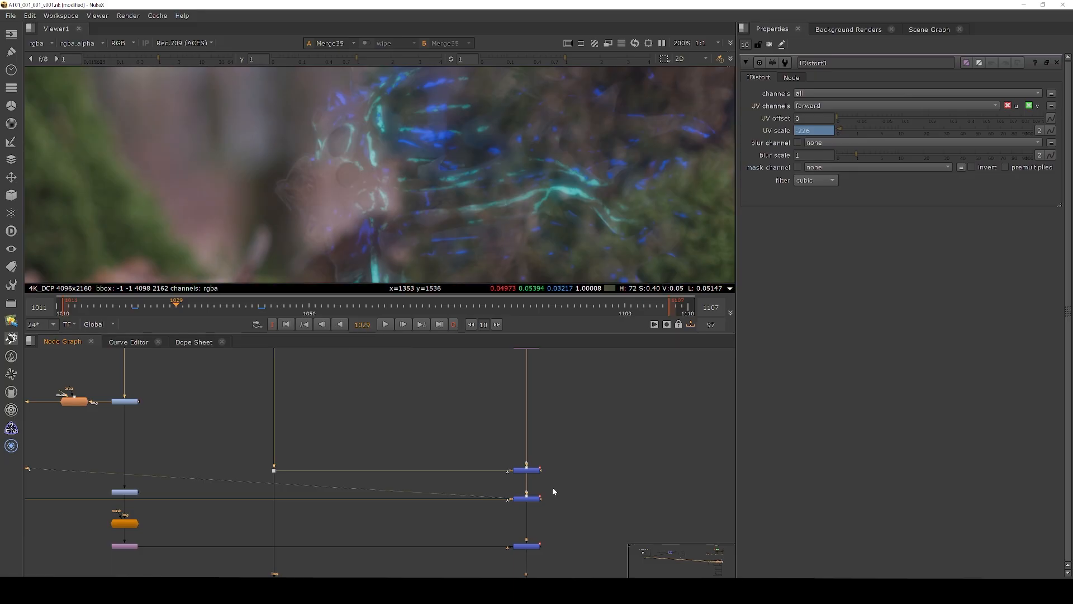
scroll(539, 432, "down", 3)
scroll(548, 504, "up", 5)
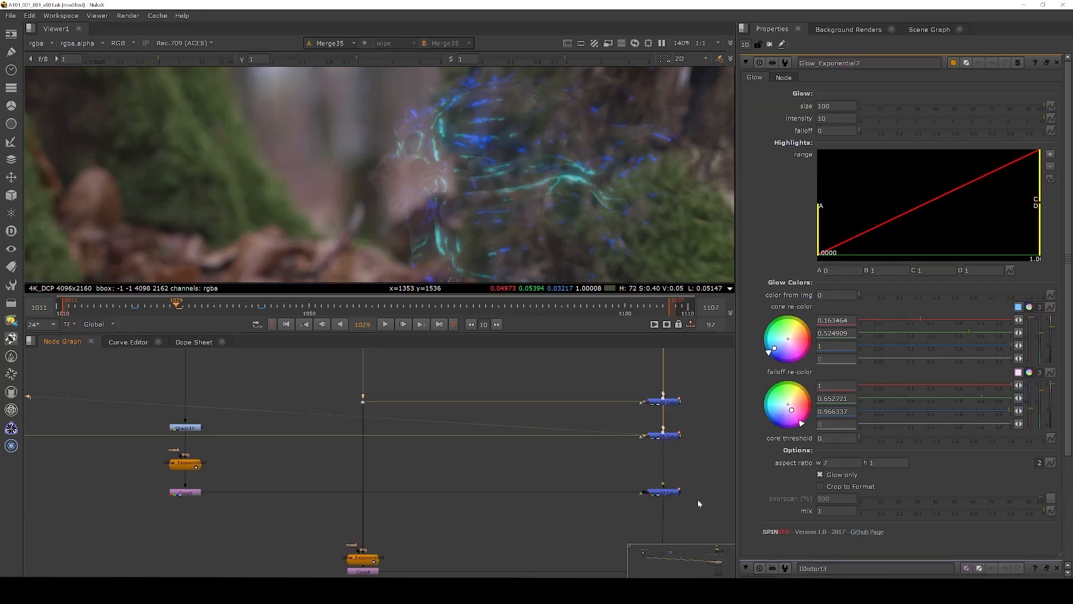
Display the output of Merge37, the plus merge below Merge35, in the main comp branch.
scroll(698, 499, "up", 2)
left_click_drag(706, 463, 581, 522)
key("1")
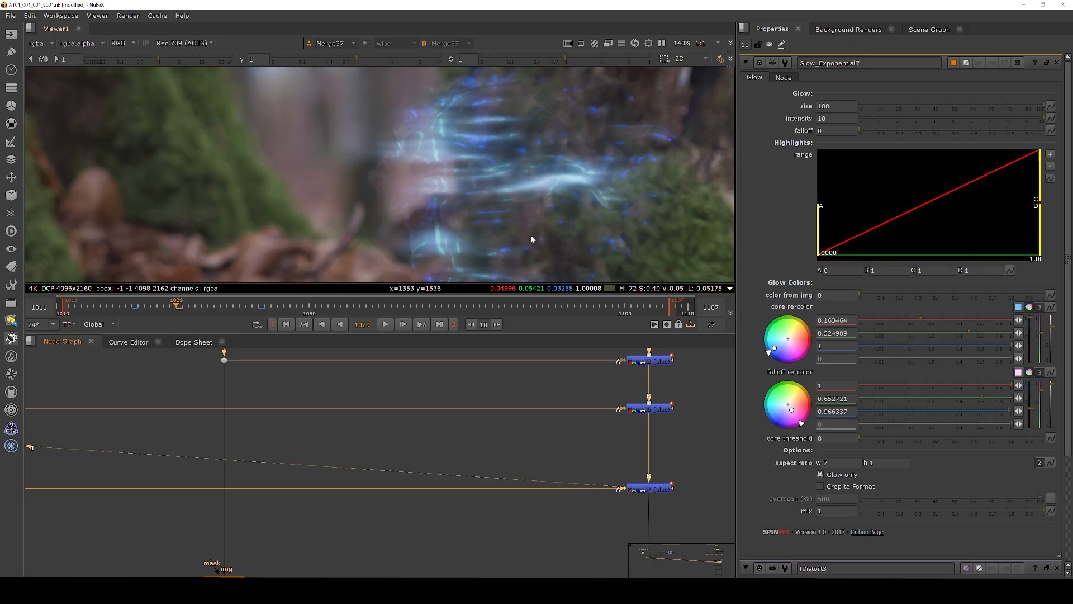
Display the Grade15 output that feeds the glow, and compare it with the Glow_Exponential7 output.
scroll(621, 424, "down", 4)
scroll(321, 428, "up", 4)
left_click(375, 399)
key("1")
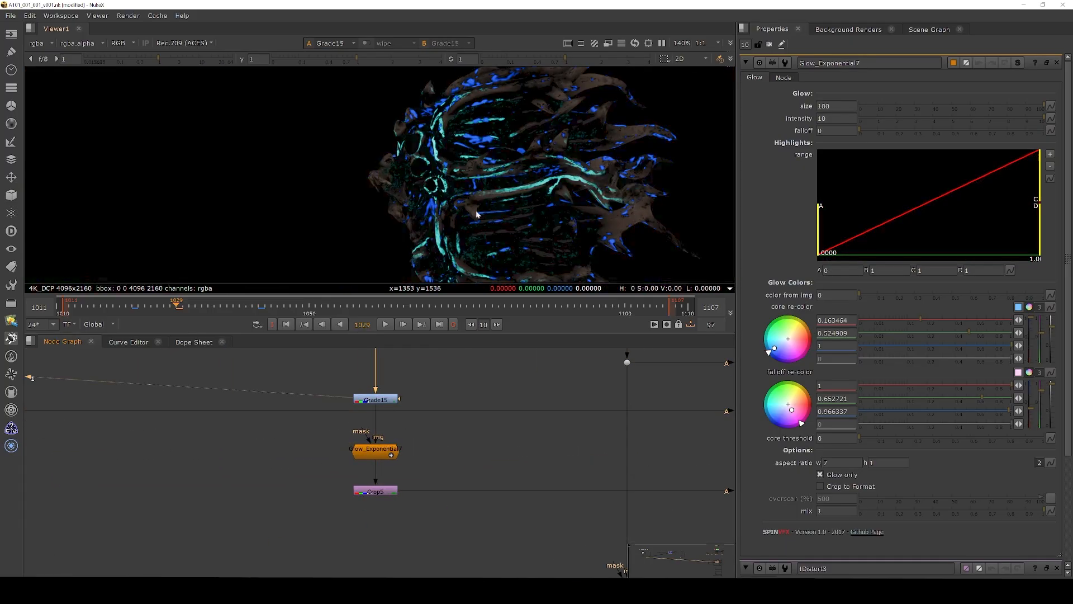
left_click(395, 452)
key("1")
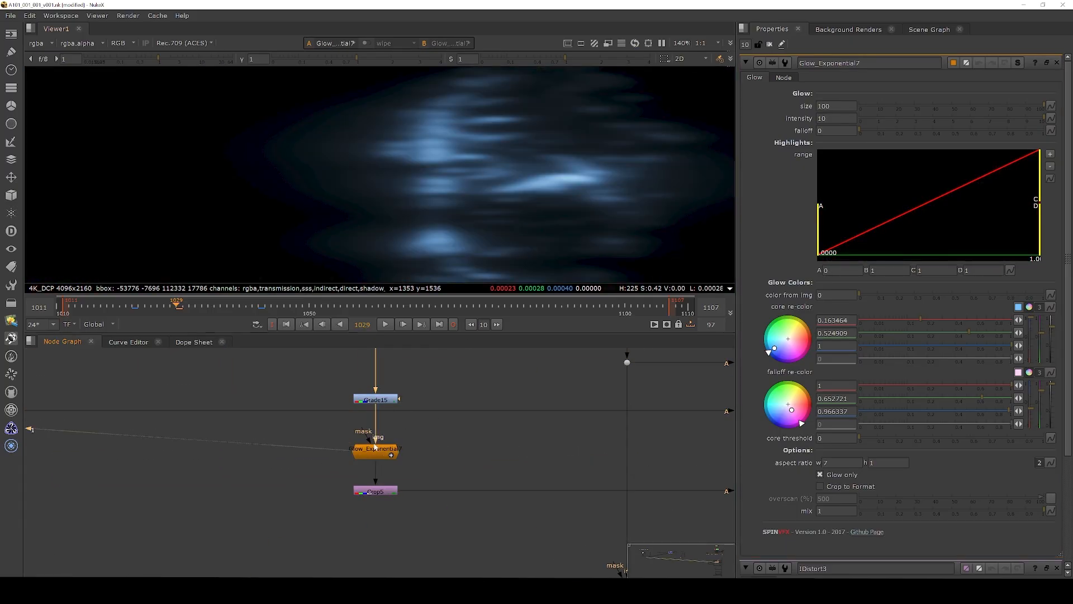
Check the aspect ratio width of Glow_Exponential7, and display the Crop5 output below it.
double_click(833, 463)
left_click(368, 492)
key("1")
scroll(444, 175, "up", 2)
scroll(441, 458, "down", 4)
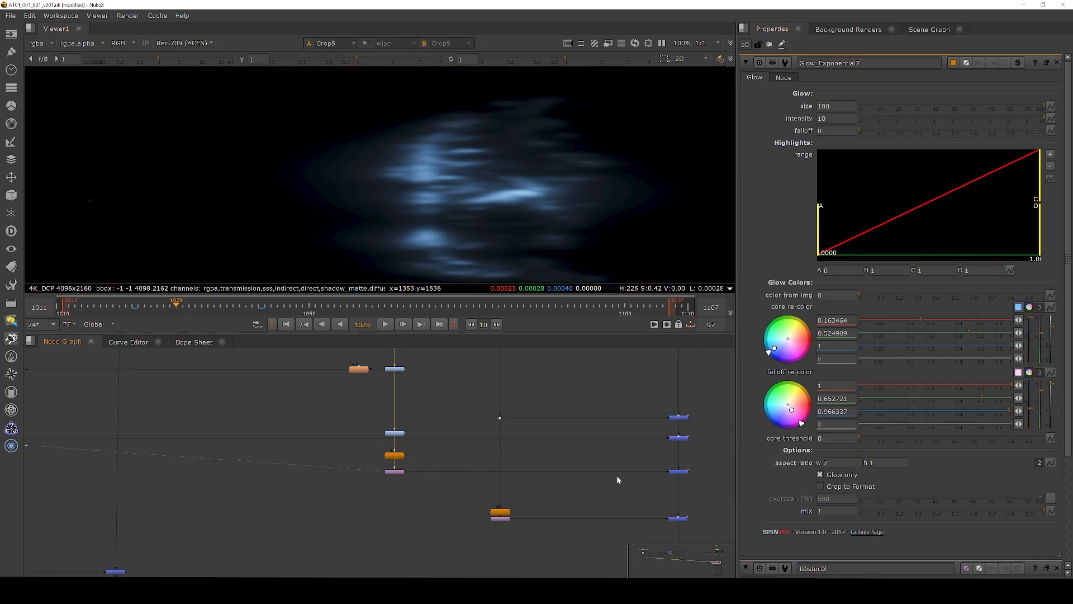
Display the Merge37 output again, and examine the stretched glow over the creature up close and in the wider frame.
left_click(678, 437)
key("1")
scroll(466, 193, "up", 3)
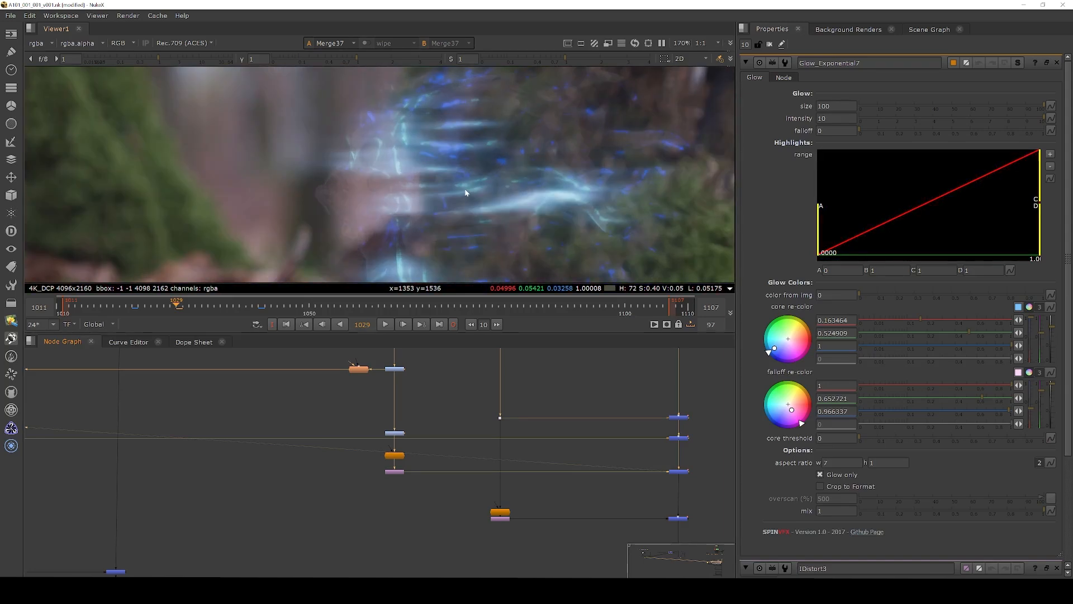
scroll(464, 162, "down", 2)
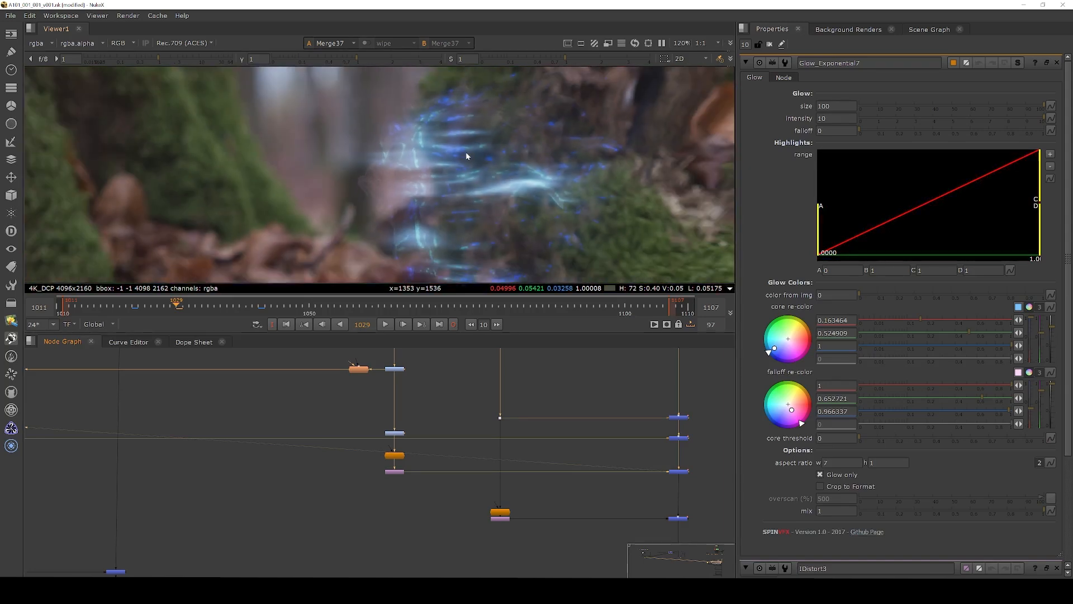
scroll(468, 155, "down", 2)
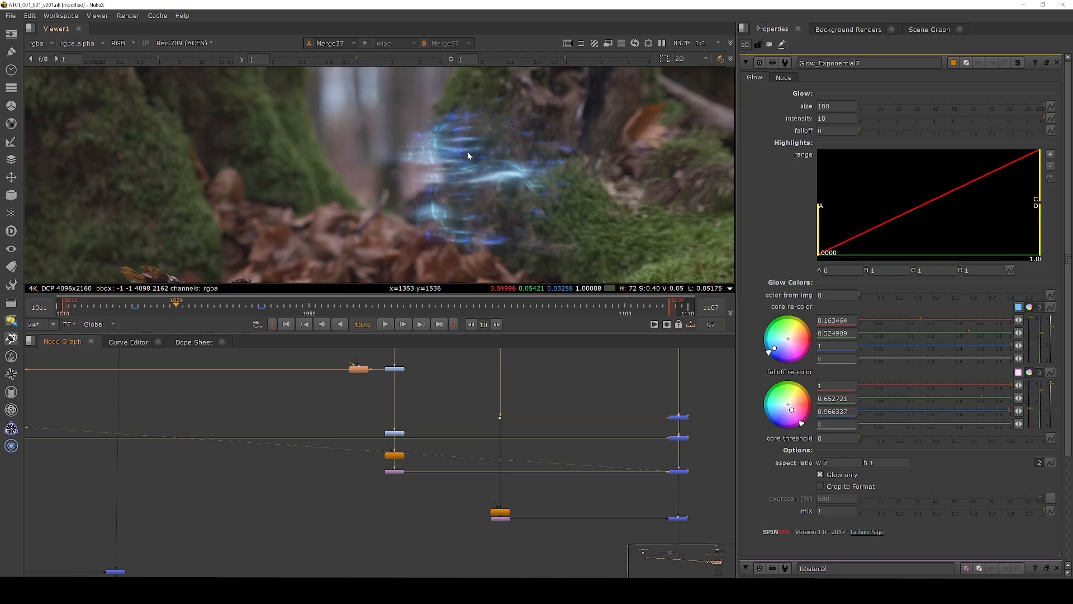
Display the output of Merge38, the next merge down the main comp branch.
middle_click_drag(631, 500, 545, 488)
left_click_drag(625, 489, 546, 534)
key("1")
left_click(541, 534)
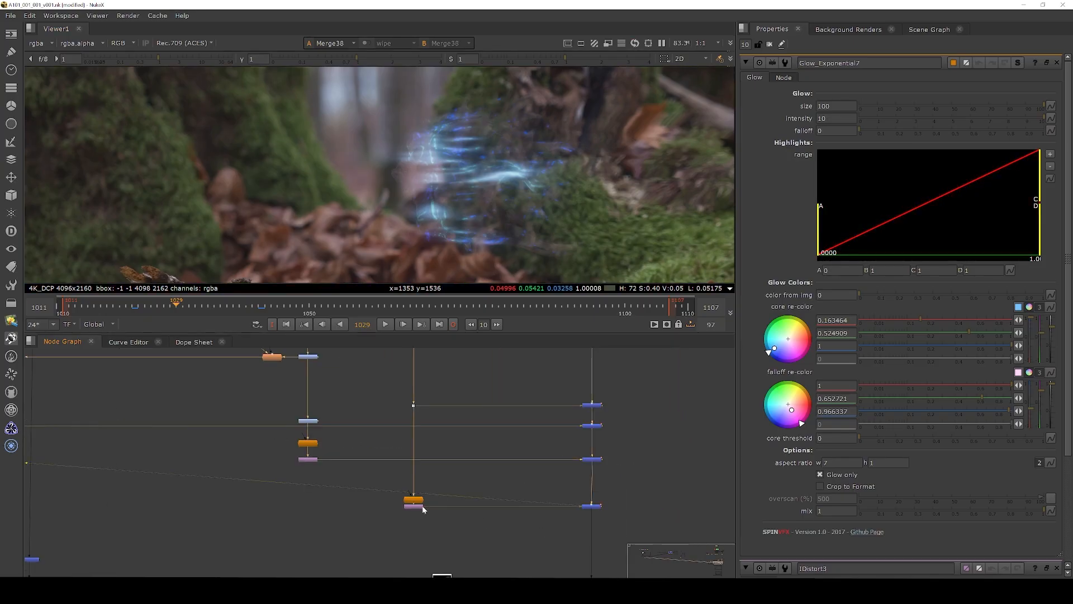
Display the Crop4 output below the second exponential glow, and examine the glow by itself.
scroll(414, 506, "up", 5)
left_click(414, 506)
key("1")
scroll(467, 173, "up", 4)
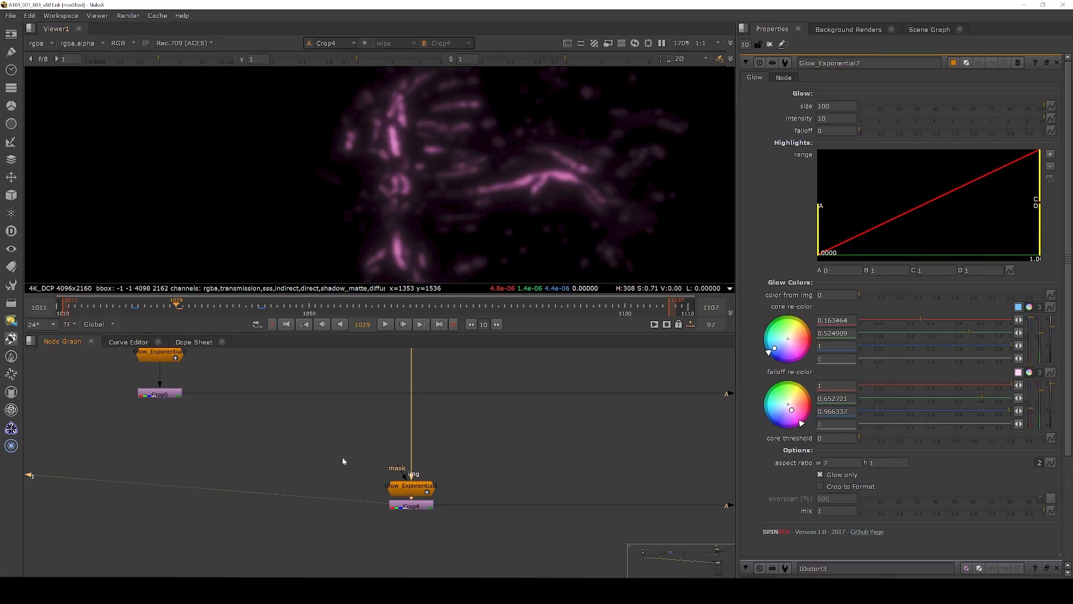
scroll(306, 489, "down", 4)
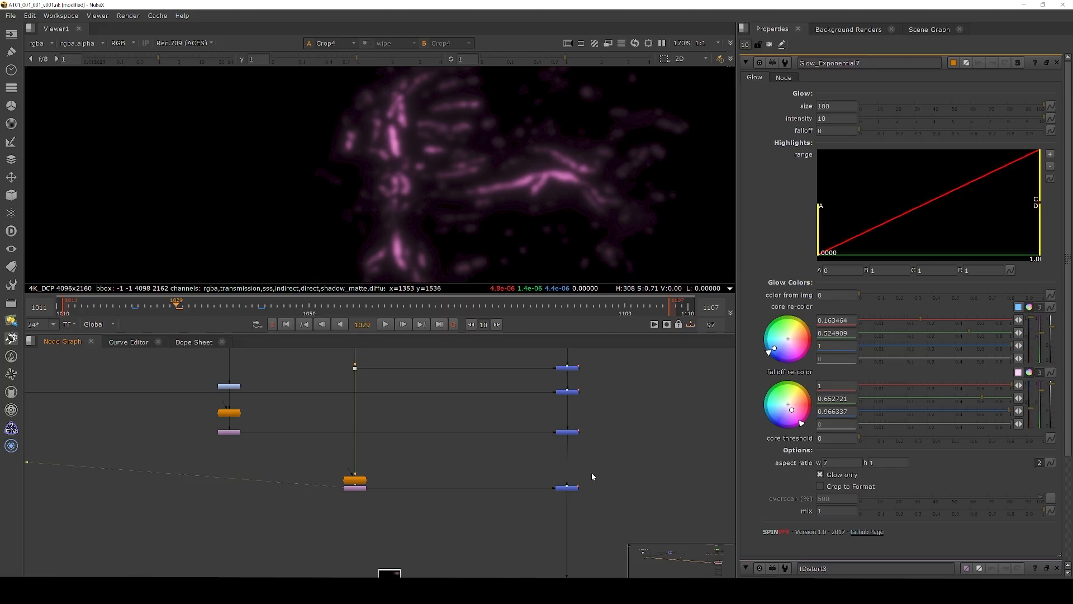
Return the viewer to the Merge38 output, and examine the creature with both glows merged over the plate.
left_click(567, 488)
key("1")
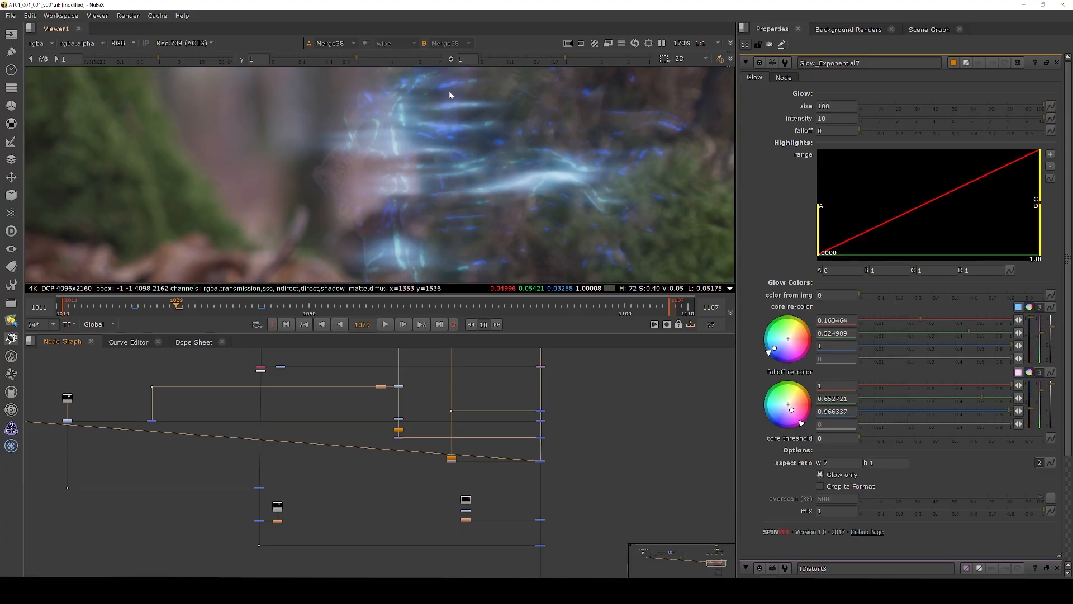
scroll(505, 166, "down", 3)
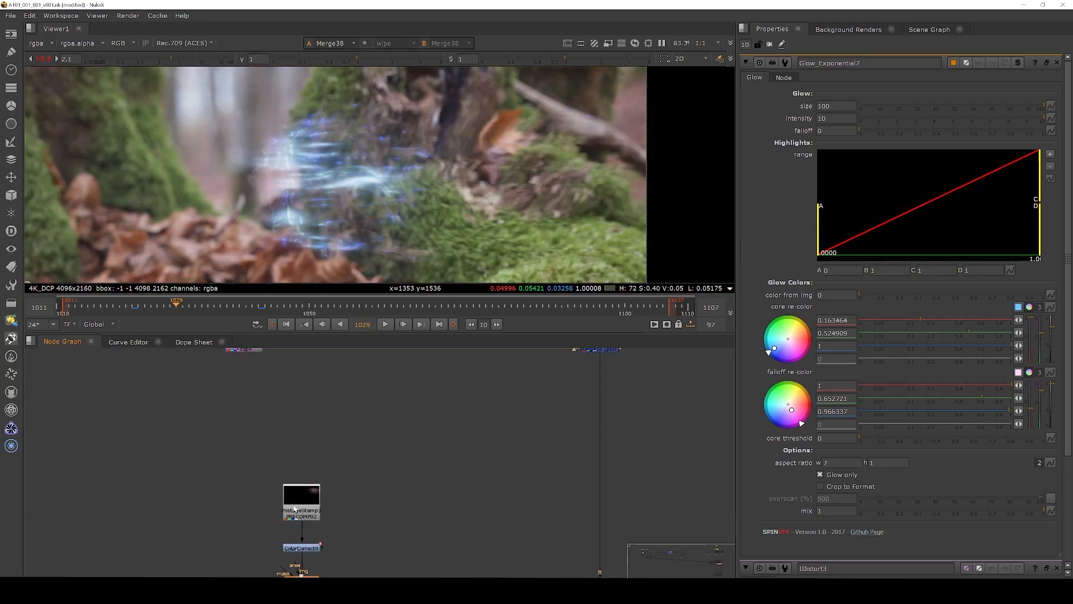
Display the PRECOMP02 postage stamp with the light streaks, and compare it with the ColorCorrect9 output below it.
left_click(295, 509)
key("1")
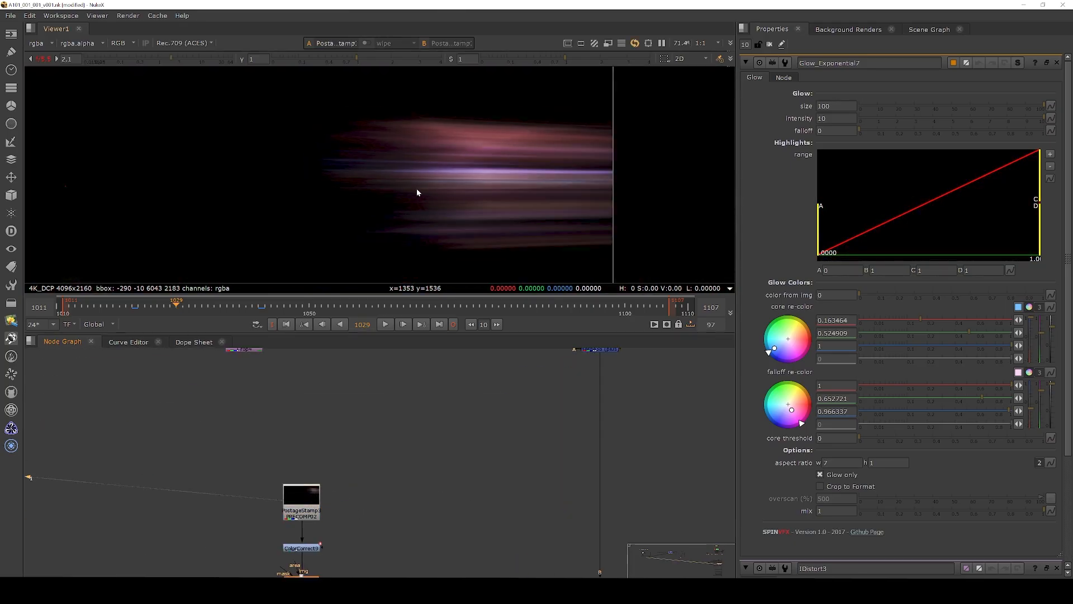
scroll(417, 189, "down", 2)
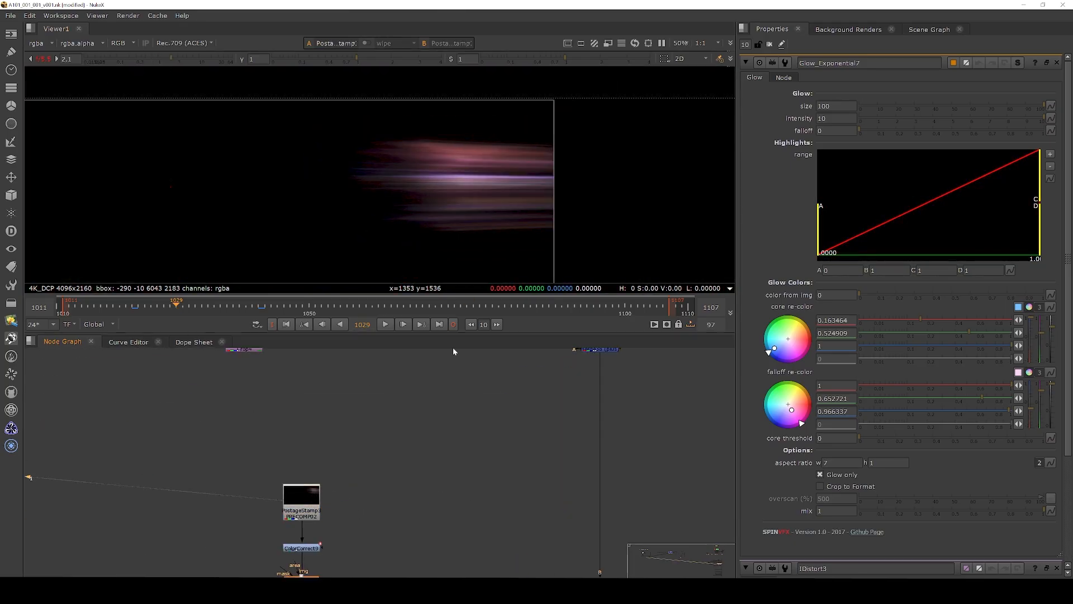
key("1")
scroll(492, 197, "up", 2)
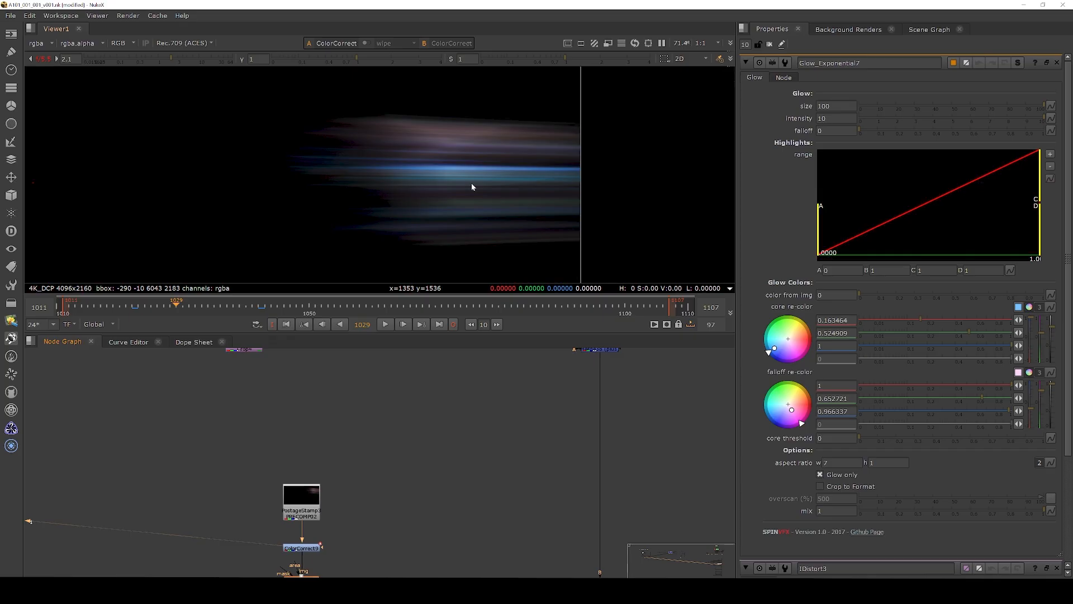
scroll(463, 194, "up", 1)
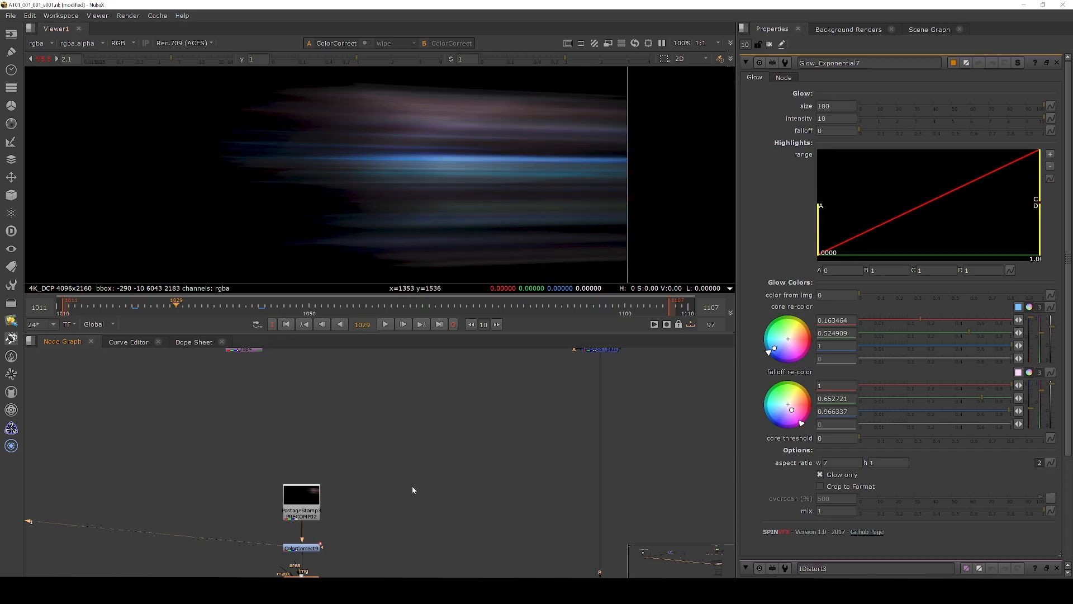
Display the Merge34 output where apGlow4 joins the main branch, and reset the viewer gain to 1.
scroll(412, 490, "down", 4)
middle_click_drag(539, 539, 478, 508)
scroll(474, 497, "up", 5)
left_click_drag(464, 469, 314, 547)
key("1")
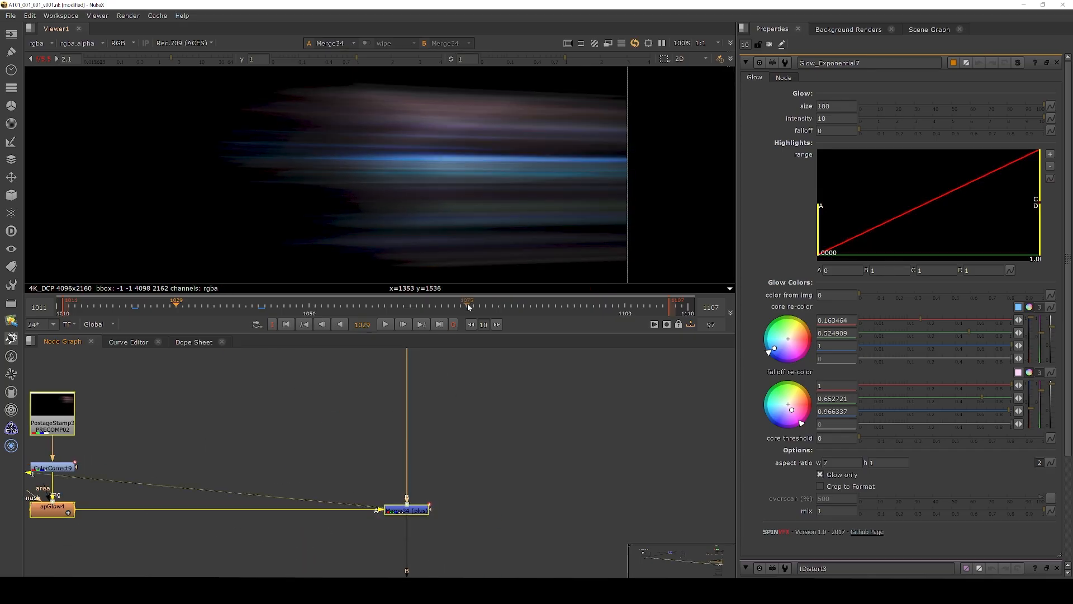
left_click(42, 60)
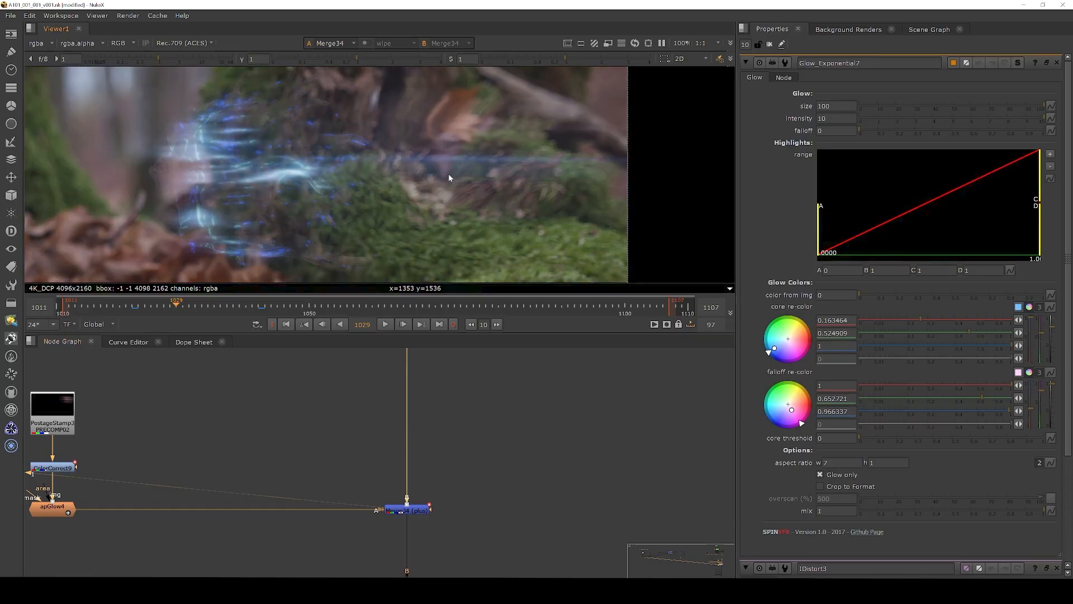
Toggle Merge34 off and on repeatedly to compare the frame with and without the light streaks behind the creature.
scroll(464, 175, "up", 2)
left_click_drag(473, 466, 347, 554)
key("d")
key("d")
key("d")
key("d")
key("d")
key("d")
key("d")
key("d")
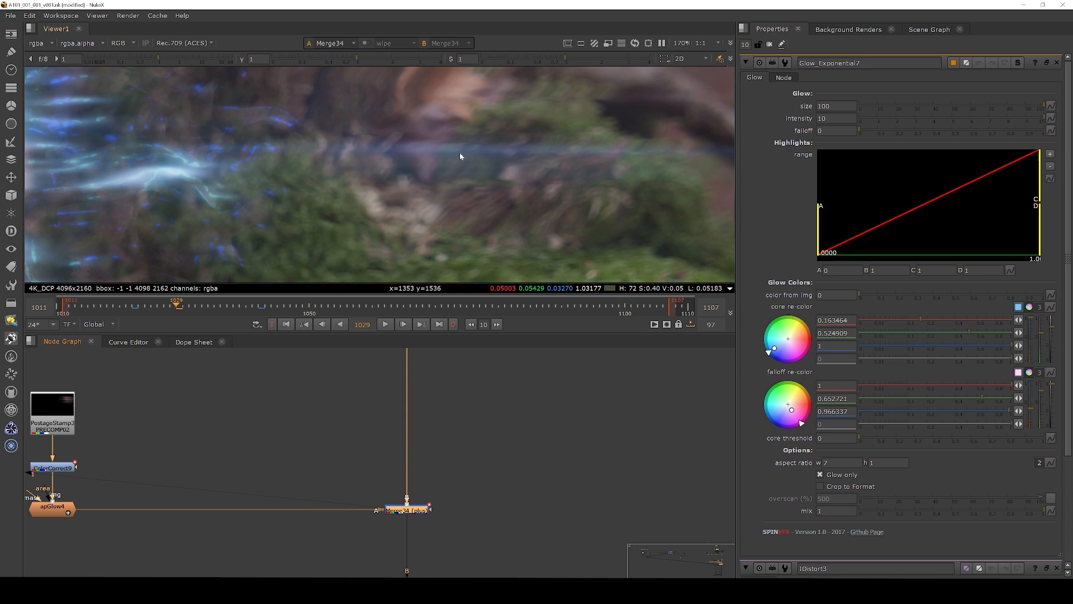
scroll(461, 156, "down", 4)
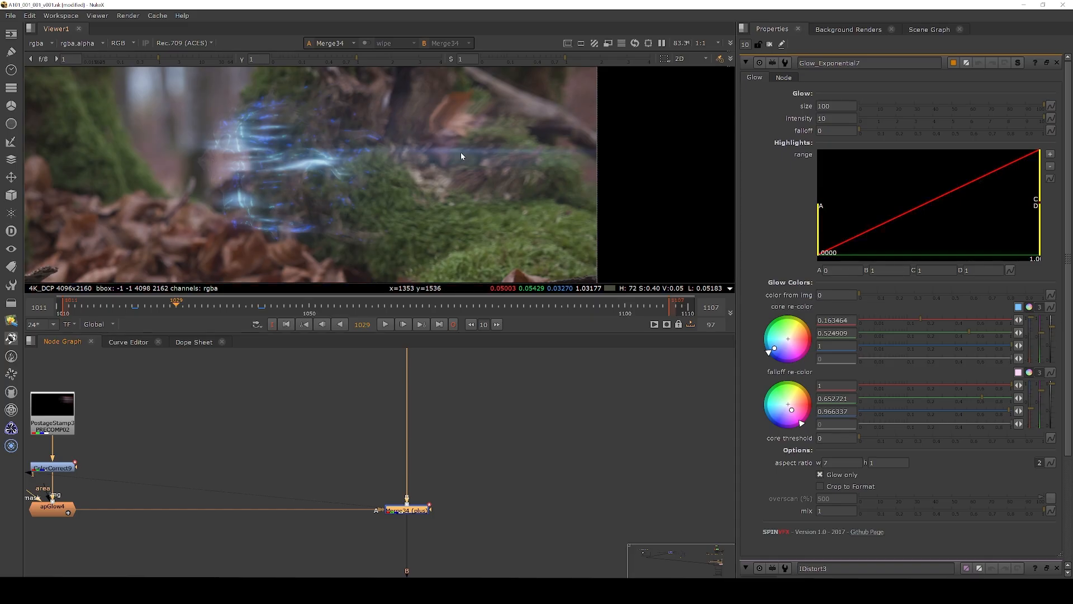
left_click(505, 444)
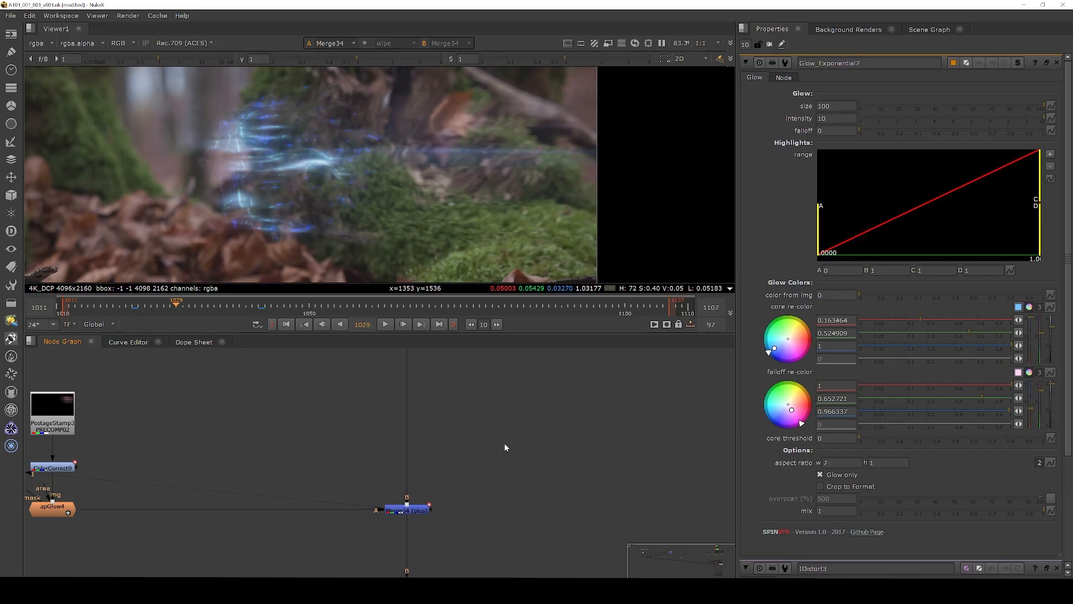
Display the Dot54 output, and compare its alpha channel with its colour up close.
scroll(494, 432, "down", 3)
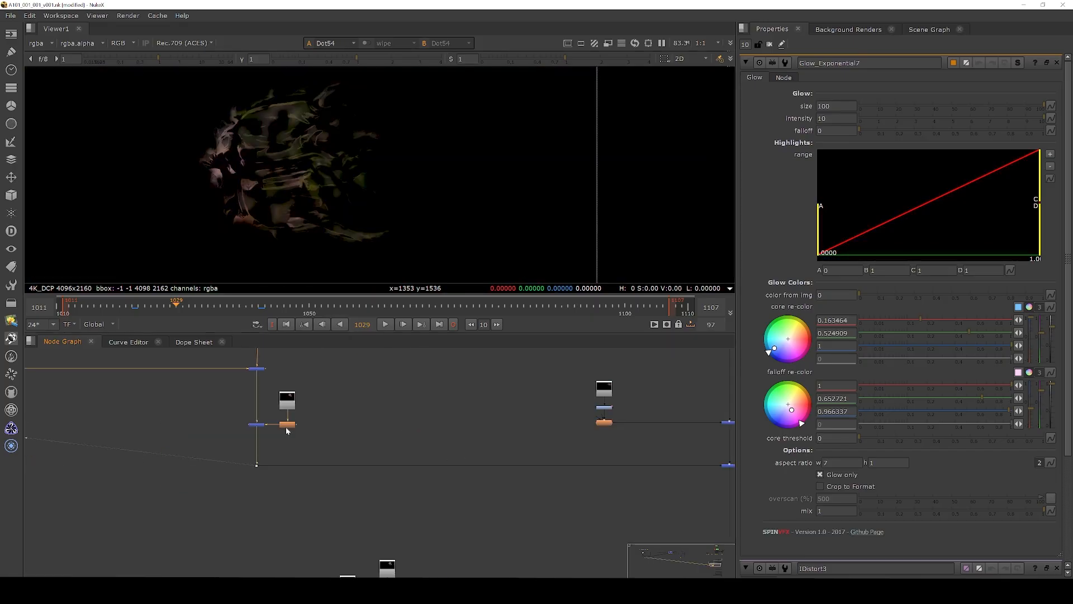
scroll(259, 182, "up", 1)
key("a")
scroll(302, 160, "up", 2)
middle_click_drag(302, 160, 407, 179)
scroll(407, 179, "down", 2)
key("a")
scroll(408, 175, "up", 3)
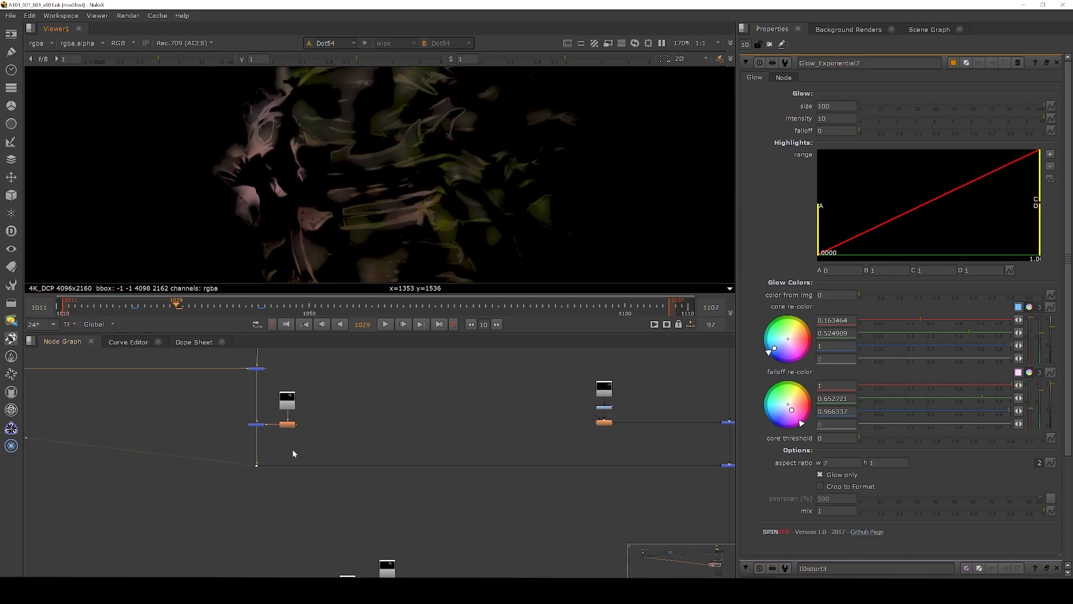
Display the Merge30 output in the main comp branch, and examine the creature's details up close and in the wider frame.
scroll(266, 423, "up", 6)
left_click(241, 433)
key("1")
scroll(259, 437, "down", 5)
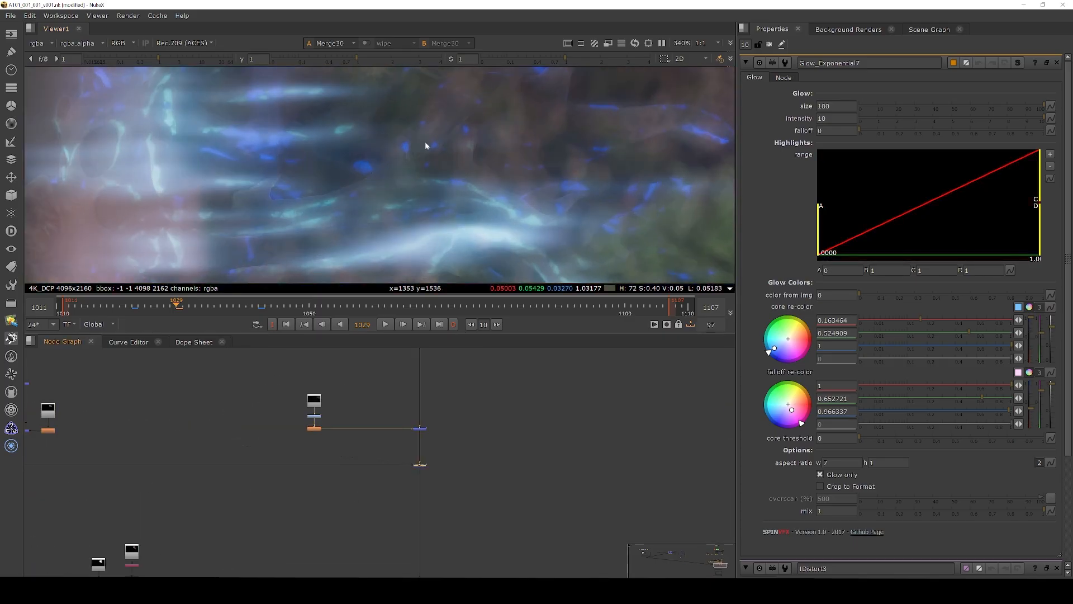
scroll(461, 143, "up", 3)
scroll(441, 149, "down", 3)
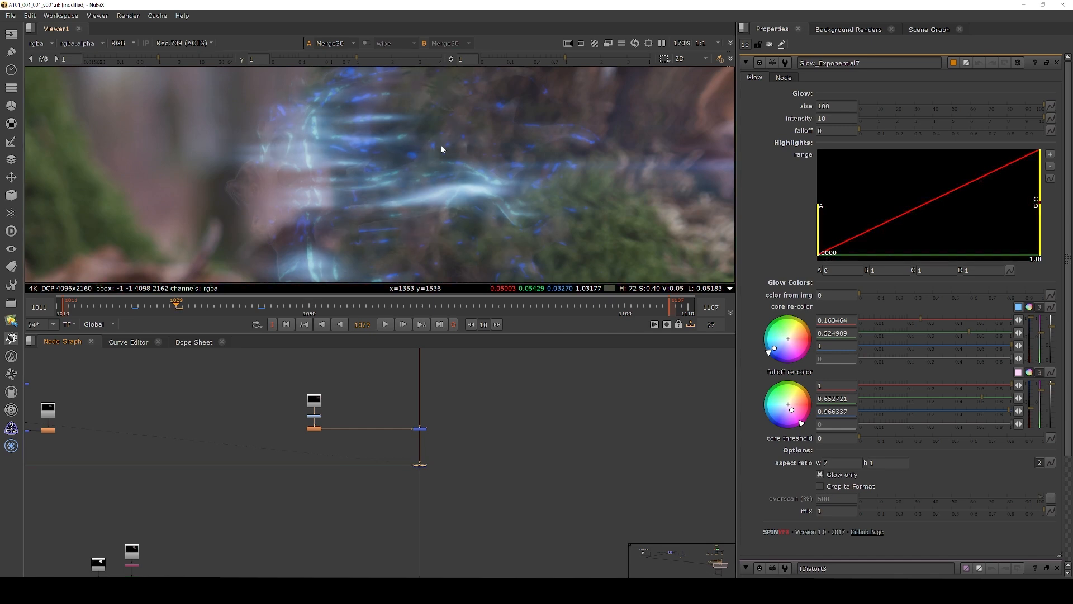
scroll(437, 147, "down", 4)
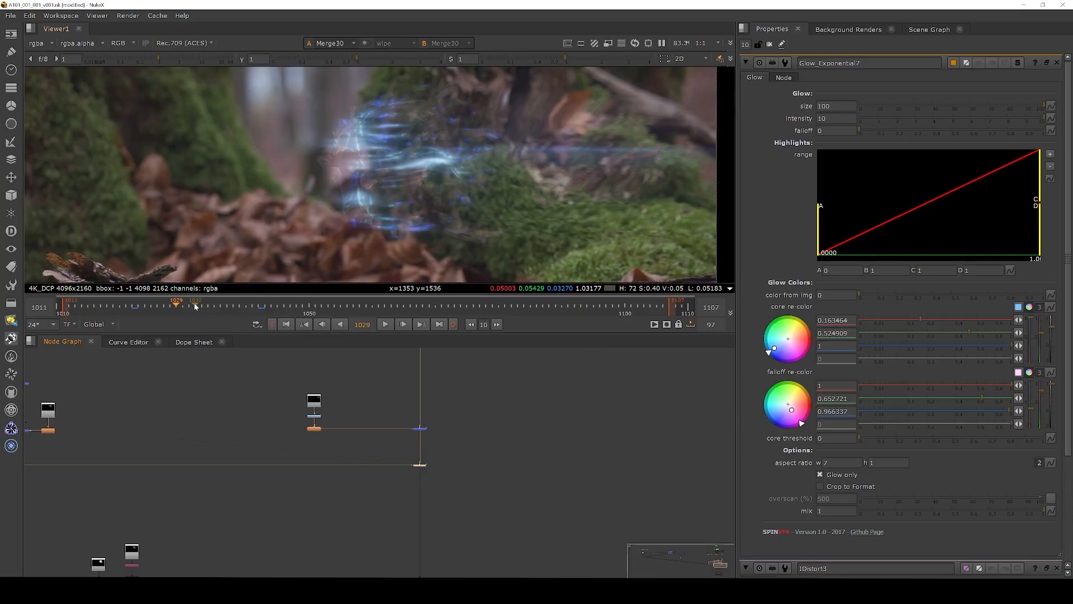
Find the next glow branch below Merge30, and display the Read59 3D render that feeds it.
scroll(422, 455, "up", 5)
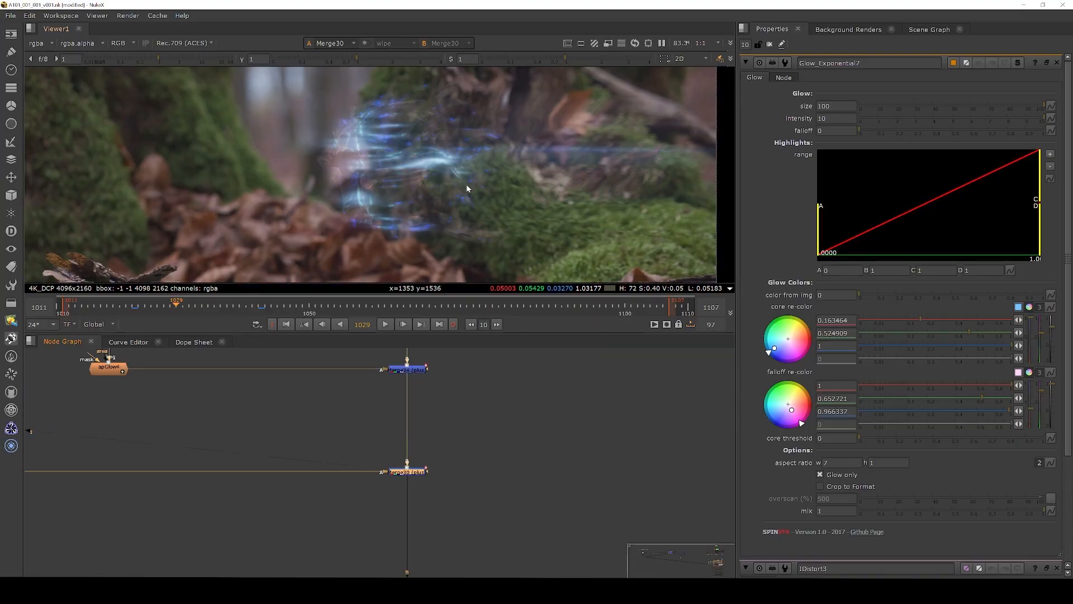
scroll(426, 427, "down", 6)
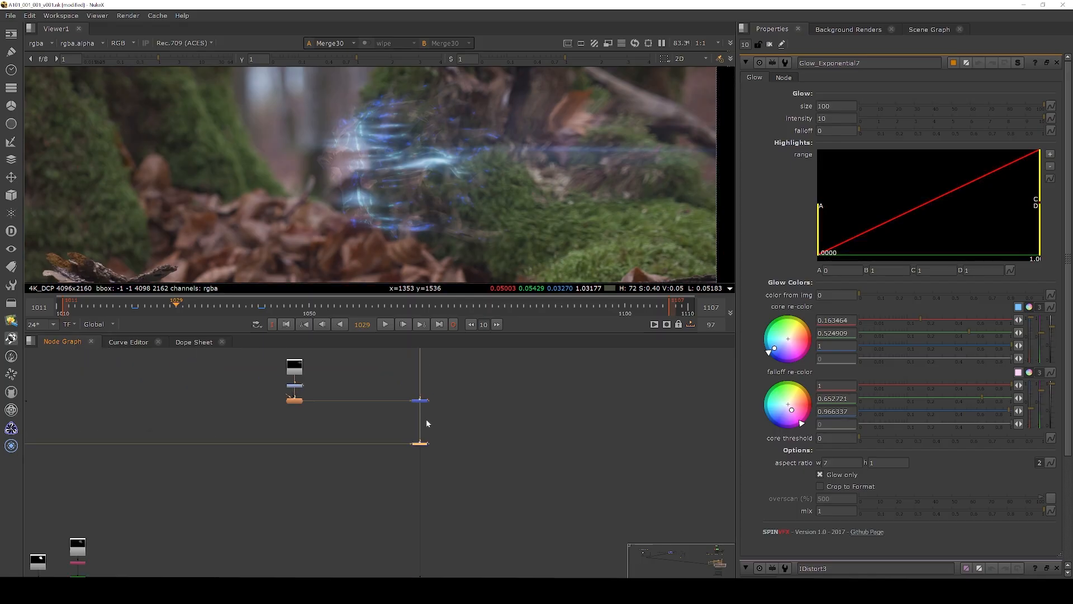
scroll(254, 519, "up", 8)
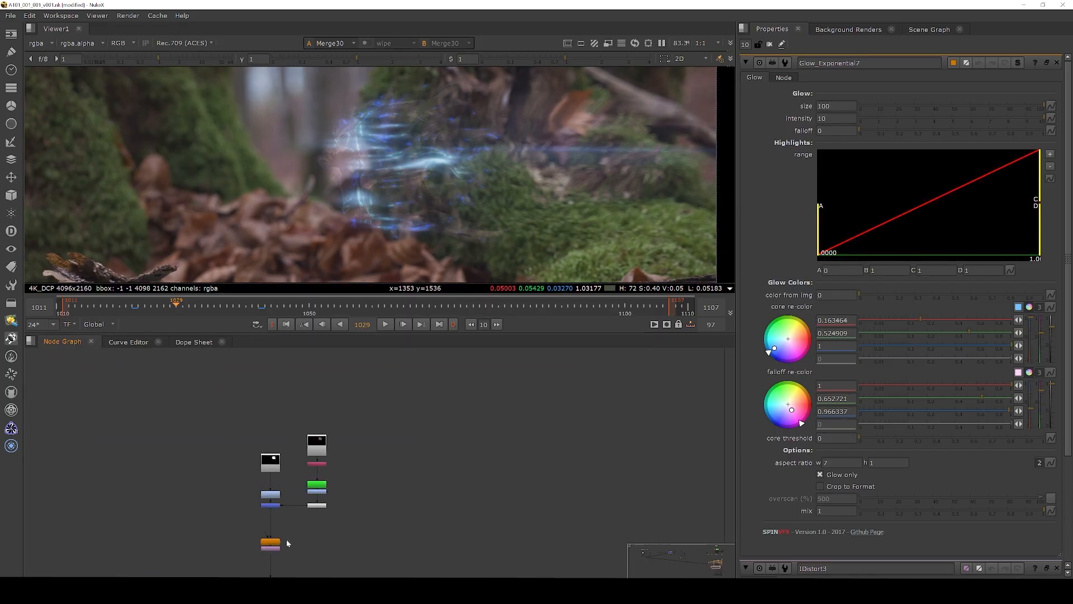
key("1")
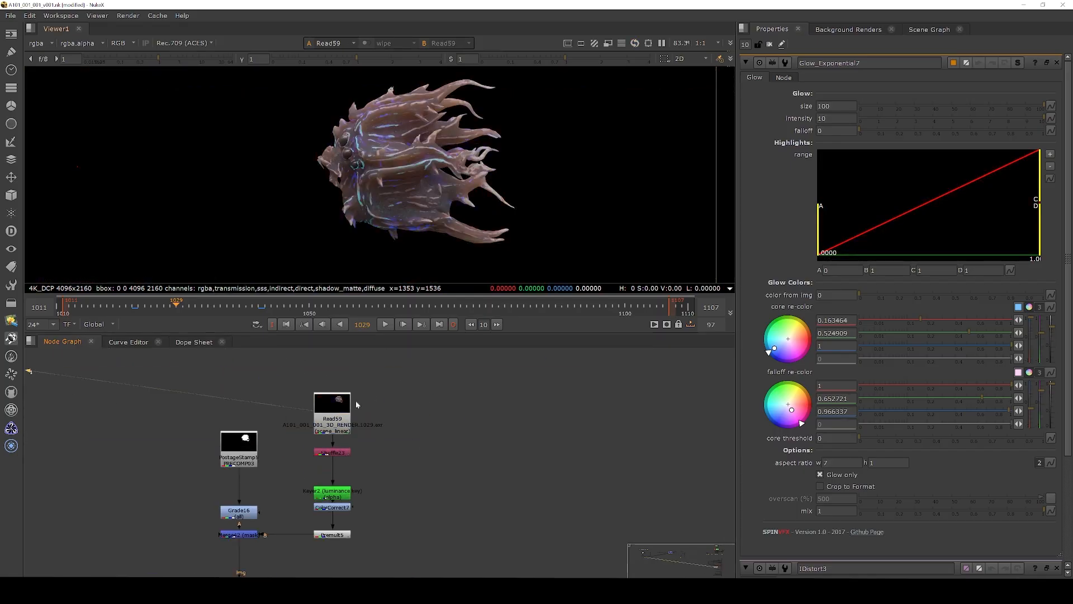
Display the Merge42 output up close, and compare it with the Premult5 output that feeds it.
left_click(252, 536)
key("1")
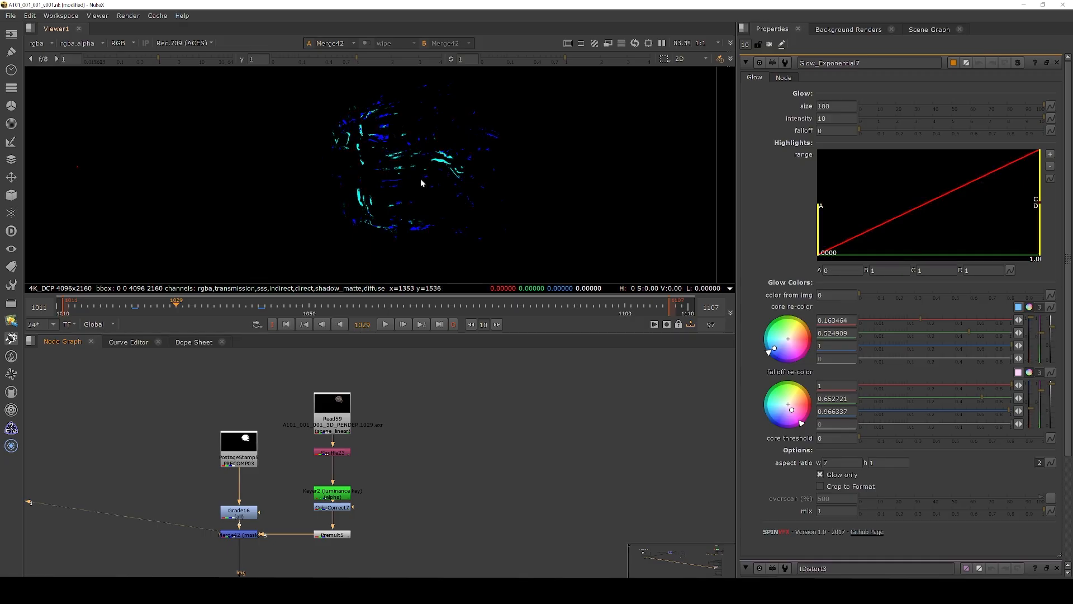
scroll(411, 151, "up", 3)
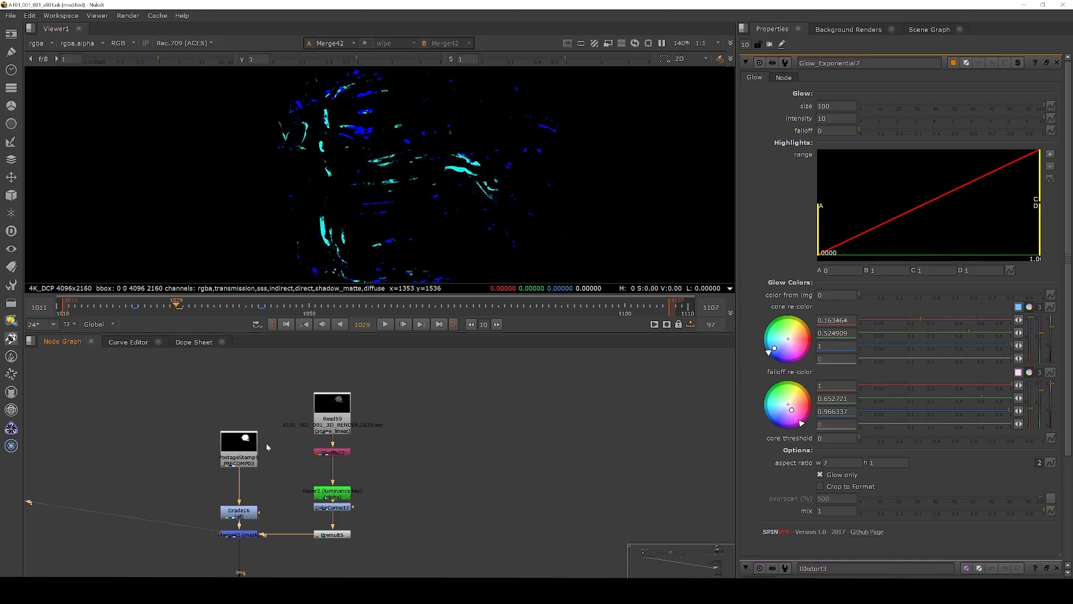
left_click(331, 536)
key("1")
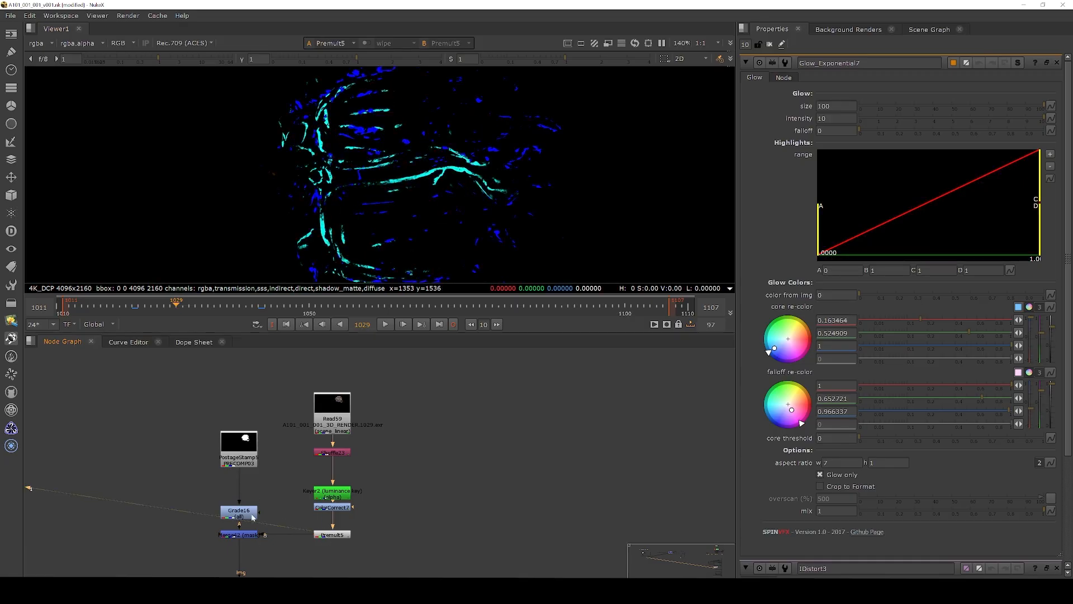
Move Grade16 slightly farther from Merge42, and compare the alpha channels of both nodes' outputs.
left_click_drag(250, 523, 250, 508)
key("1")
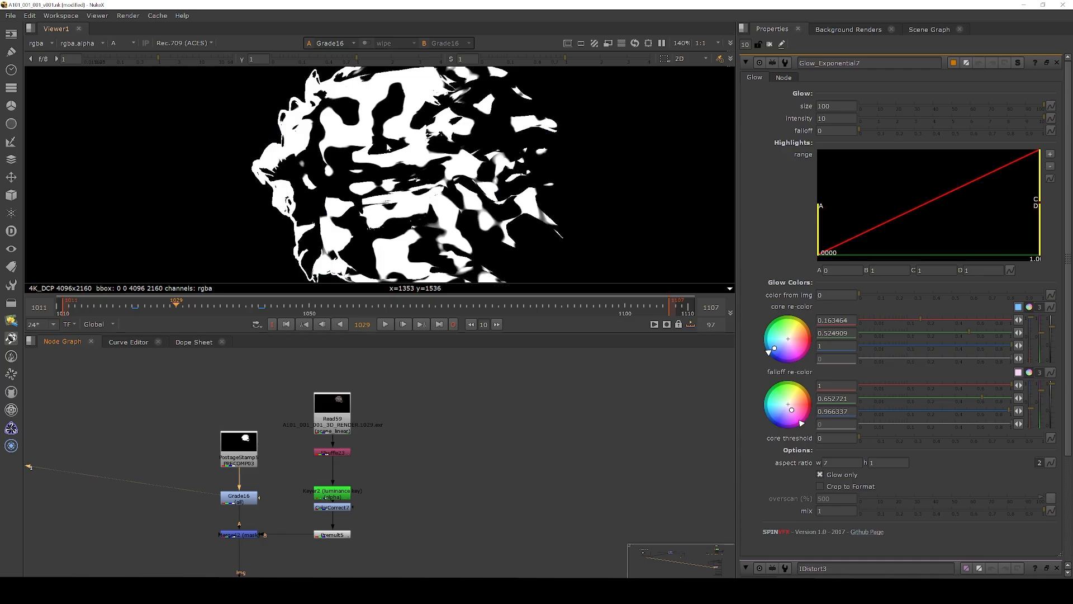
left_click(253, 535)
key("1")
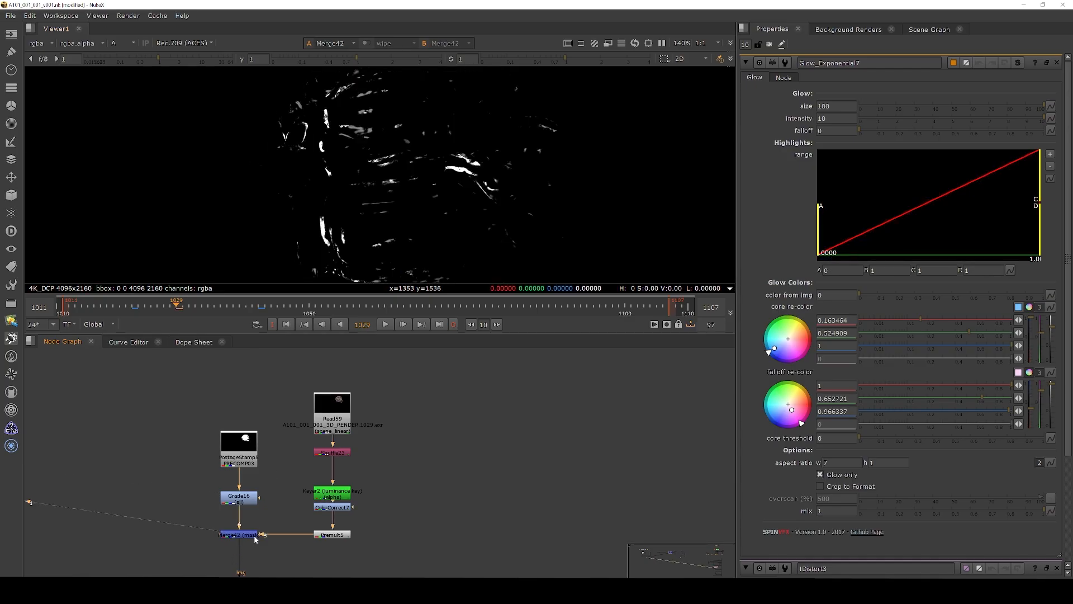
Display the Crop3 output at the end of the glow branch below Merge42.
scroll(273, 449, "down", 3)
scroll(253, 517, "up", 3)
left_click(259, 510)
key("1")
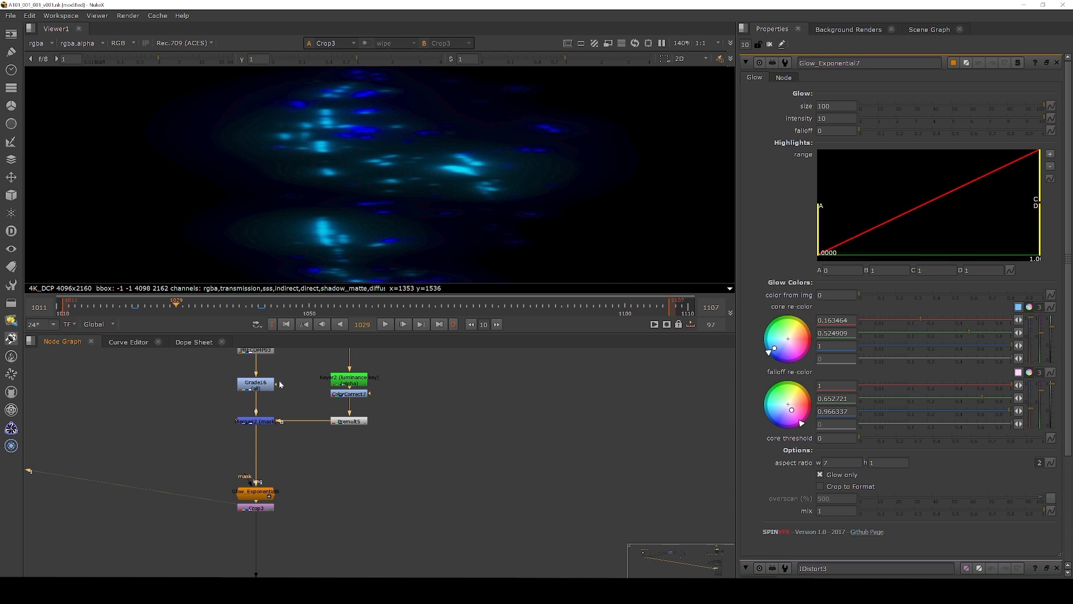
Display the Merge43 output where the glow joins the main comp branch, and examine it in a wider frame.
scroll(250, 423, "down", 3)
left_click_drag(599, 458, 531, 503)
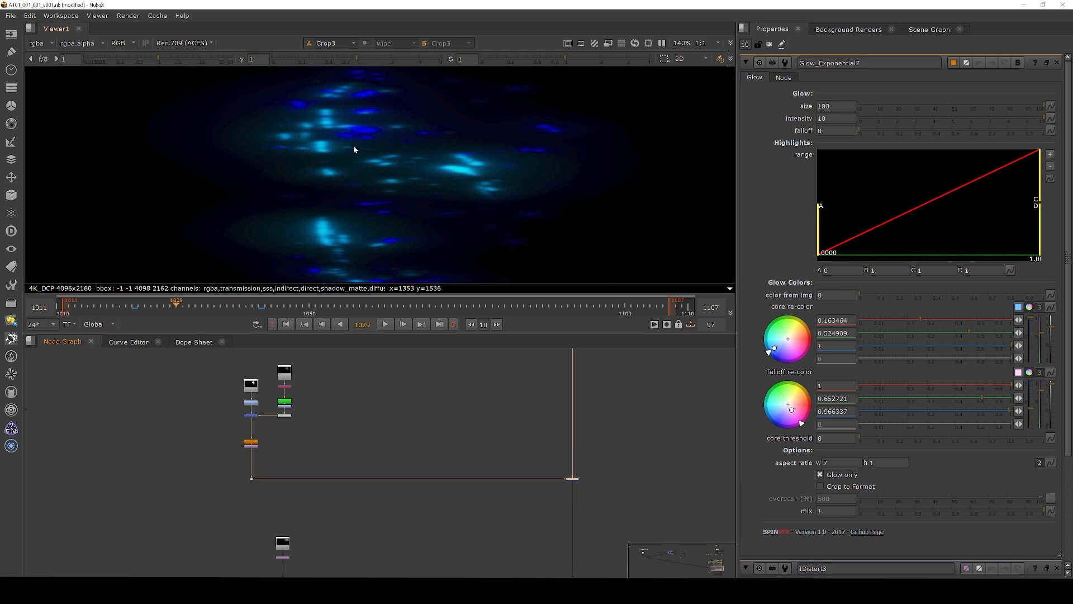
left_click_drag(628, 456, 514, 507)
key("1")
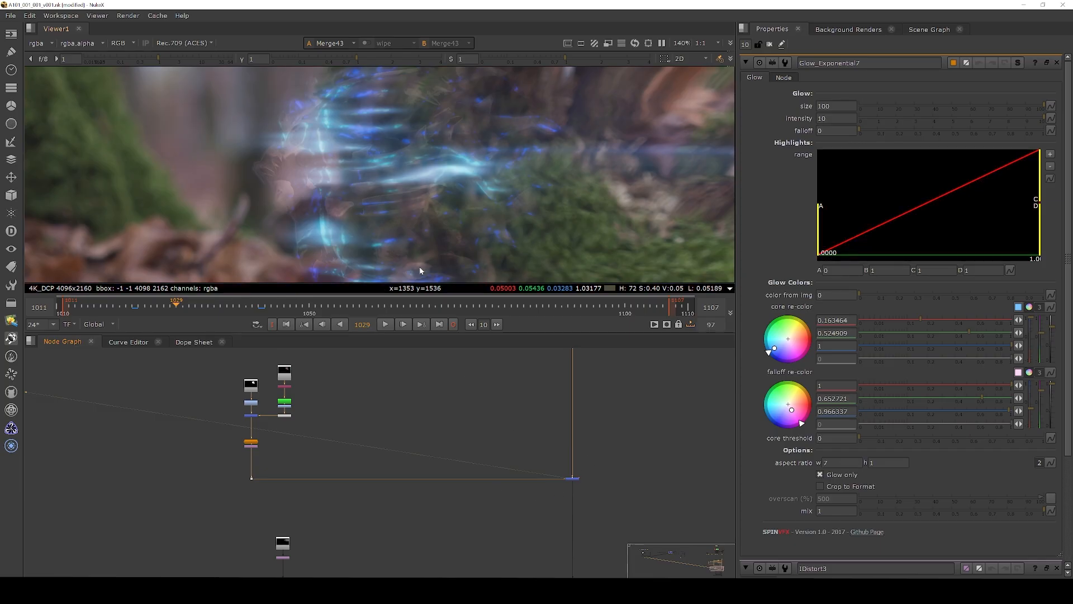
scroll(404, 166, "down", 2)
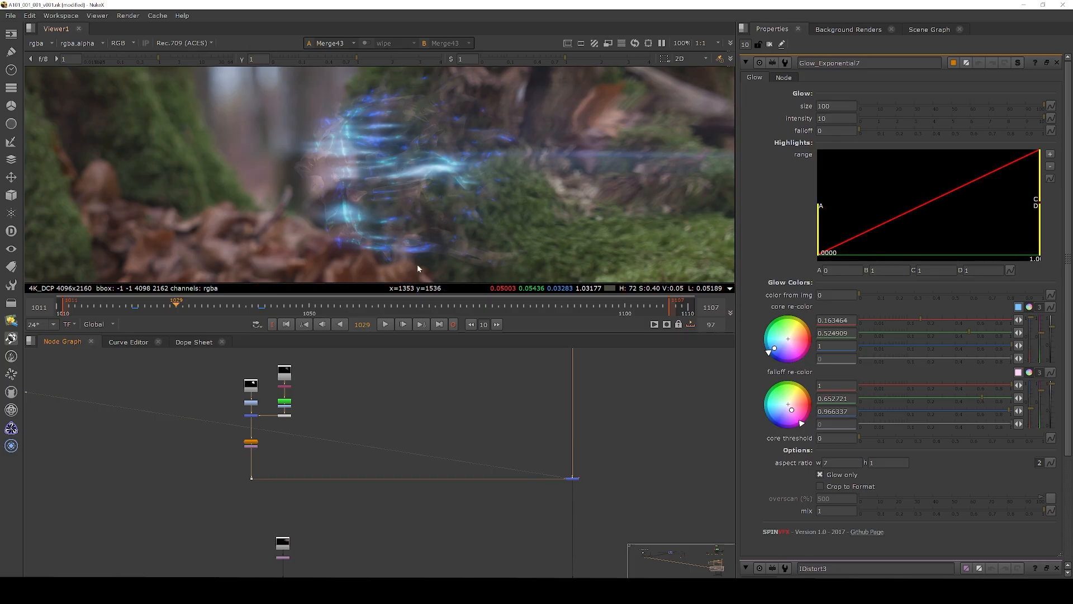
Find the next branch below Merge43, and display the PostageStamp element that feeds it in a wider frame.
scroll(541, 419, "down", 3)
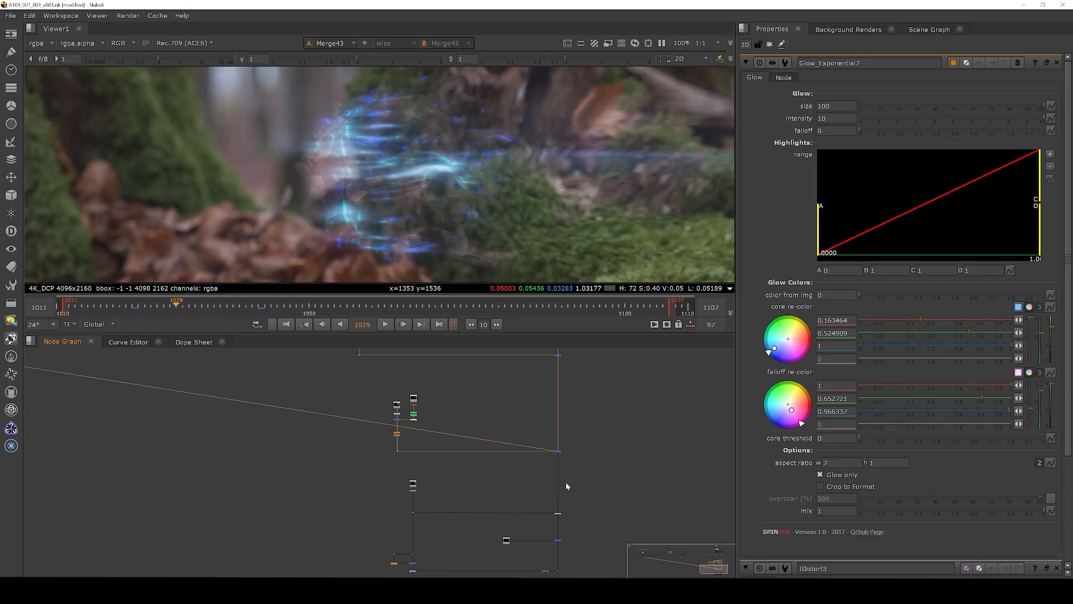
scroll(422, 501, "up", 5)
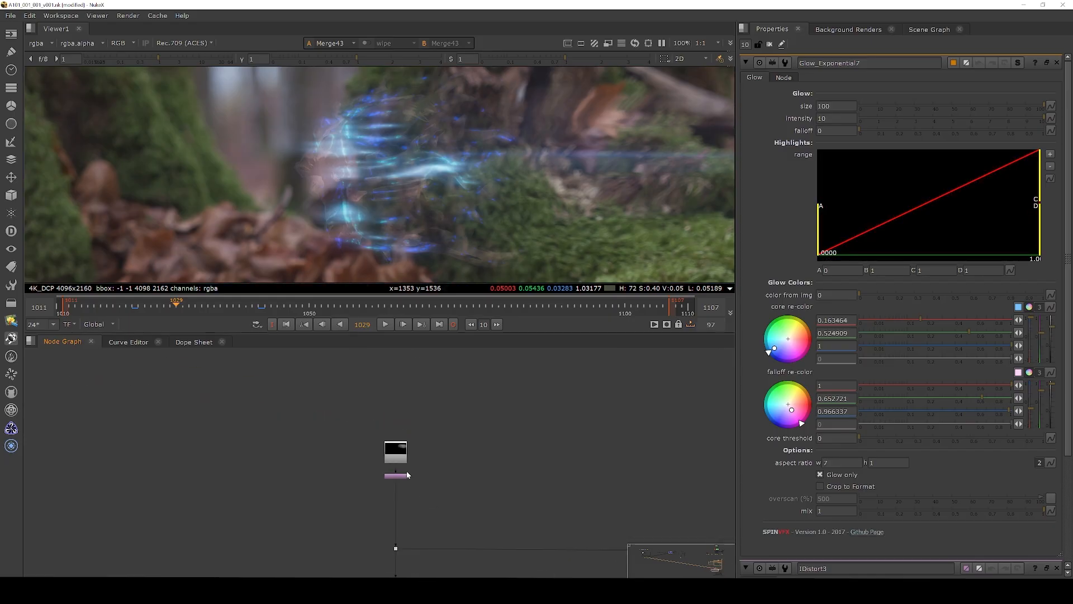
left_click(399, 451)
key("1")
scroll(369, 176, "down", 3)
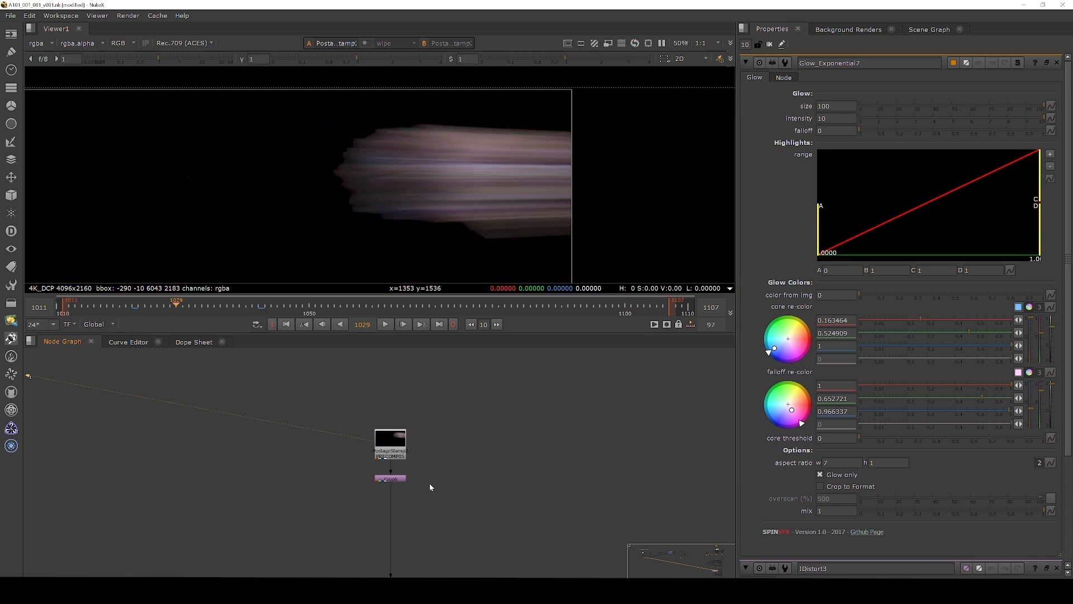
Display the Grade7 output in the main comp branch, and open the node's properties.
scroll(430, 487, "down", 4)
left_click_drag(647, 463, 566, 510)
key("1")
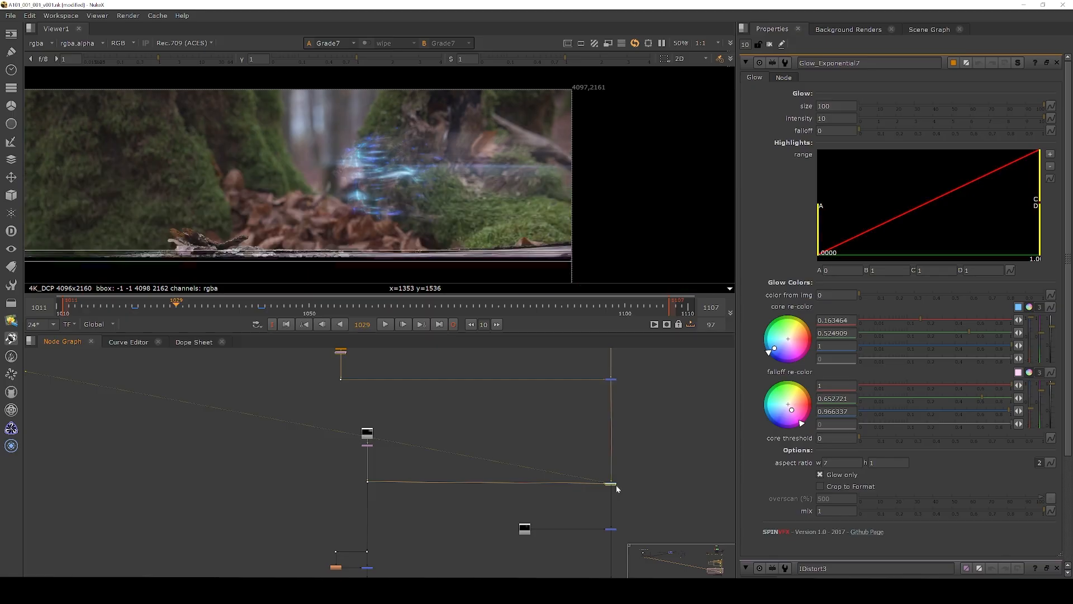
scroll(613, 484, "up", 5)
double_click(611, 480)
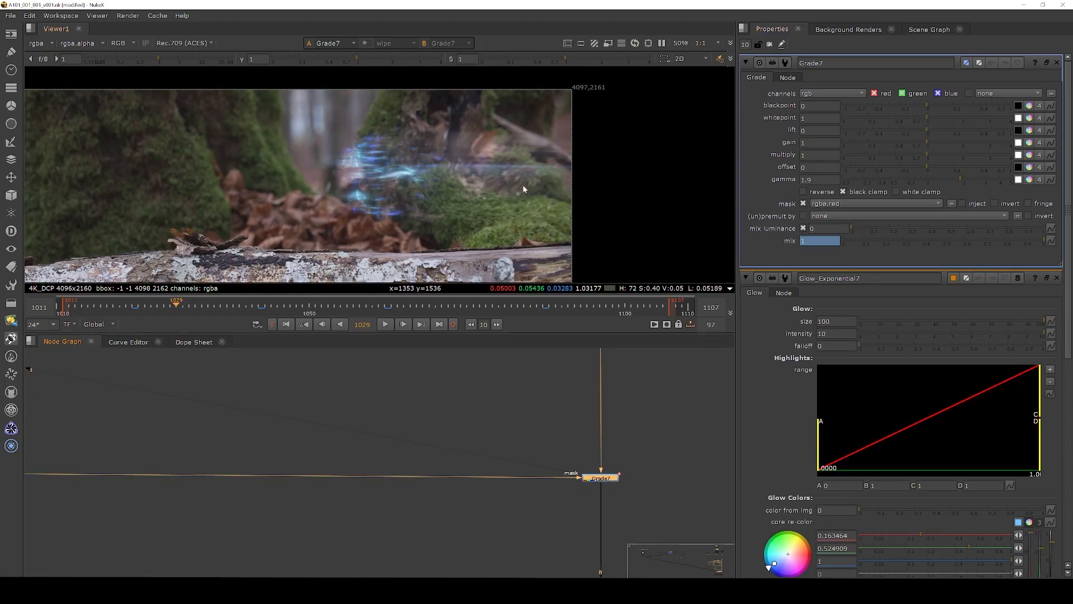
Compare the comp around the creature's trail with Grade7 disabled and re-enabled.
scroll(523, 189, "up", 3)
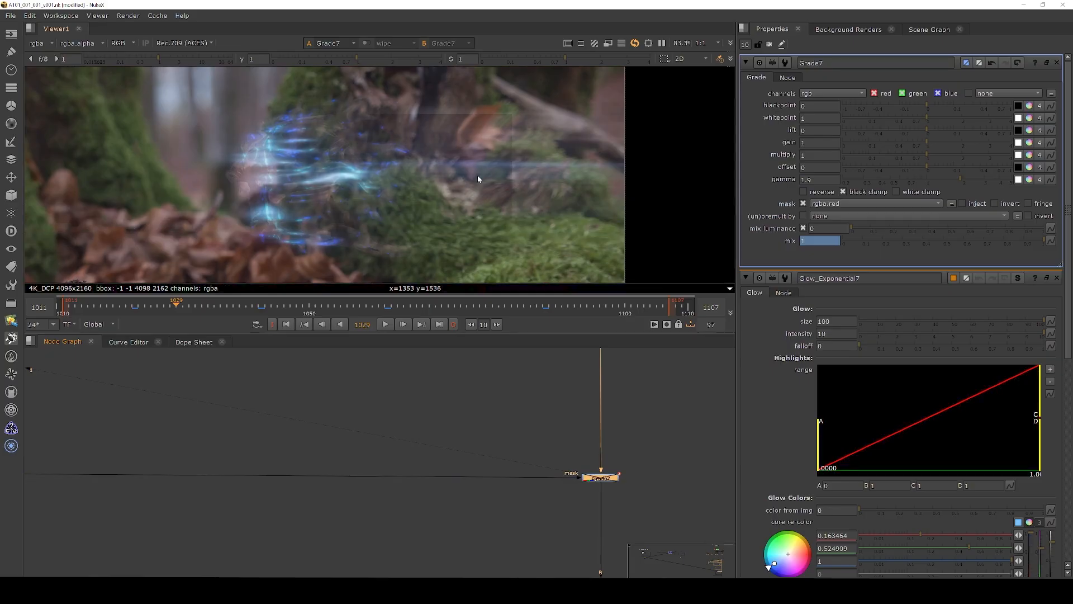
scroll(466, 166, "up", 2)
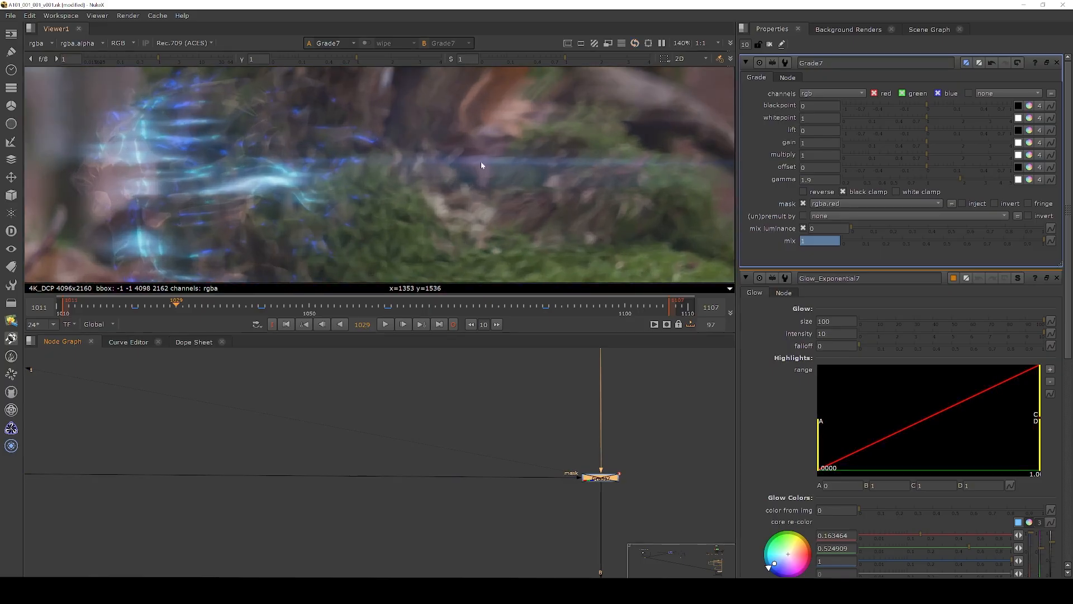
scroll(593, 163, "down", 3)
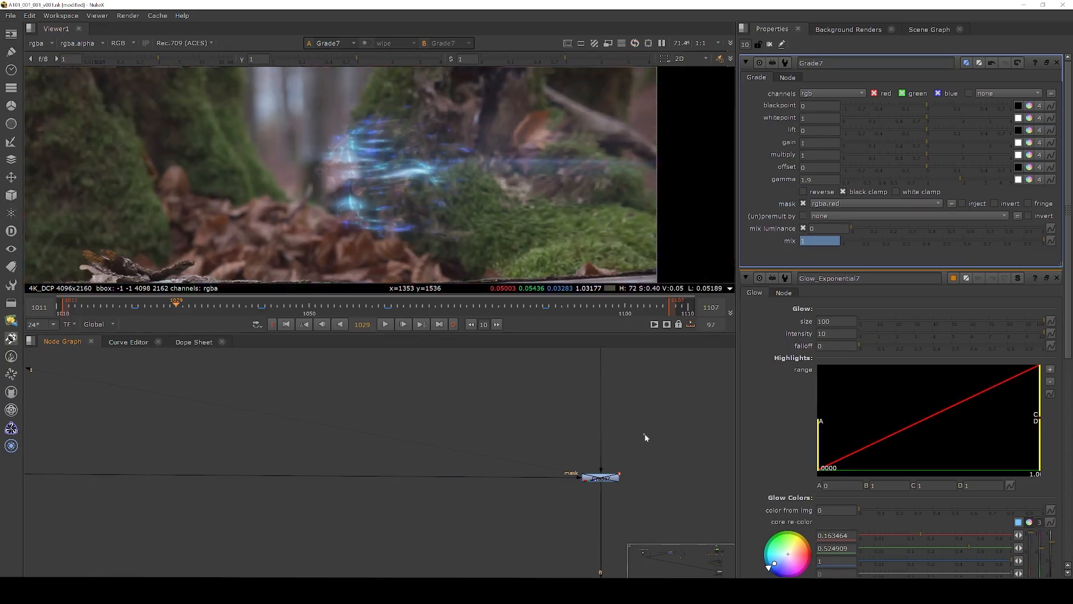
key("d")
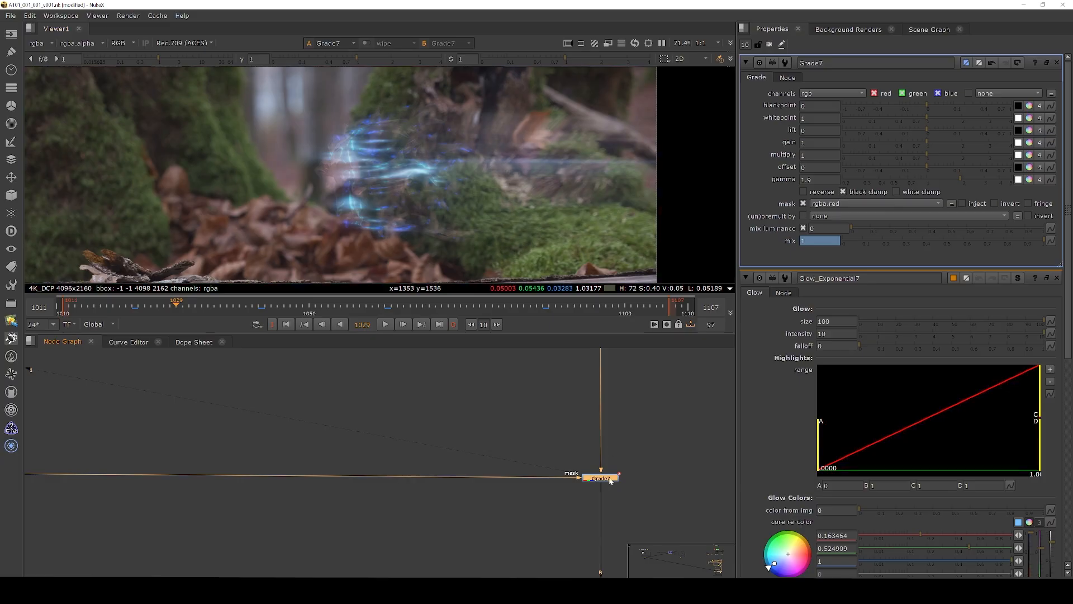
Examine the area behind the creature in the Grade7 output, up close and in the wider frame.
scroll(517, 147, "up", 2)
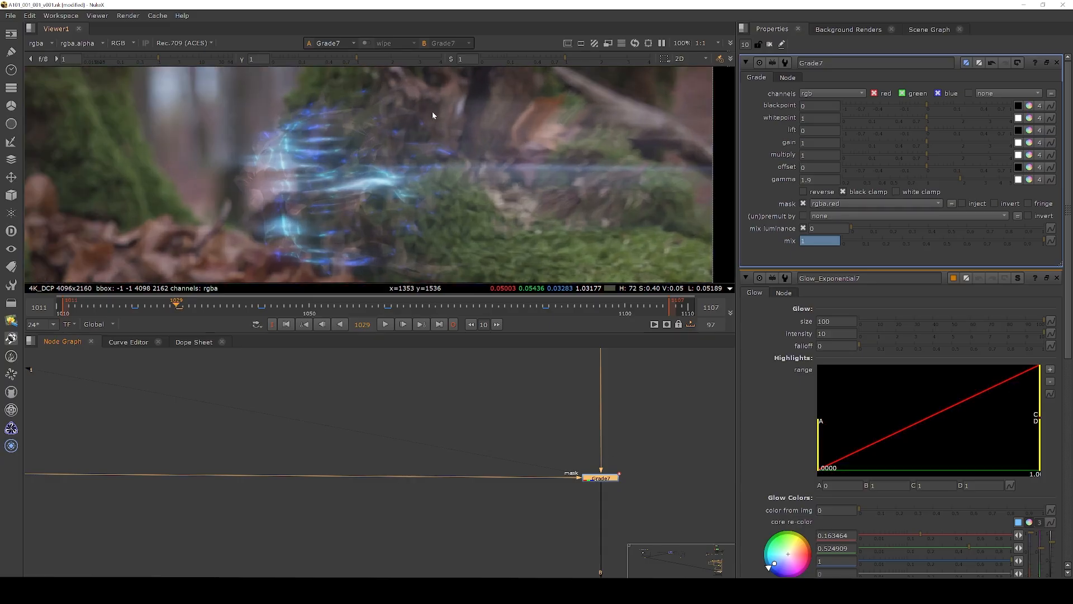
middle_click_drag(488, 109, 495, 180)
left_click_drag(464, 107, 557, 153)
scroll(509, 135, "down", 2)
scroll(512, 199, "up", 2)
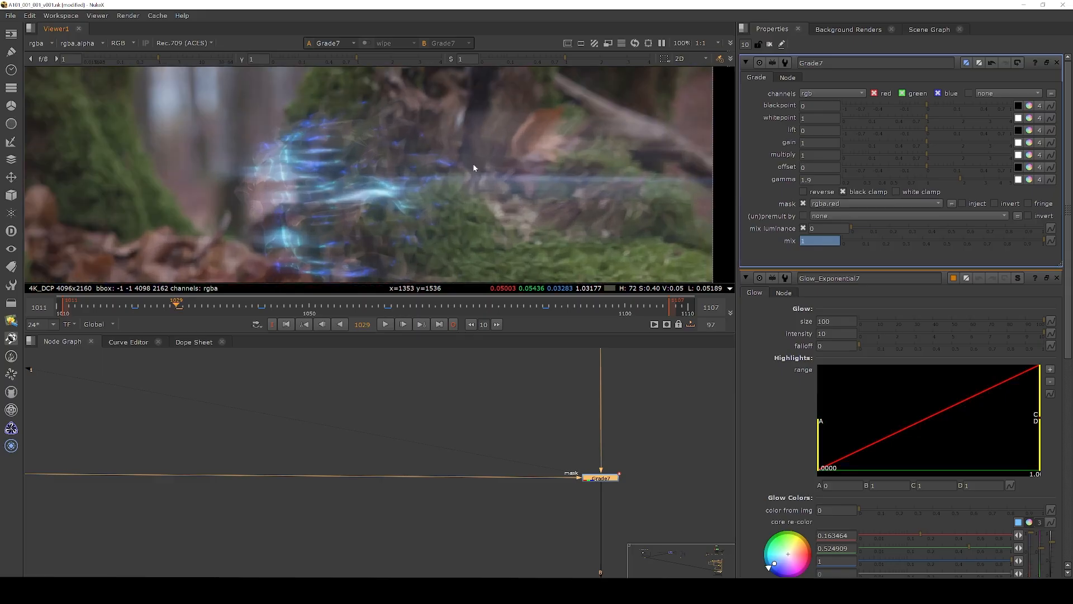
left_click_drag(451, 147, 684, 247)
scroll(642, 167, "down", 1)
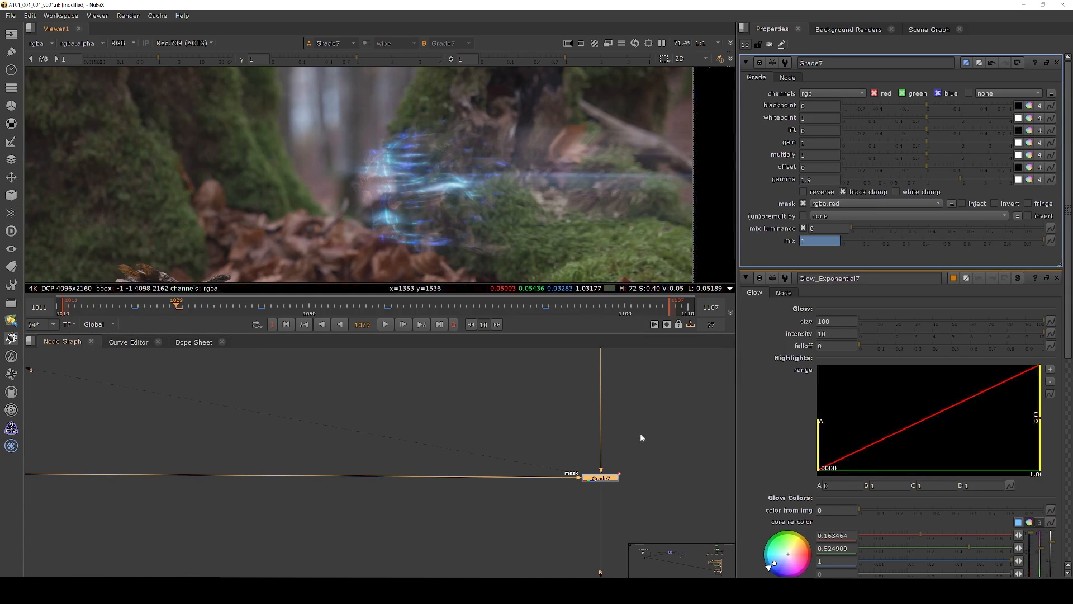
Display the next PostageStamp creature element and the Merge44 output it feeds, and examine Merge44 at frame 1058.
scroll(552, 401, "down", 3)
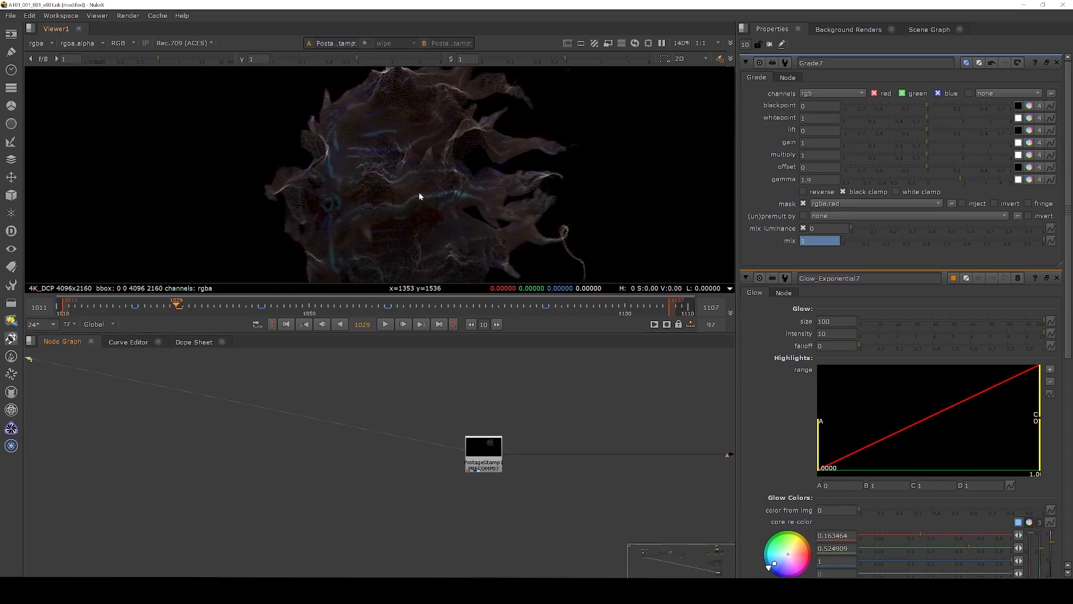
scroll(418, 195, "down", 2)
scroll(501, 409, "down", 3)
left_click_drag(673, 415, 591, 460)
key("1")
scroll(474, 134, "up", 4)
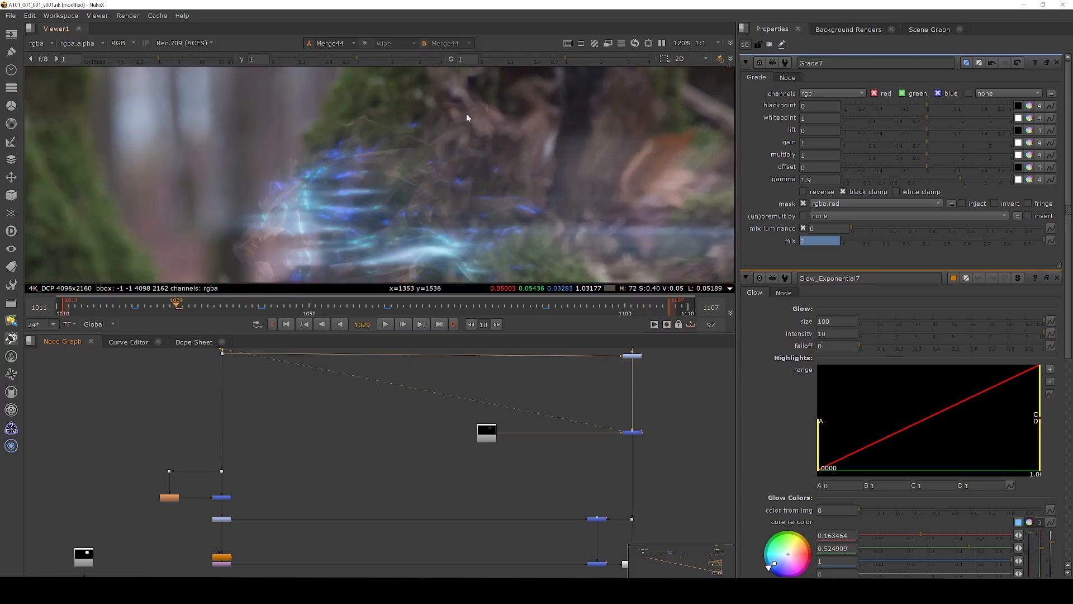
left_click(360, 305)
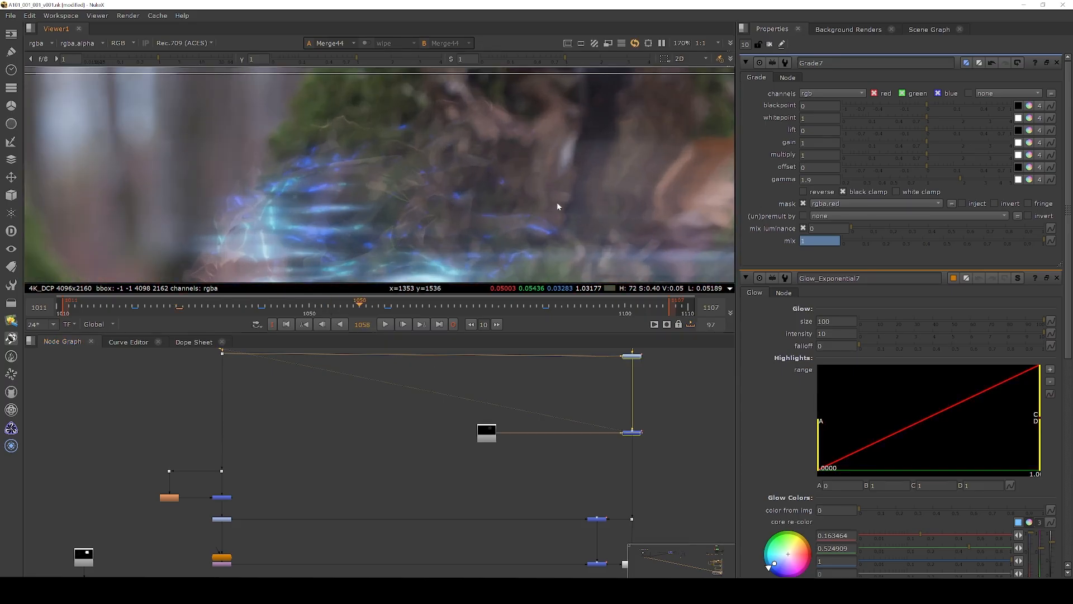
scroll(548, 197, "down", 4)
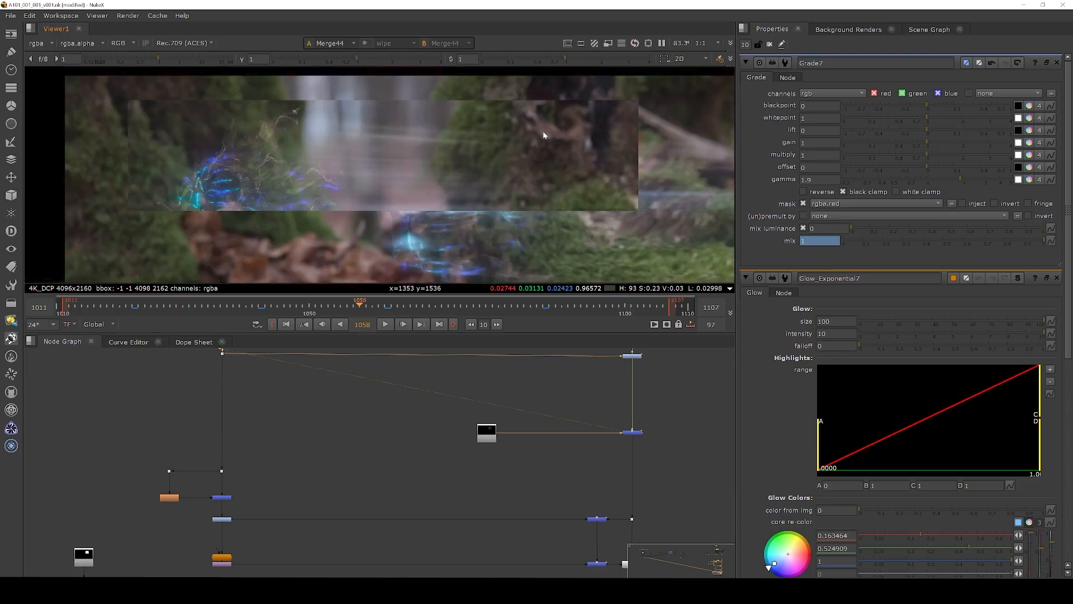
Find the rendered comp nodes at the end of the main branch, and display the Read61 output.
scroll(616, 511, "down", 3)
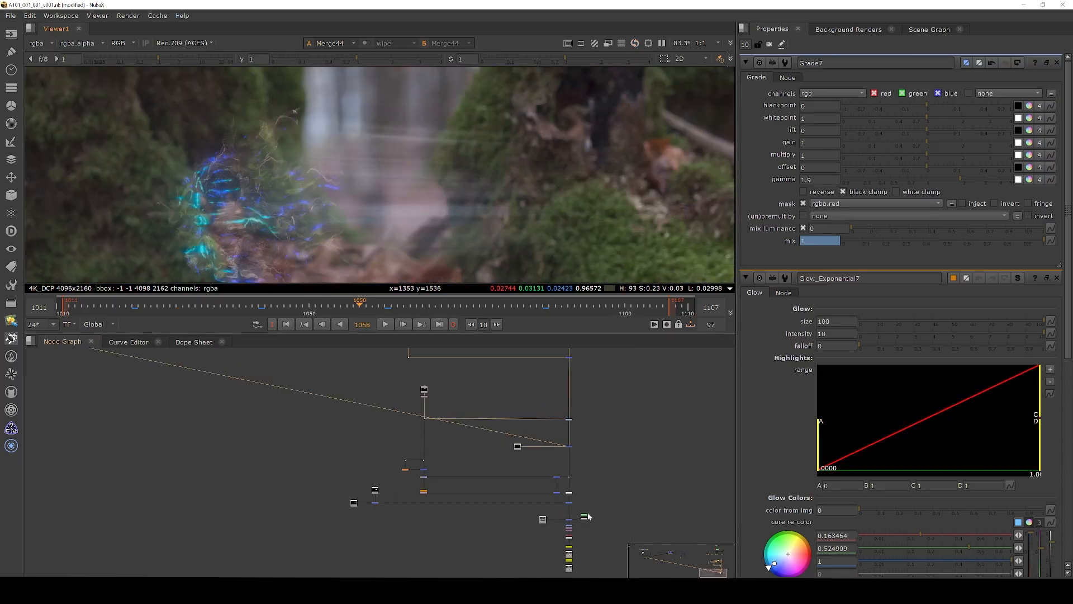
scroll(575, 550, "up", 3)
scroll(575, 558, "up", 2)
middle_click_drag(575, 541, 575, 507)
left_click(557, 555)
key("1")
scroll(317, 119, "up", 3)
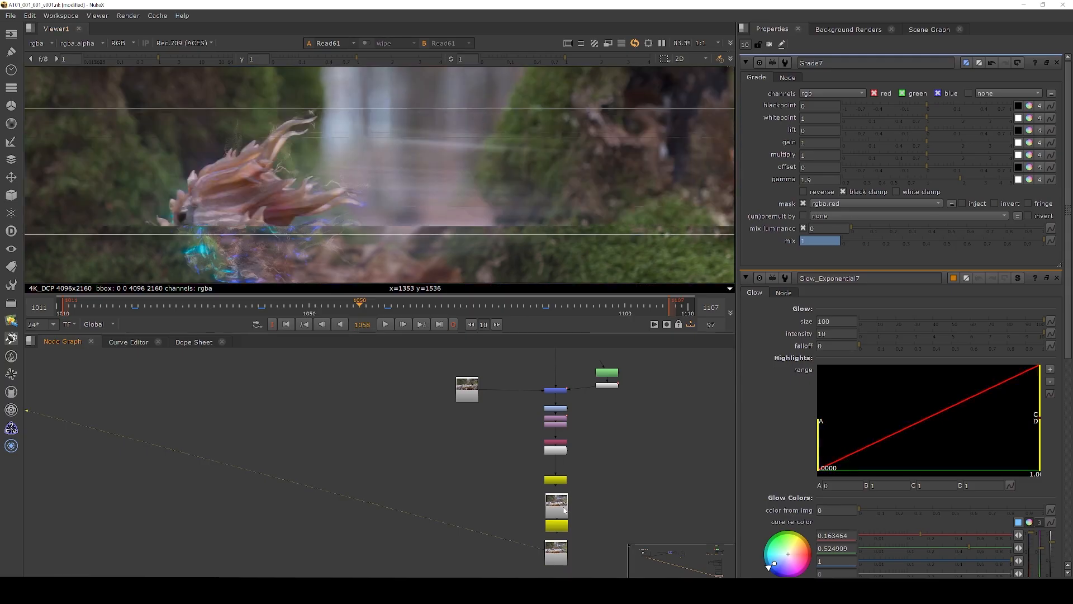
Examine the particle strands around the creature's tentacles in the Read61 render at several magnifications.
scroll(318, 119, "up", 3)
middle_click_drag(248, 147, 534, 134)
scroll(539, 107, "up", 2)
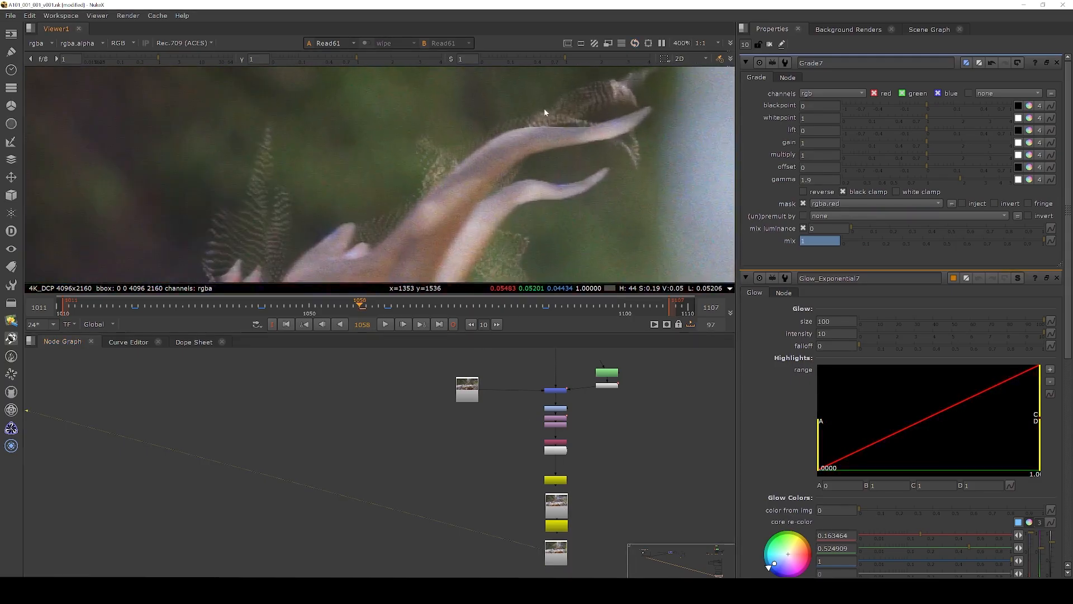
scroll(545, 112, "down", 3)
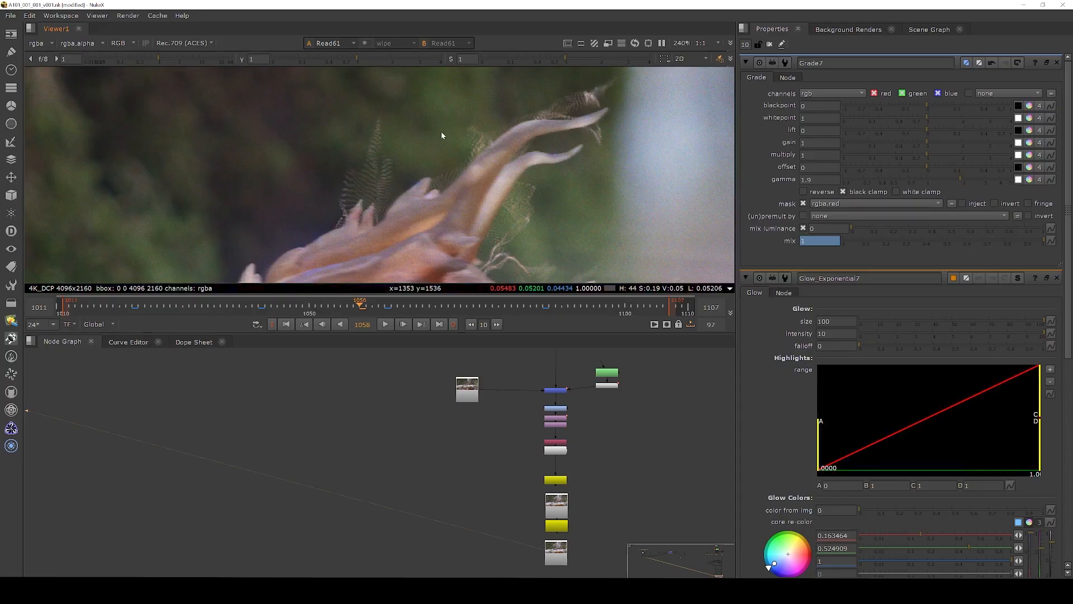
scroll(444, 131, "down", 5)
scroll(529, 208, "up", 5)
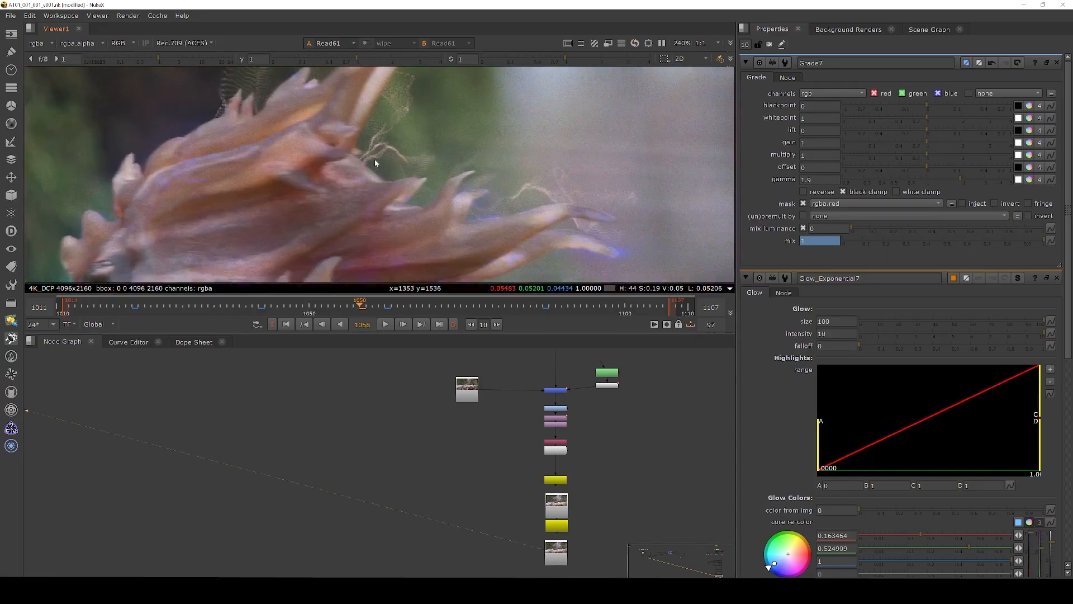
scroll(386, 148, "down", 3)
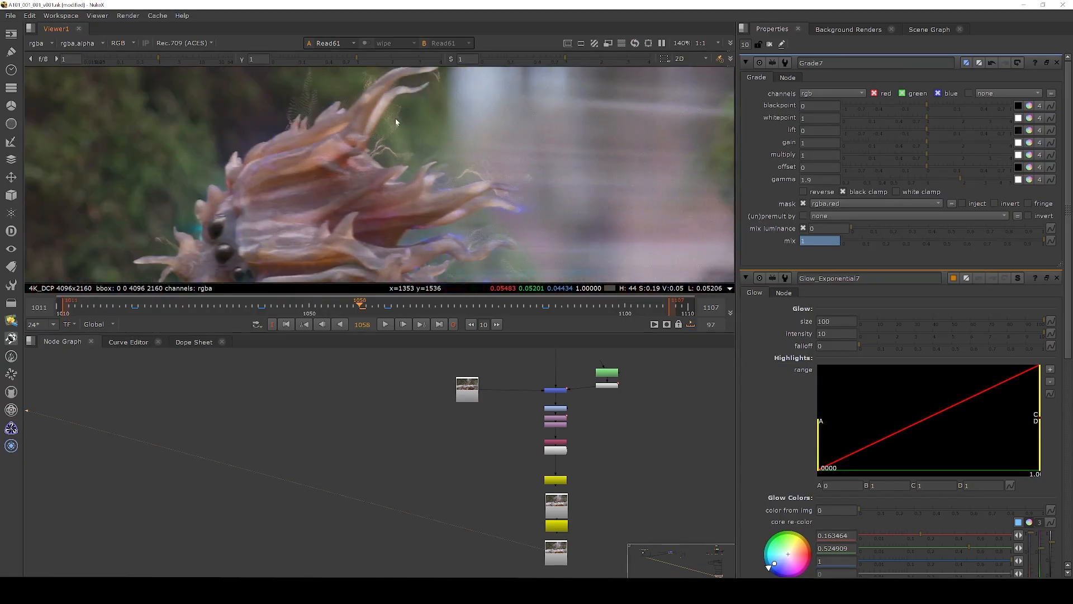
Return to the merges below Merge44 in the main branch, and display the Merge25 output.
scroll(552, 478, "down", 2)
scroll(551, 477, "down", 3)
middle_click_drag(562, 370, 540, 436)
key("1")
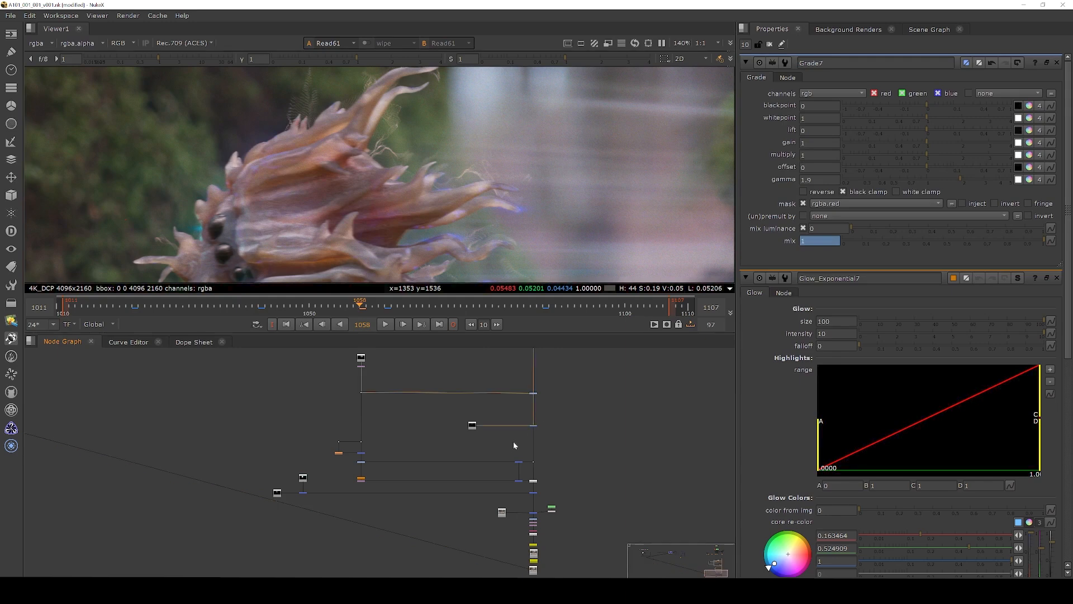
scroll(352, 147, "up", 3)
scroll(536, 474, "up", 6)
left_click(473, 417)
key("1")
scroll(395, 135, "down", 4)
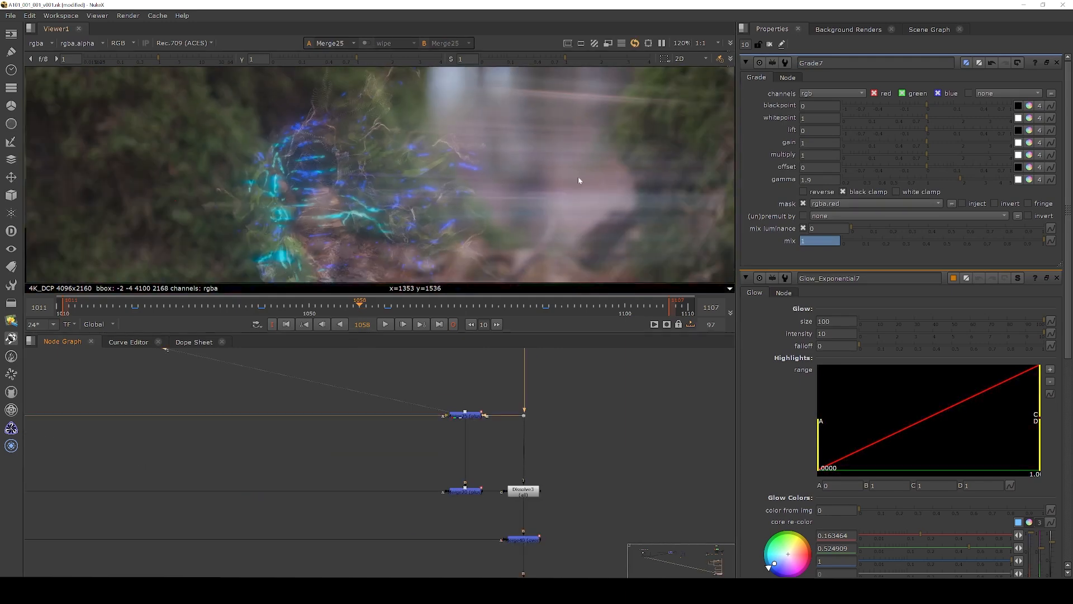
Examine the Merge25 output up close, and compare it with the Merge20 output in a wider frame.
scroll(580, 179, "up", 2)
scroll(405, 199, "down", 2)
scroll(551, 213, "up", 2)
left_click_drag(221, 133, 664, 260)
left_click_drag(491, 474, 413, 511)
key("1")
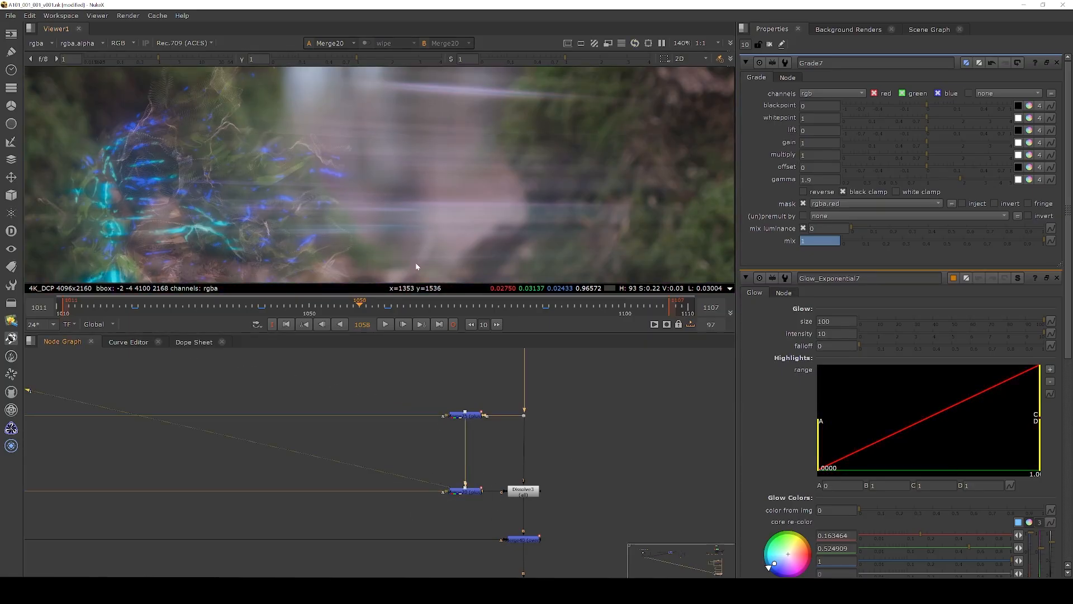
scroll(398, 188, "down", 2)
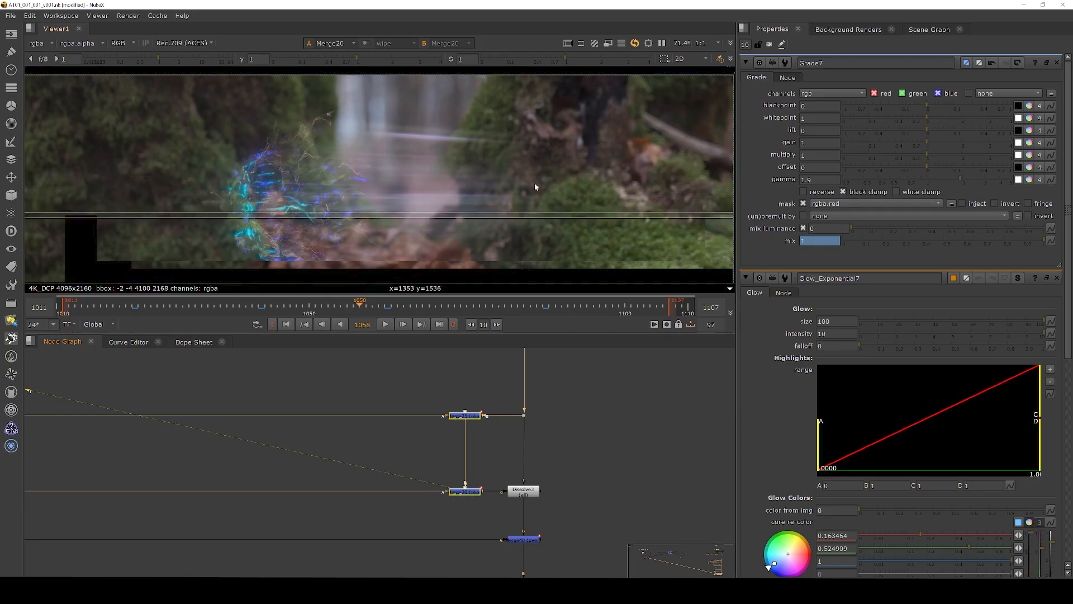
Select Merge25 and Merge20 to point them out, display the Dissolve3 output, and open the Dissolve3 properties.
left_click_drag(487, 397, 431, 524)
scroll(526, 495, "up", 3)
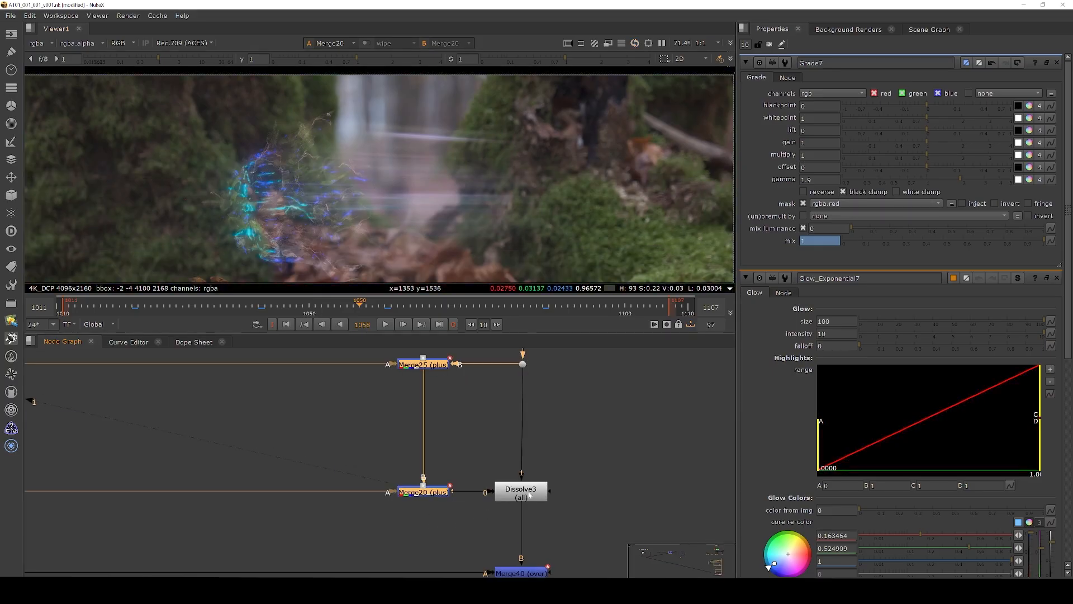
double_click(529, 495)
key("1")
left_click(532, 500)
Try Dissolve3 with its which value at 1, and undo the change.
left_click_drag(957, 103, 1006, 109)
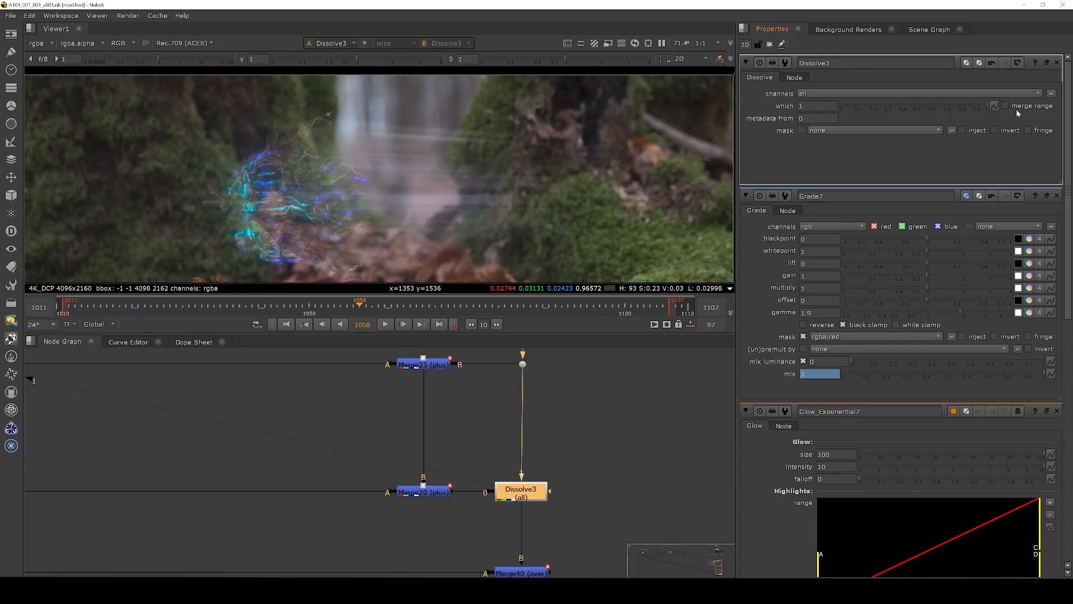
key("ctrl+z")
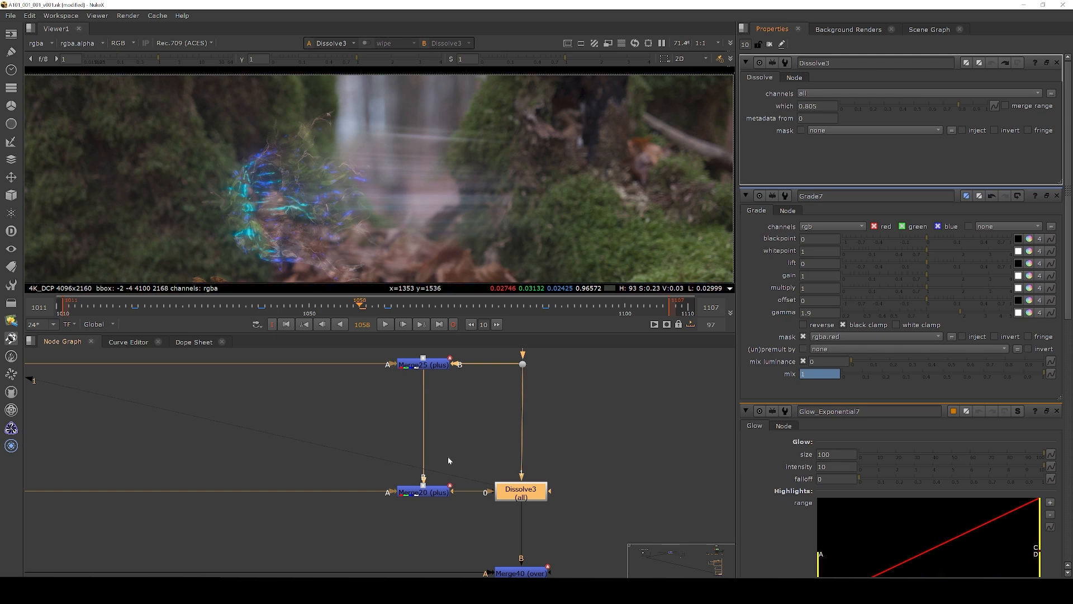
Find the branch feeding Merge40, and display its mask merge and the PostageStamp matte connected above that merge.
scroll(450, 459, "down", 3)
scroll(527, 509, "down", 6)
scroll(521, 514, "up", 2)
middle_click_drag(72, 528, 320, 526)
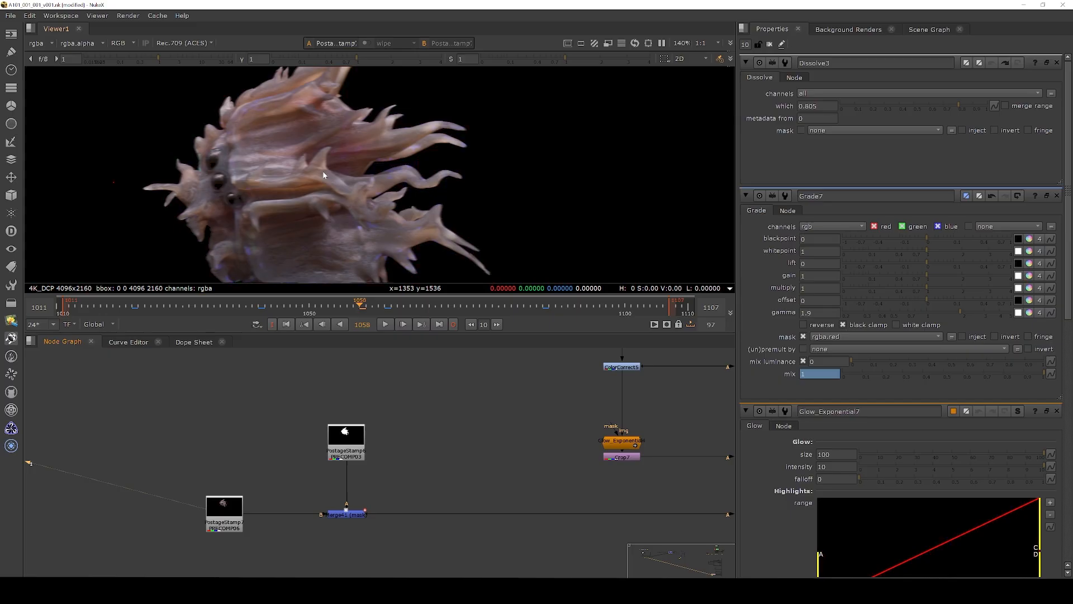
left_click_drag(389, 487, 288, 533)
key("1")
left_click(344, 450)
key("1")
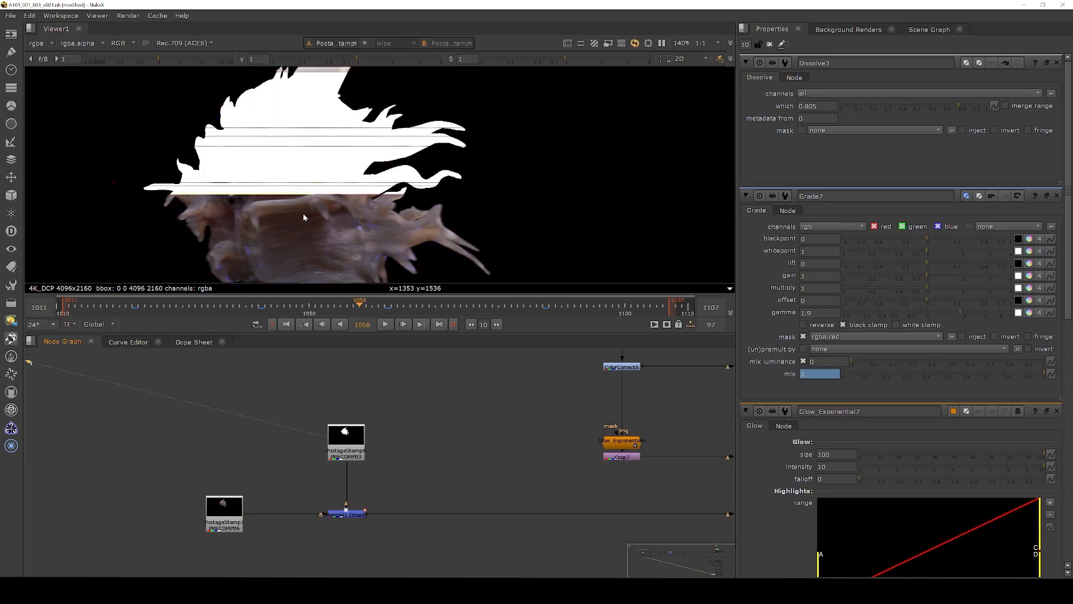
Display the Merge41 output in colour, and check the creature at frames 1037 and 1026.
key("a")
left_click_drag(384, 488, 287, 547)
key("1")
key("a")
left_click(184, 306)
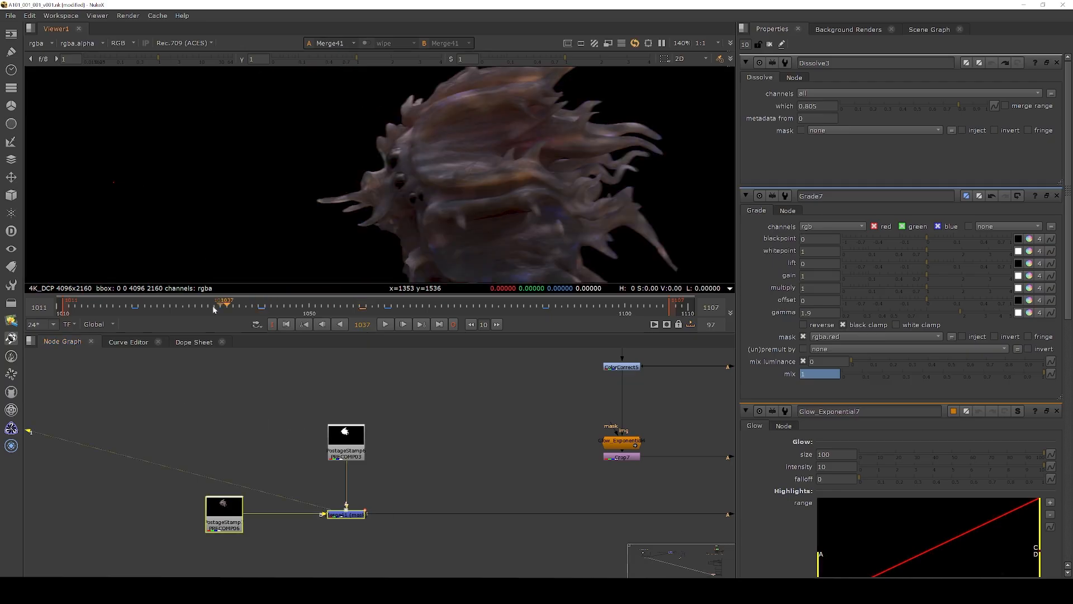
left_click(157, 306)
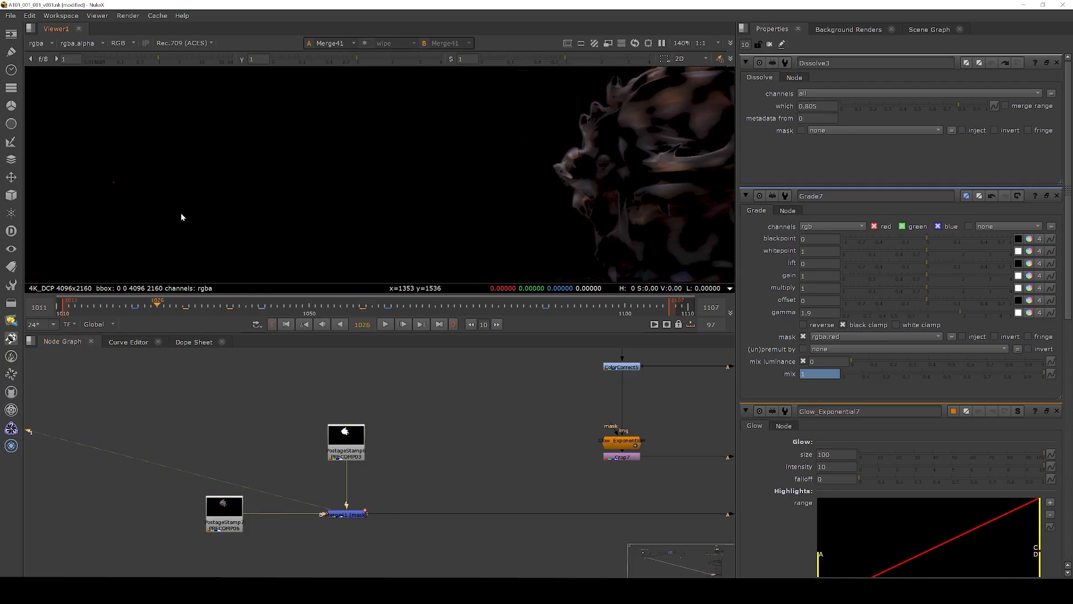
Examine the Merge41 output at frame 1026, comparing its alpha with the colour image, and move on to frame 1062.
scroll(180, 213, "down", 1)
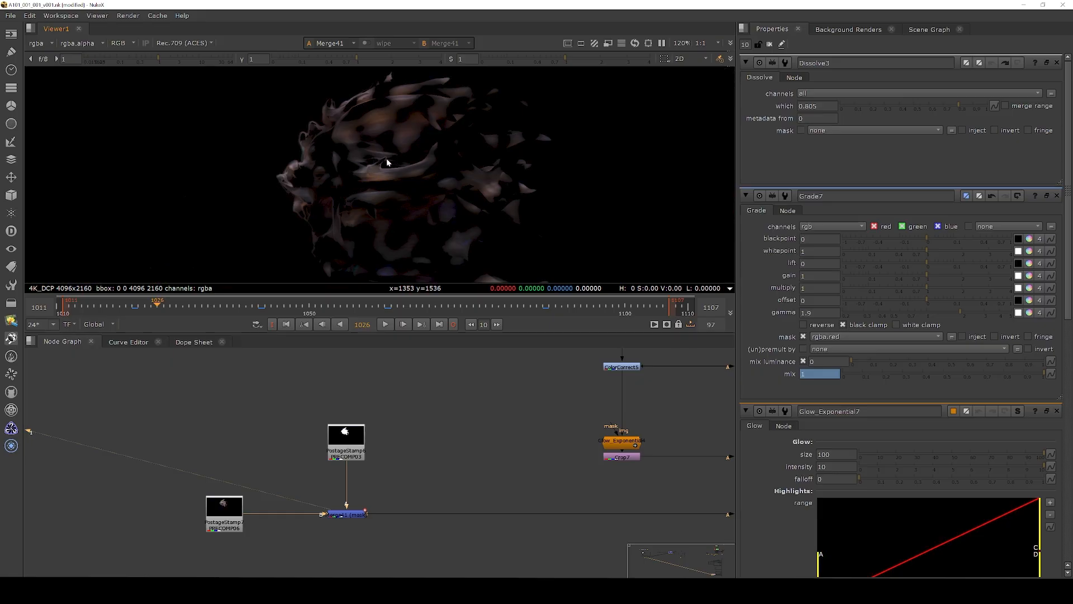
scroll(382, 184, "up", 1)
left_click_drag(263, 101, 460, 213)
key("a")
key("a")
key("a")
key("a")
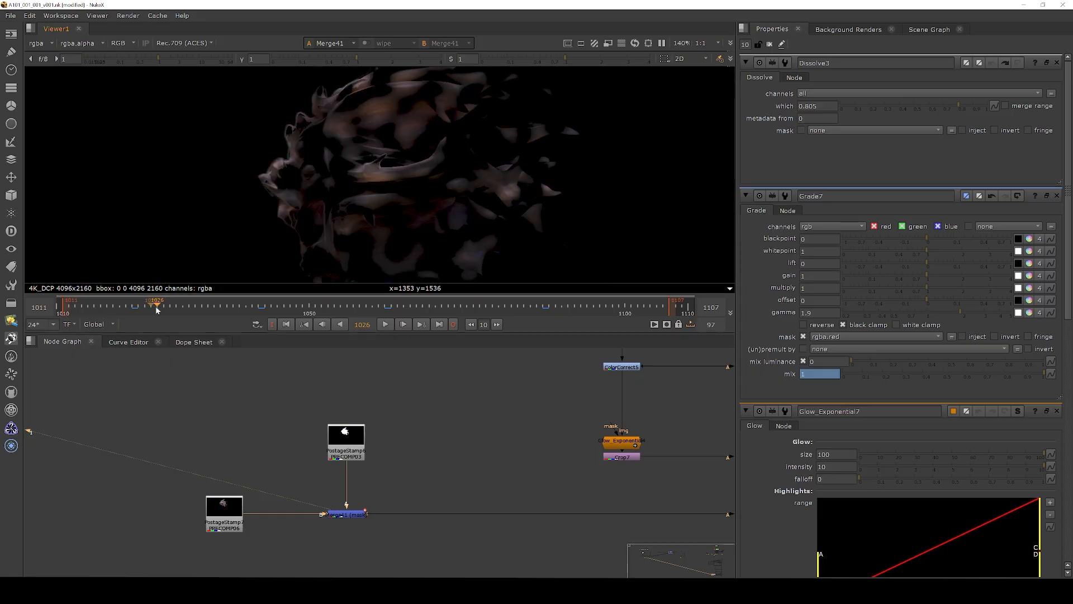
left_click(201, 306)
left_click(235, 306)
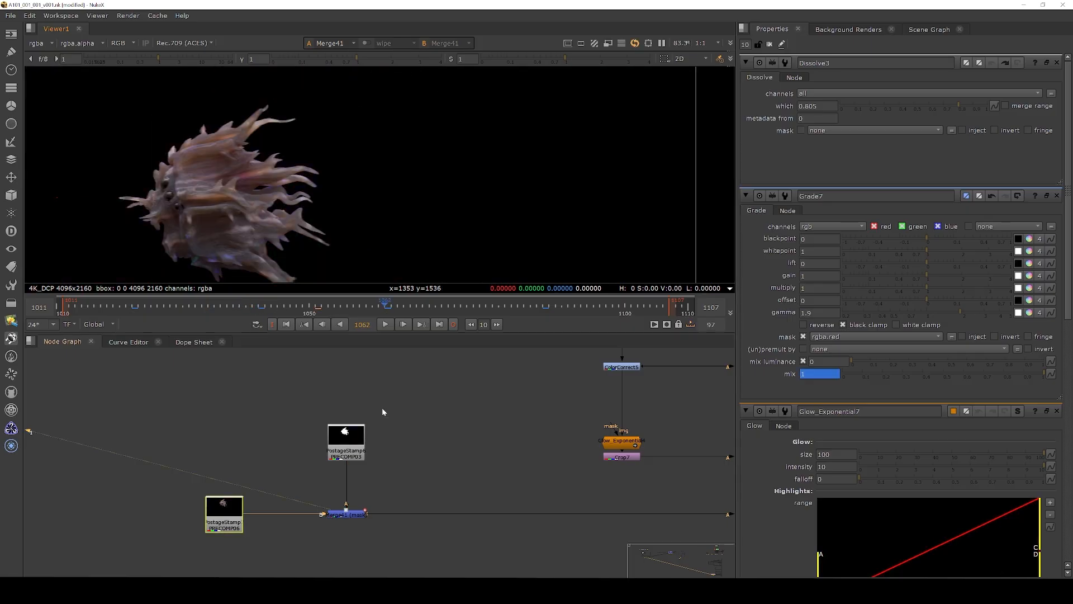
Display the Merge40 output downstream in the main comp branch, and go to frame 1050.
scroll(283, 435, "down", 3)
middle_click_drag(513, 469, 302, 469)
scroll(473, 463, "up", 3)
left_click_drag(531, 448, 457, 476)
key("1")
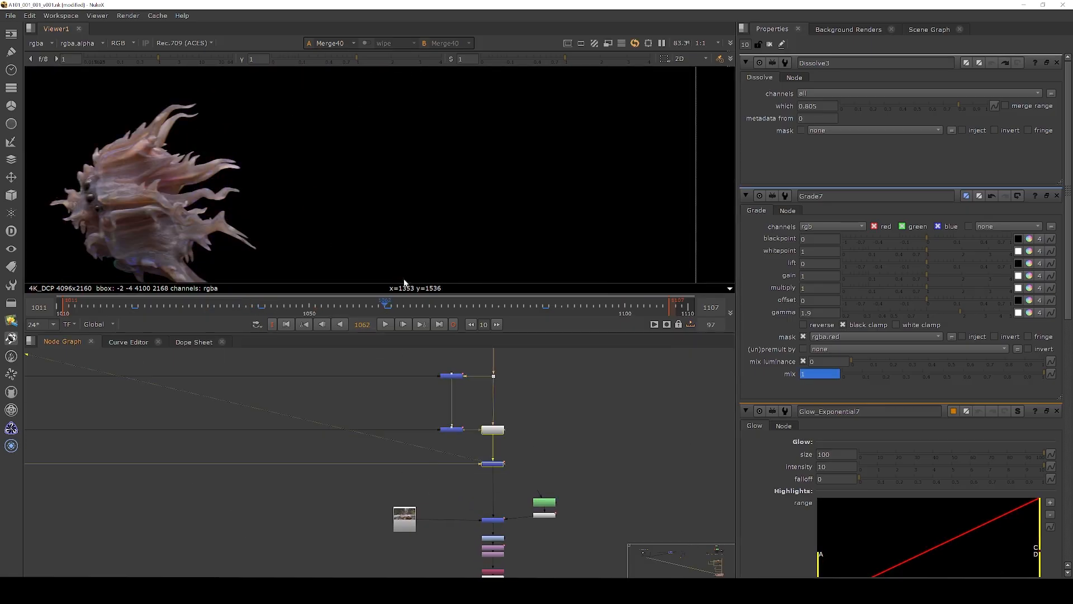
left_click(309, 308)
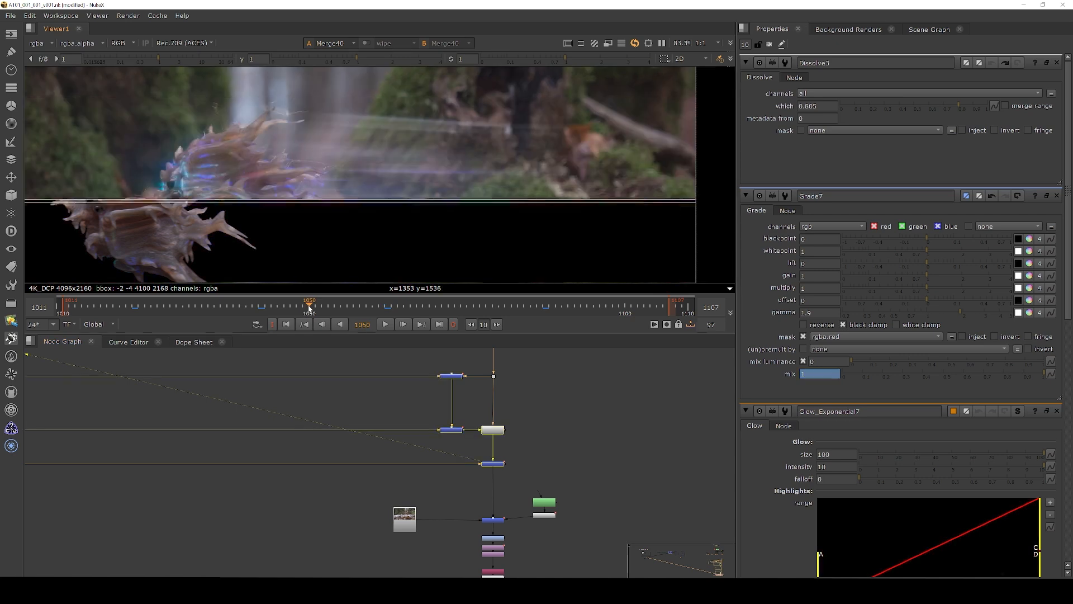
Inspect the glowing creature and its streaks in the Merge40 output at frames 1050, 1047 and 1041.
middle_click_drag(266, 210, 304, 189)
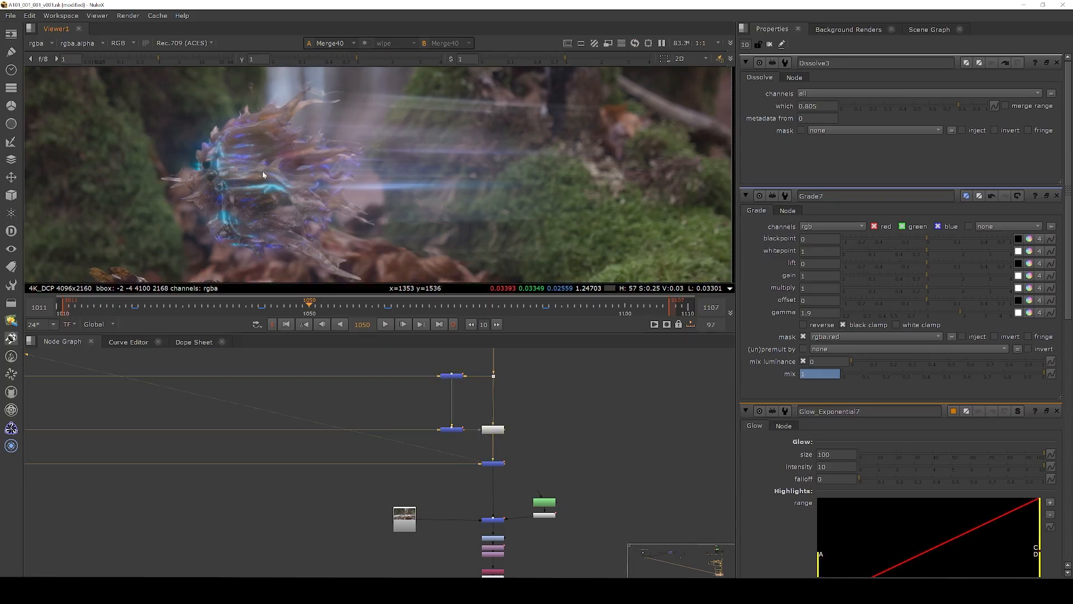
scroll(275, 204, "up", 2)
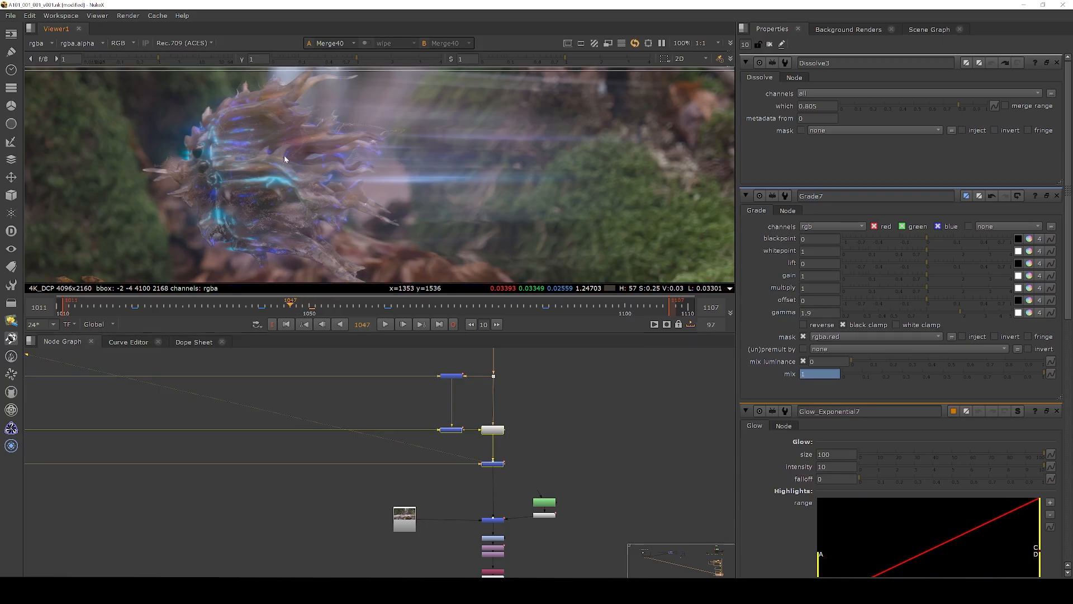
left_click(254, 306)
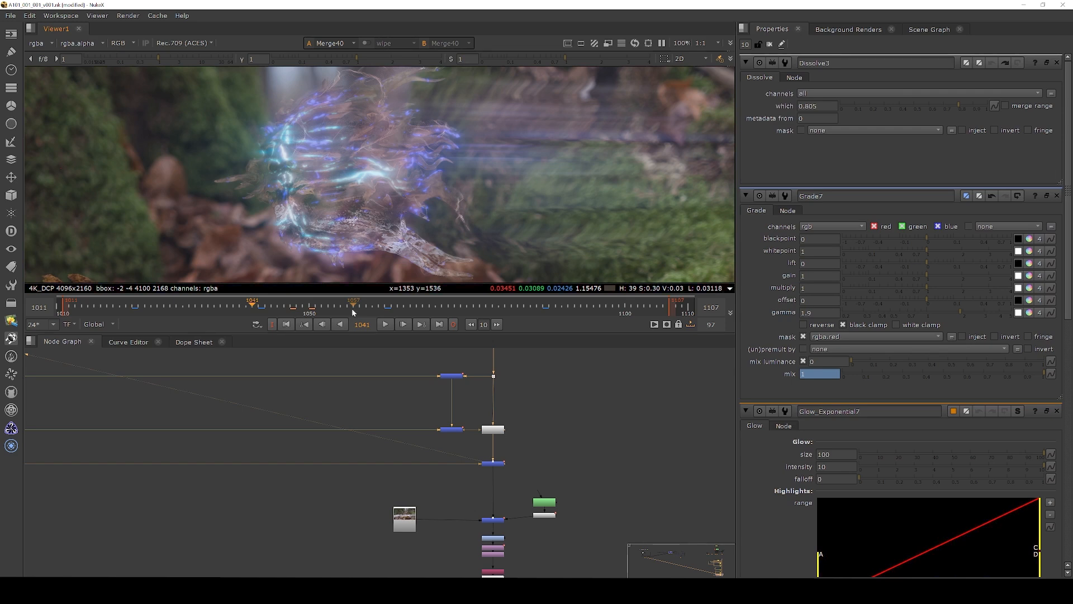
scroll(413, 171, "down", 2)
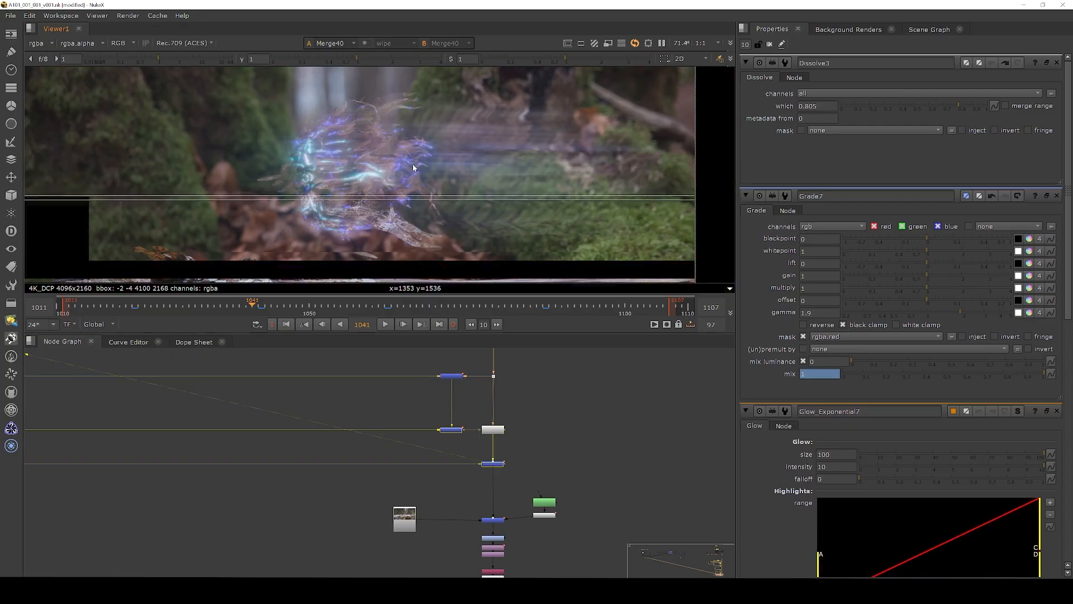
scroll(518, 478, "up", 3)
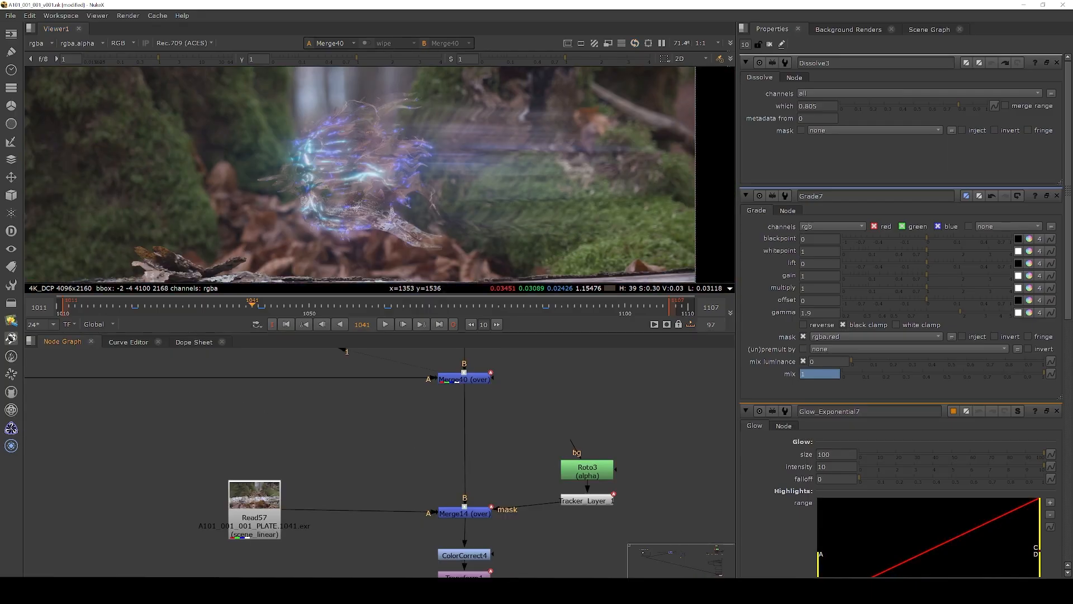
Go to frame 1066 and examine where the creature's stem meets the log in the Merge40 output.
middle_click_drag(297, 222, 323, 185)
left_click(365, 310)
left_click_drag(146, 203, 280, 257)
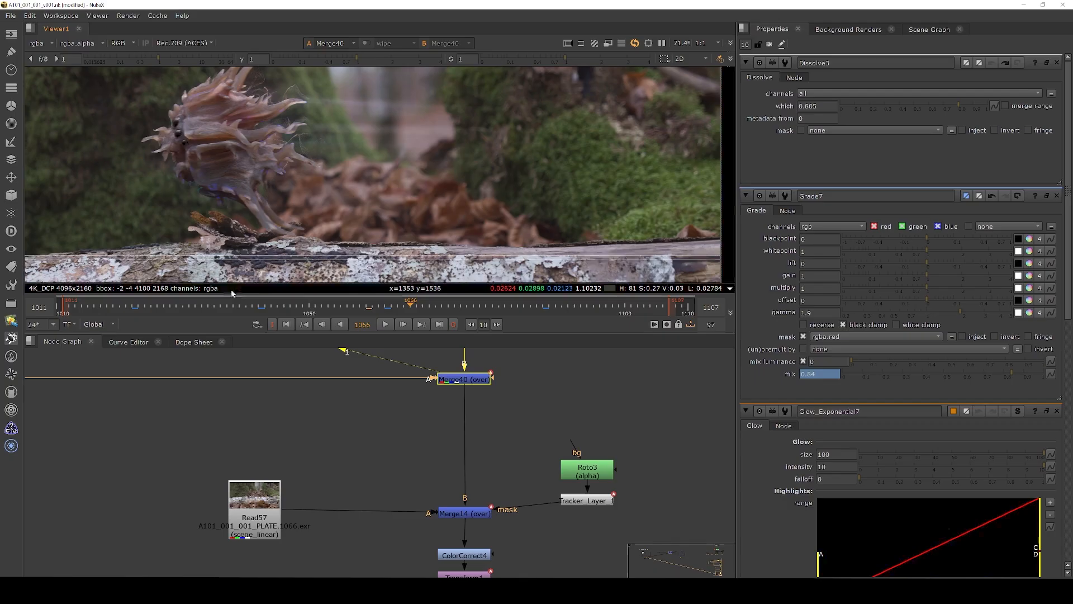
middle_click_drag(233, 287, 267, 242)
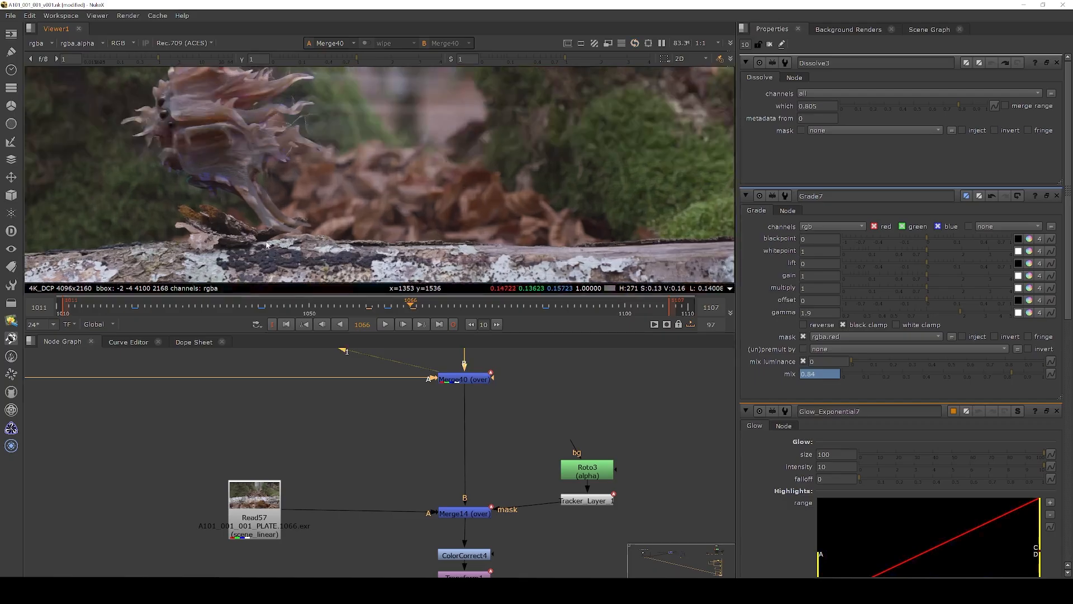
Display the Merge14 output and examine up close how the plate's bark covers the base of the creature.
scroll(266, 244, "up", 4)
left_click(466, 513)
key("1")
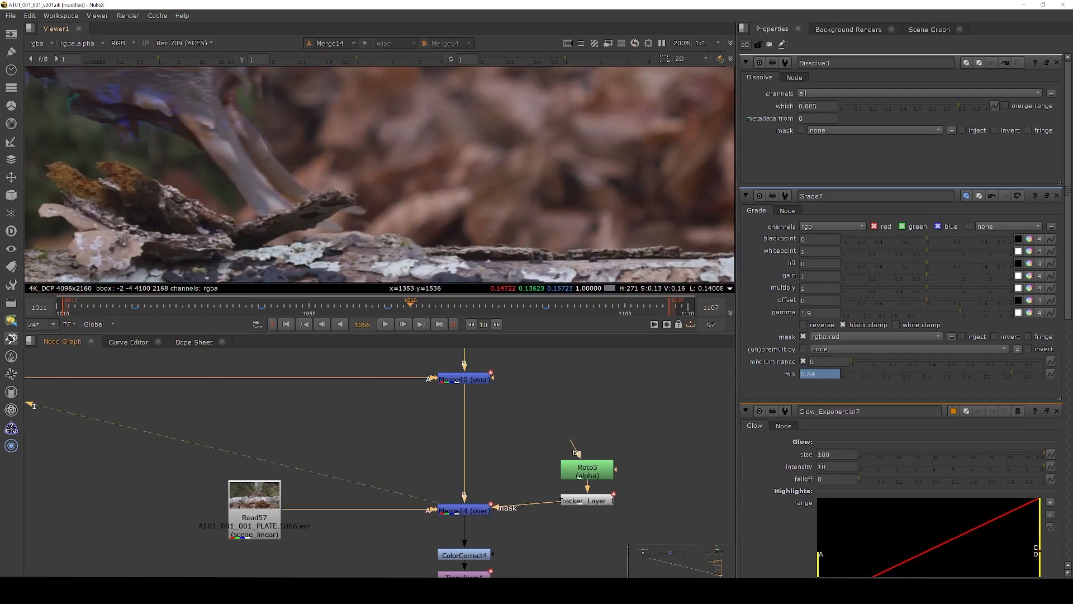
scroll(288, 213, "up", 4)
scroll(369, 192, "down", 8)
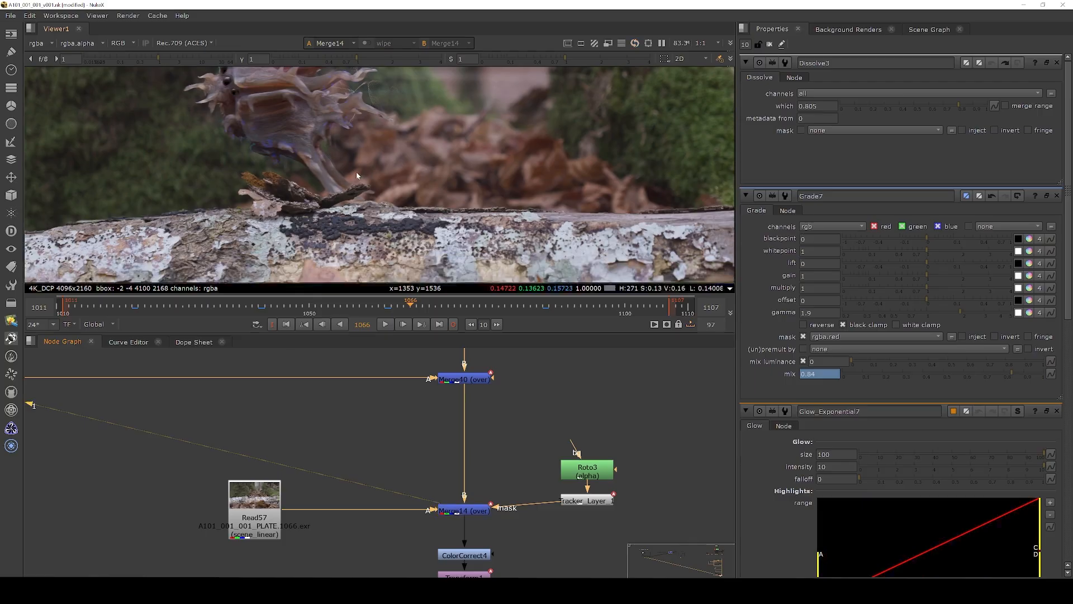
Display the ColorCorrect4 output and the Transform1 output below it, viewing the wider frame.
scroll(358, 173, "down", 2)
scroll(447, 450, "down", 4)
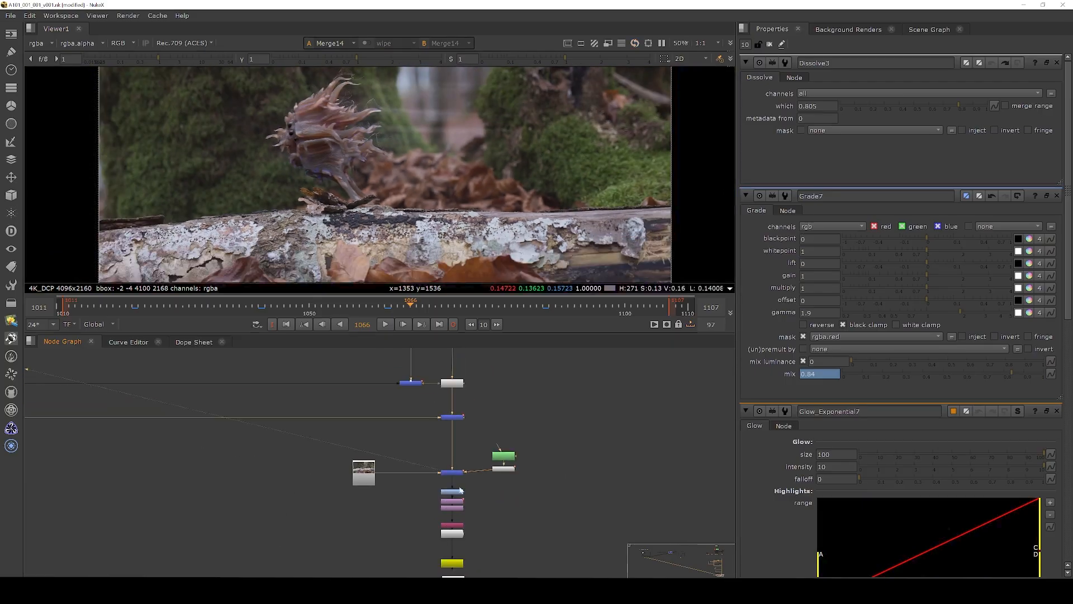
scroll(457, 491, "up", 4)
left_click(457, 494)
key("1")
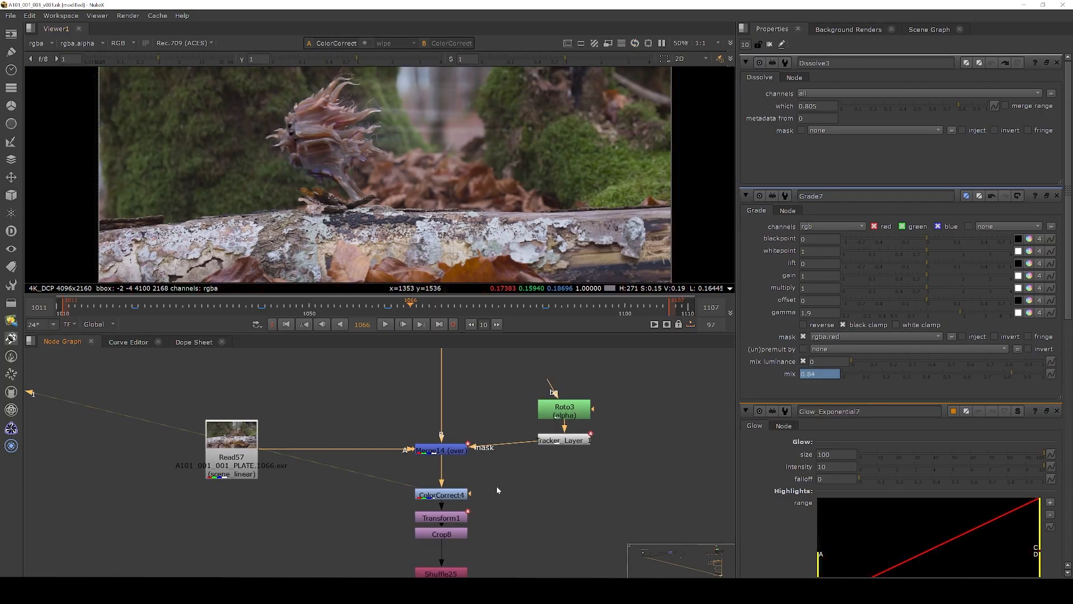
left_click(453, 519)
key("1")
scroll(422, 214, "down", 1)
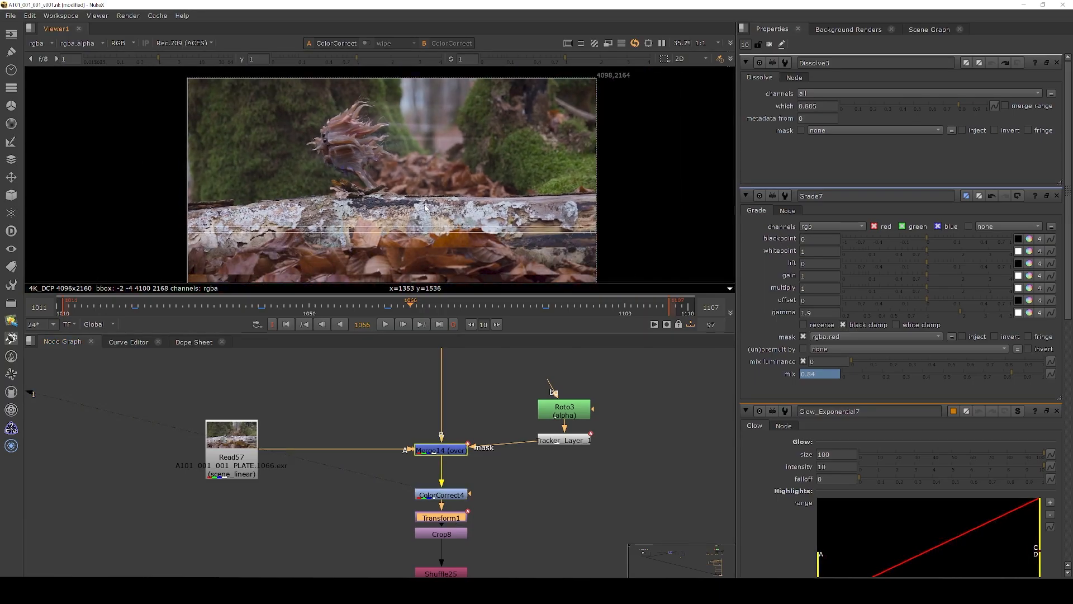
Display the Crop8 output, and open the Transform1 properties to check its animated translate at frame 1043.
left_click(457, 534)
key("1")
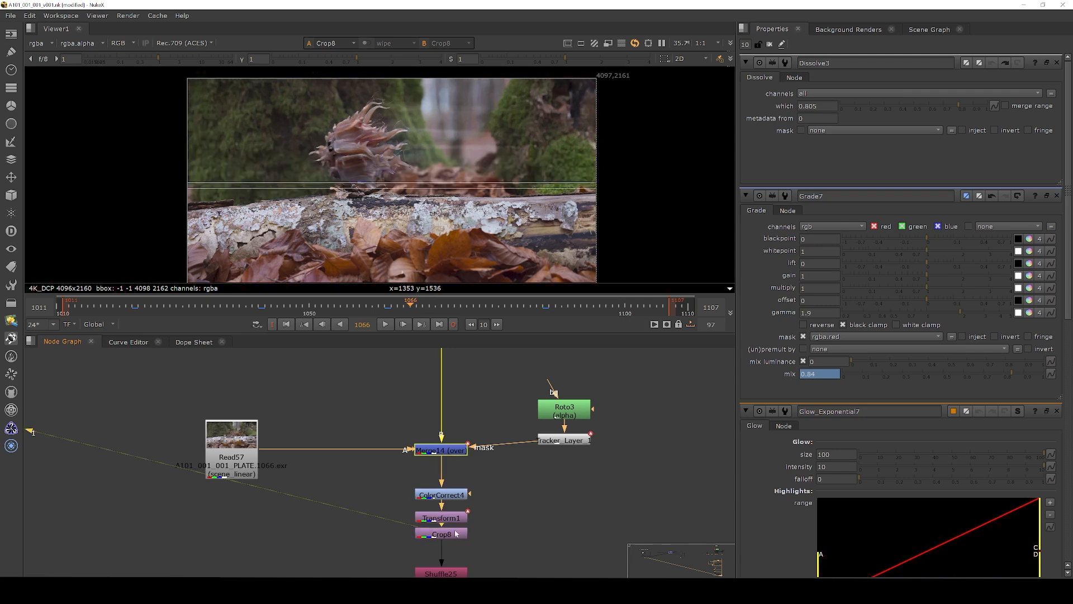
double_click(442, 518)
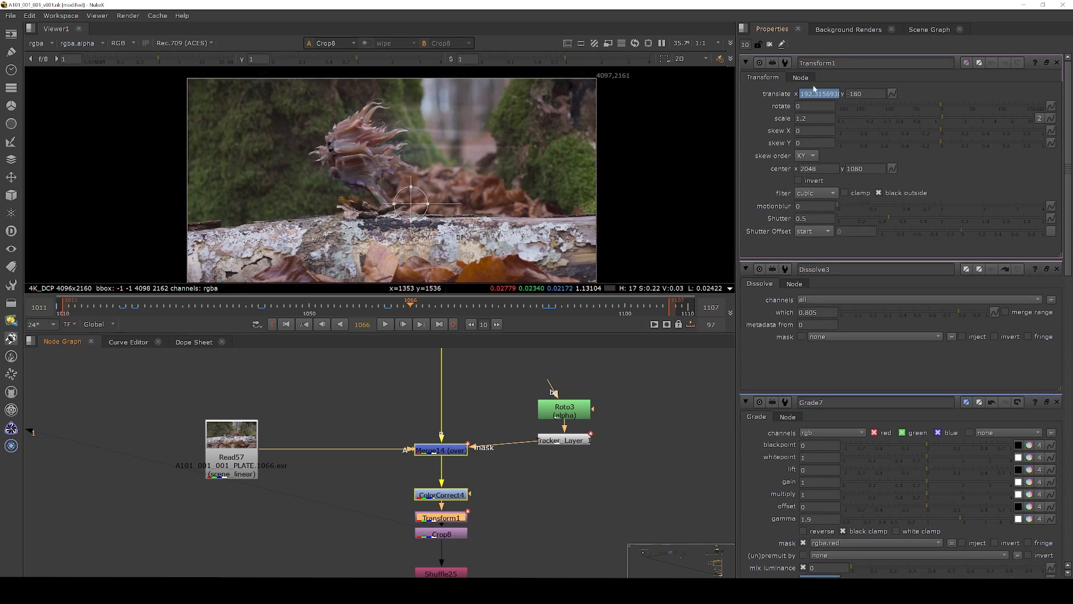
left_click(262, 305)
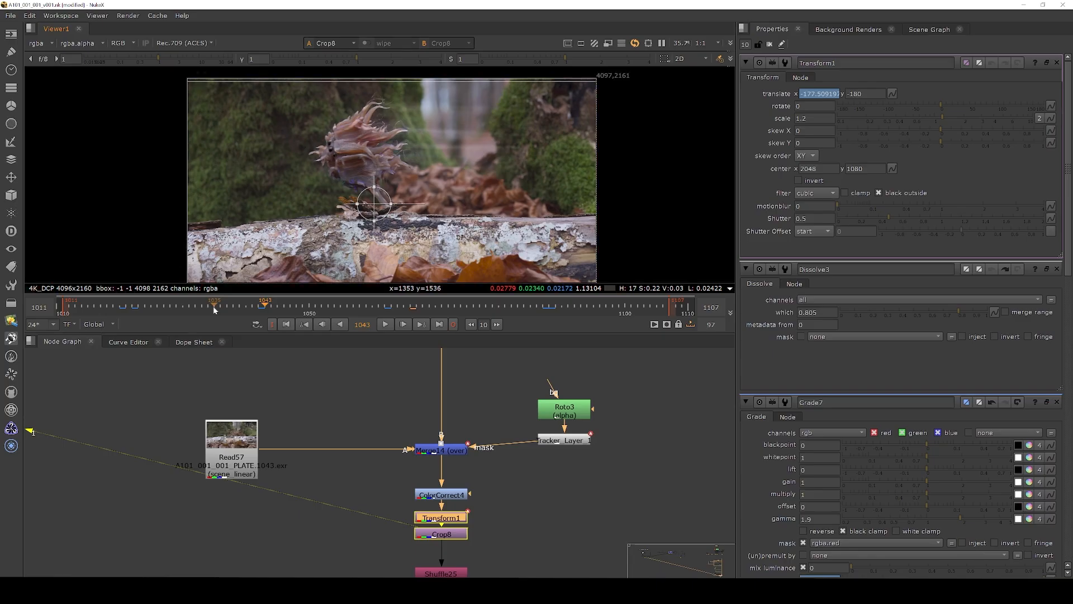
Display the PRECOMP010 render from Read60 near the end of the script, and turn off the viewer overlay.
scroll(426, 392, "down", 5)
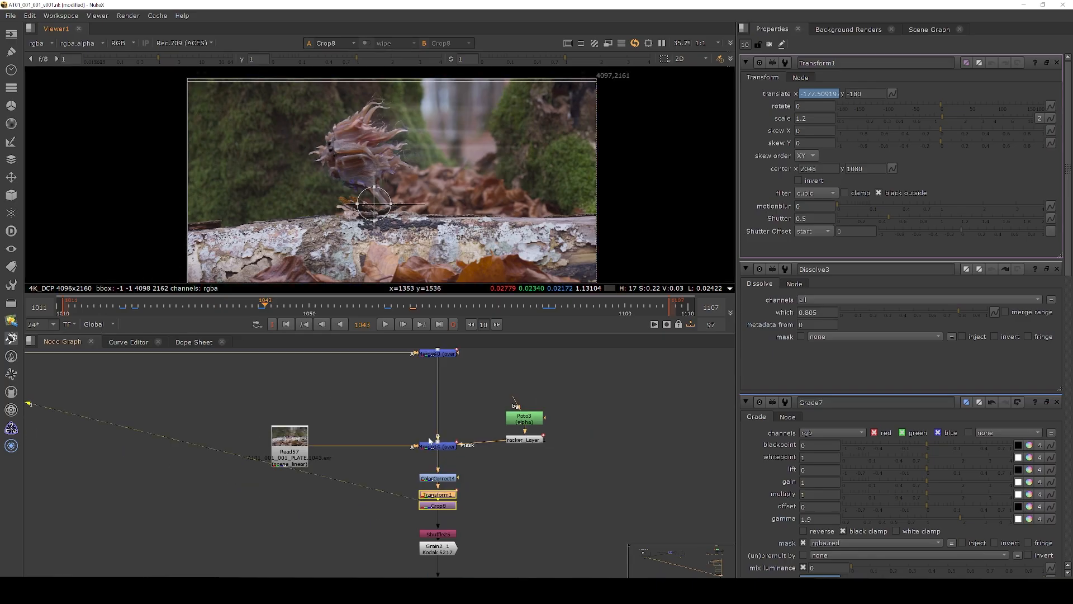
scroll(441, 531, "up", 6)
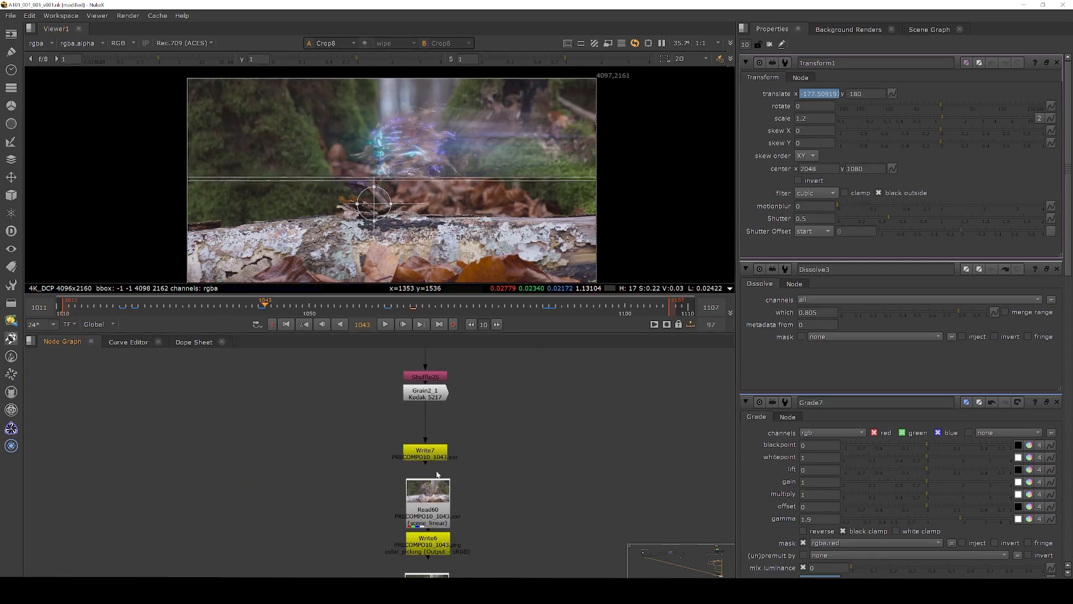
scroll(458, 407, "down", 4)
scroll(452, 506, "up", 3)
middle_click_drag(451, 515, 445, 380)
left_click(446, 395)
key("1")
key("o")
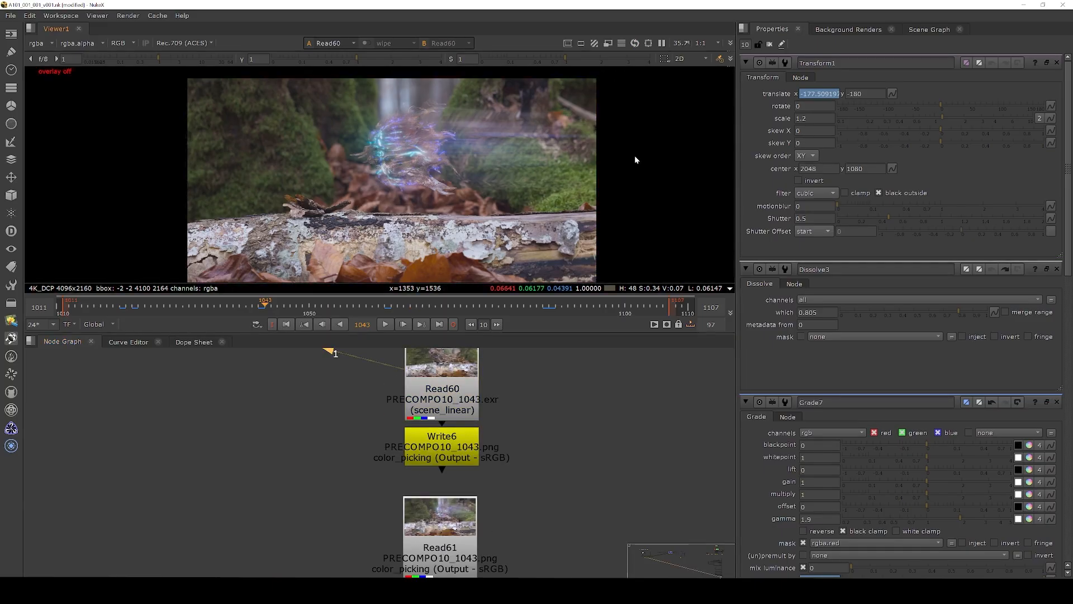